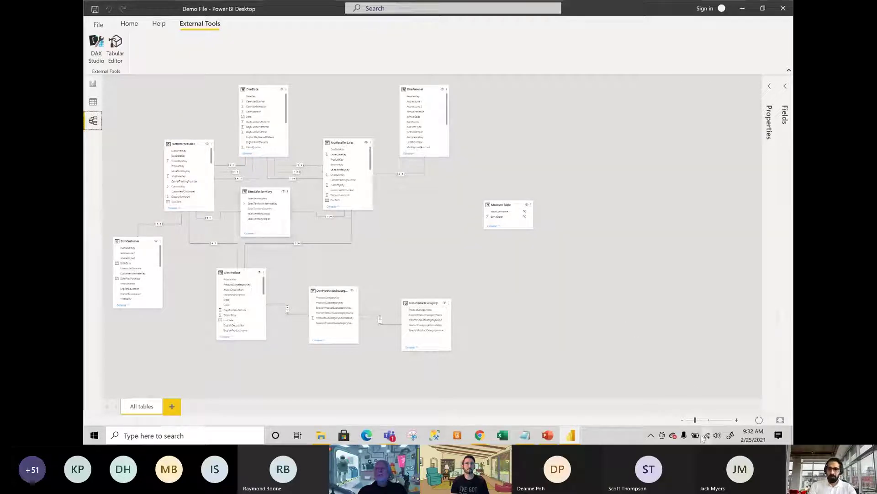
# Zoom the Demo File model diagram in two notches so the table fields are readable.
pyautogui.click(702, 419)
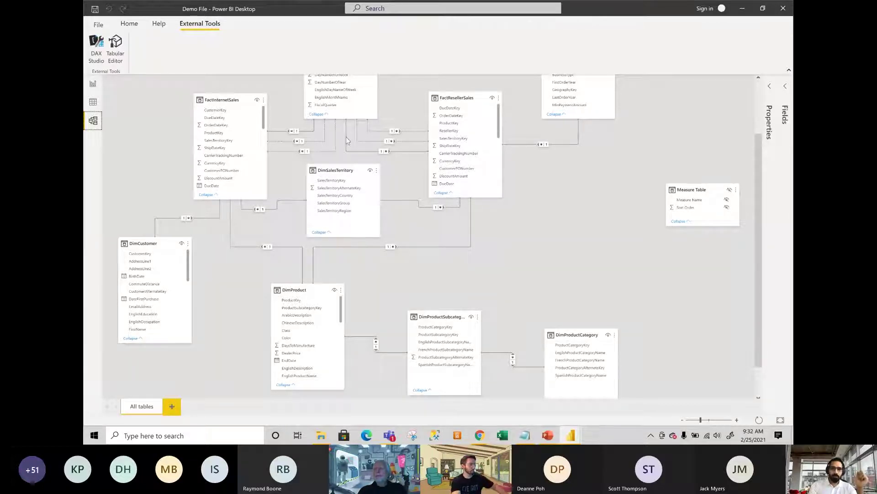
pyautogui.click(707, 420)
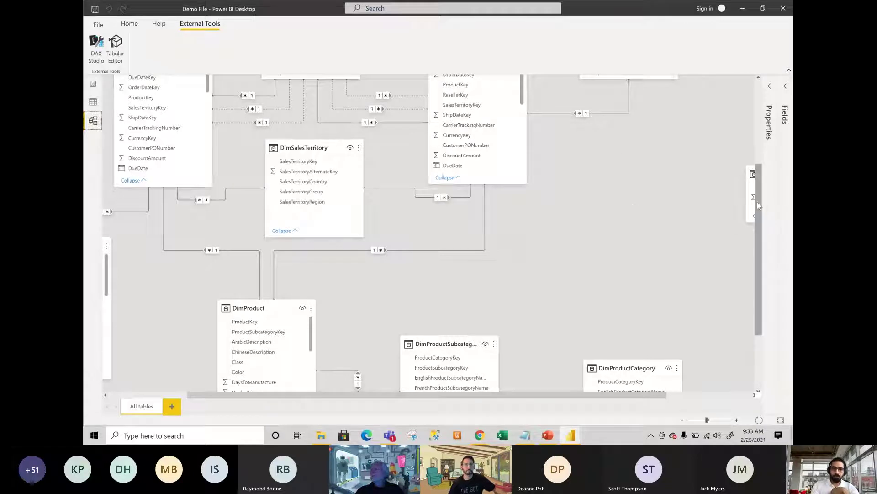
# Move the Measure Table card up-left beside FactResellerSales, then zoom the diagram back out.
pyautogui.moveTo(758, 201); pyautogui.dragTo(757, 120)
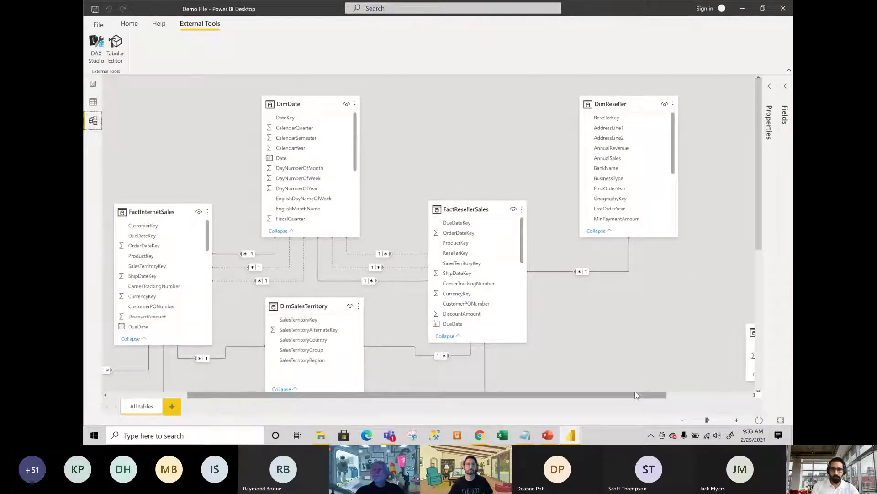
pyautogui.moveTo(633, 398); pyautogui.dragTo(717, 397)
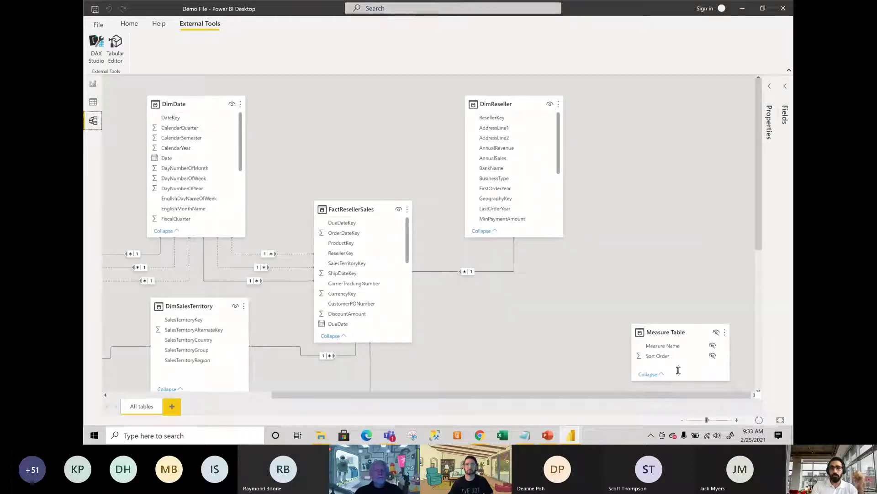
pyautogui.moveTo(678, 346); pyautogui.dragTo(667, 313)
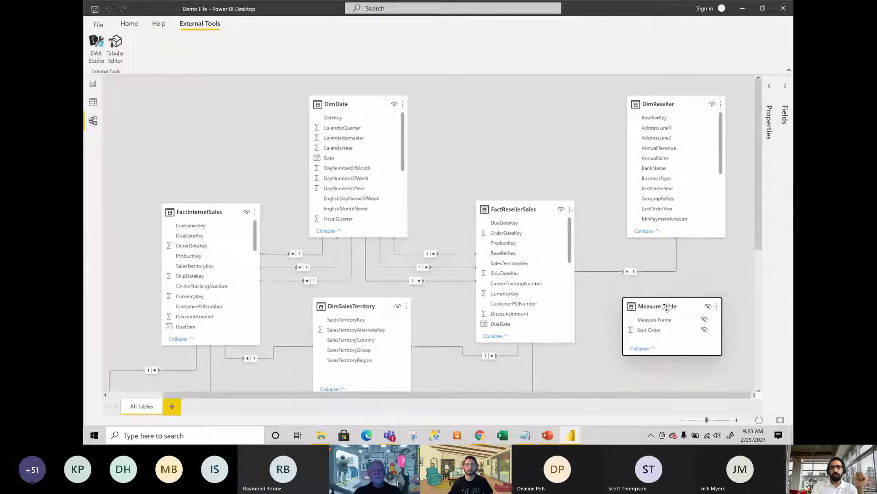
pyautogui.click(682, 419)
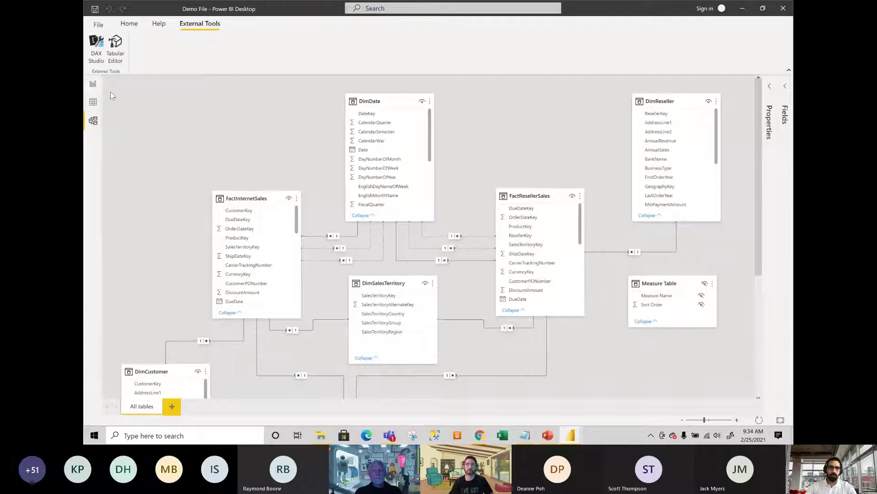
# Preview the Measure Table rows in Data view, then launch Power Query Editor via Transform data.
pyautogui.click(93, 102)
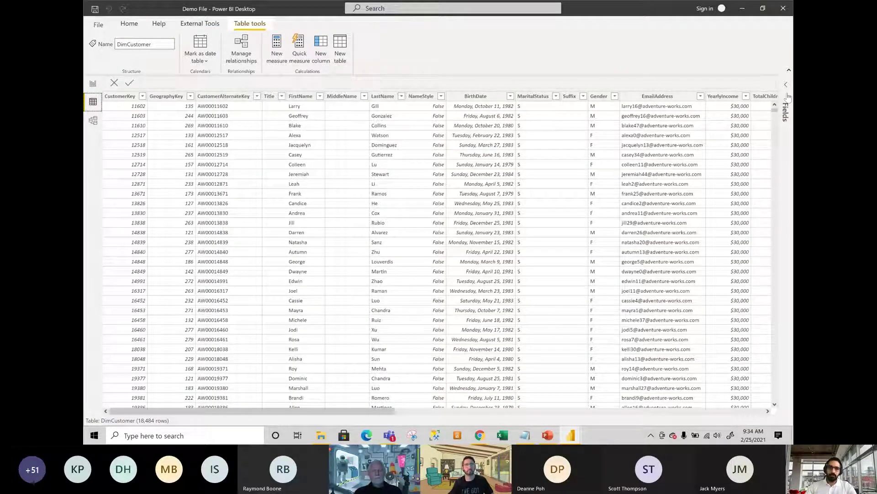
pyautogui.click(787, 97)
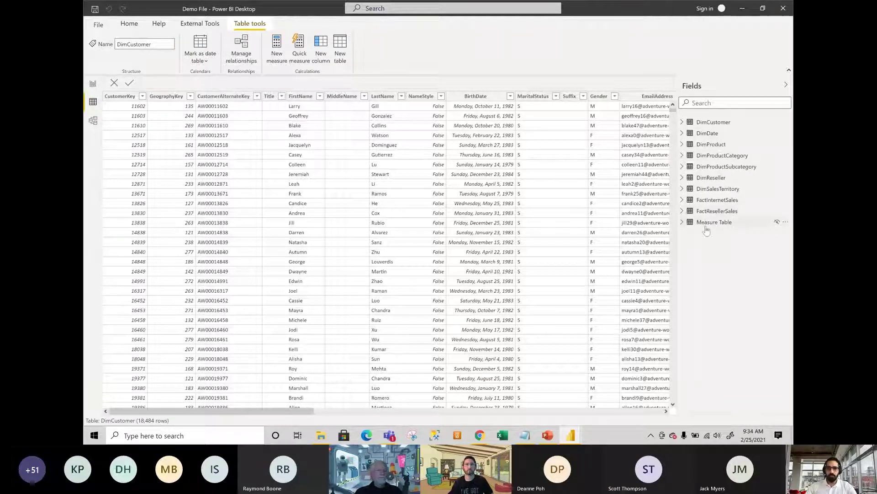
pyautogui.click(729, 227)
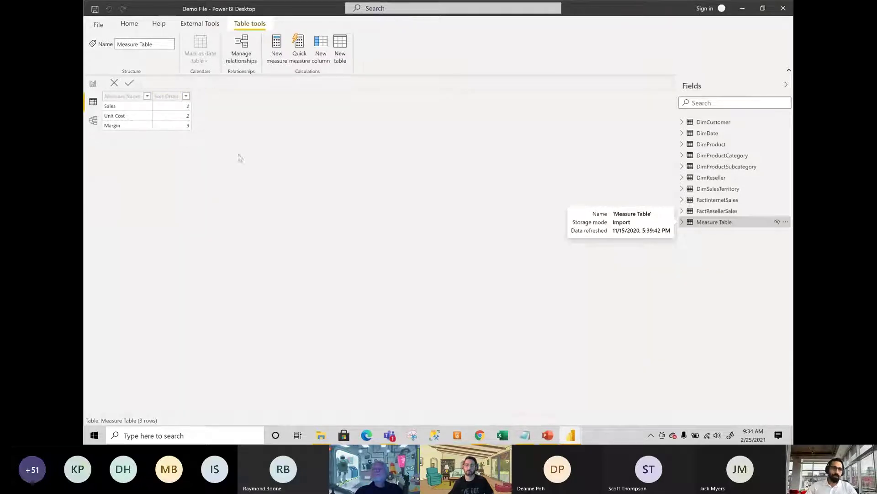
pyautogui.click(129, 23)
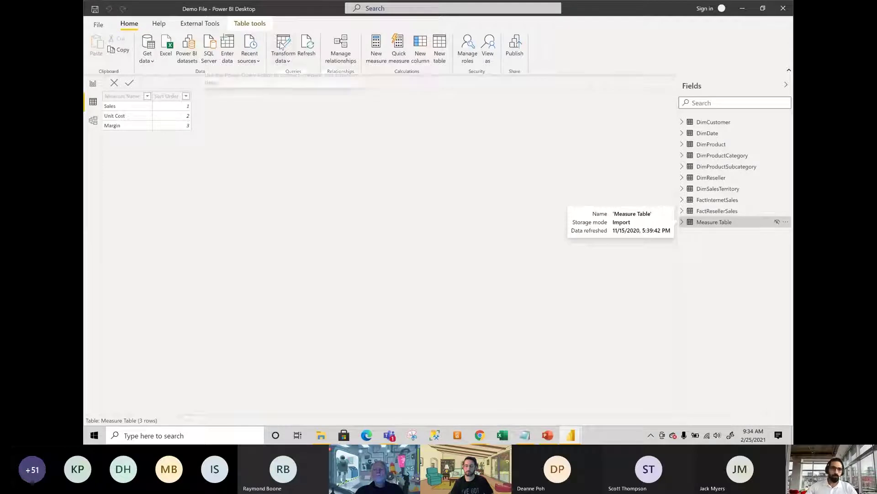
pyautogui.click(281, 44)
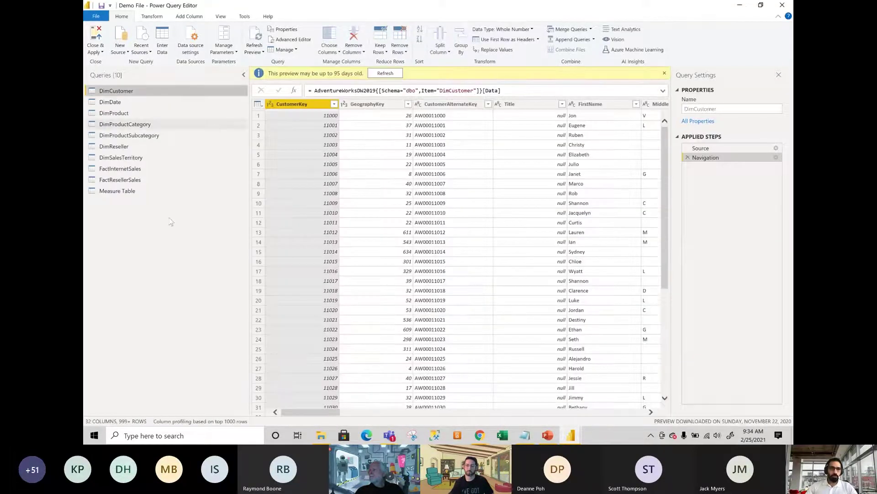
# Inspect the Measure Table query's M code and Source data (Sales, Unit Cost, Margin) without changes.
pyautogui.click(120, 191)
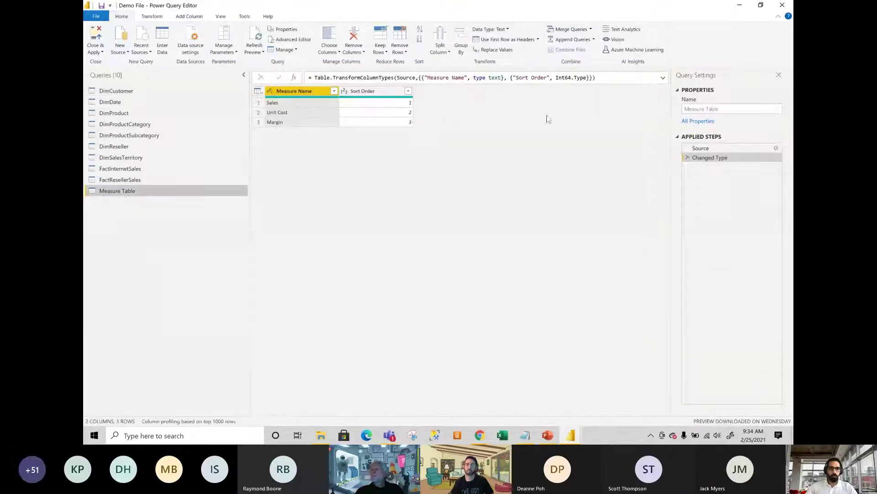
pyautogui.click(294, 40)
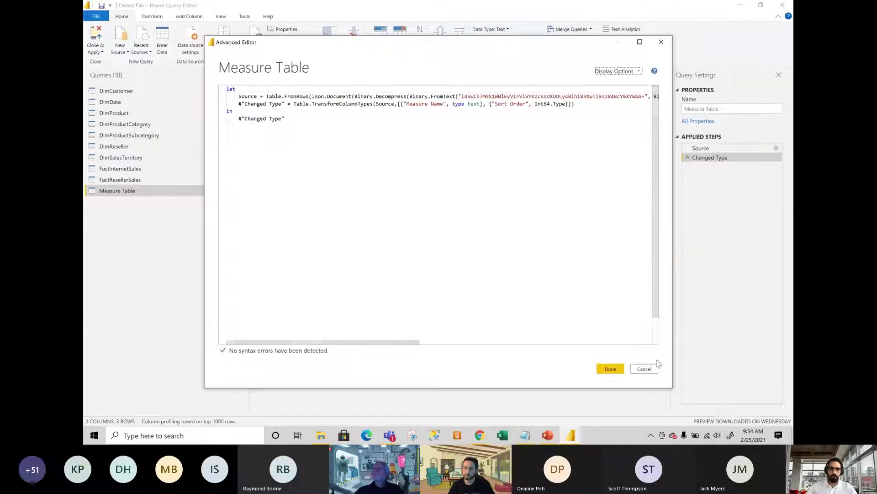
pyautogui.click(644, 368)
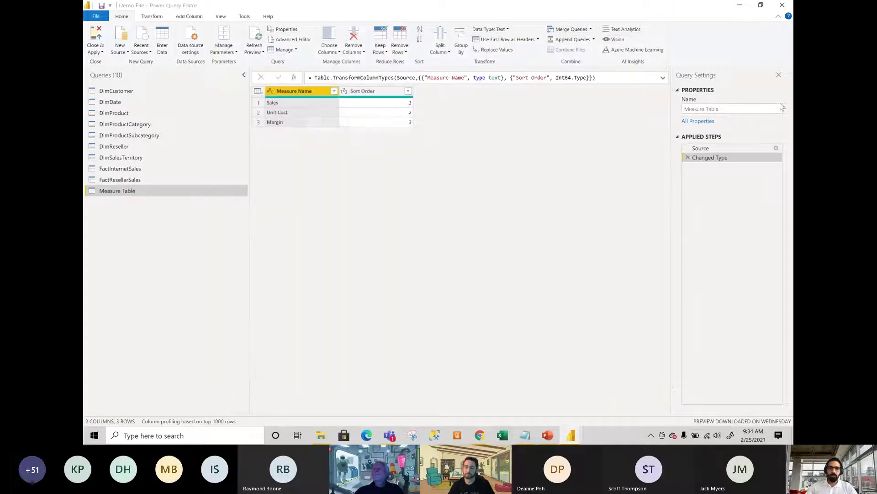
pyautogui.click(711, 150)
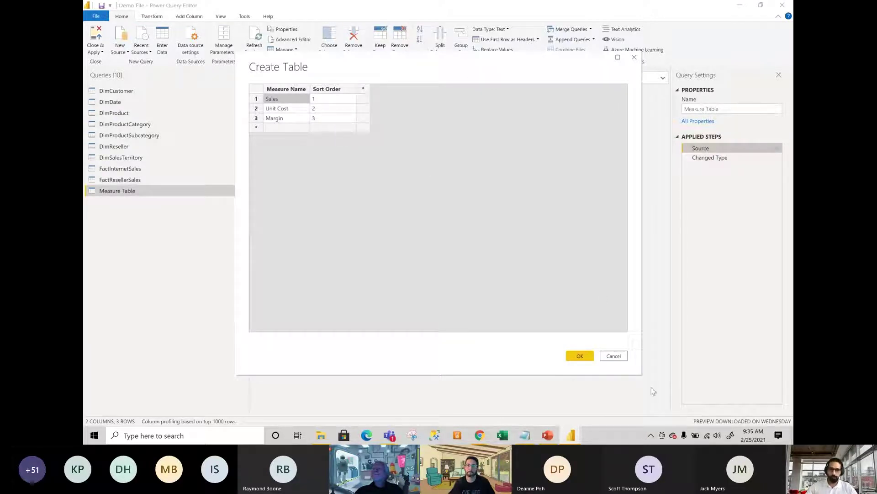
pyautogui.click(613, 356)
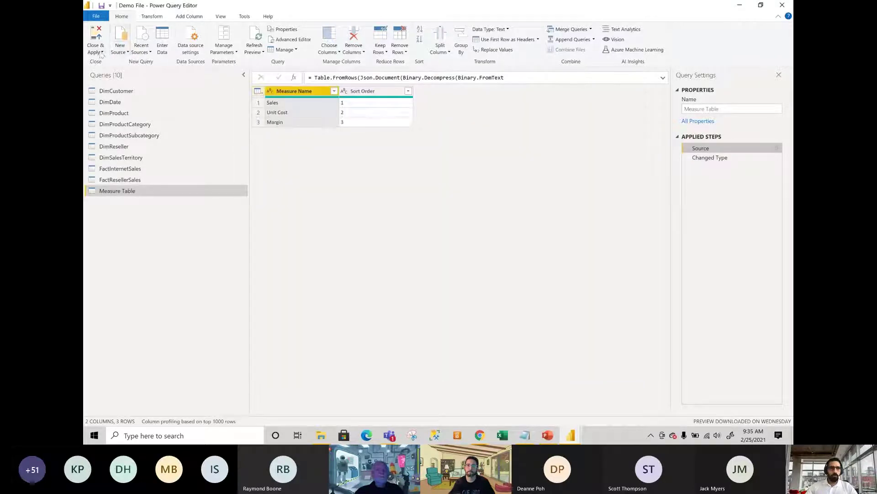
pyautogui.click(101, 53)
# Apply the query changes and return to Model view, where Measure Name and Sort Order show hidden.
pyautogui.click(116, 70)
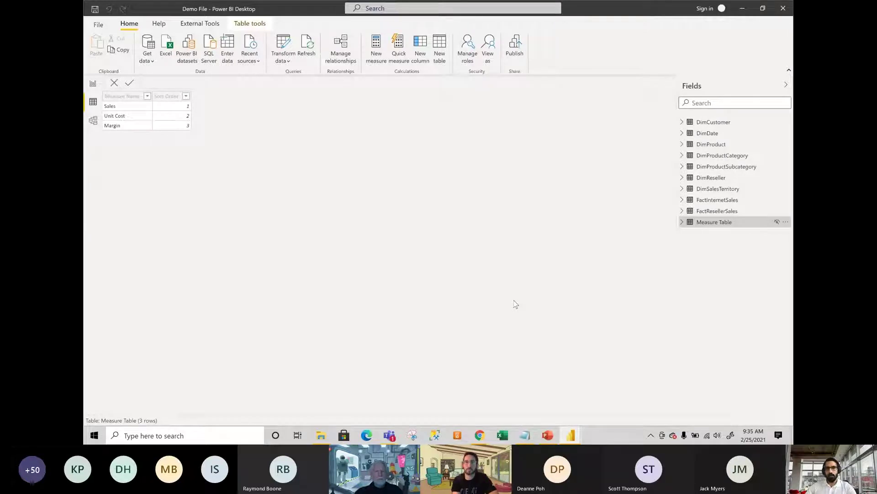
pyautogui.click(93, 121)
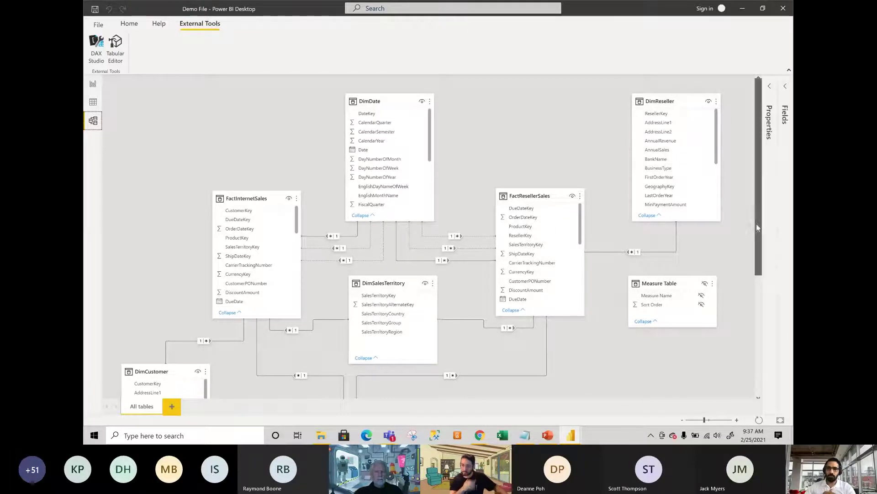
pyautogui.moveTo(756, 223); pyautogui.dragTo(749, 349)
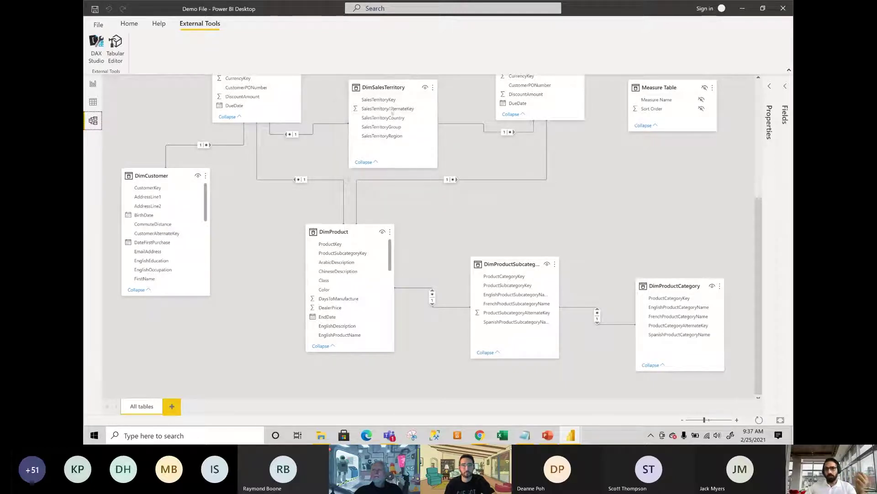
pyautogui.scroll(2, 273, 196)
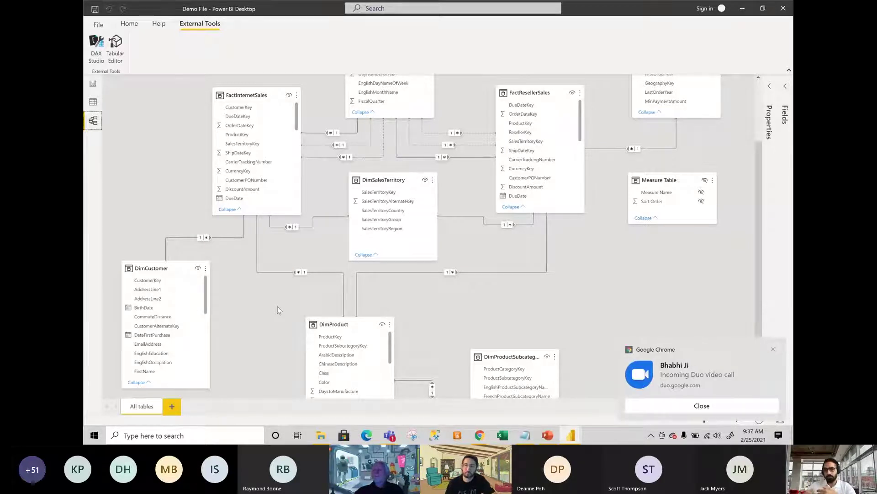
pyautogui.click(774, 347)
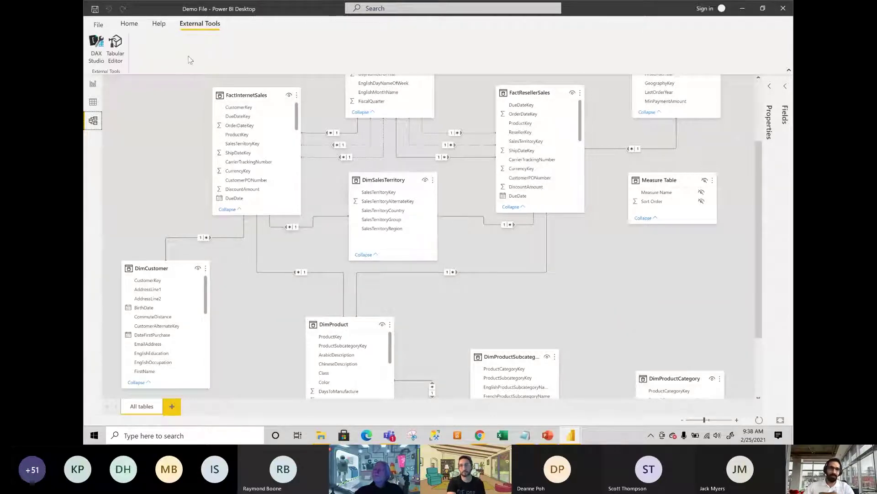
# On the Dynamic Measures report page, reveal hidden fields and expand Measure Table's Measure Name and Sort Order.
pyautogui.click(93, 84)
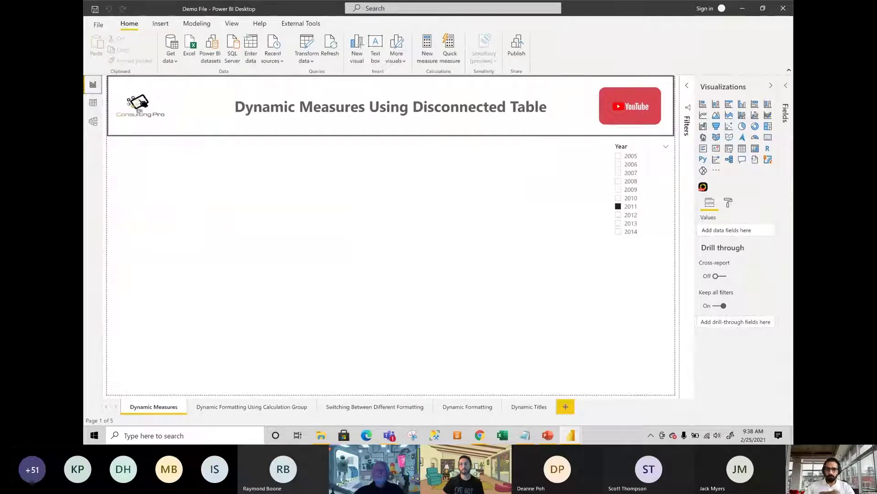
pyautogui.click(785, 112)
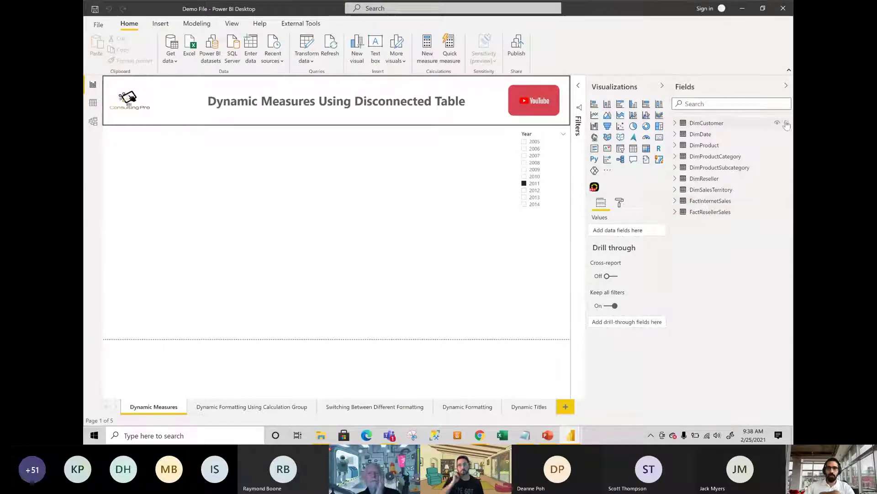
pyautogui.click(785, 123)
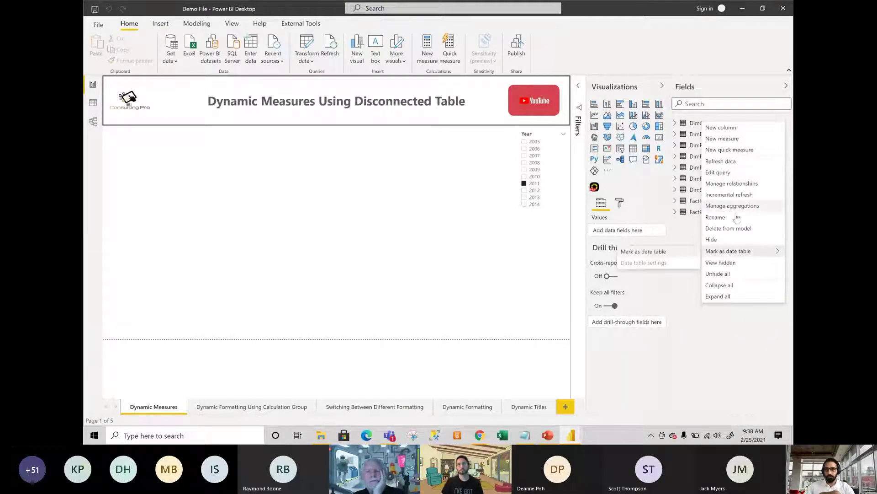
pyautogui.click(721, 263)
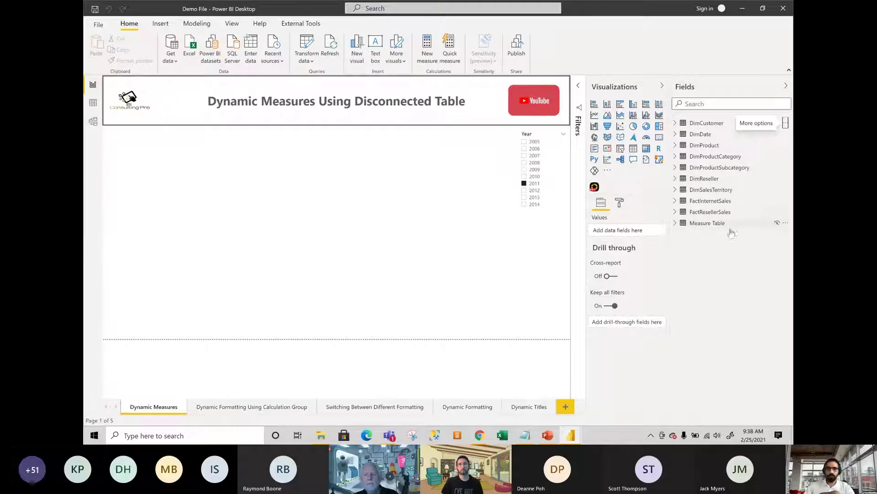
pyautogui.click(676, 223)
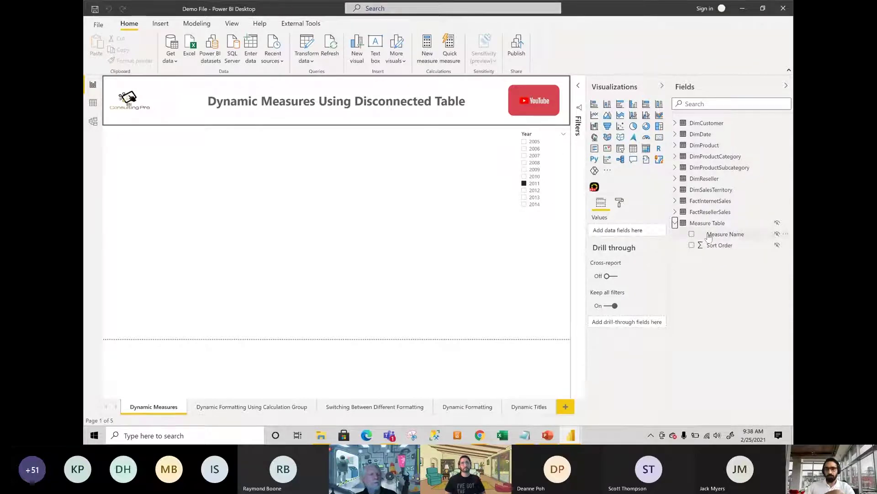
# Add Measure Name to the page as a slicer and shrink it to a small top-left box.
pyautogui.moveTo(709, 235); pyautogui.dragTo(169, 168)
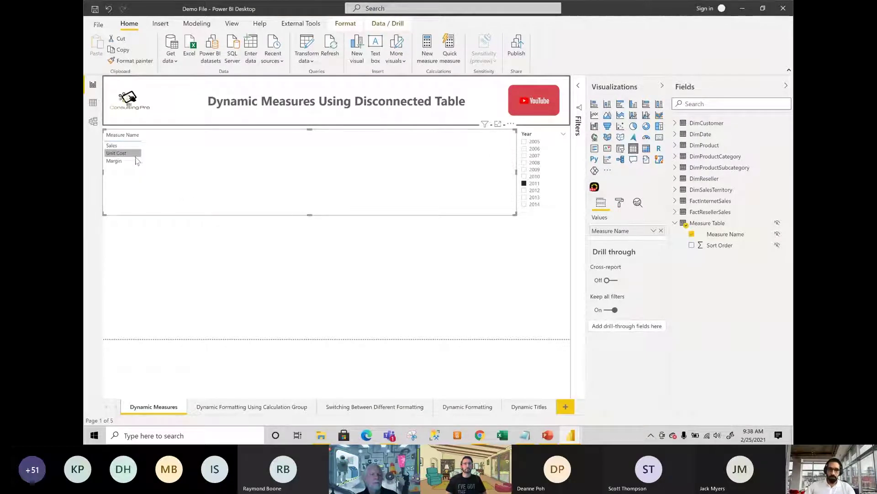
pyautogui.click(623, 150)
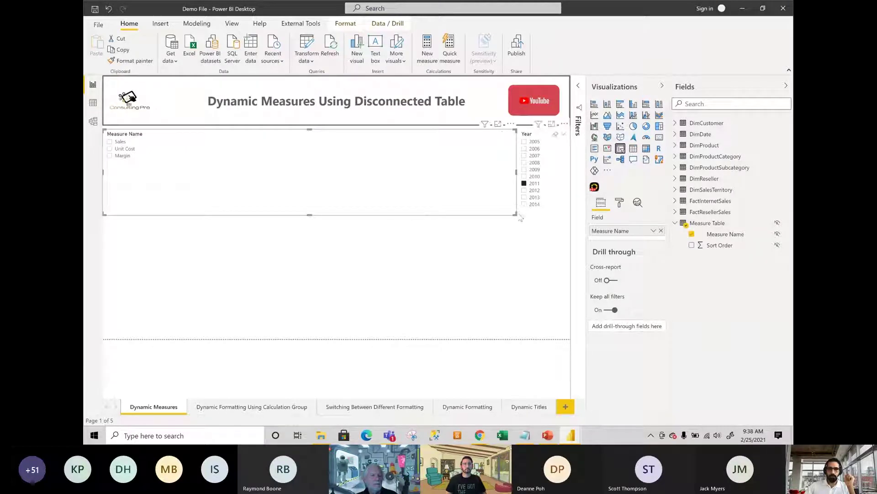
pyautogui.moveTo(516, 214); pyautogui.dragTo(184, 175)
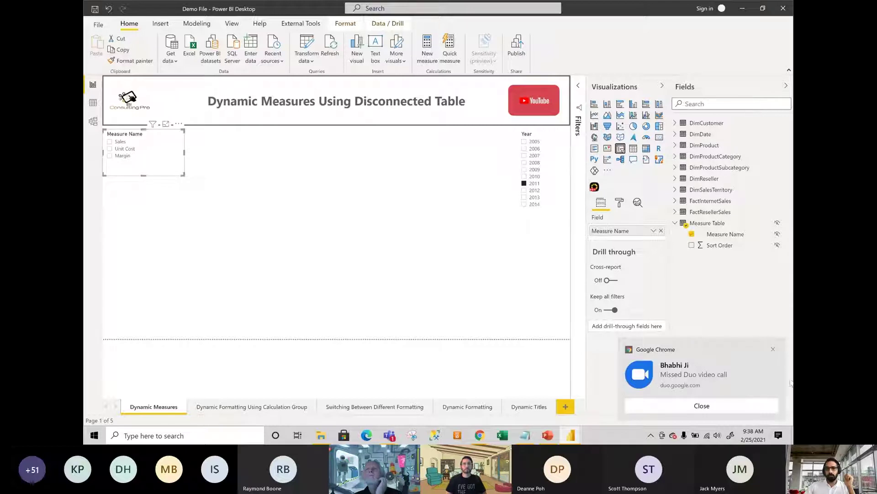
pyautogui.click(774, 350)
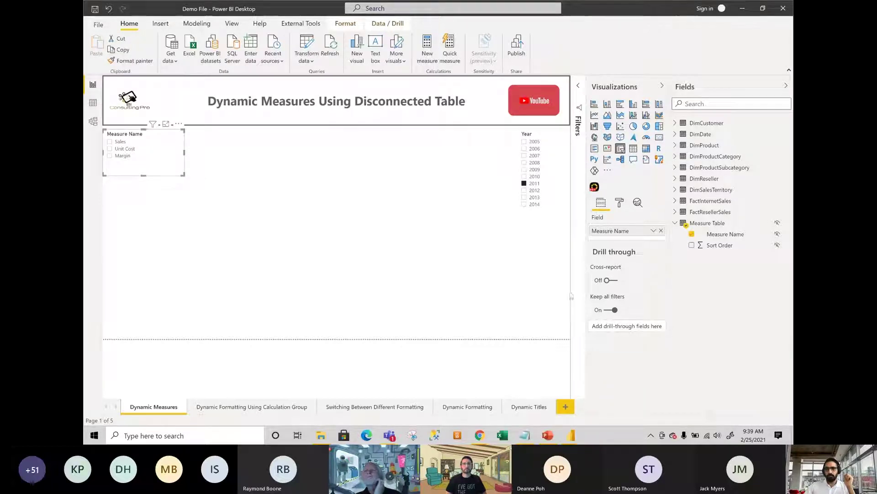
# Turn Single select on in the slicer's Selection controls, then deselect the slicer.
pyautogui.click(619, 203)
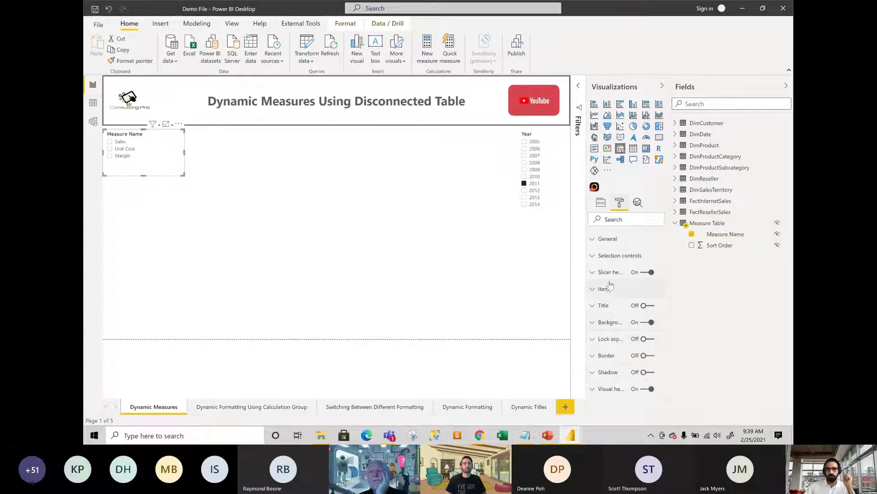
pyautogui.click(613, 257)
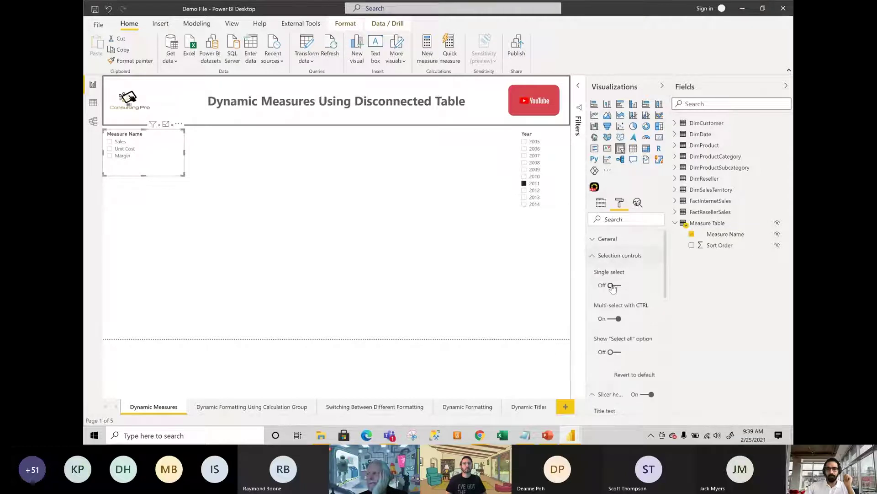
pyautogui.click(612, 286)
pyautogui.click(618, 256)
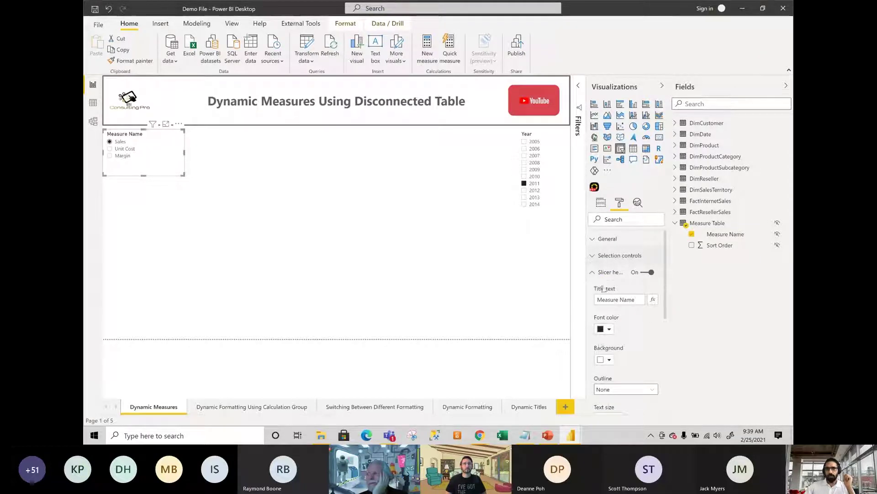
pyautogui.click(608, 273)
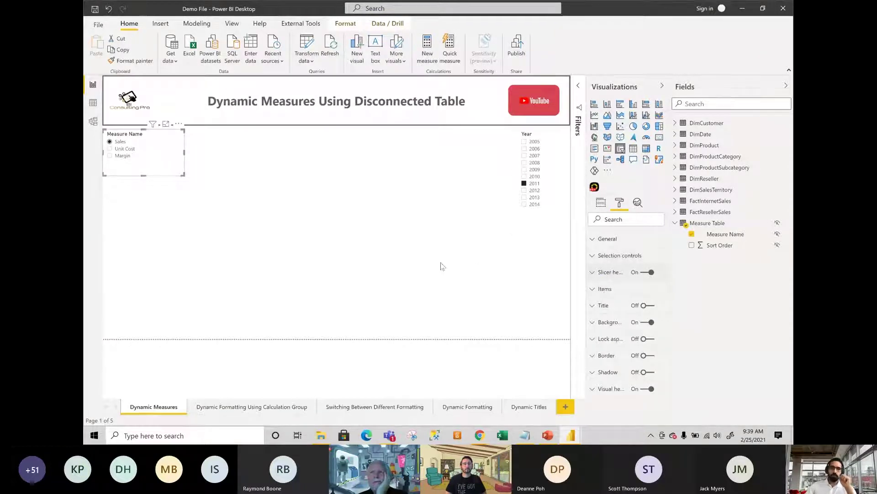
pyautogui.click(338, 237)
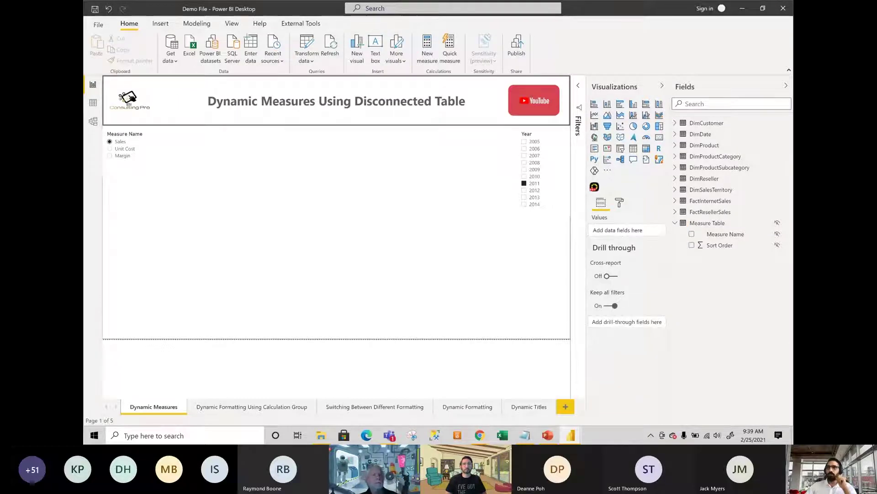
pyautogui.click(480, 435)
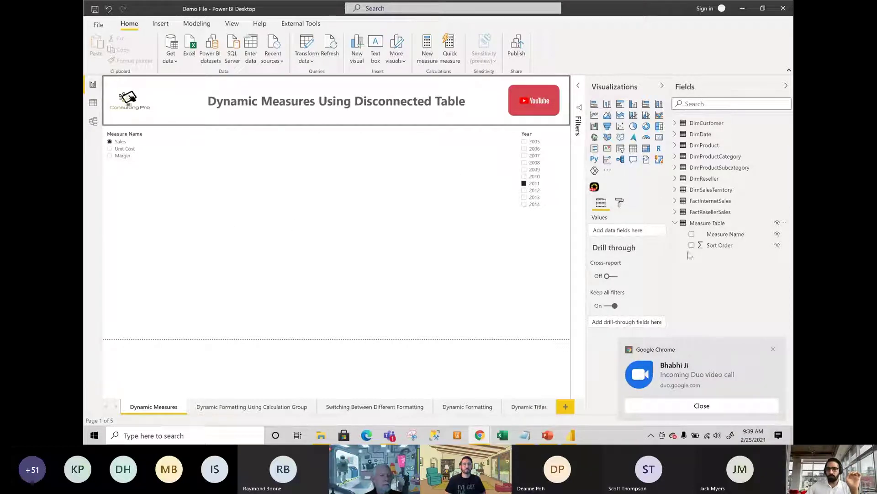
pyautogui.click(773, 349)
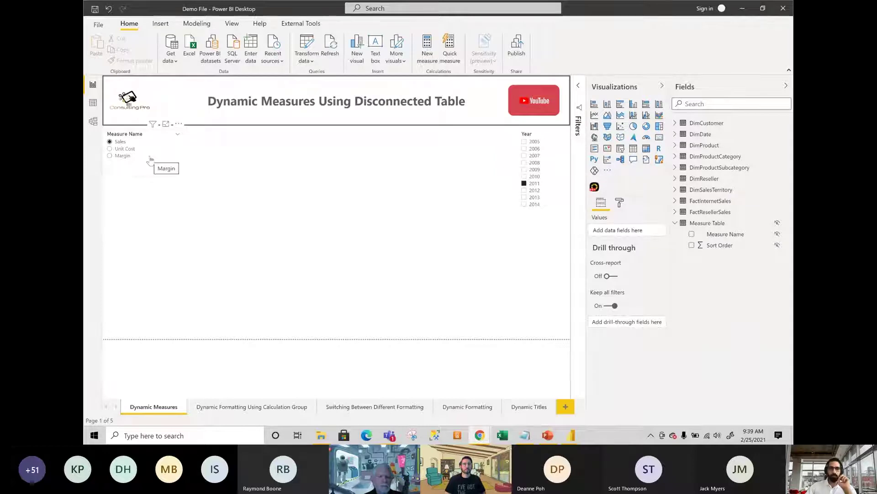
# View the Sales, Unit Cost and Margin formulas in FactInternetSales, ending on Margin = [Sales] - [Cost].
pyautogui.click(676, 201)
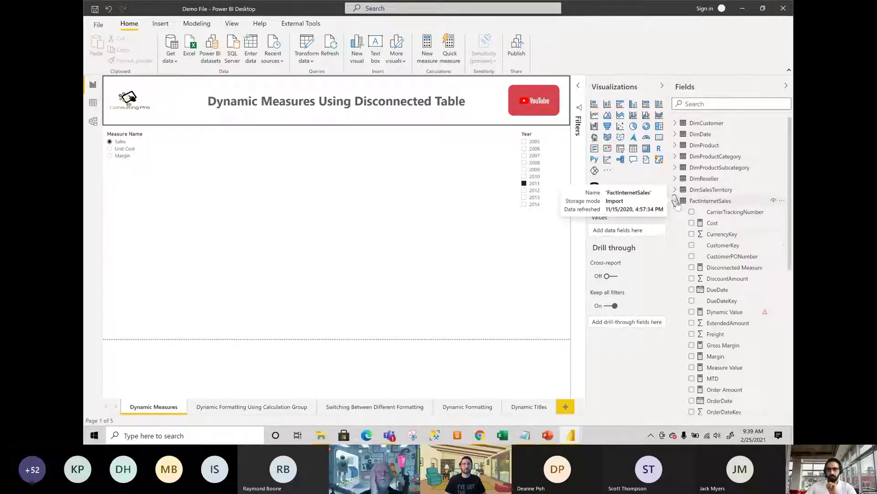
pyautogui.scroll(-4, 713, 202)
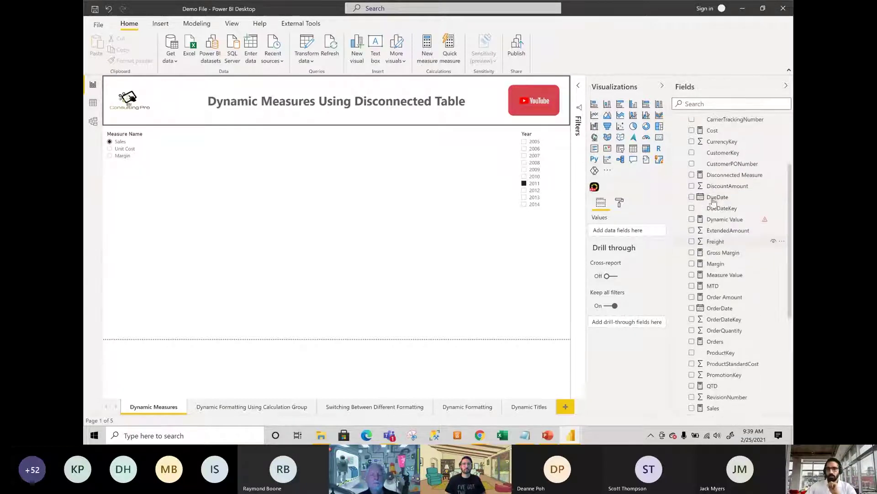
pyautogui.scroll(-2, 712, 202)
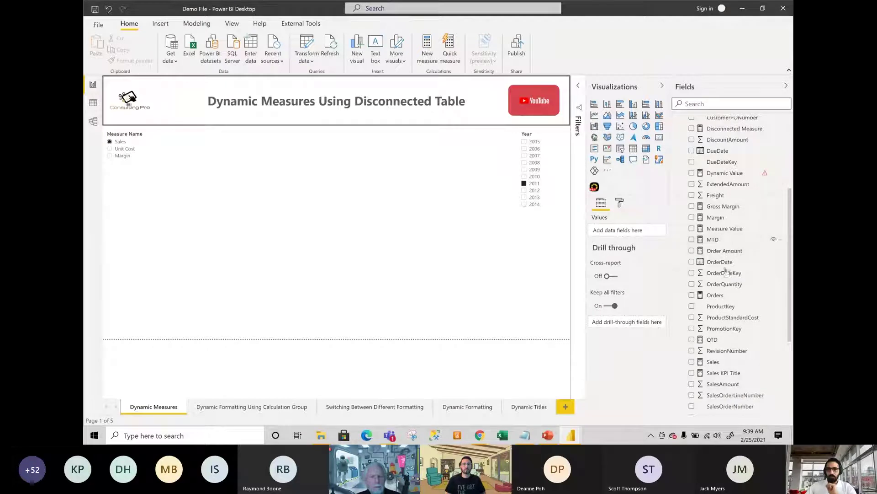
pyautogui.scroll(-6, 735, 370)
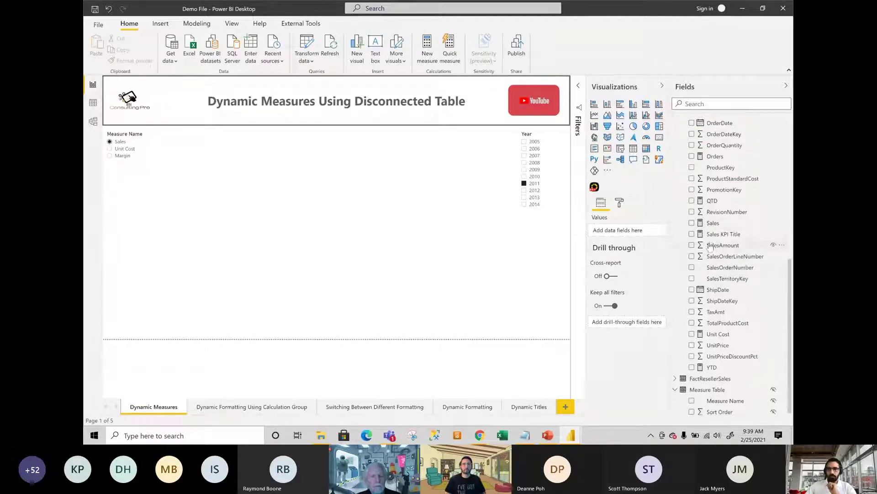
pyautogui.click(713, 223)
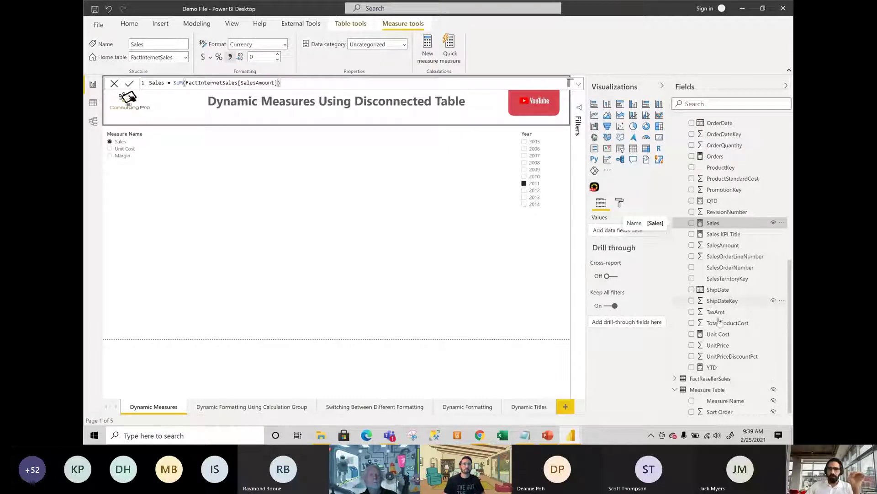
pyautogui.click(719, 334)
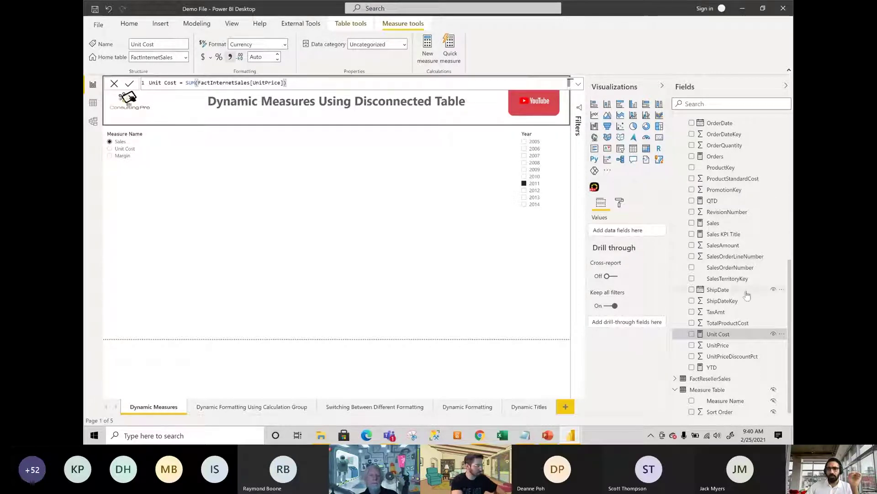
pyautogui.scroll(2, 721, 218)
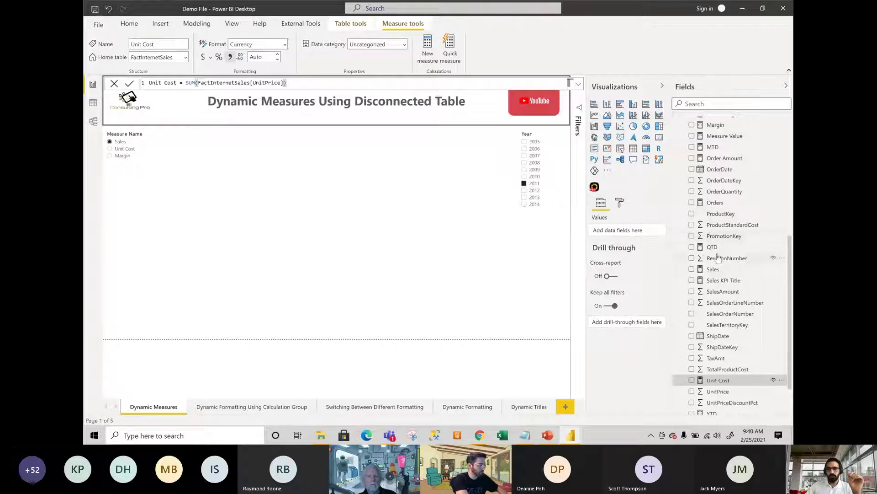
pyautogui.scroll(4, 722, 217)
pyautogui.click(721, 220)
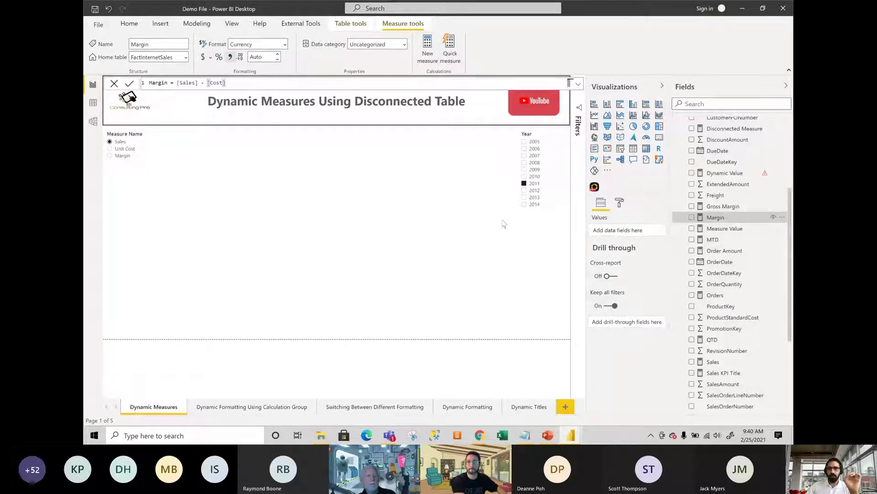
pyautogui.scroll(5, 752, 239)
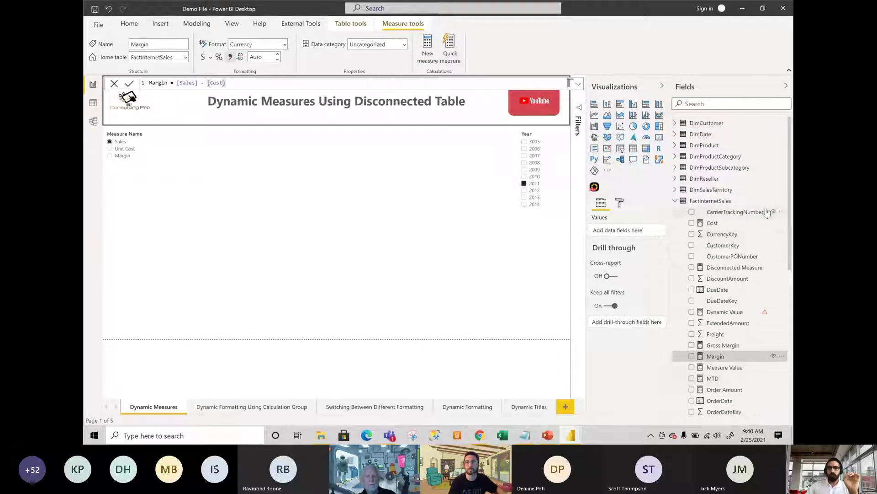
# Create a new FactInternetSales measure named Dynamic Measure and expand the formula bar.
pyautogui.click(783, 201)
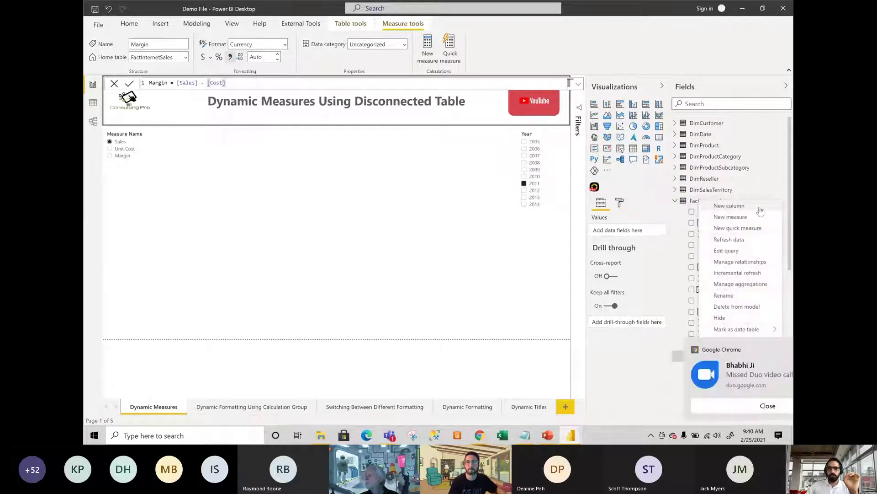
pyautogui.click(781, 200)
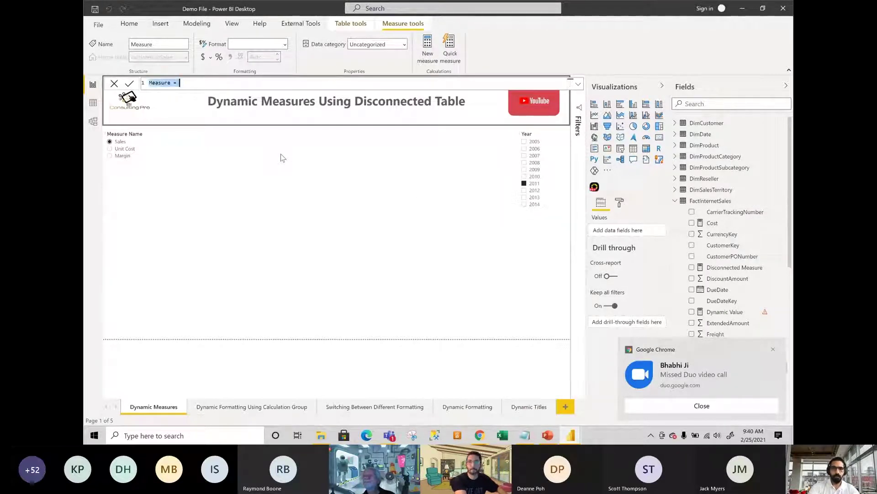
pyautogui.write('Dynamic')
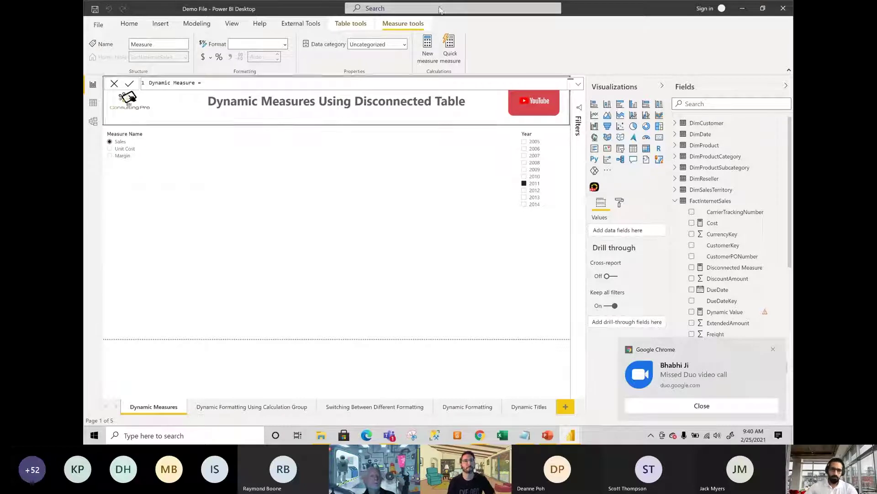
pyautogui.click(579, 86)
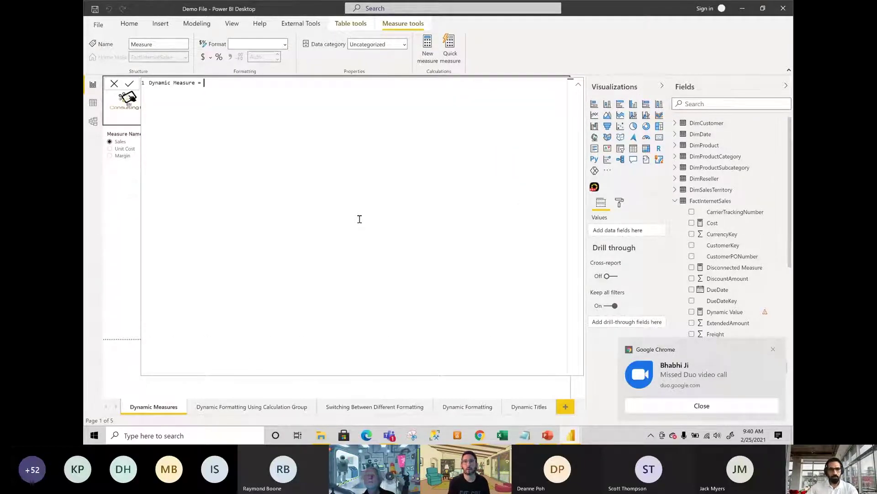
# Bring up formula suggestions, then switch to PowerPoint's slide 7, 'Dynamic Measures'.
pyautogui.scroll(4, 360, 219)
pyautogui.hotkey('ctrl', 'space')
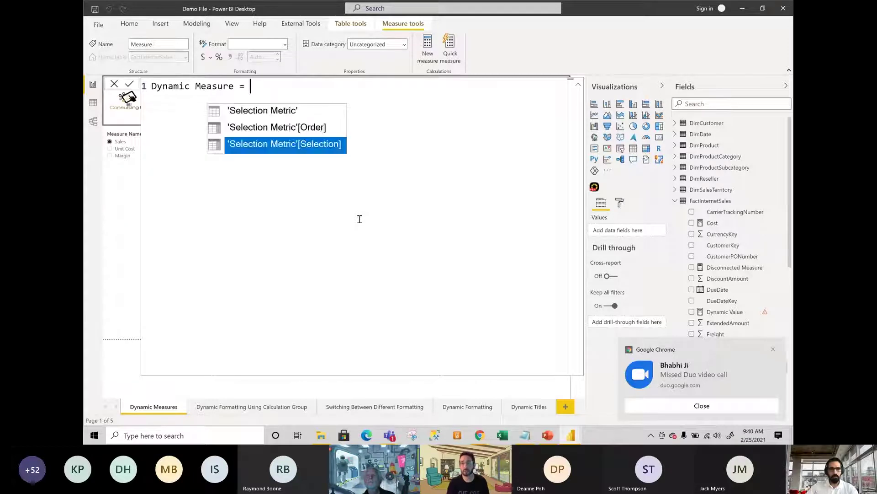
pyautogui.scroll(1, 360, 219)
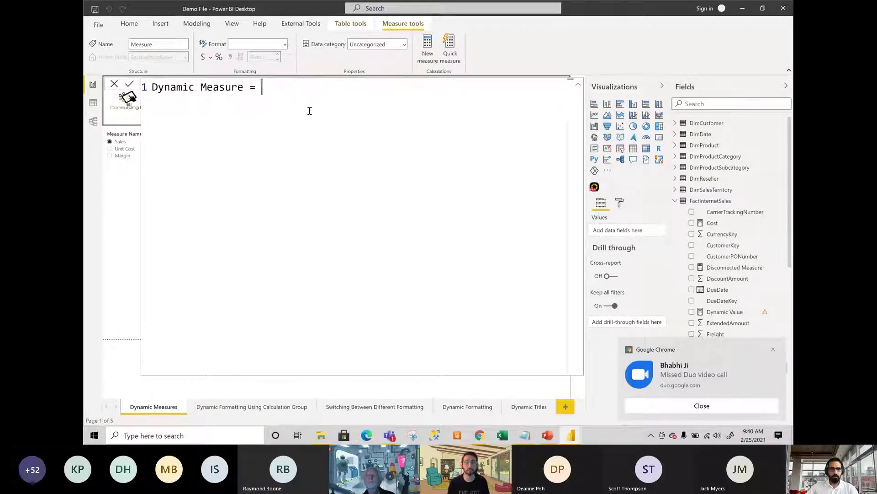
pyautogui.hotkey('ctrl', 'space')
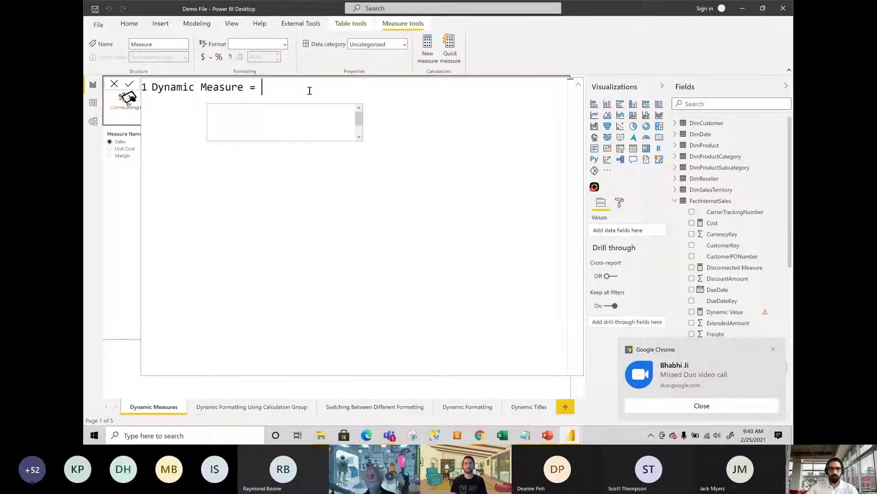
pyautogui.hotkey('alt', 'Tab')
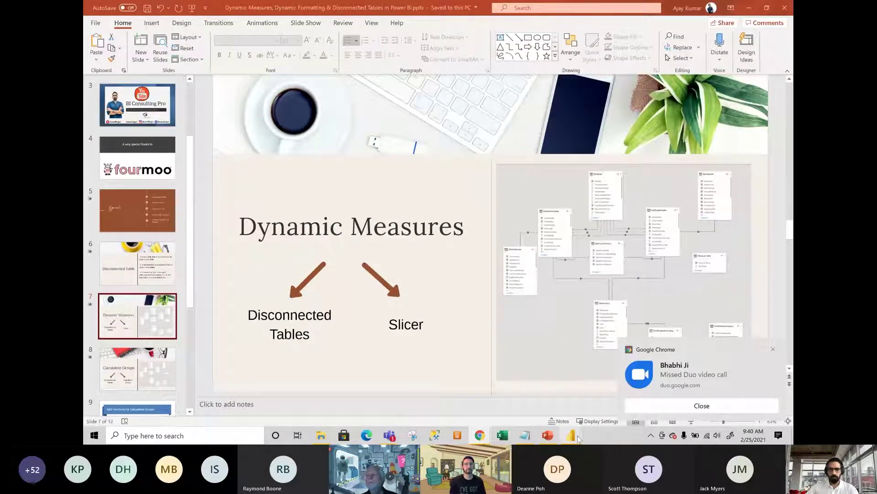
# Check the Teams meeting chat, then maximize and minimize the Agenda.txt Notepad window to reveal the desktop.
pyautogui.moveTo(571, 434)
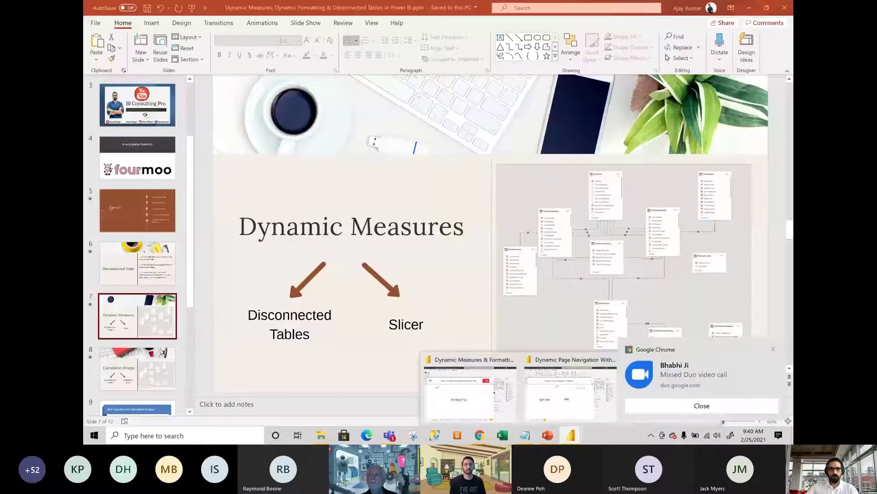
pyautogui.click(389, 435)
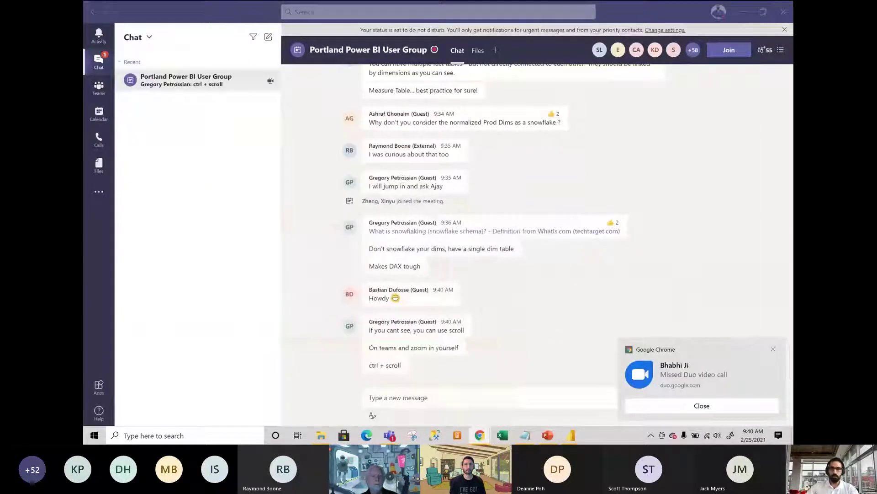
pyautogui.hotkey('alt', 'Tab')
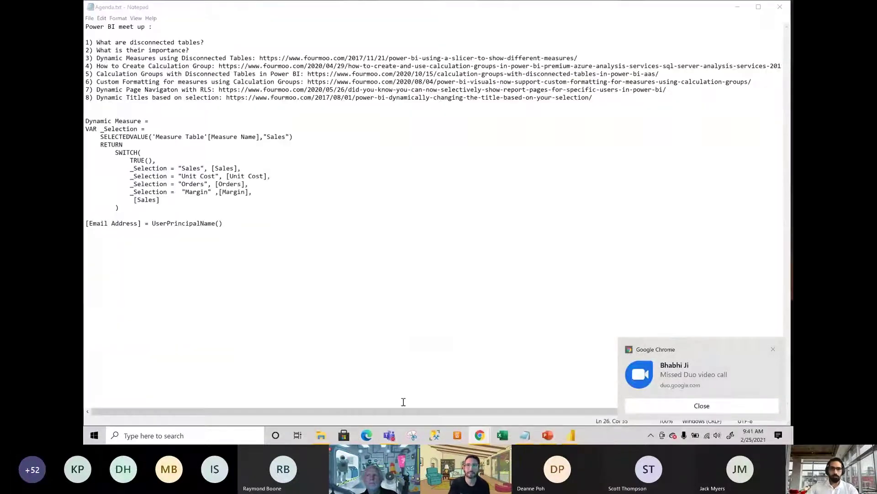
pyautogui.doubleClick(569, 9)
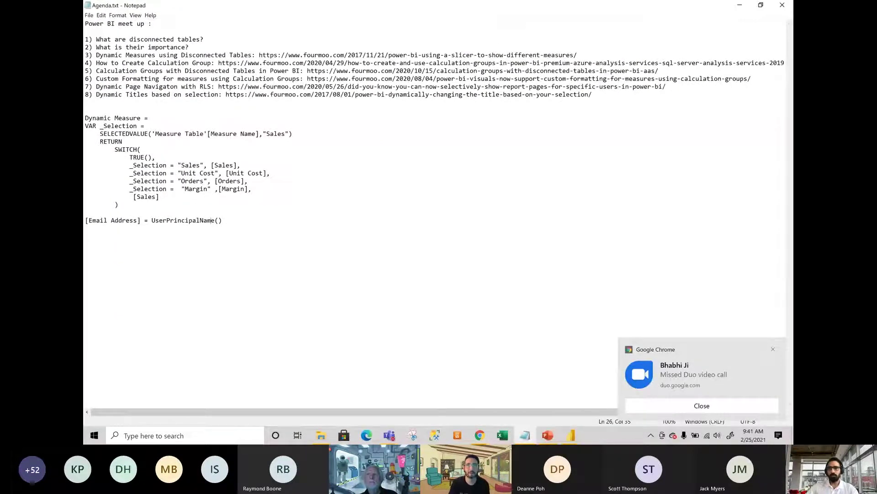
pyautogui.click(740, 5)
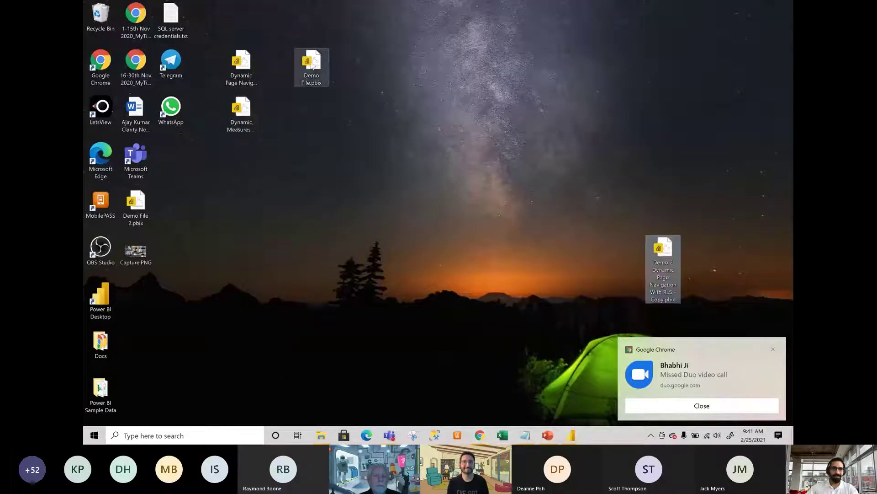
# Reopen Demo File.pbix in Power BI Desktop and dismiss the missed-call notification.
pyautogui.doubleClick(311, 66)
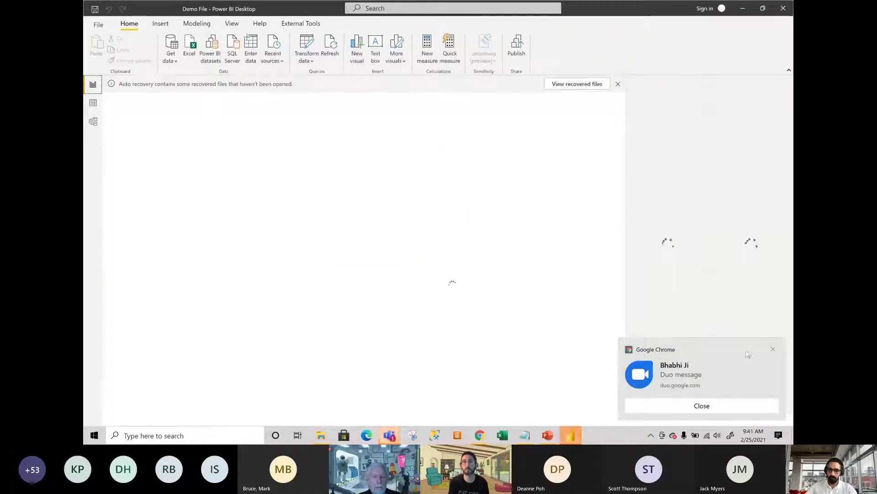
pyautogui.click(774, 349)
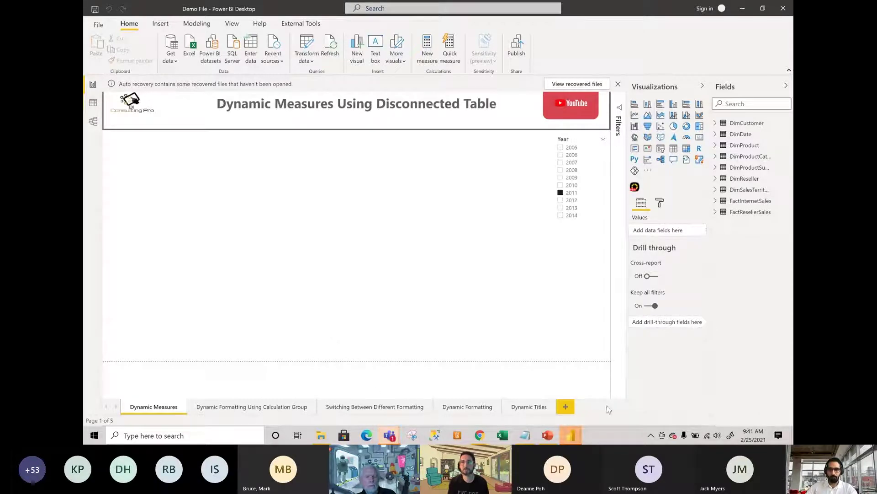
# Turn off incoming video in the Teams meeting, then minimize the meeting and hide Teams.
pyautogui.moveTo(390, 435)
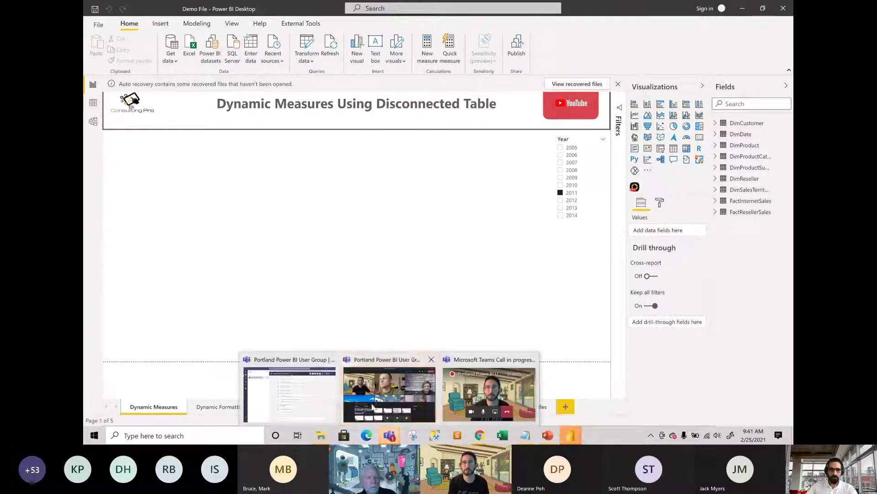
pyautogui.click(305, 368)
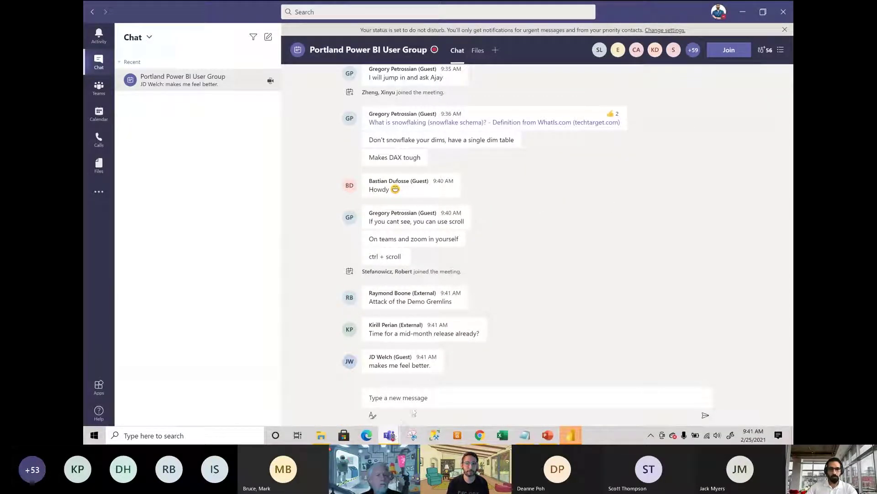
pyautogui.moveTo(390, 435)
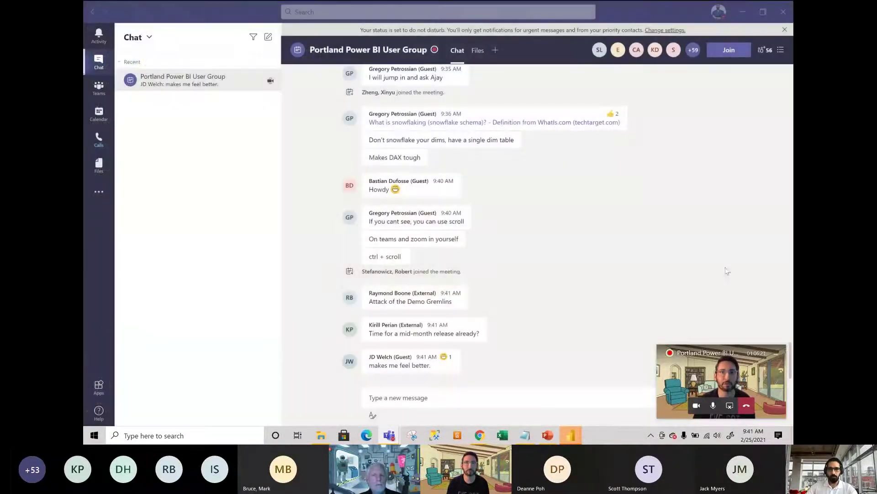
pyautogui.click(718, 374)
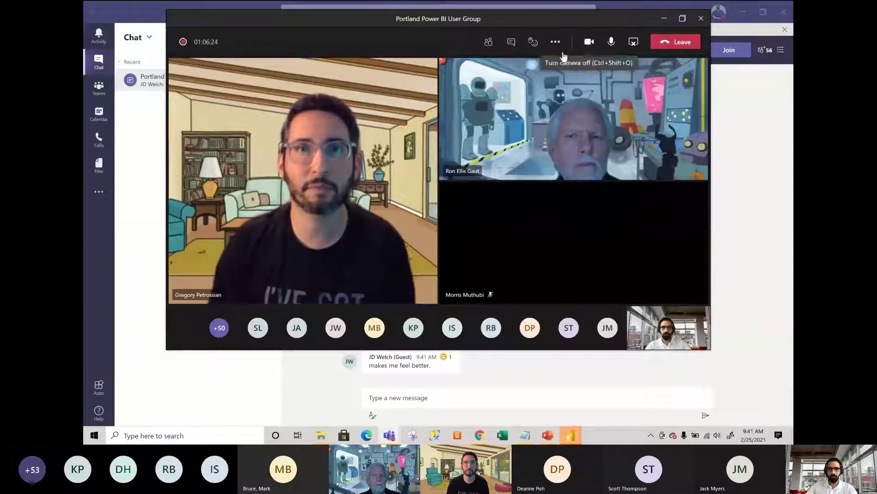
pyautogui.click(556, 49)
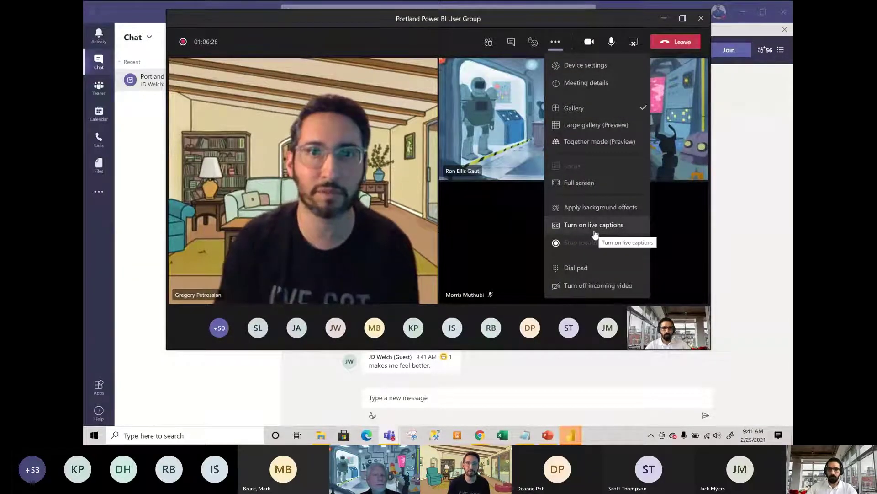
pyautogui.click(590, 291)
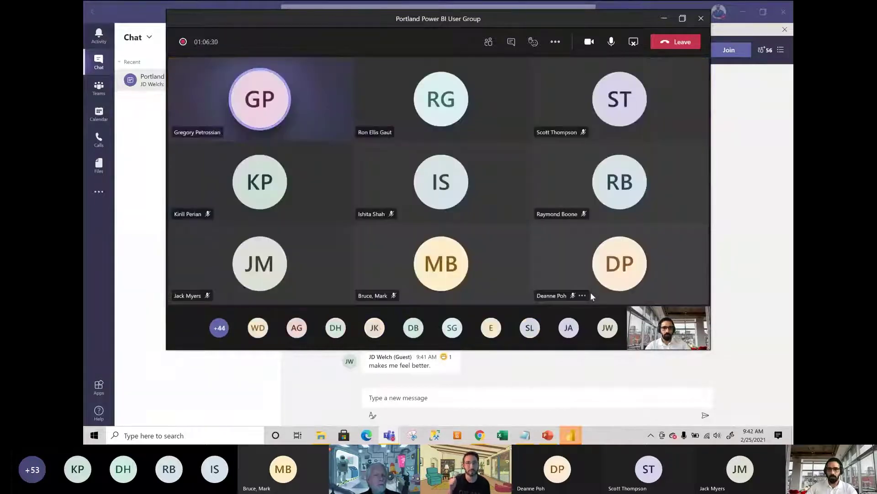
pyautogui.click(664, 22)
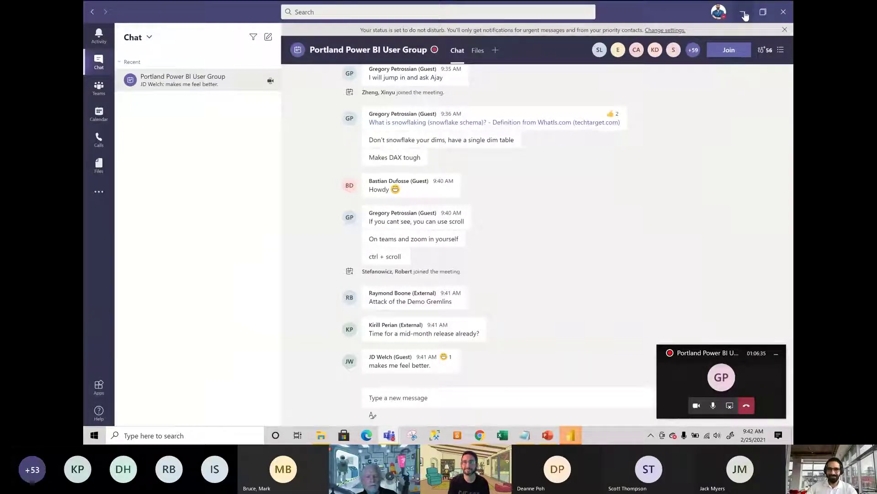
pyautogui.click(743, 13)
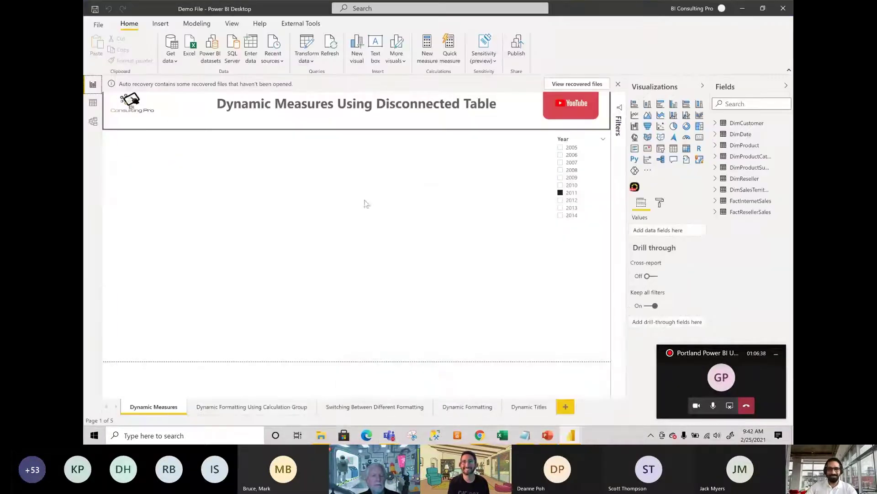
# Dismiss the auto-recovery notice, removing the recovered files, and select the DimCustomer table.
pyautogui.click(618, 84)
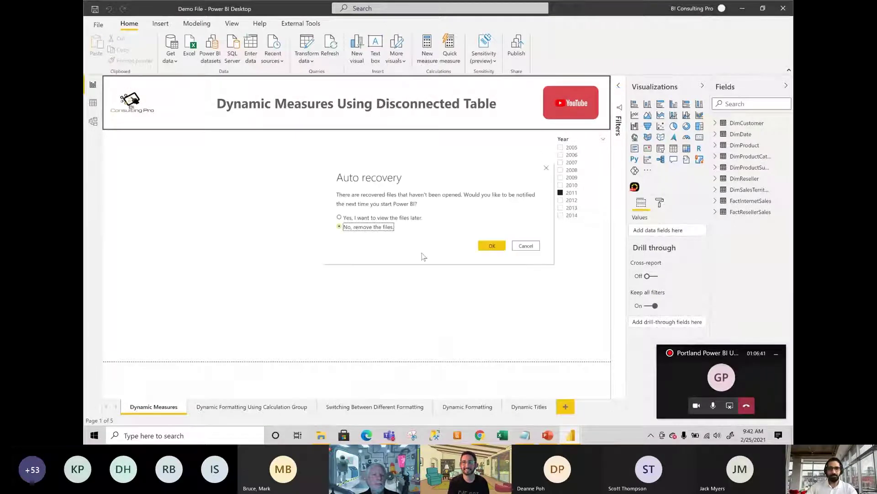
pyautogui.click(501, 246)
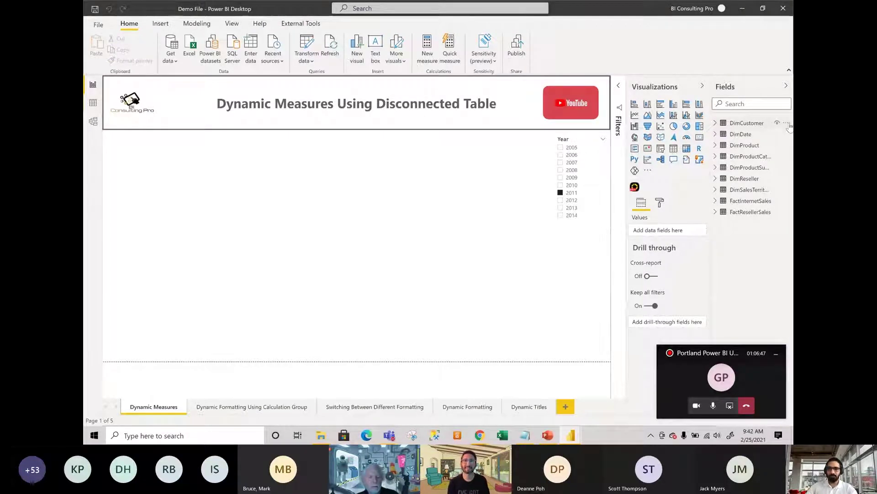
pyautogui.click(747, 122)
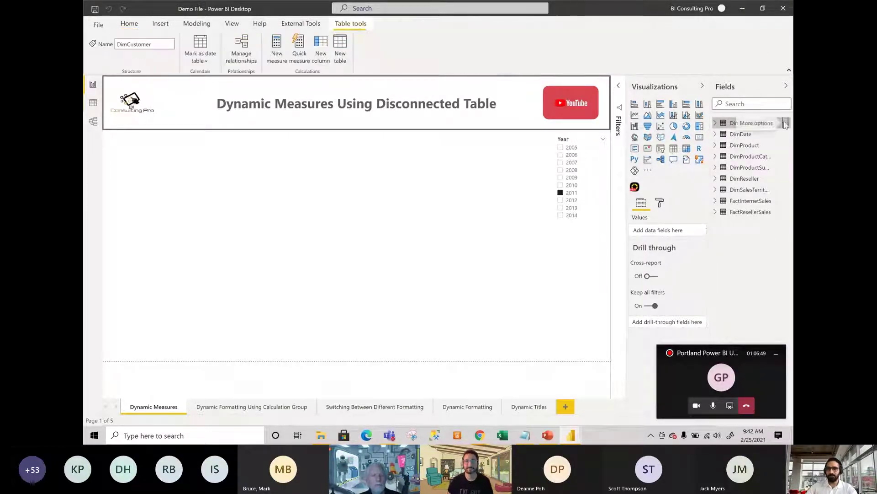
# Turn on View hidden from the DimCustomer menu and drag Measure Name onto the page.
pyautogui.rightClick(783, 122)
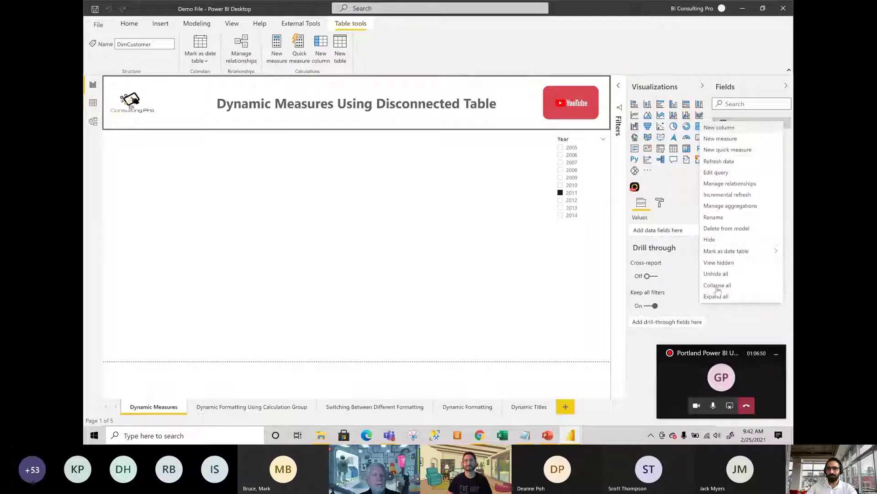
pyautogui.click(726, 263)
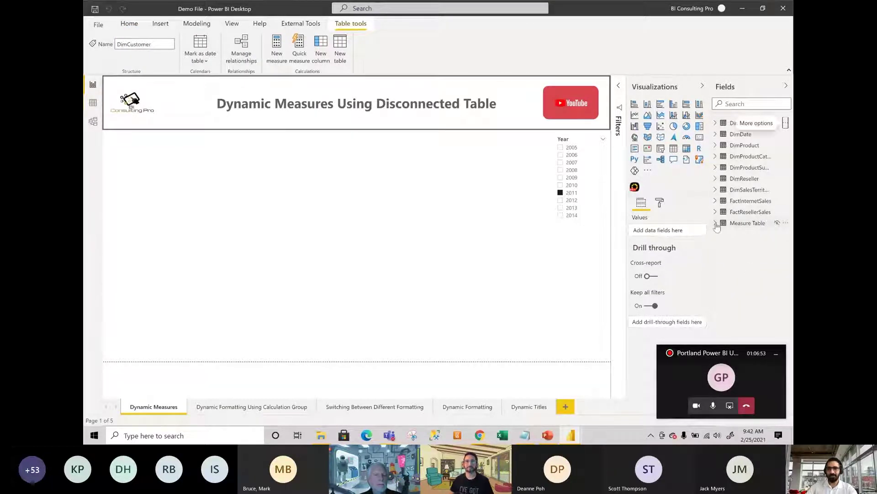
pyautogui.moveTo(754, 234); pyautogui.dragTo(441, 212)
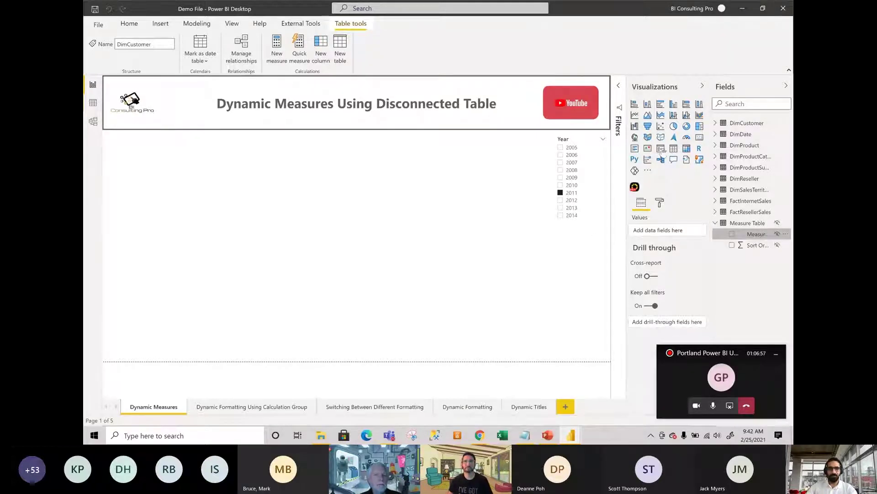
# Turn the Measure Name visual into a slicer and shrink it to the page's top left.
pyautogui.click(661, 148)
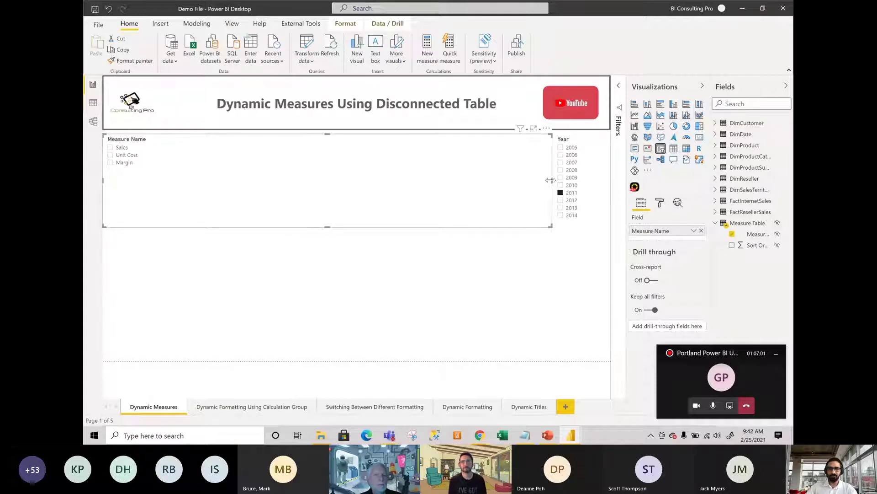
pyautogui.moveTo(553, 181); pyautogui.dragTo(463, 181)
pyautogui.moveTo(389, 180); pyautogui.dragTo(184, 188)
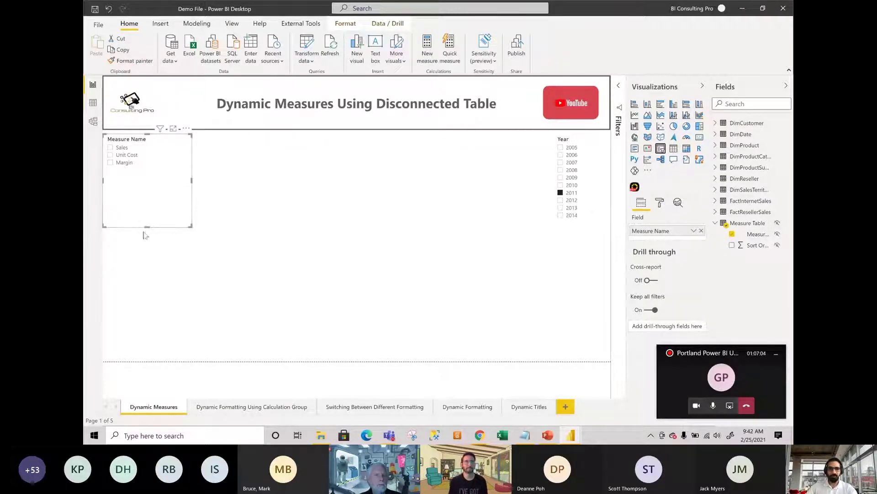
pyautogui.moveTo(147, 225); pyautogui.dragTo(155, 181)
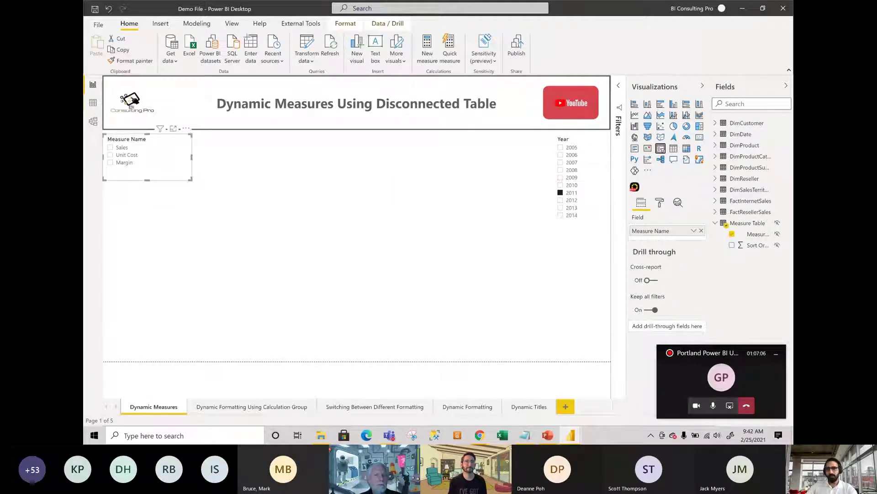
# Turn on Single select in the slicer's Selection controls formatting.
pyautogui.click(661, 204)
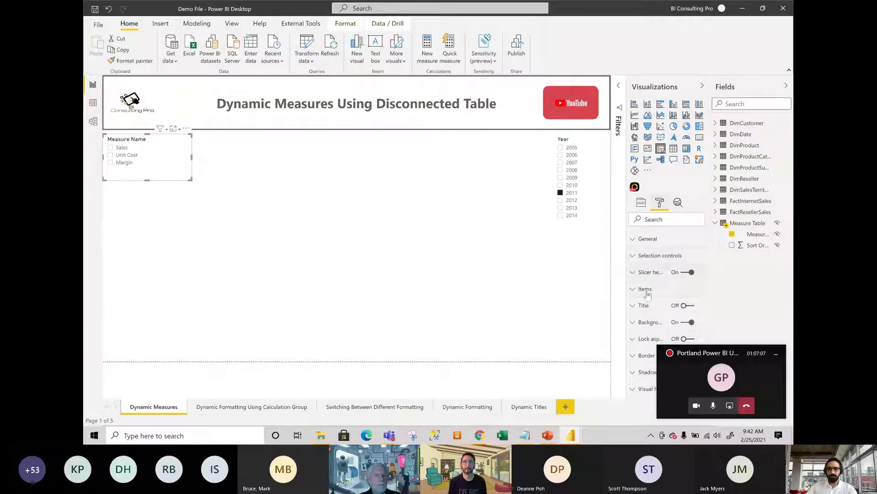
pyautogui.click(649, 257)
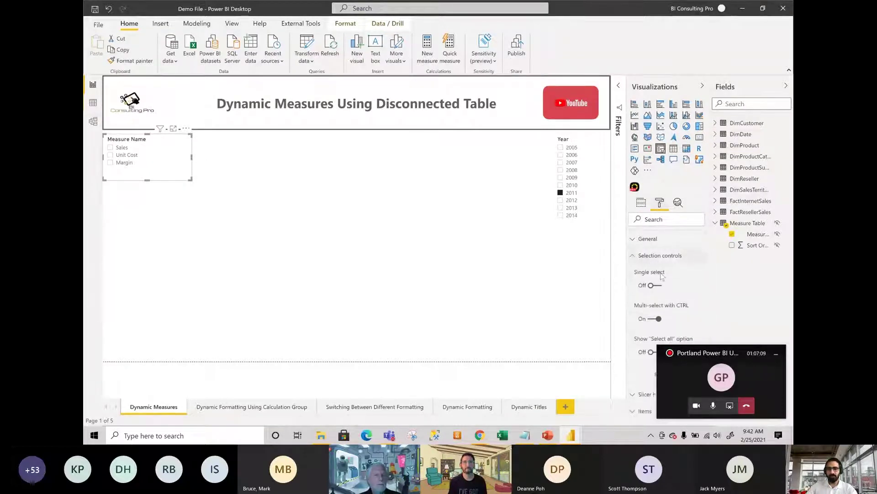
pyautogui.click(656, 256)
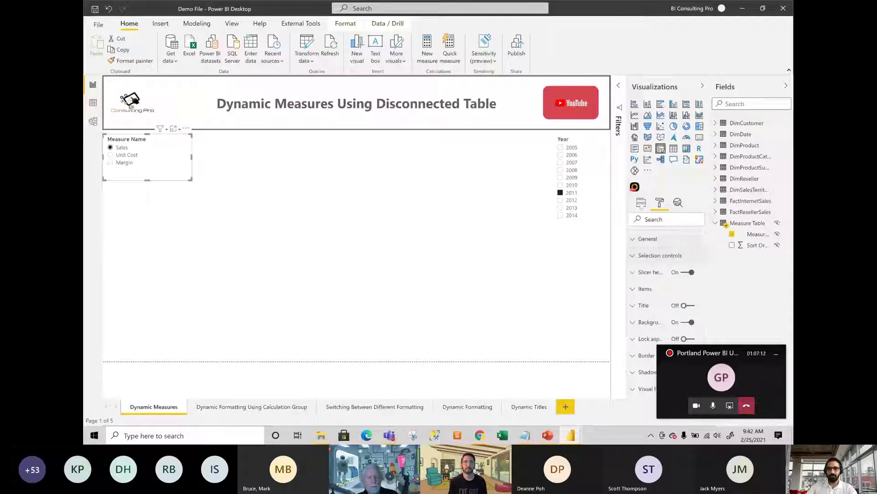
pyautogui.click(256, 243)
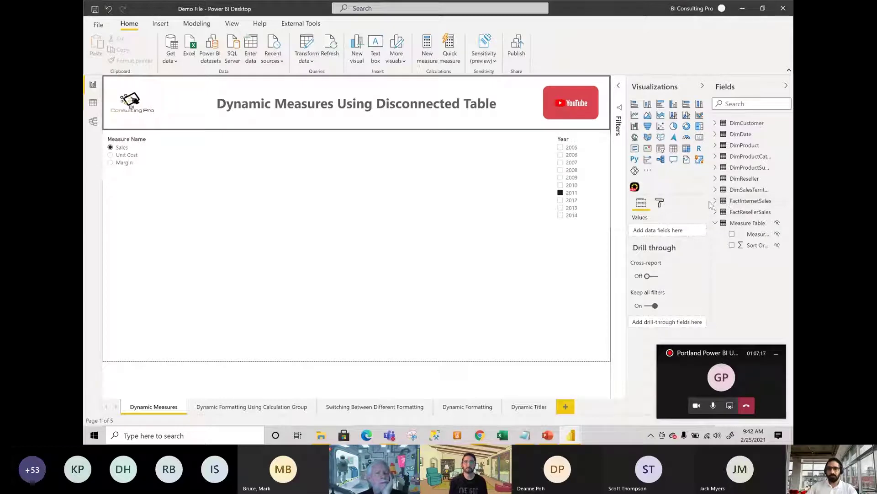
# Widen the Fields pane and start a new measure named Dynamic Measure in FactInternetSales.
pyautogui.moveTo(710, 201); pyautogui.dragTo(667, 203)
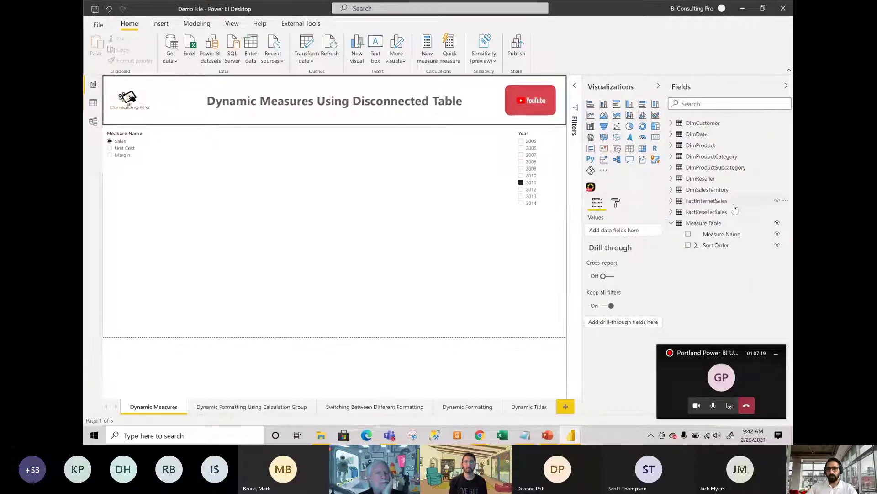
pyautogui.click(785, 201)
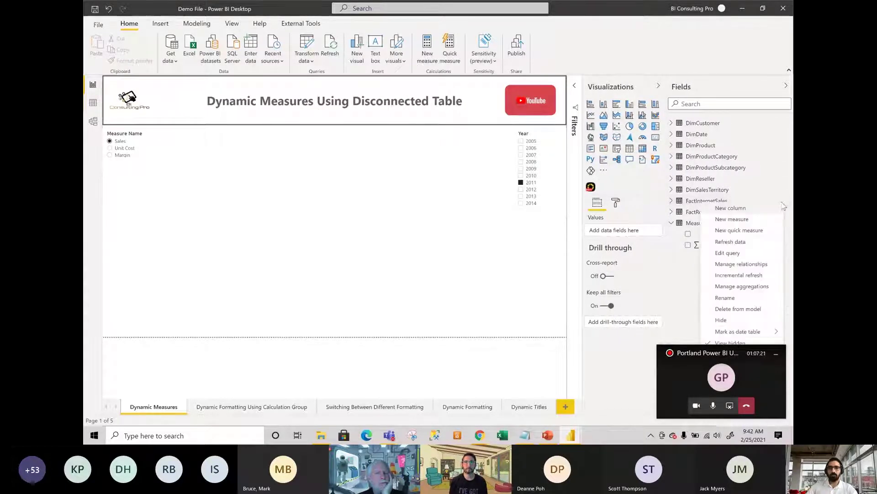
pyautogui.click(743, 221)
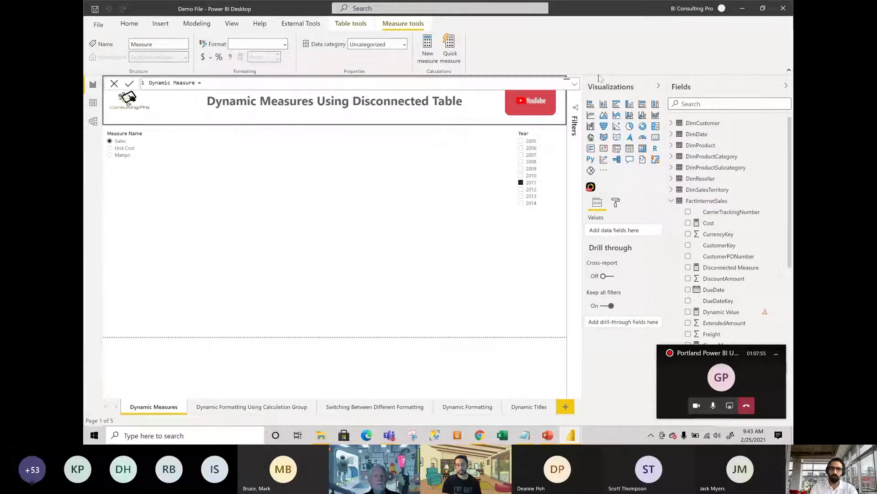
# Expand the formula bar and add the indented line VAR _selection = SELECTEDVALUE('Measure Table'[Measure Name].
pyautogui.click(575, 84)
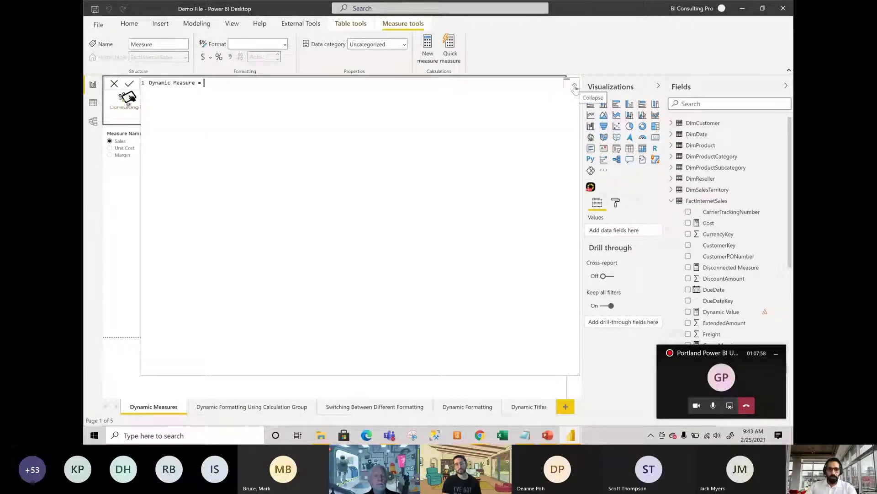
pyautogui.keyDown('ctrl'); pyautogui.scroll(1, 326, 188); pyautogui.keyUp('ctrl')
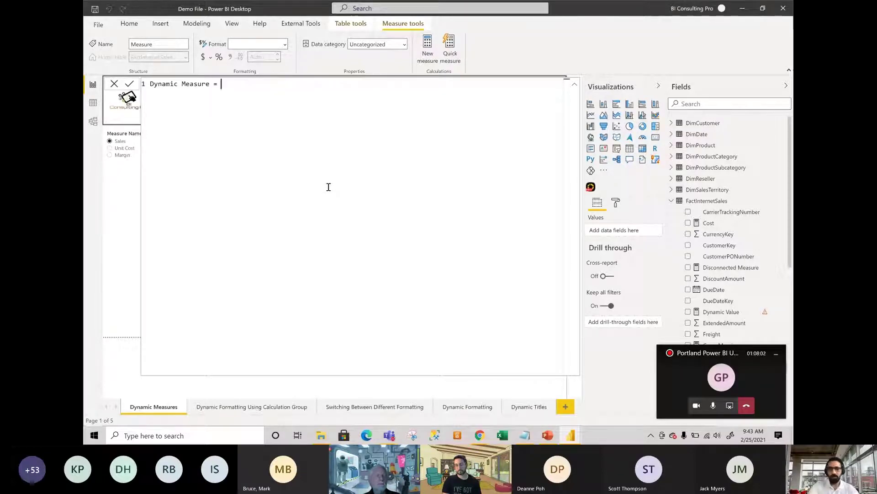
pyautogui.hotkey('shift', 'Return')
pyautogui.press('Tab')
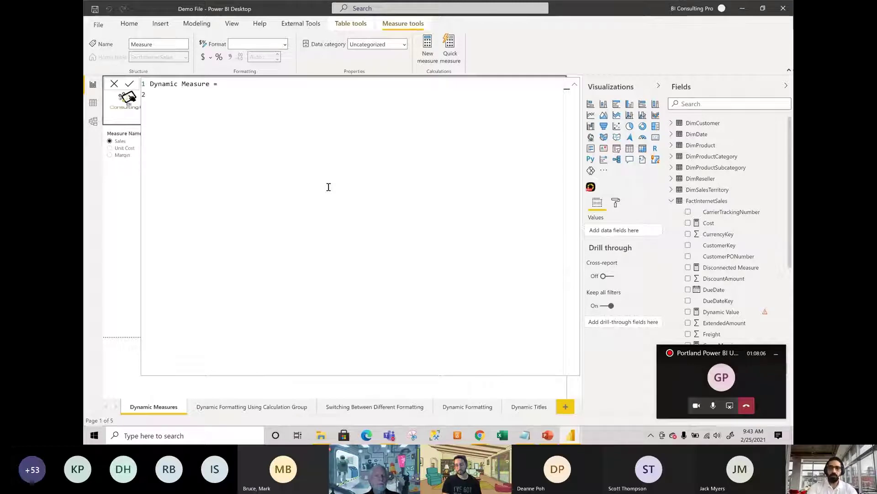
pyautogui.write('VAR')
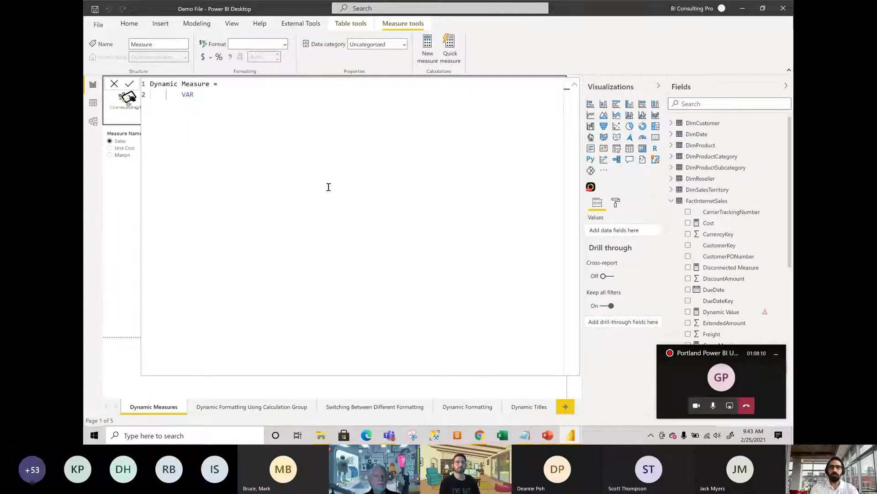
pyautogui.write(' _')
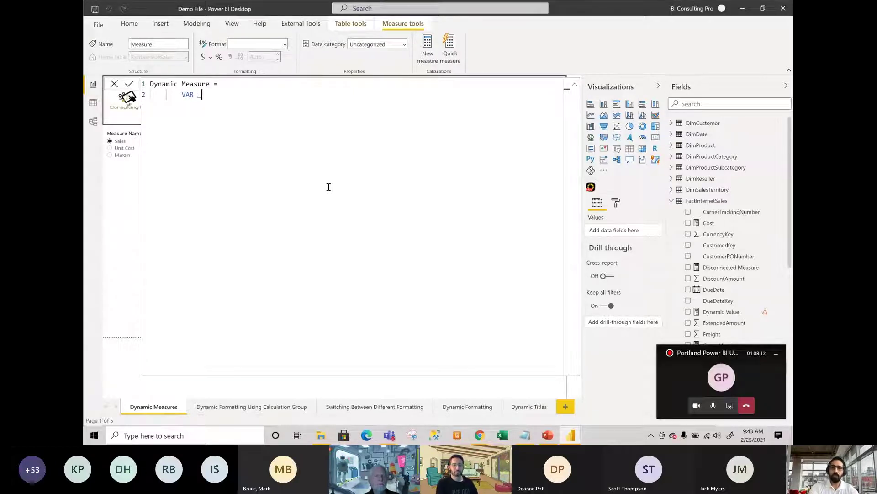
pyautogui.write('selection =')
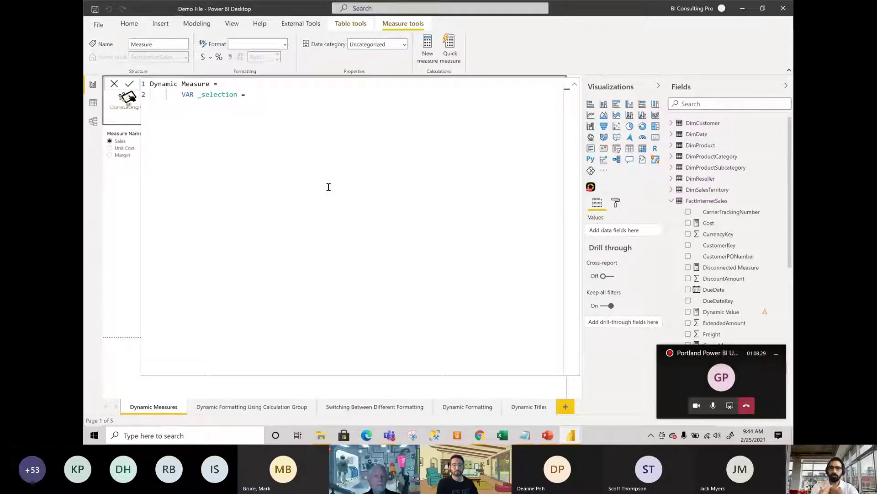
pyautogui.write('SELE')
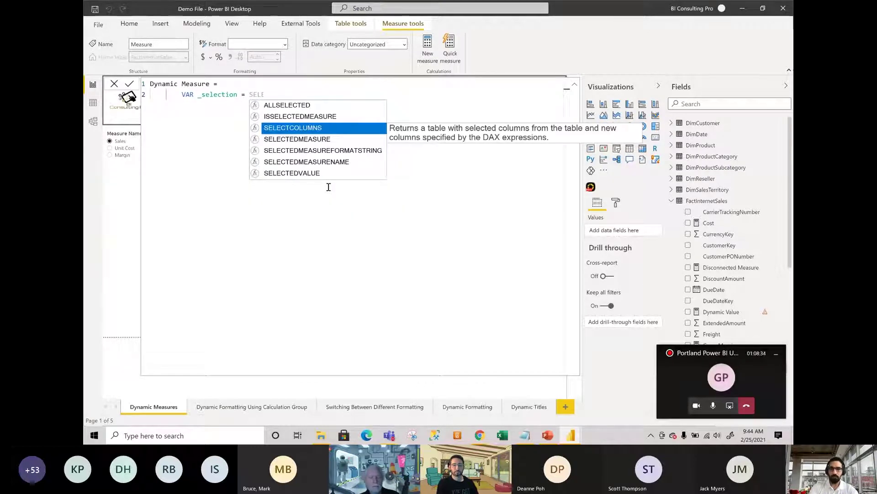
pyautogui.press('Down')
pyautogui.press('Down')
pyautogui.press('Down')
pyautogui.press('Down')
pyautogui.press('Tab')
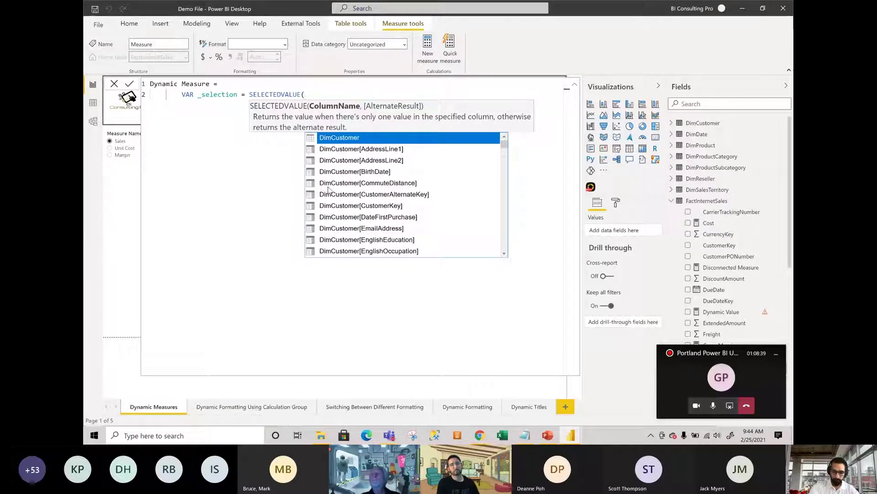
pyautogui.write('measu')
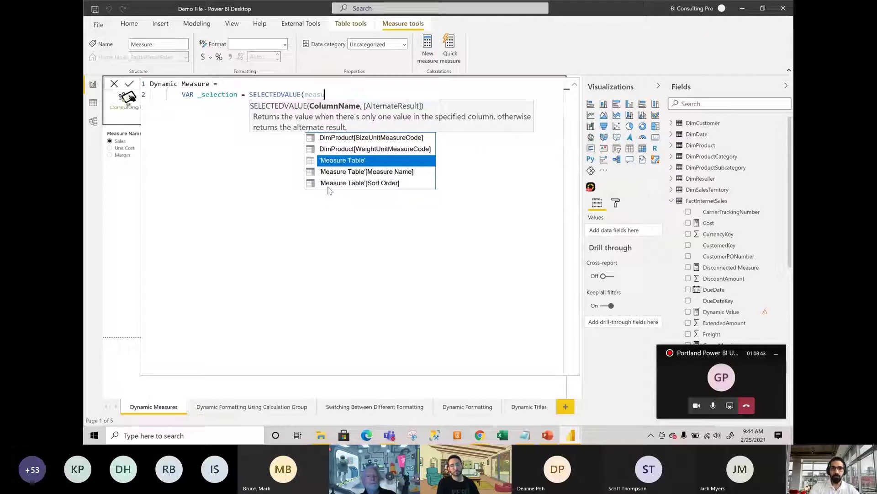
pyautogui.press('Down')
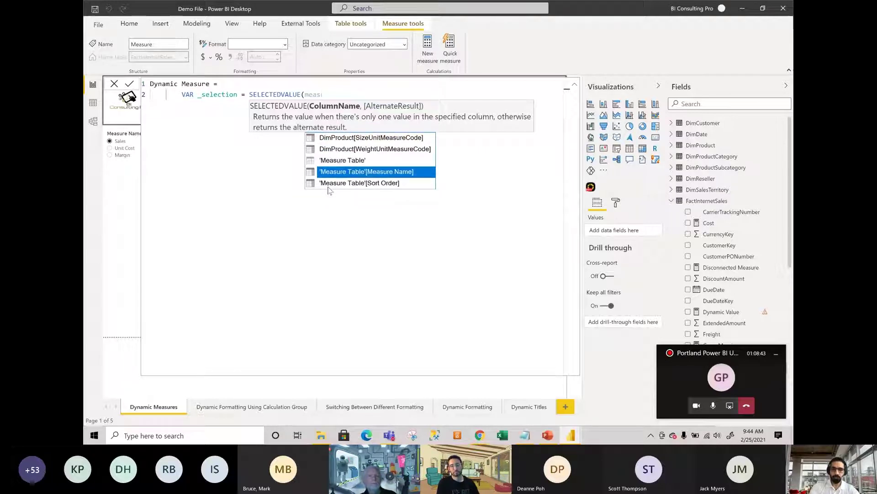
pyautogui.press('Tab')
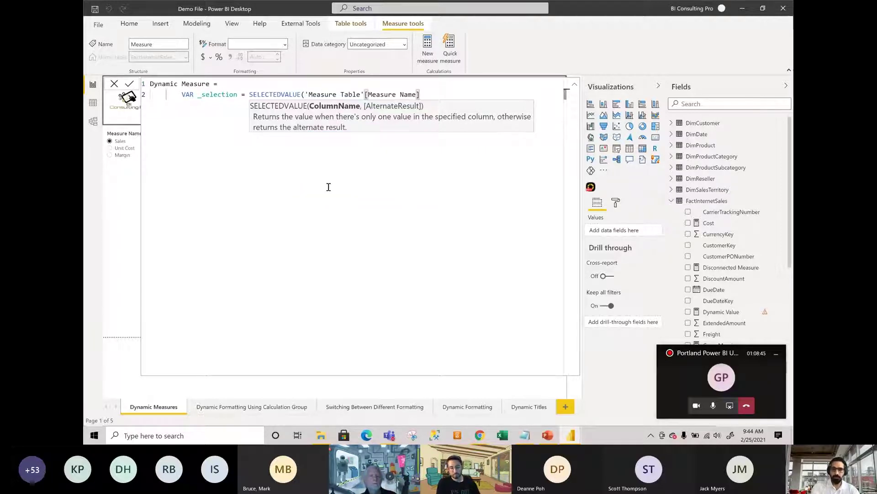
# Give SELECTEDVALUE the default "Sales" and add a RETURN line.
pyautogui.write(', "S')
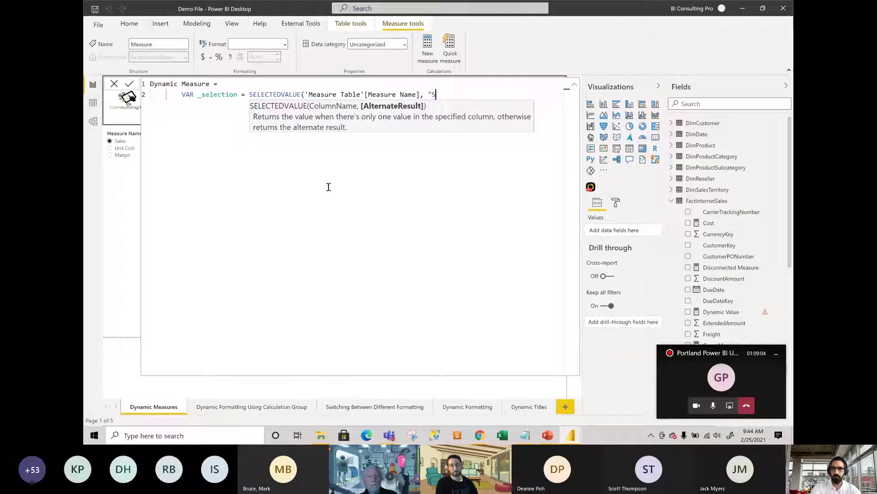
pyautogui.write('ales')
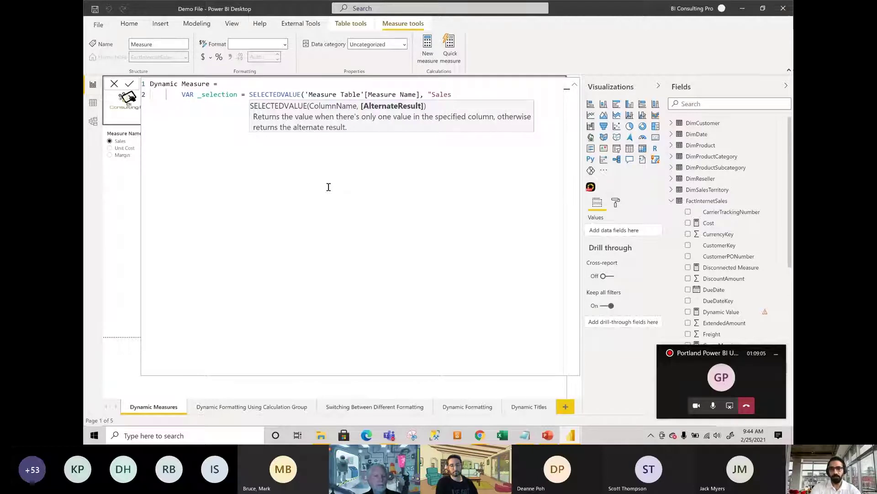
pyautogui.write('")')
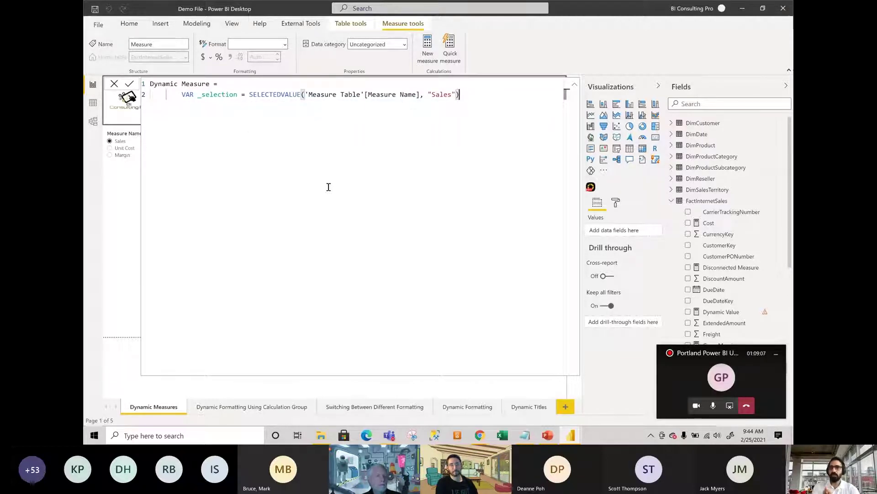
pyautogui.press('Return')
pyautogui.press('Return')
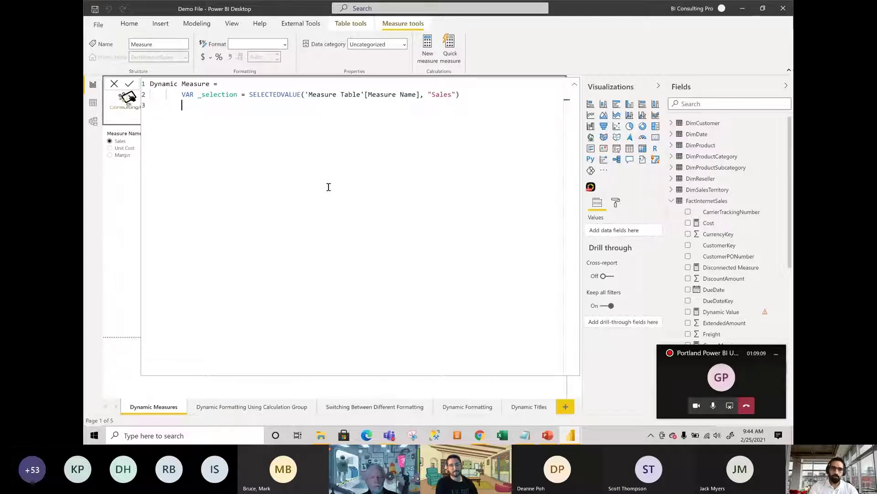
pyautogui.write('RETURN')
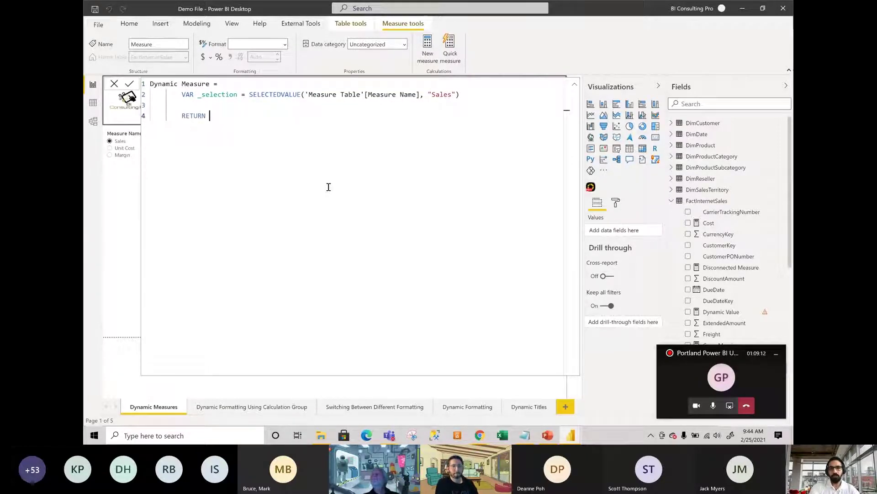
pyautogui.press('Return')
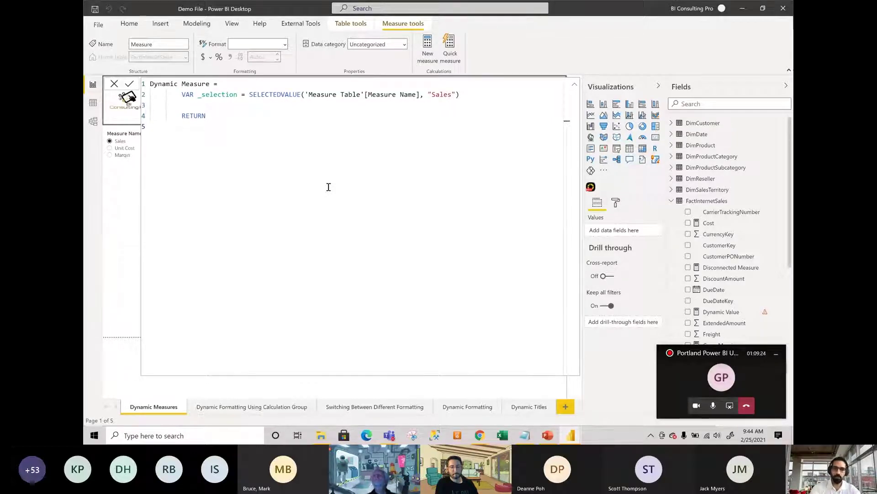
# Start SWITCH(TRUE(), with the first condition _selection = "Sales", [Sales].
pyautogui.write('Sw')
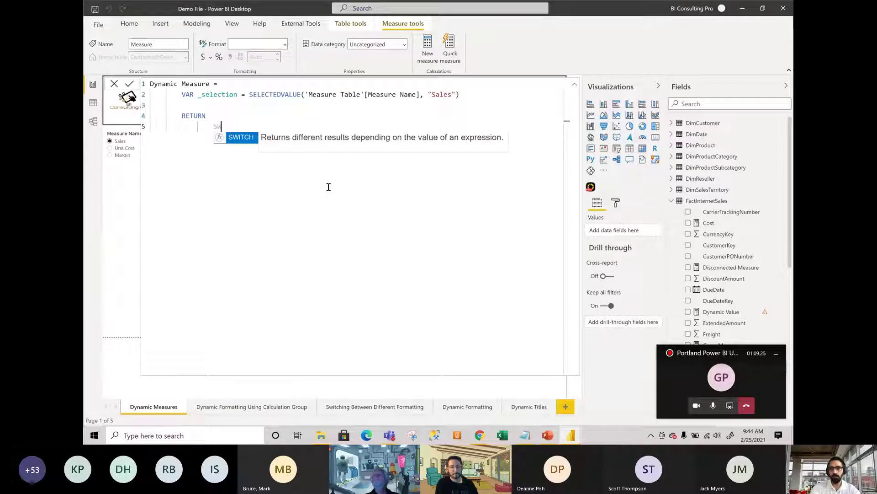
pyautogui.press('Tab')
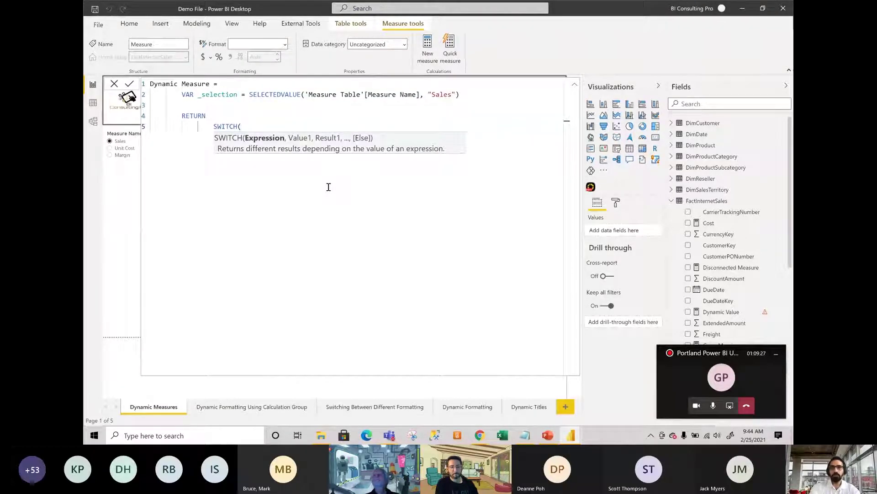
pyautogui.write('TRU')
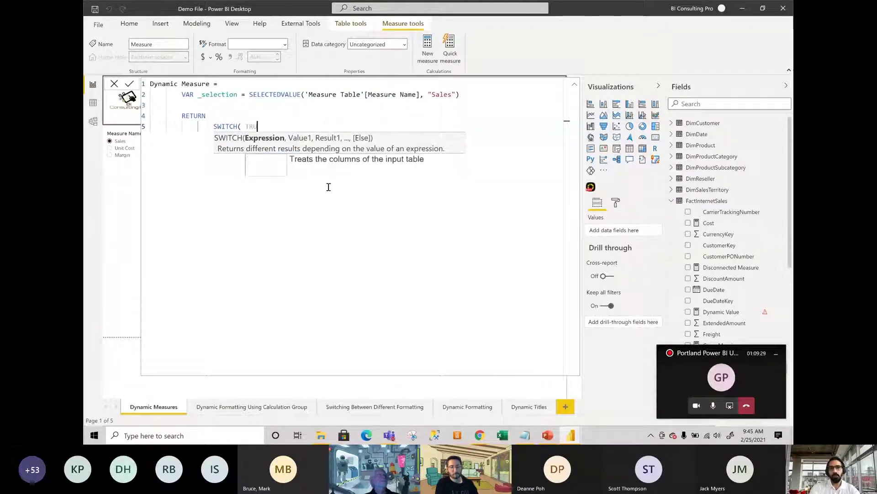
pyautogui.press('Tab')
pyautogui.write(')')
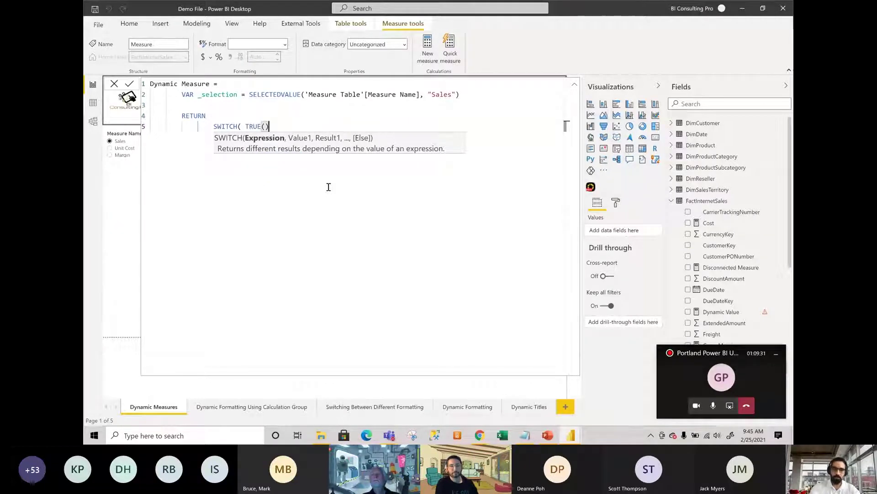
pyautogui.write(',')
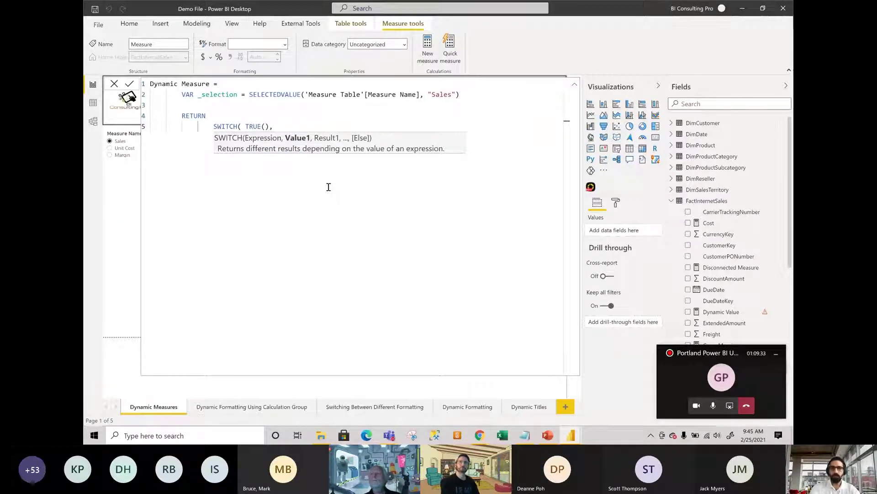
pyautogui.hotkey('shift', 'Return')
pyautogui.write('_')
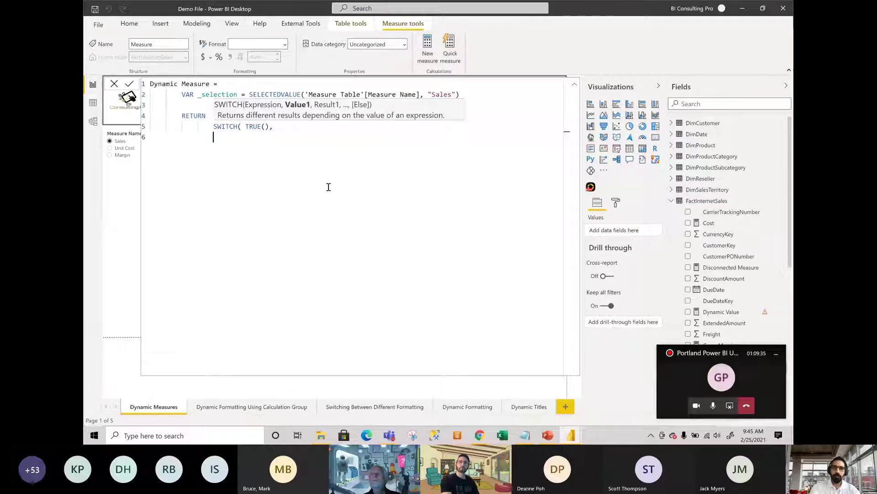
pyautogui.press('Tab')
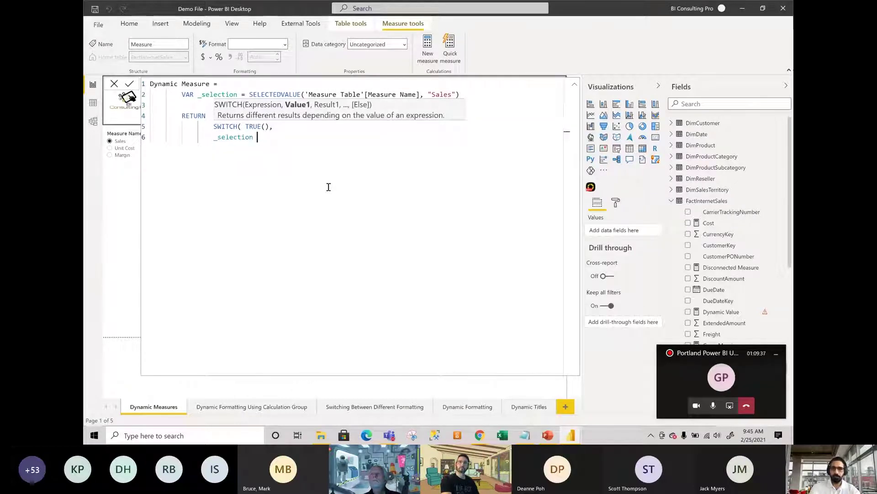
pyautogui.write('=')
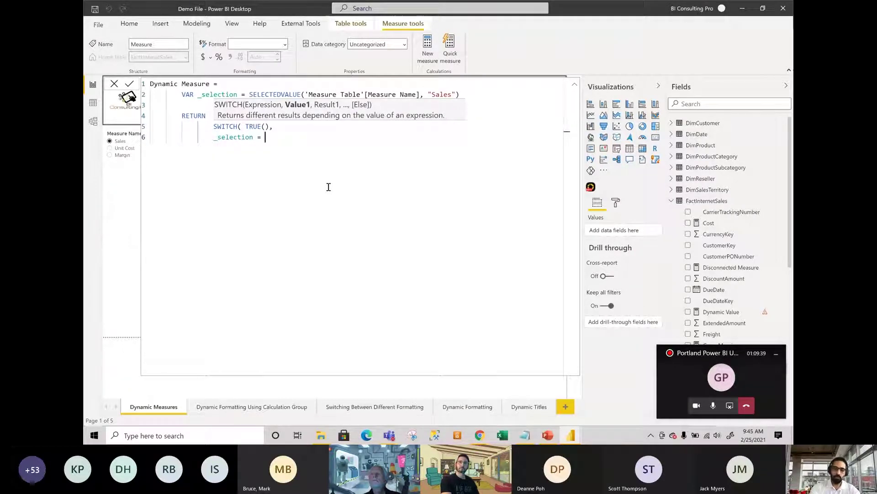
pyautogui.write(' "Sales"')
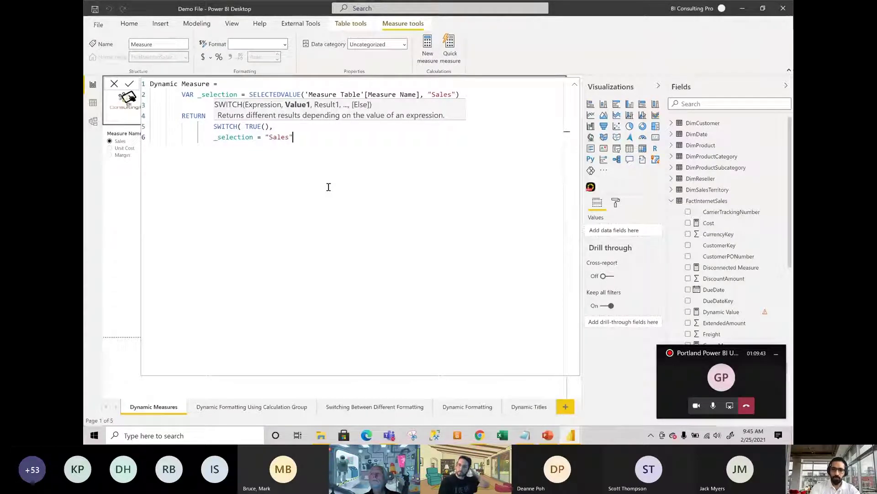
pyautogui.write(',')
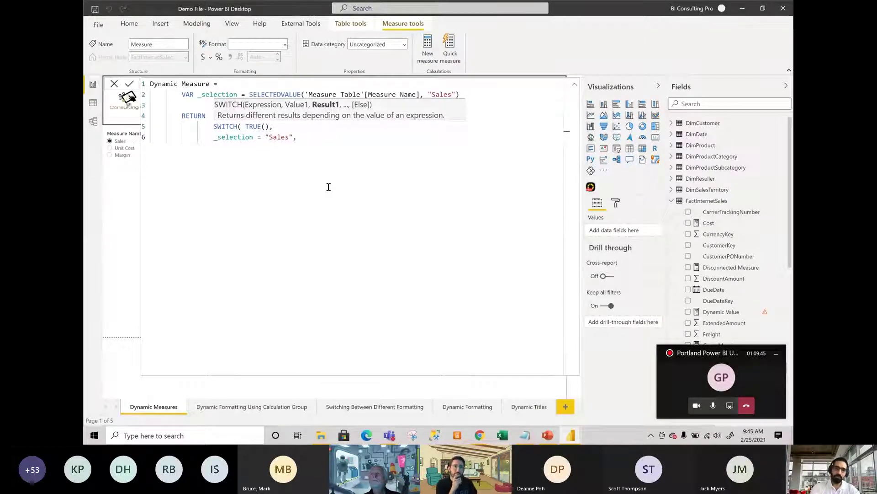
pyautogui.write(' [')
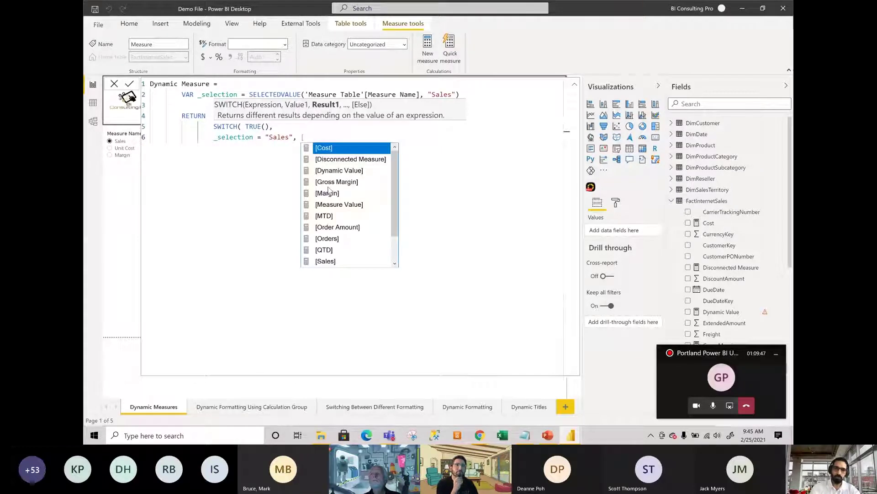
pyautogui.write('ssa')
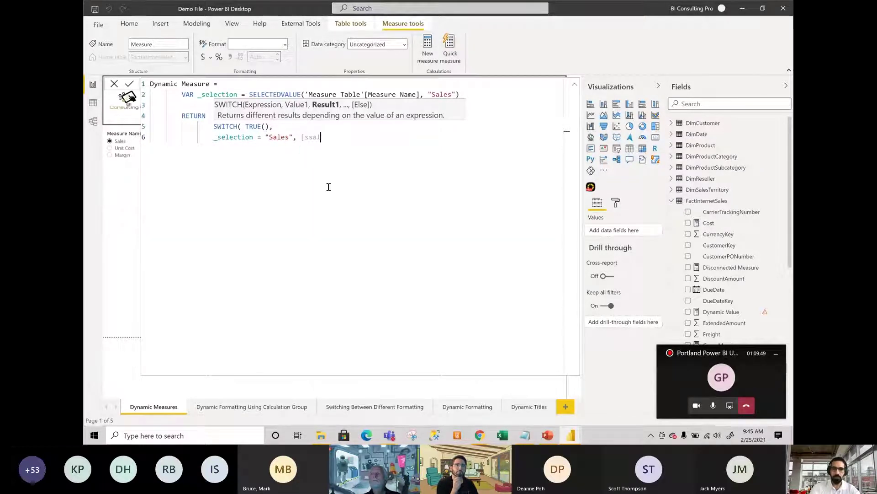
pyautogui.press('BackSpace')
pyautogui.press('BackSpace')
pyautogui.press('Tab')
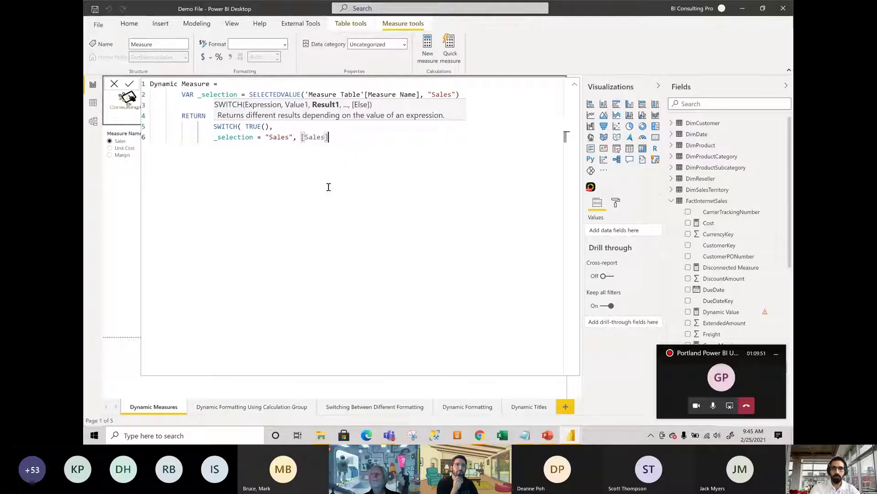
pyautogui.write(',')
pyautogui.press('Return')
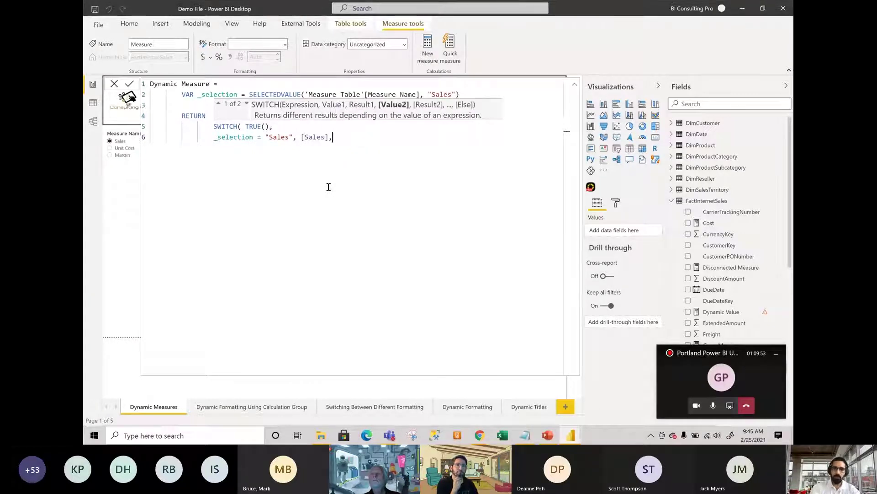
# Add SWITCH conditions mapping "Unit Cost" to [Unit Cost] and "Margin" to [Margin].
pyautogui.write('_s')
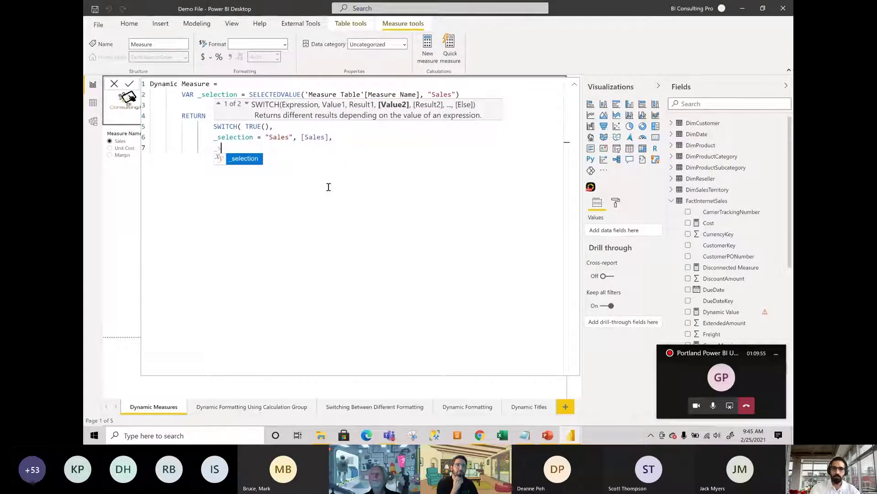
pyautogui.press('Tab')
pyautogui.write('= ')
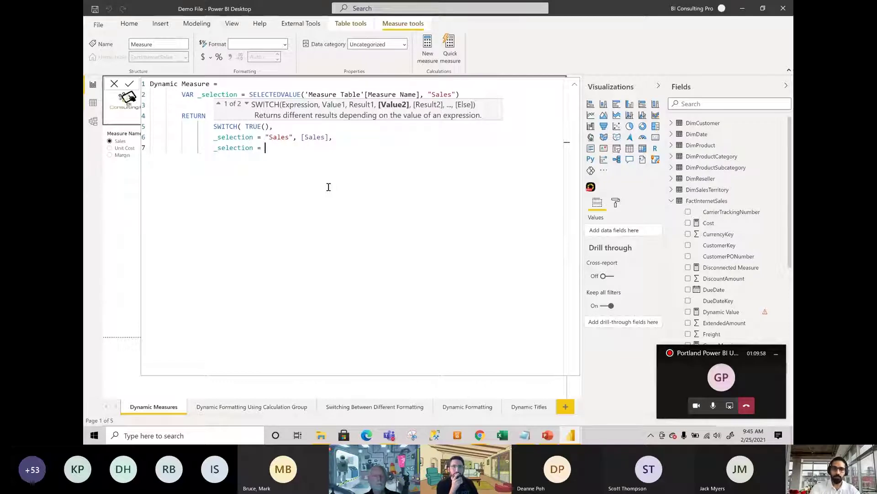
pyautogui.write('"Unit')
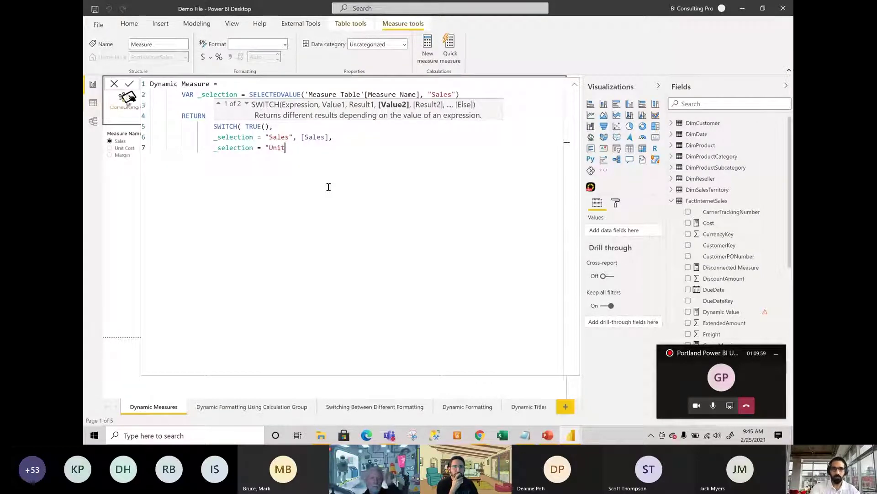
pyautogui.write(' Cost')
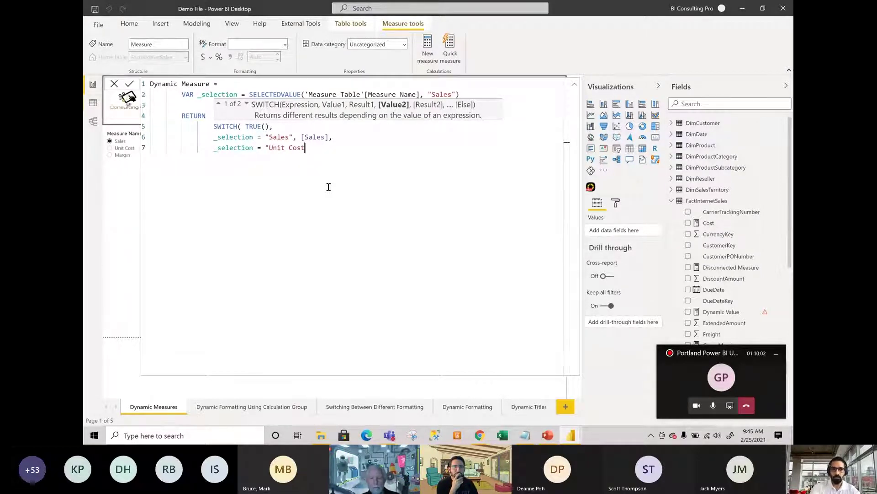
pyautogui.write('", ')
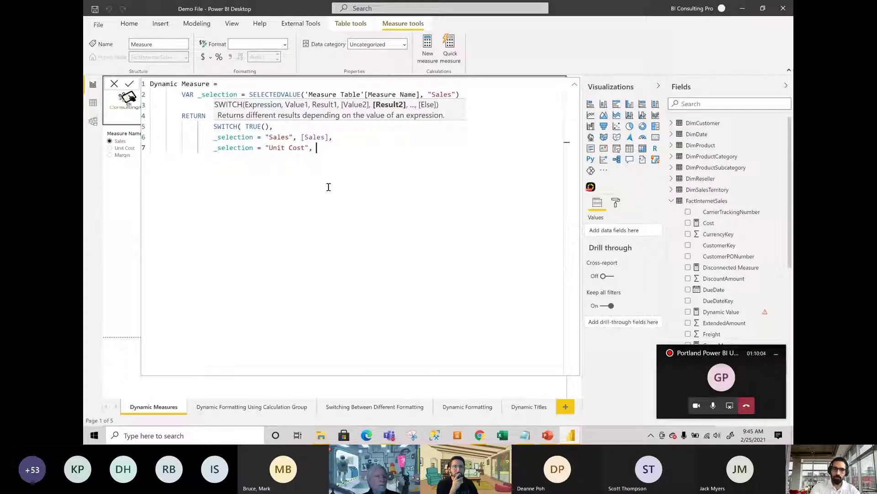
pyautogui.write('[Uni')
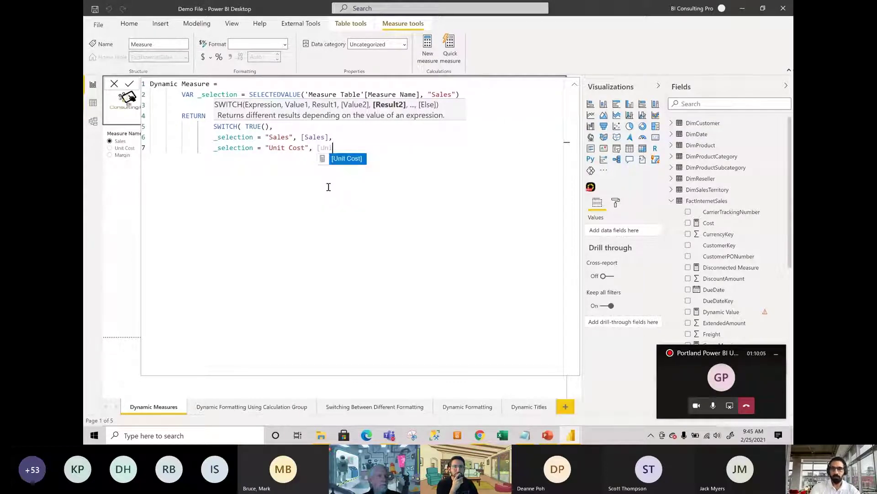
pyautogui.press('Tab')
pyautogui.press('Return')
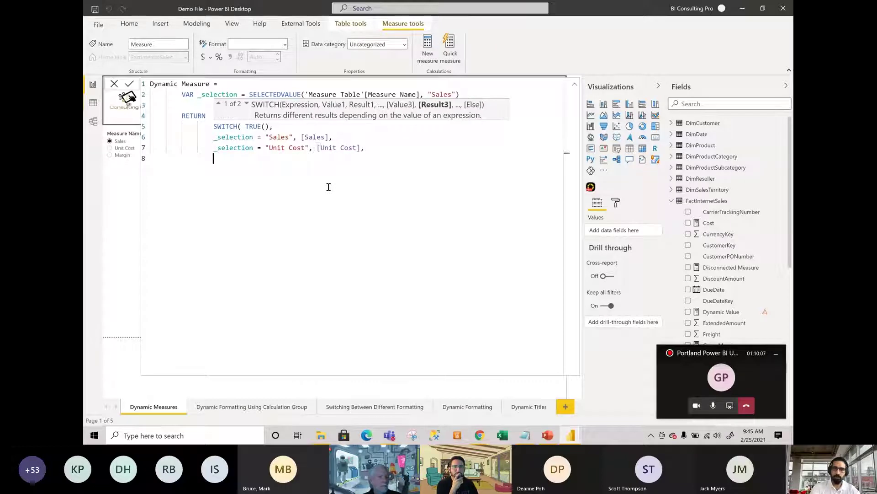
pyautogui.write('_')
pyautogui.press('Tab')
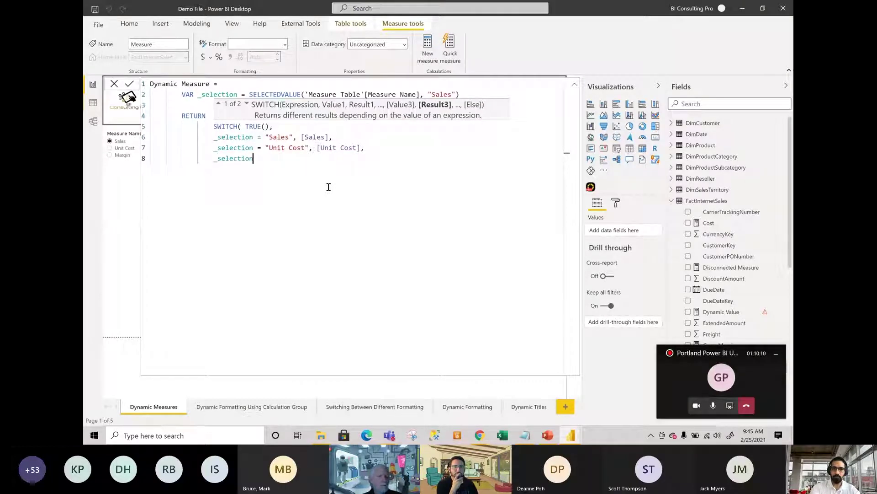
pyautogui.write('= ')
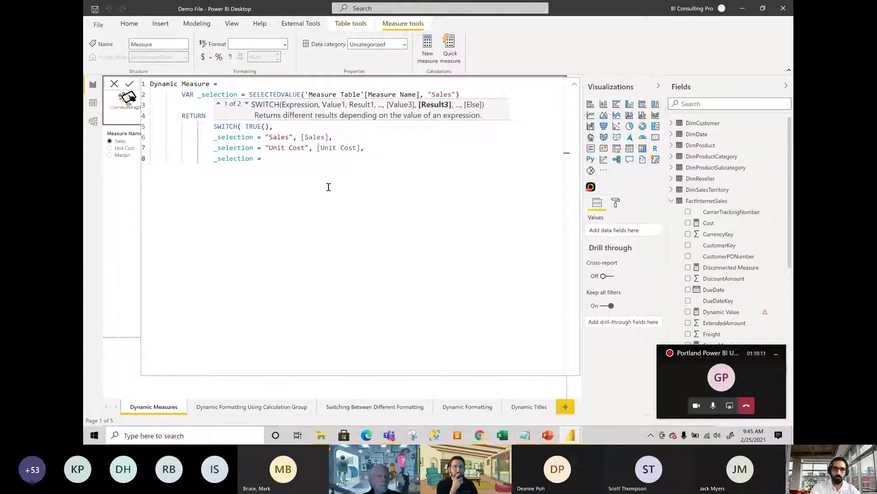
pyautogui.write('"Margi')
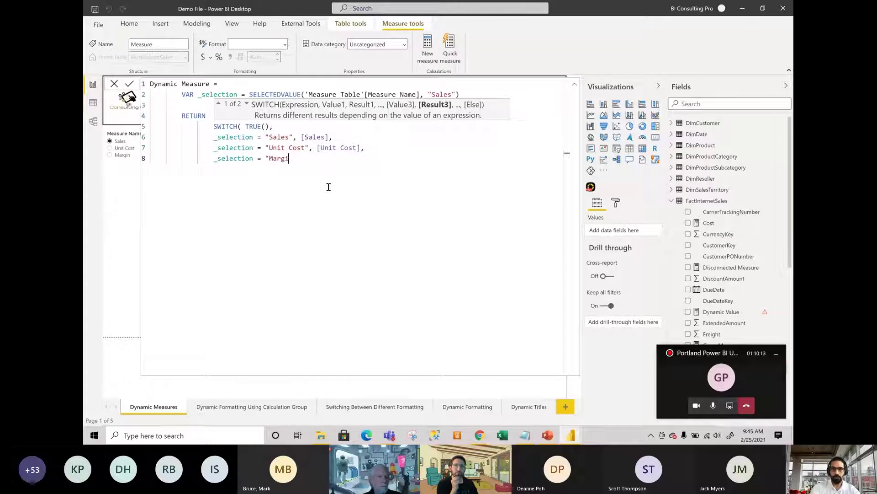
pyautogui.write('n", ')
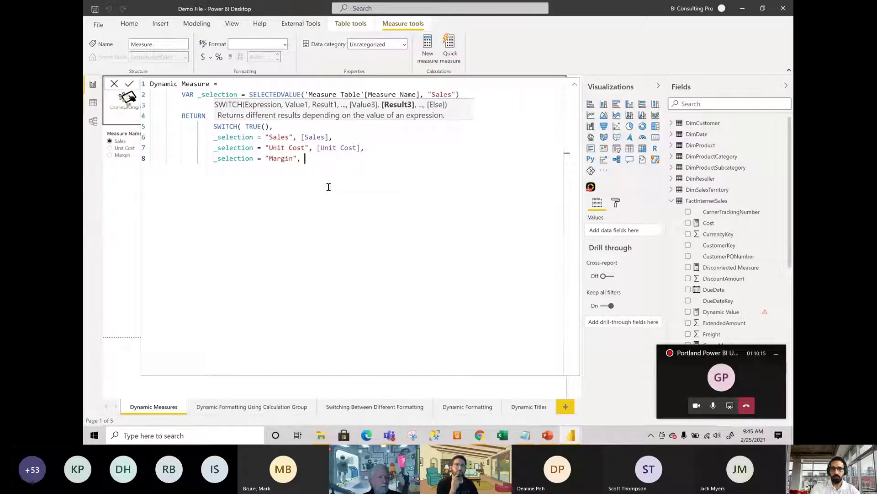
pyautogui.write('[')
pyautogui.write('Mar')
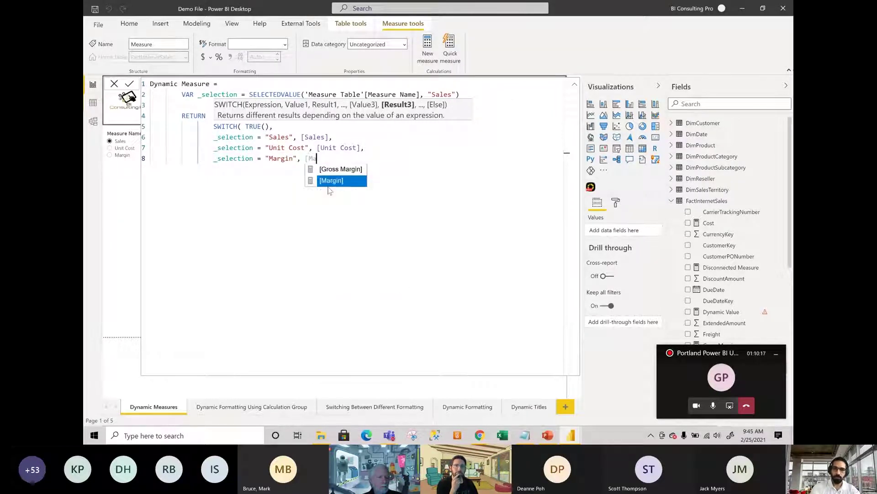
pyautogui.press('Tab')
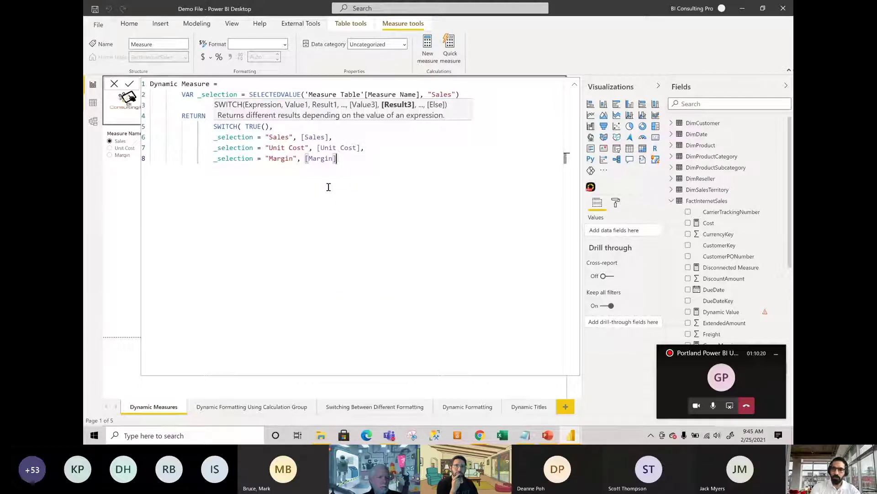
pyautogui.write(',')
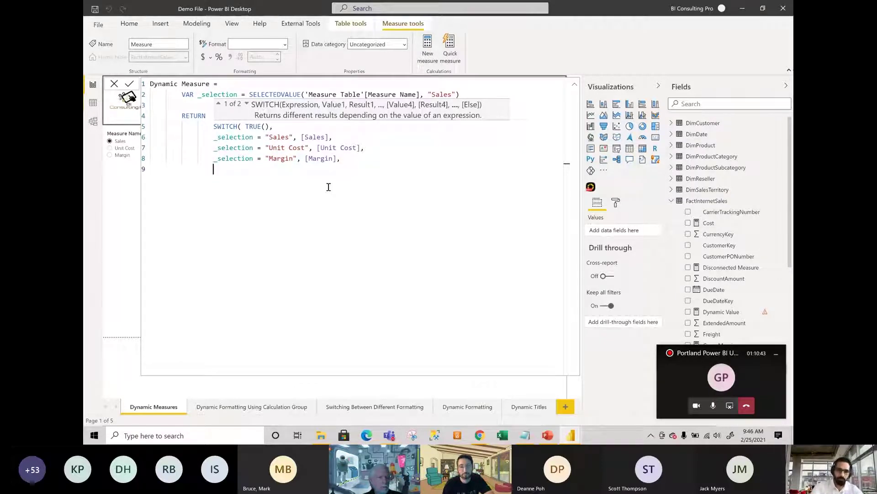
# Add [Sales]) as the SWITCH fallback, commit the measure and close the formula editor.
pyautogui.write('[sal')
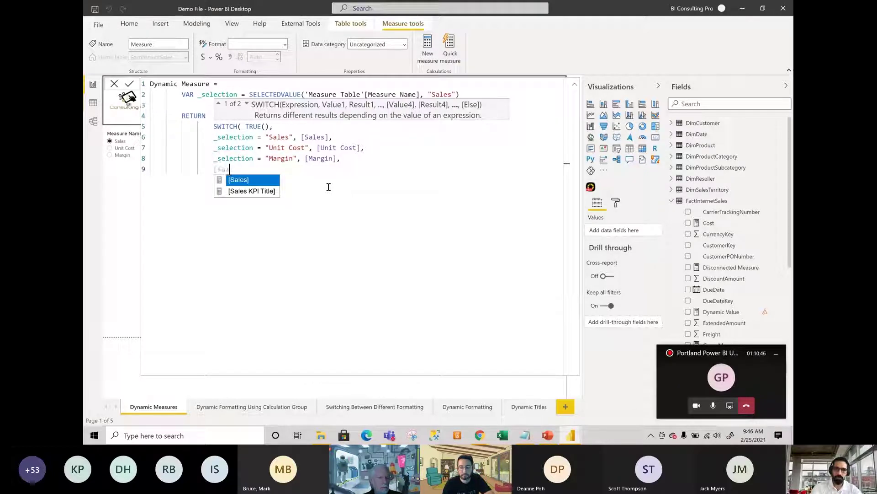
pyautogui.press('Tab')
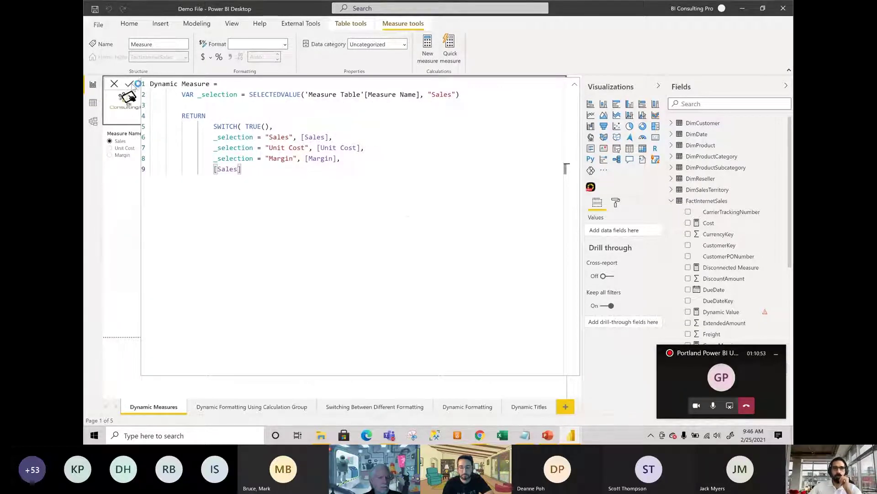
pyautogui.click(129, 84)
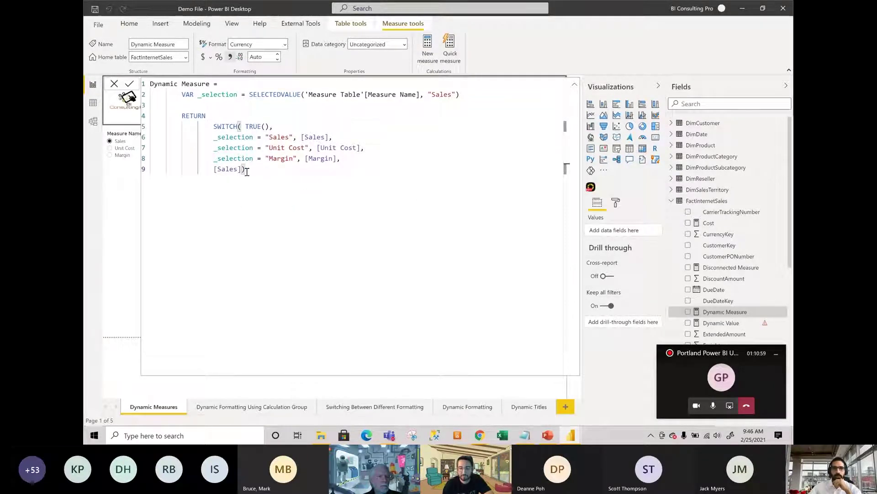
pyautogui.click(114, 83)
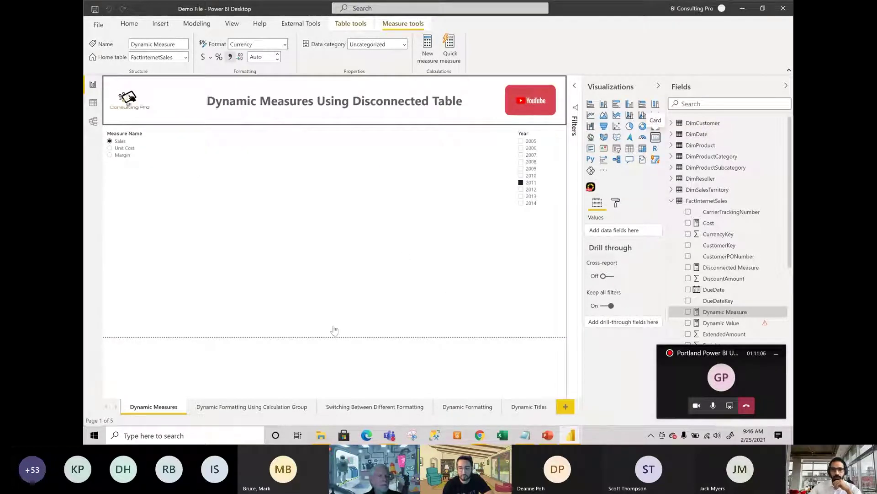
# Add a card showing Dynamic Measure near the page centre and enlarge it.
pyautogui.click(656, 127)
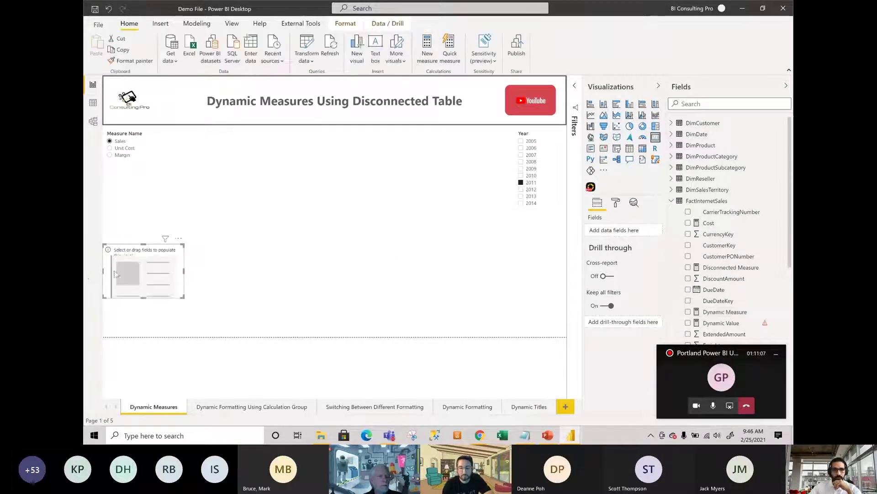
pyautogui.moveTo(143, 266); pyautogui.dragTo(204, 252)
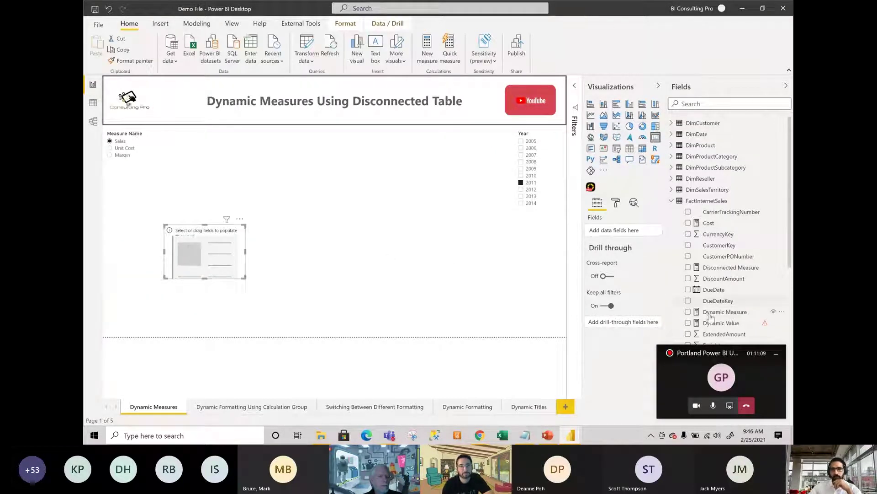
pyautogui.moveTo(712, 314); pyautogui.dragTo(628, 234)
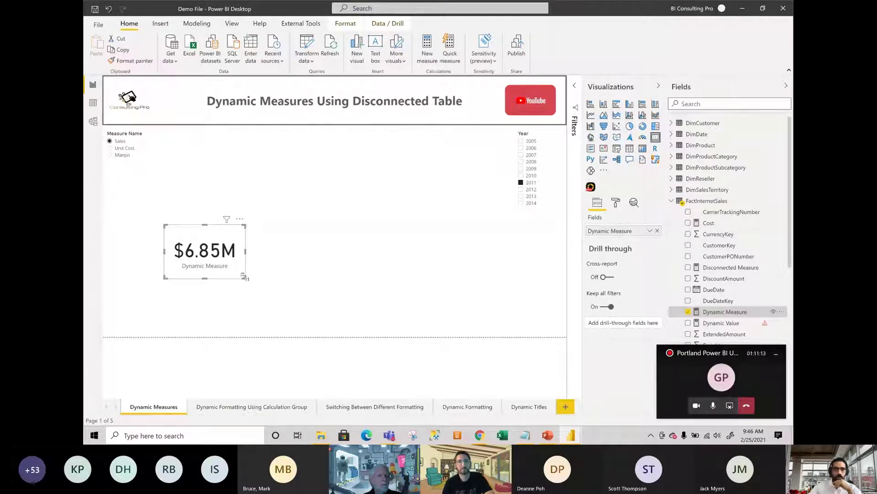
pyautogui.moveTo(246, 277); pyautogui.dragTo(315, 301)
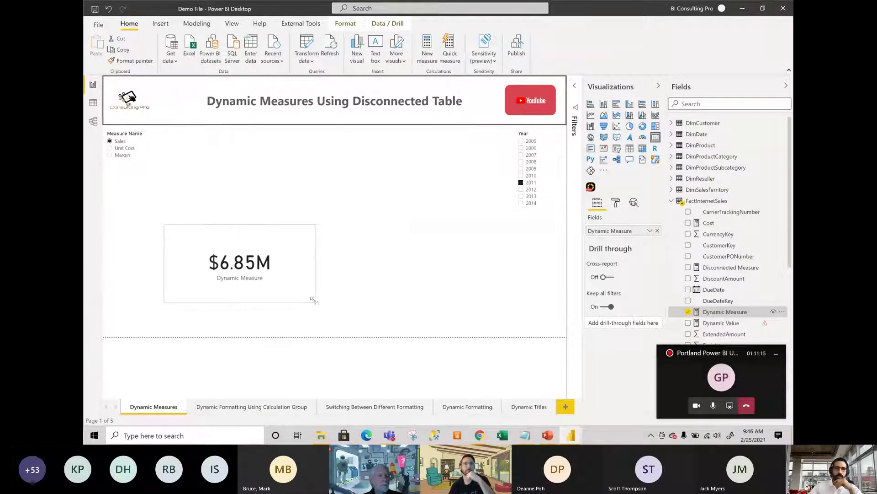
# Test the card by choosing Unit Cost, then Margin, and year 2009 in the slicers.
pyautogui.click(126, 149)
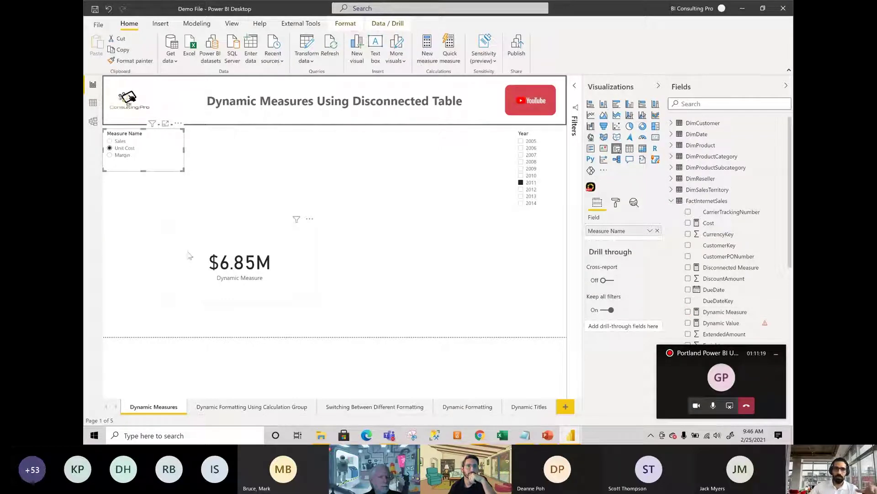
pyautogui.click(123, 156)
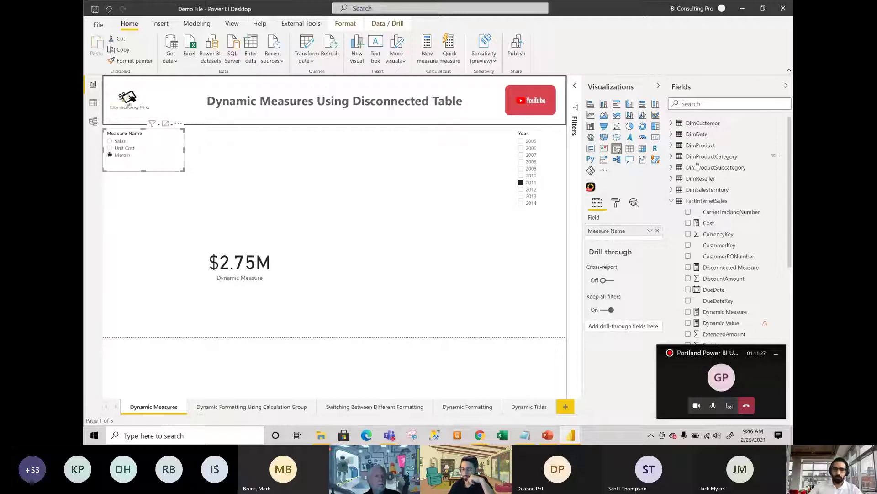
pyautogui.click(531, 169)
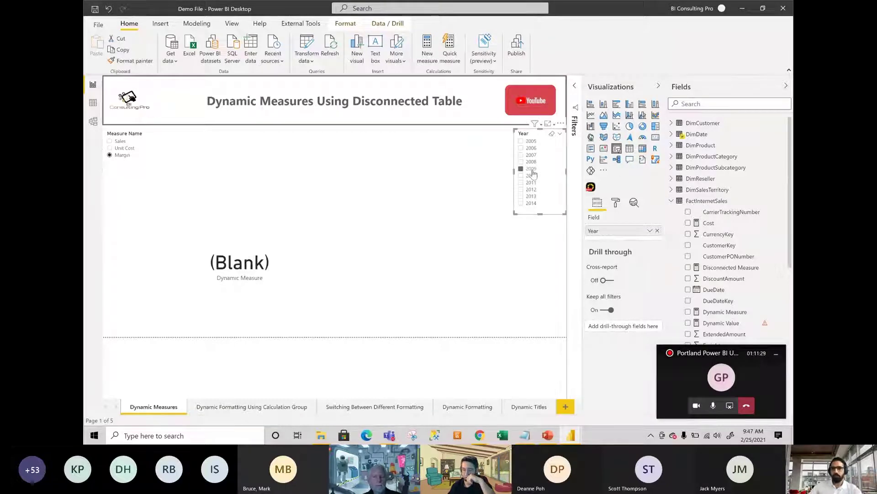
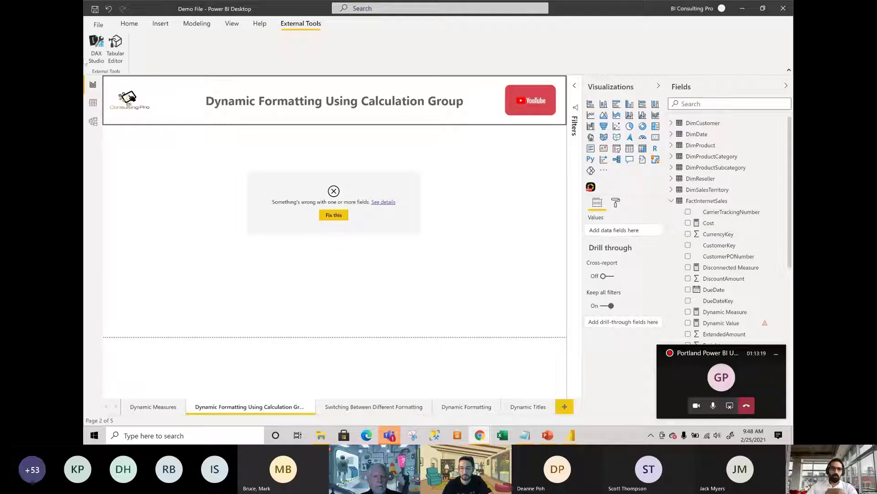
# Launch Tabular Editor from Power BI's External Tools, connected to the Demo File model.
pyautogui.click(118, 46)
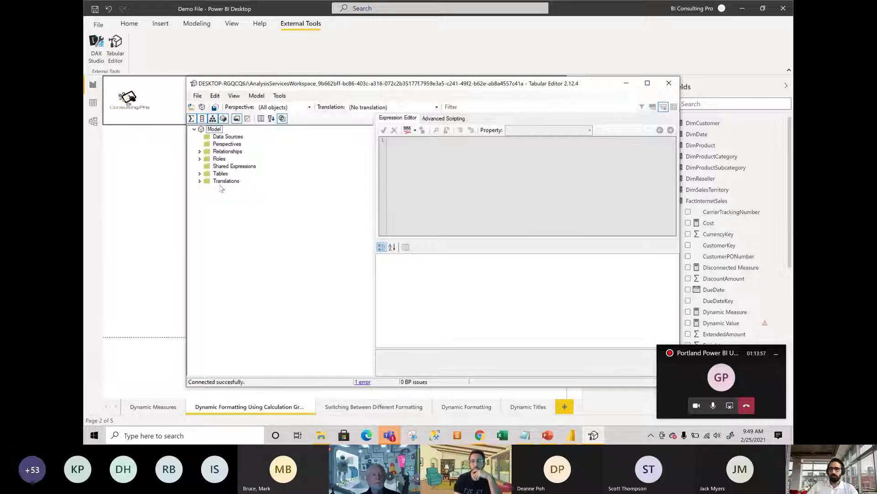
# Expand Tables in the model tree to list the nine tables, DimCustomer through FactResellerSales.
pyautogui.click(200, 174)
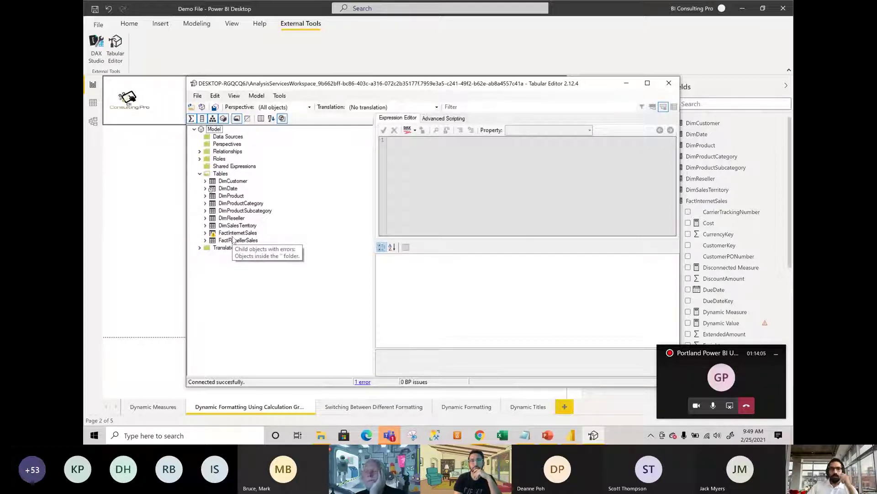
pyautogui.click(220, 173)
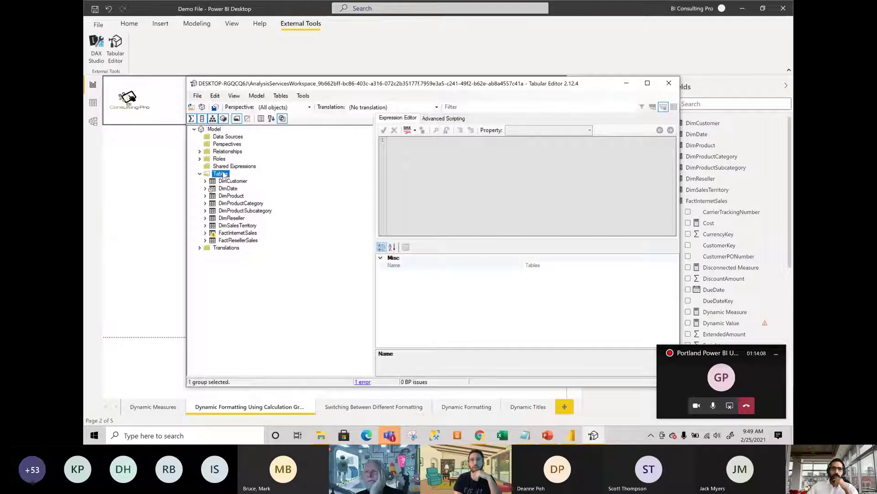
pyautogui.click(282, 304)
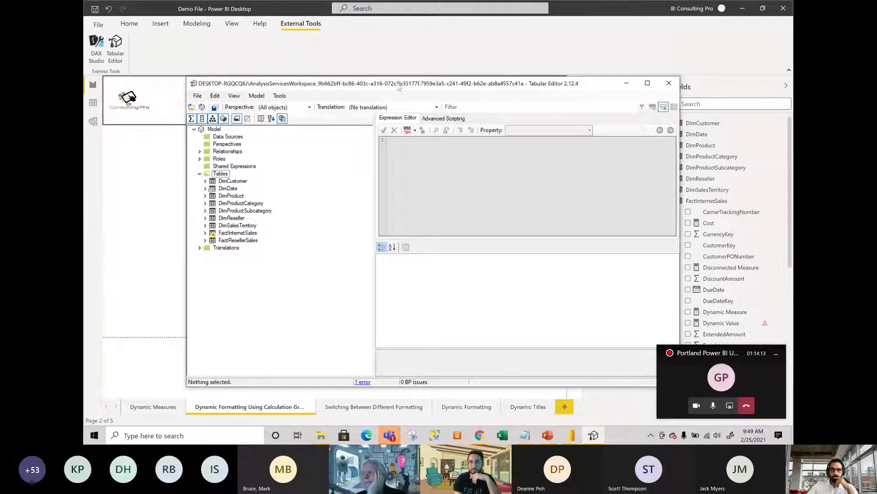
pyautogui.click(776, 354)
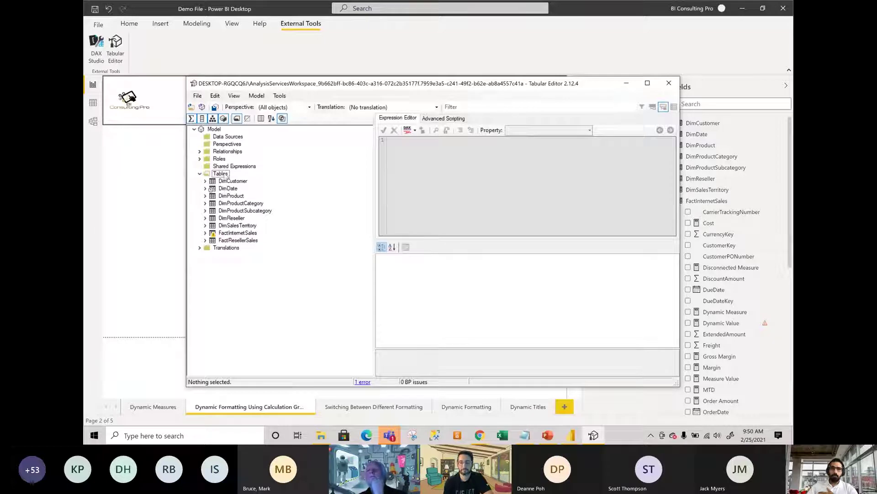
# Create a calculation group named 'Demo Cal Group' under Tables and expand its node.
pyautogui.rightClick(227, 176)
pyautogui.moveTo(278, 182)
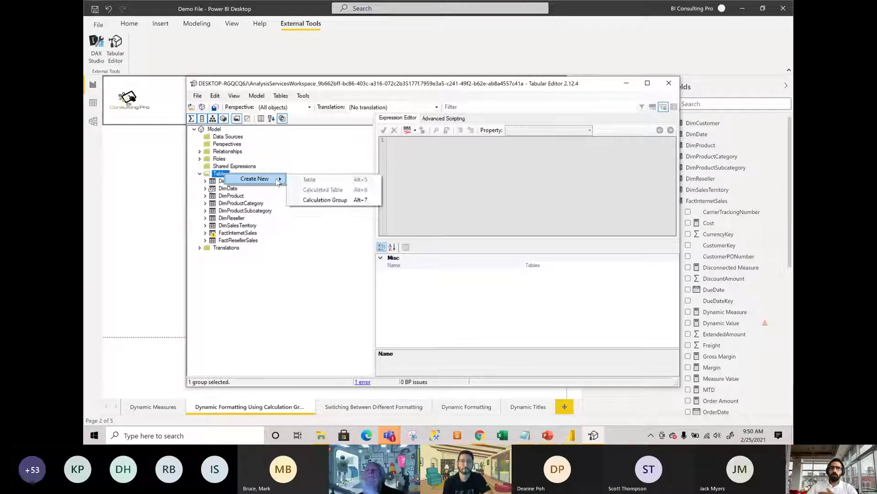
pyautogui.click(318, 329)
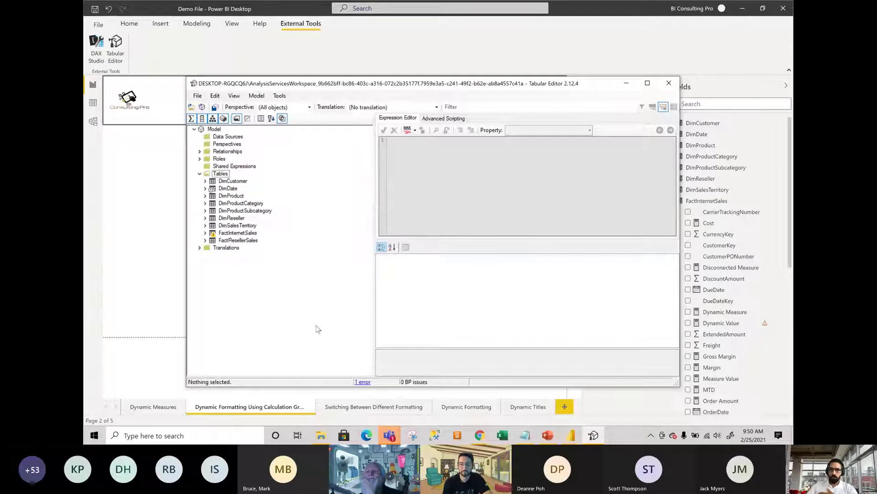
pyautogui.rightClick(224, 173)
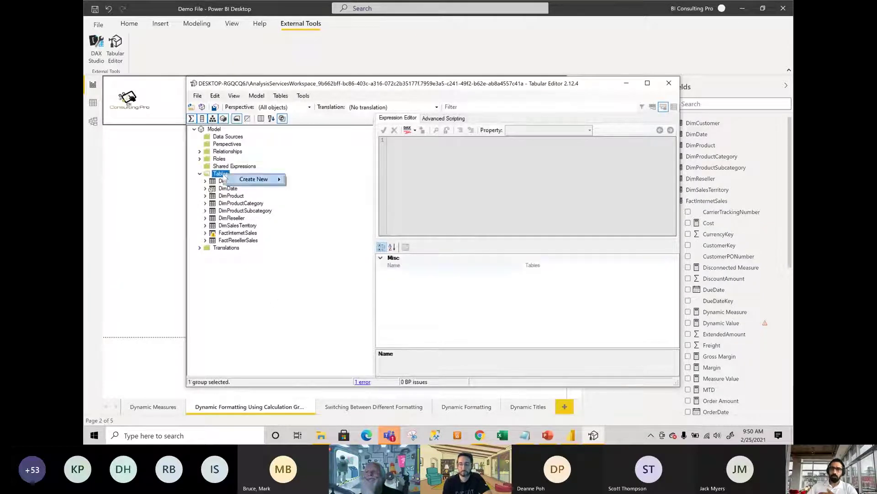
pyautogui.moveTo(274, 183)
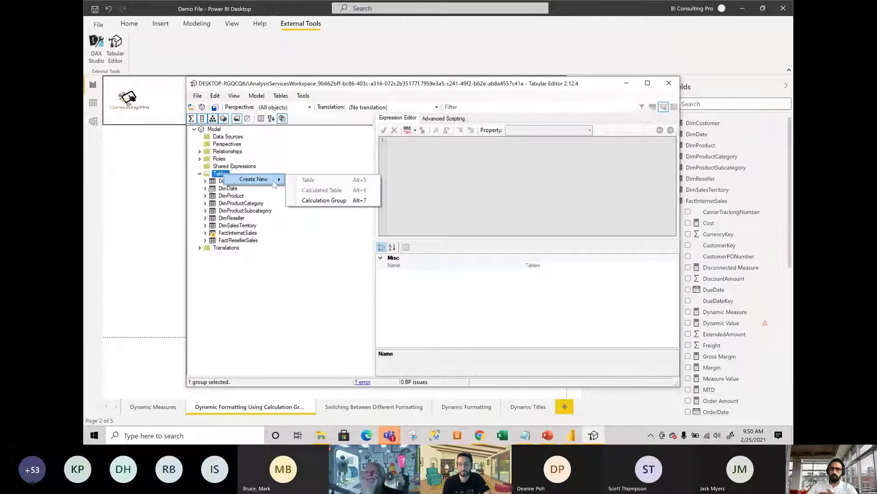
pyautogui.click(340, 201)
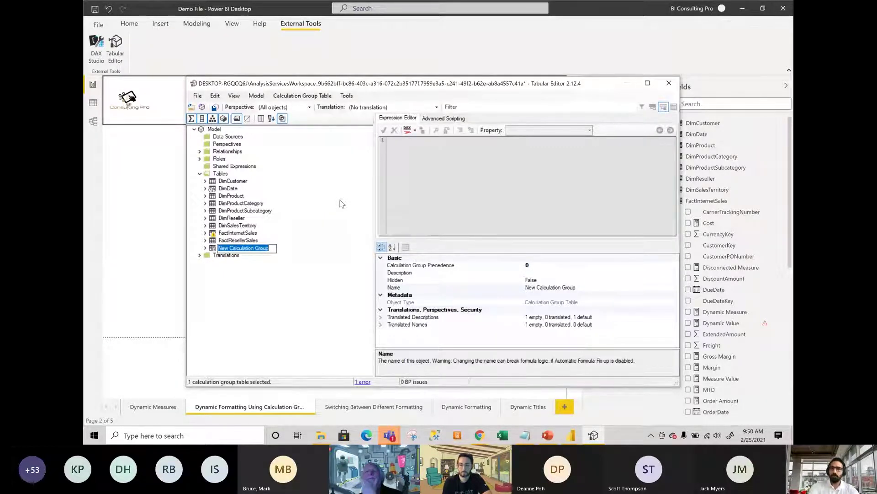
pyautogui.write('Demo')
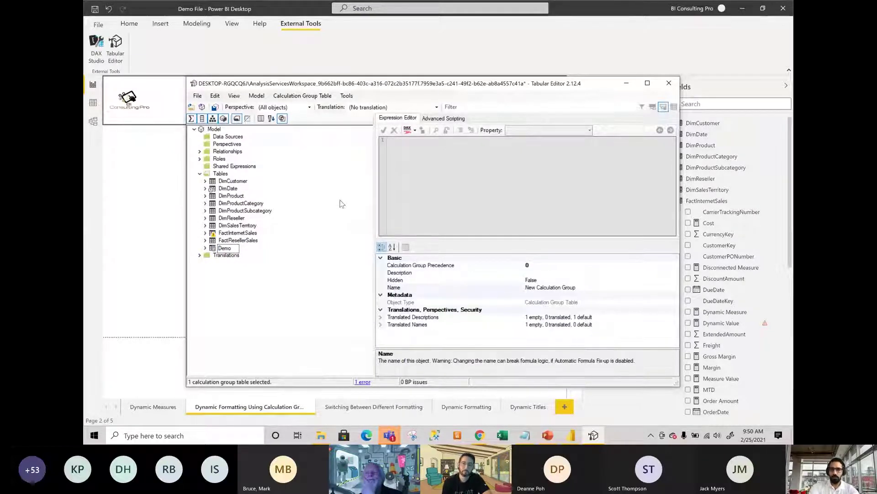
pyautogui.write(' Cal Group')
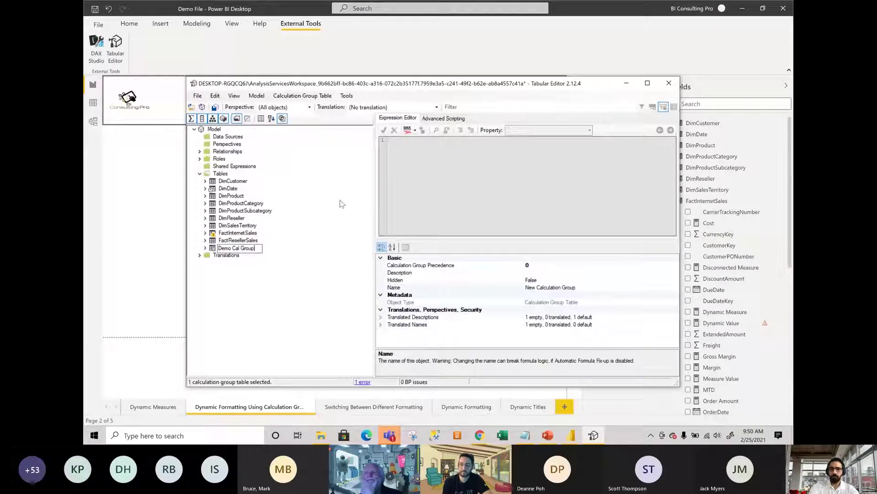
pyautogui.press('Return')
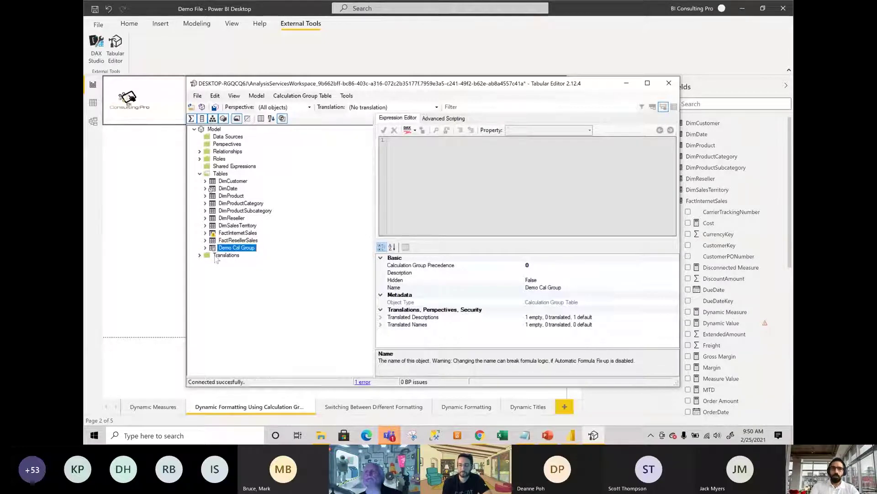
pyautogui.click(205, 247)
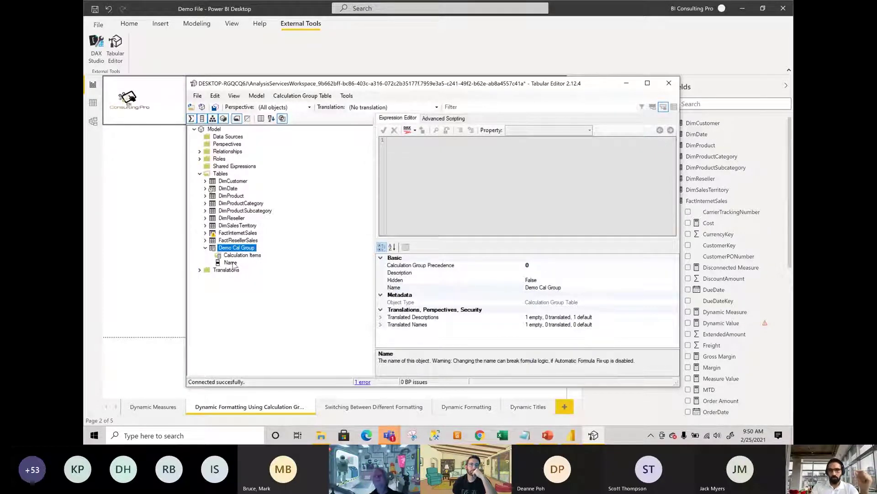
# Rename Demo Cal Group's Name column to Metric and maximize the Tabular Editor window.
pyautogui.click(232, 264)
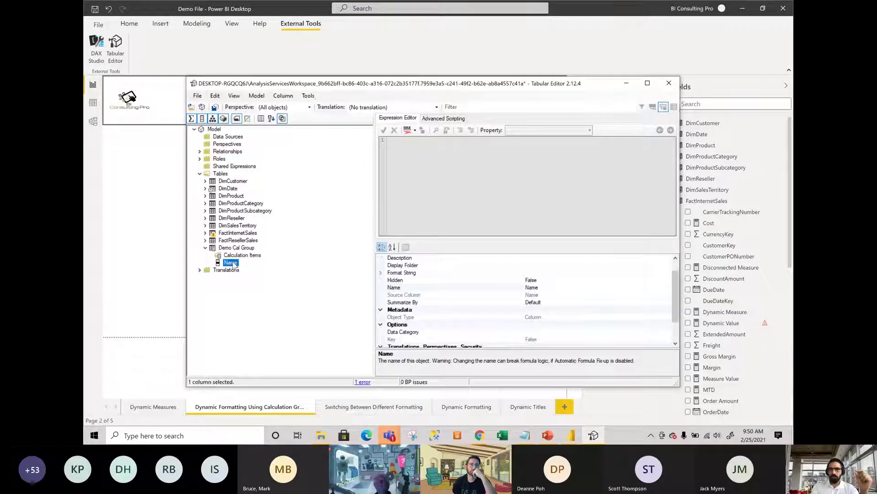
pyautogui.click(549, 287)
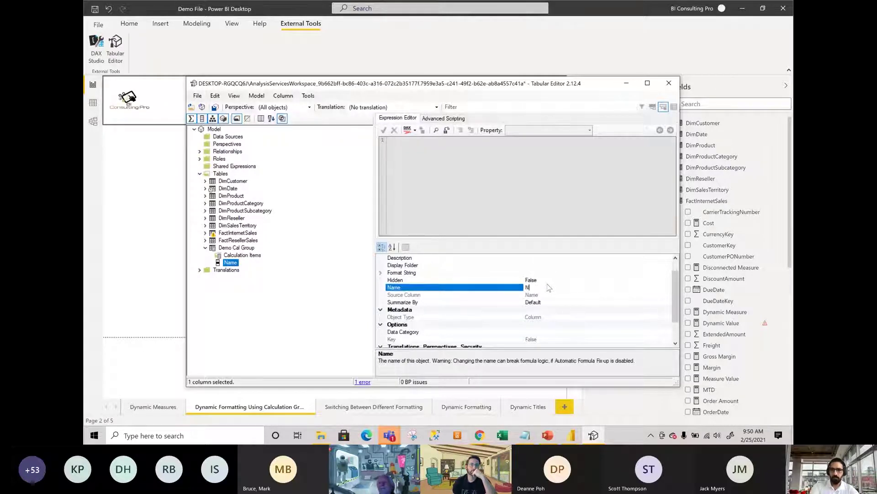
pyautogui.press('BackSpace')
pyautogui.write('Metric')
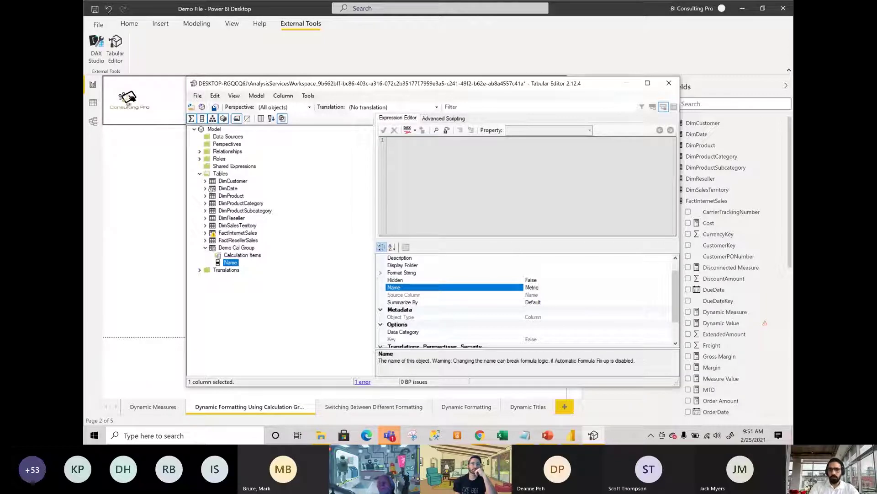
pyautogui.press('Return')
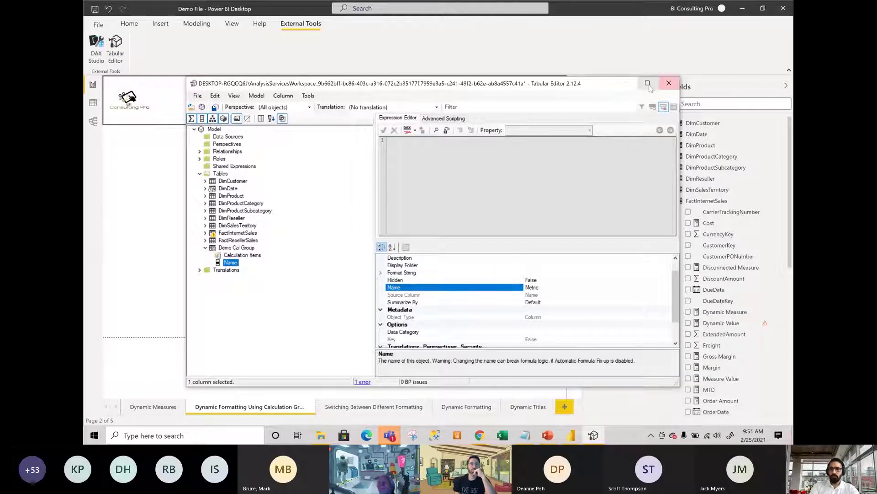
pyautogui.click(647, 83)
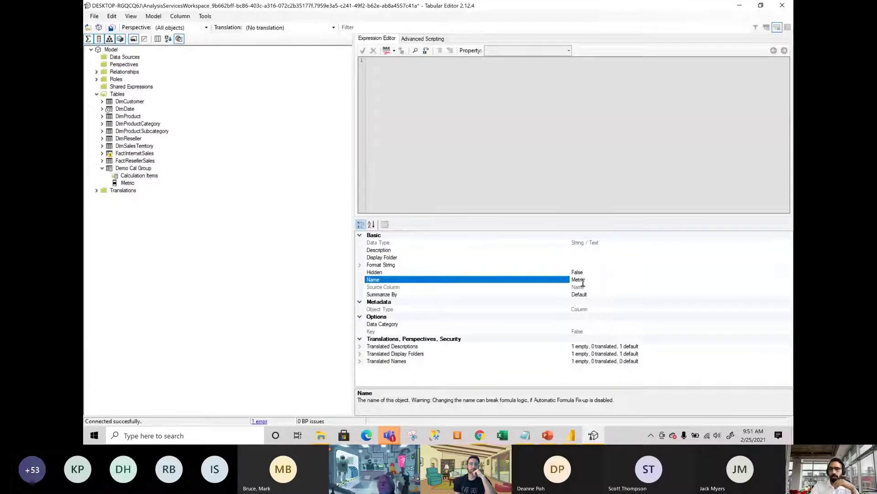
# Add a calculation item named Sales under Demo Cal Group's Calculation Items.
pyautogui.rightClick(154, 178)
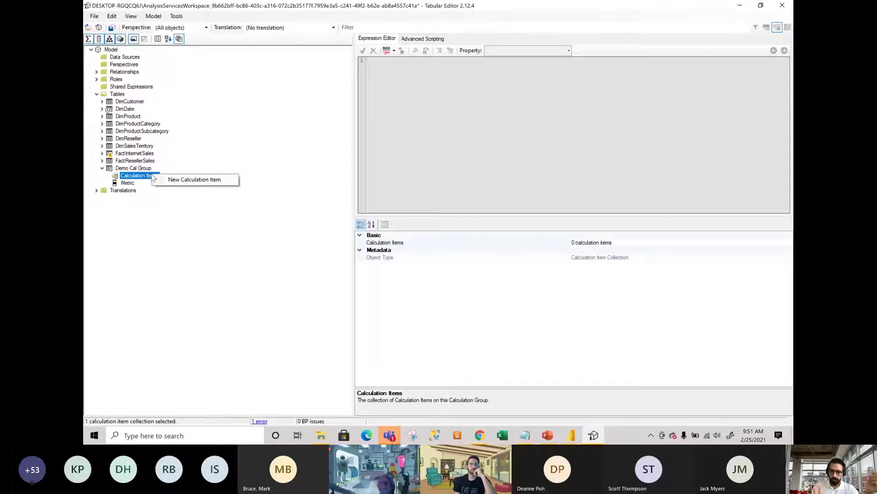
pyautogui.click(173, 180)
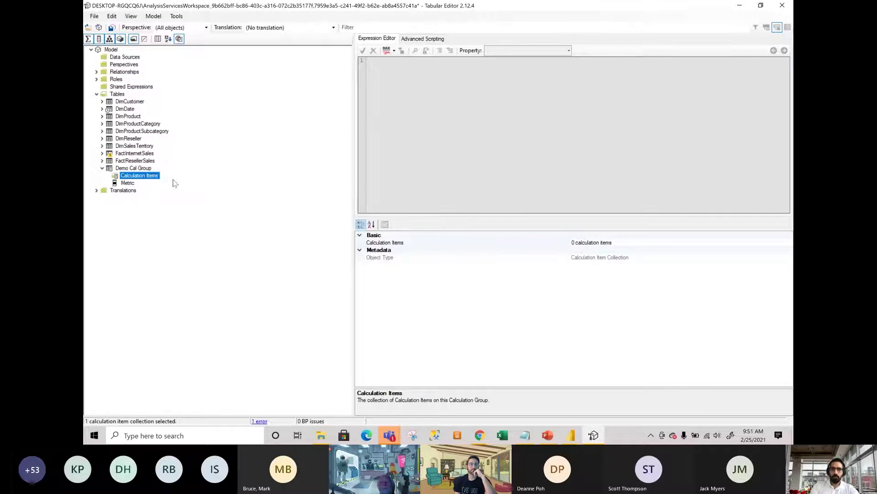
pyautogui.write('ales')
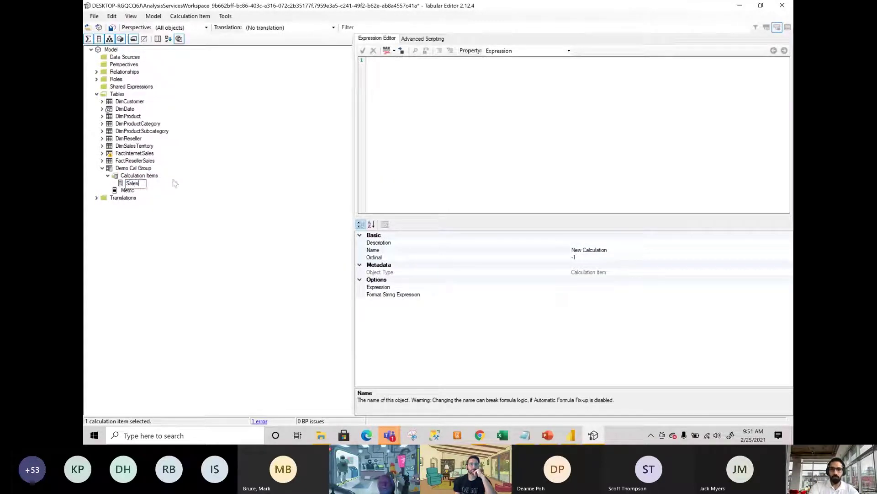
pyautogui.press('Return')
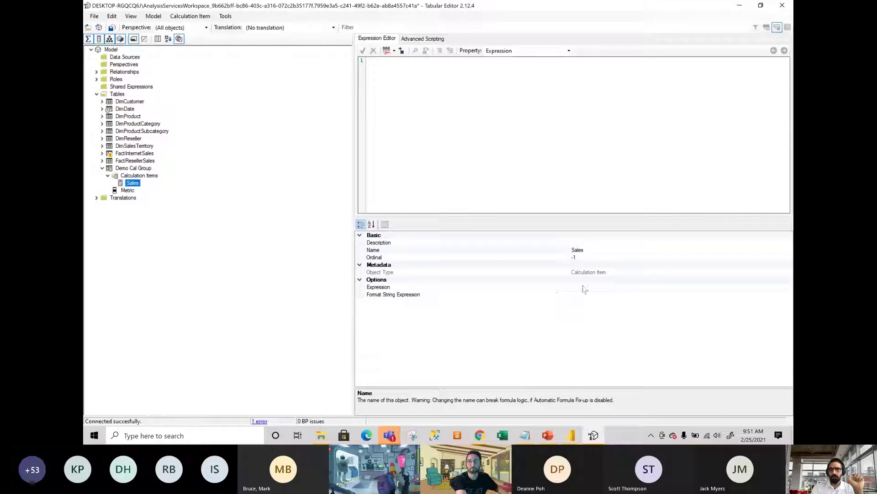
# Set the Sales calculation item's expression to [Sales].
pyautogui.click(580, 296)
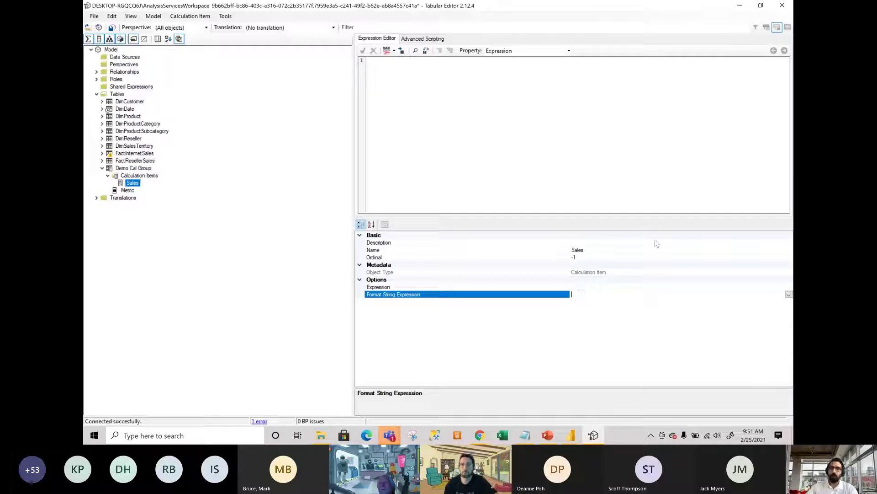
pyautogui.click(604, 287)
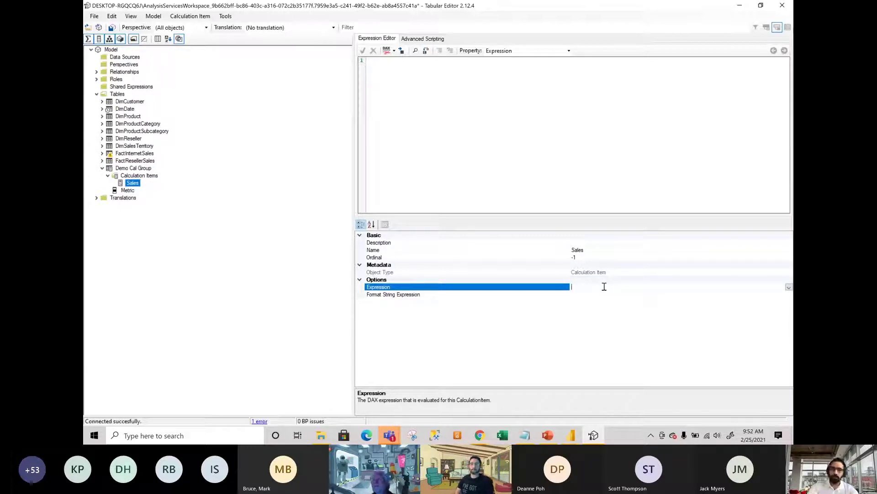
pyautogui.write('[Sale')
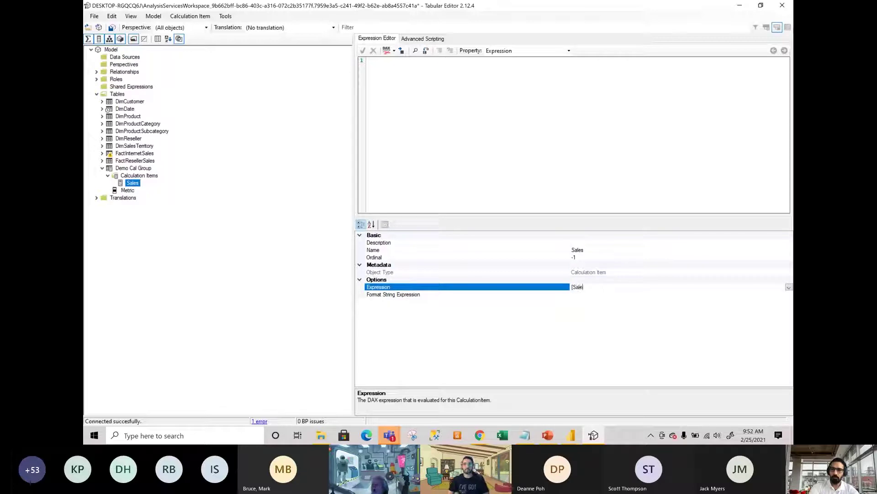
pyautogui.write('s]')
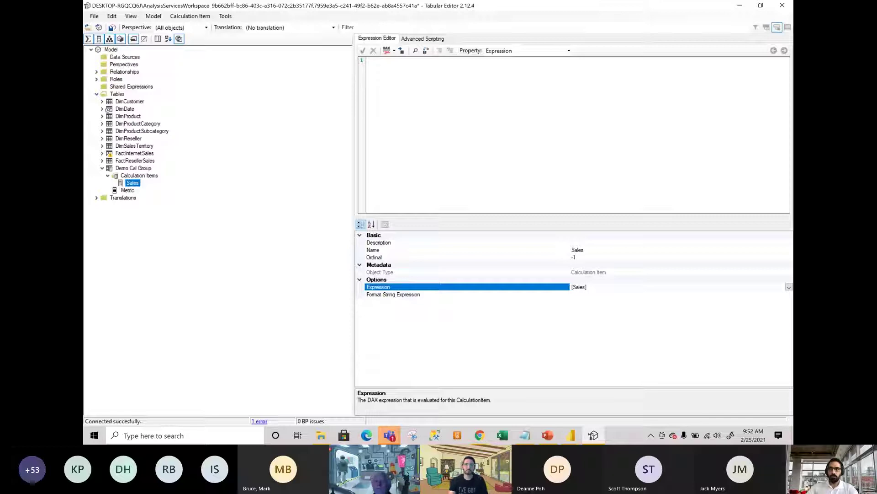
pyautogui.hotkey('alt', 'Tab')
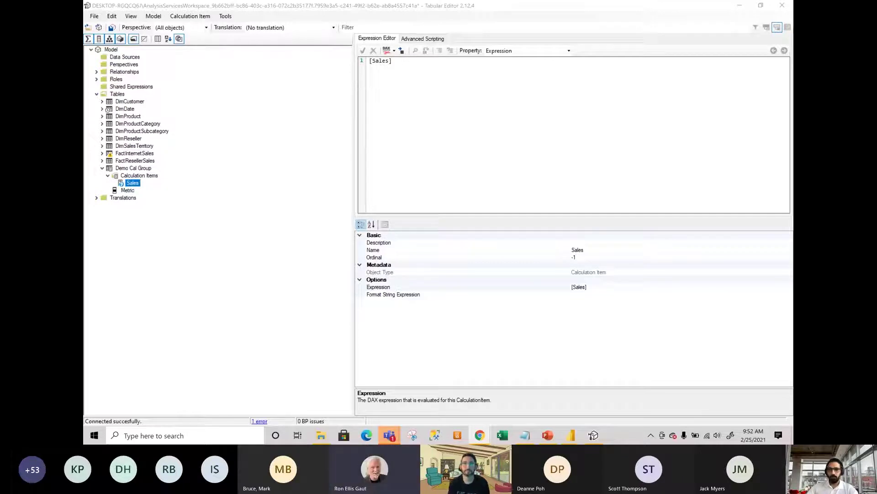
# Give the Sales item the format string expression "#,0".
pyautogui.press('super+c')
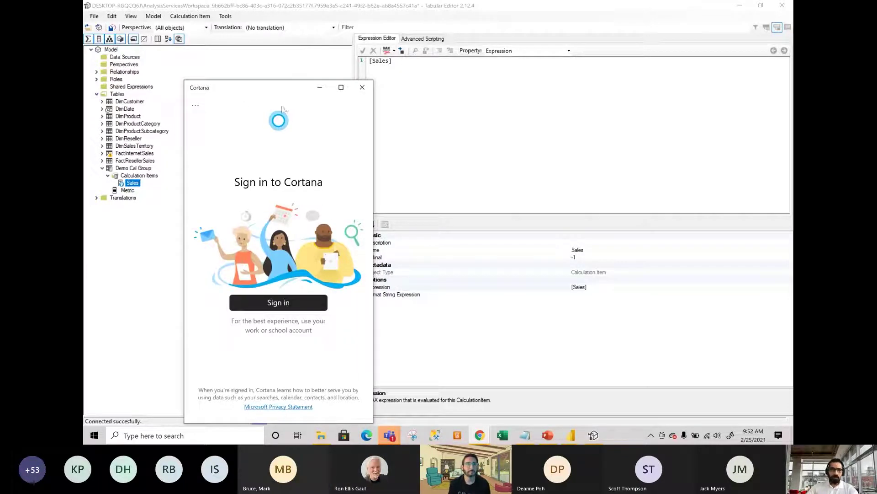
pyautogui.click(363, 87)
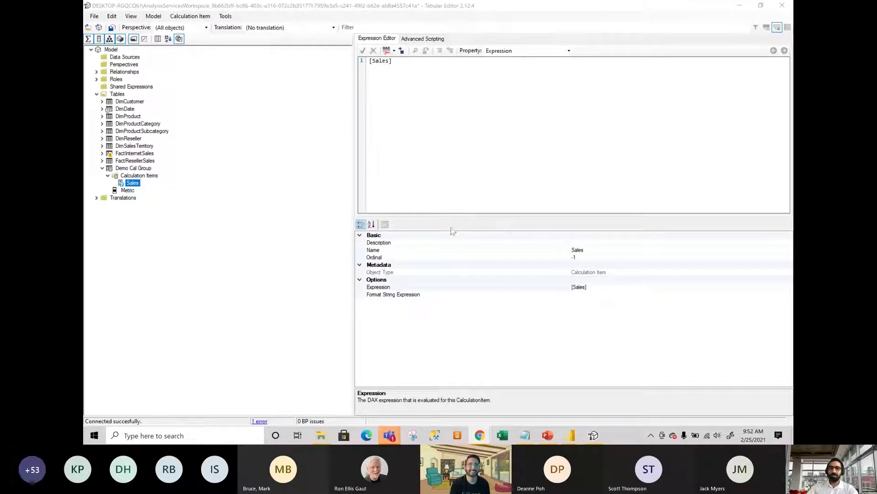
pyautogui.click(583, 295)
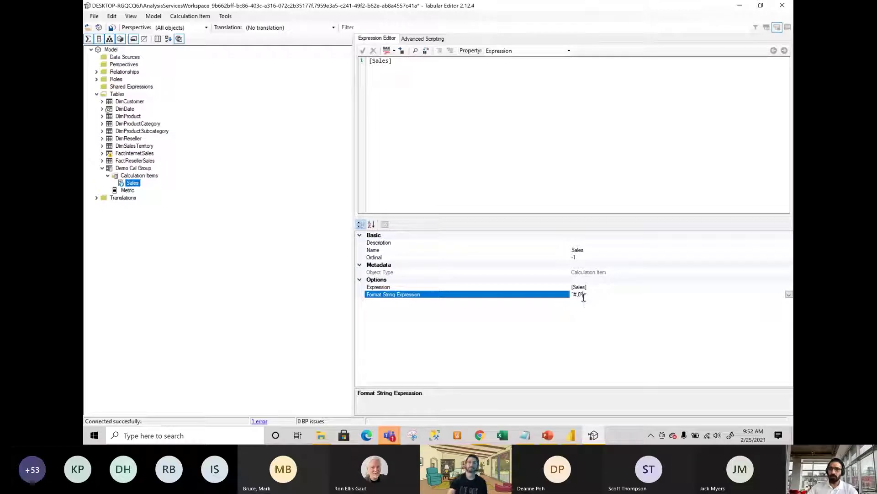
pyautogui.click(576, 313)
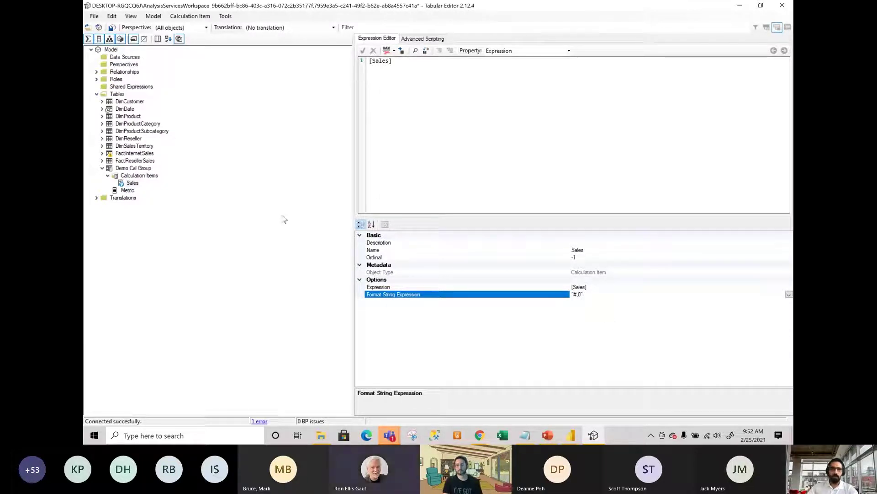
# Add a second new calculation item to Demo Cal Group.
pyautogui.click(140, 176)
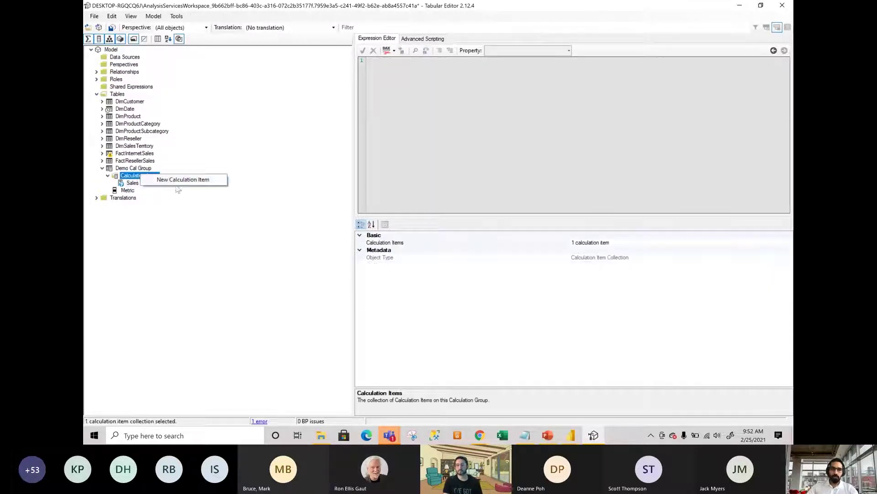
pyautogui.hotkey('alt', '7')
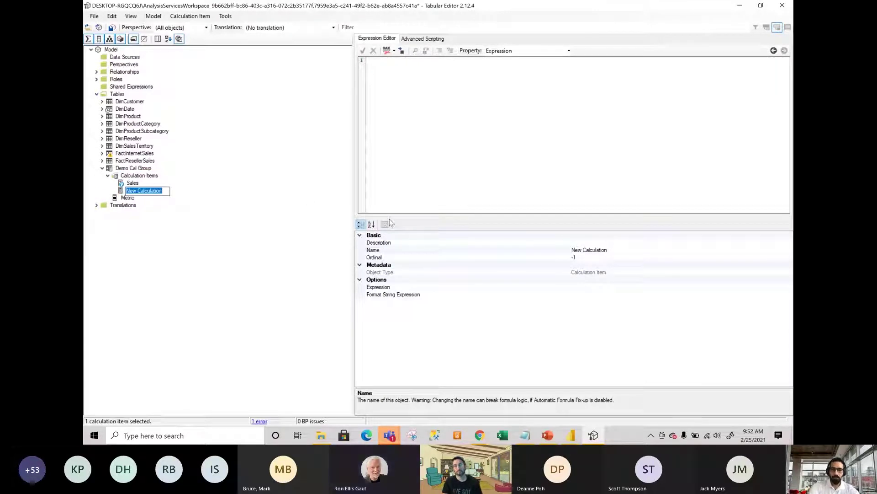
pyautogui.write('Unit Cost')
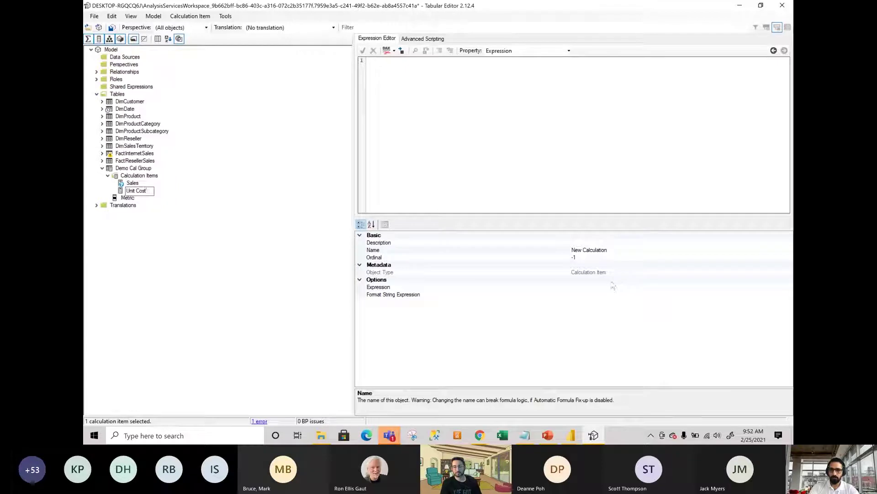
# Set the new item's expression to [Unit Cost] and its format string to "#,##0".
pyautogui.rightClick(600, 286)
pyautogui.press('Escape')
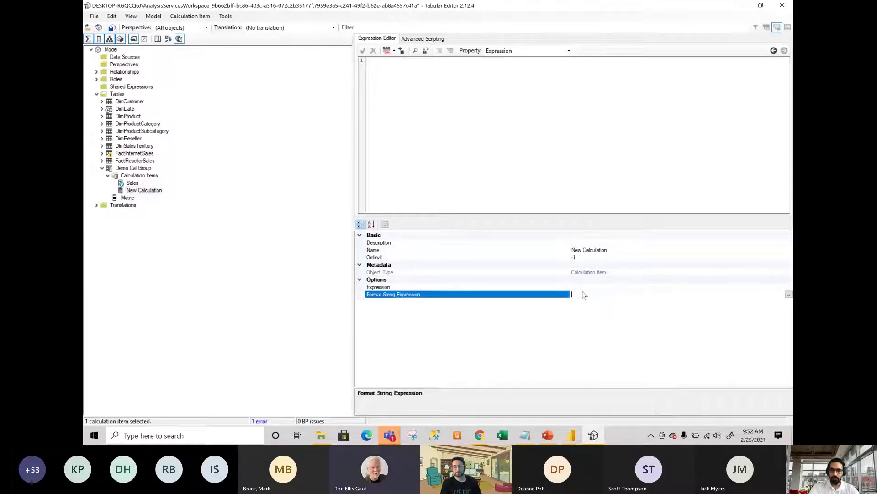
pyautogui.write('[')
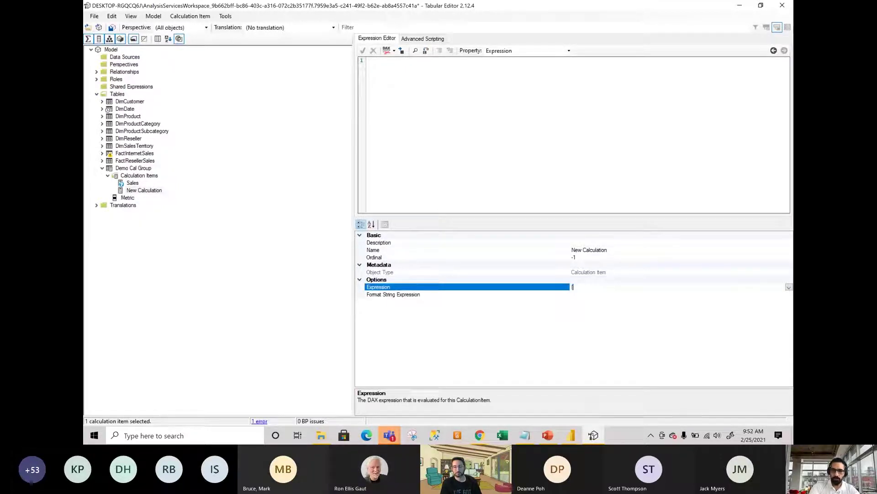
pyautogui.write('Unit Cost')
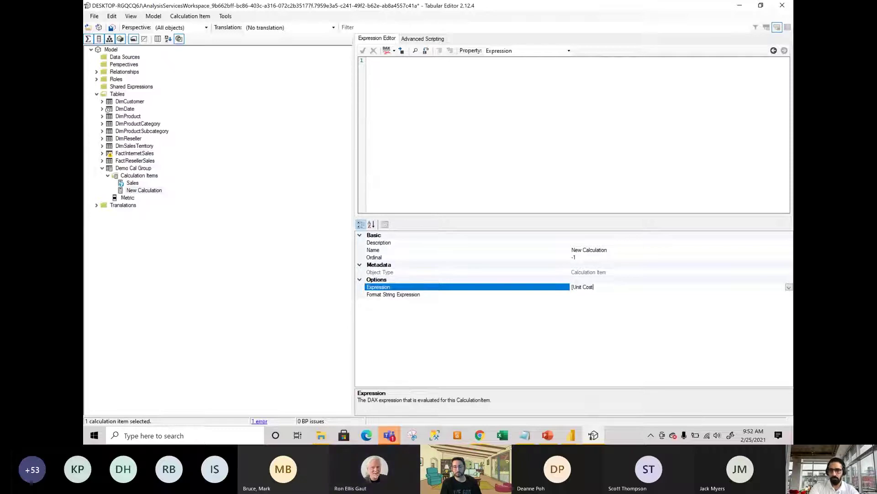
pyautogui.click(588, 294)
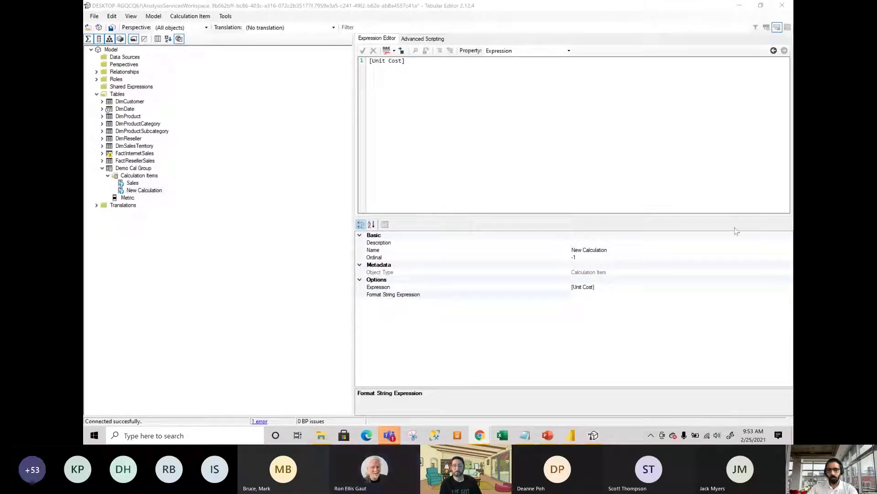
pyautogui.click(599, 294)
pyautogui.write('"#,##0"')
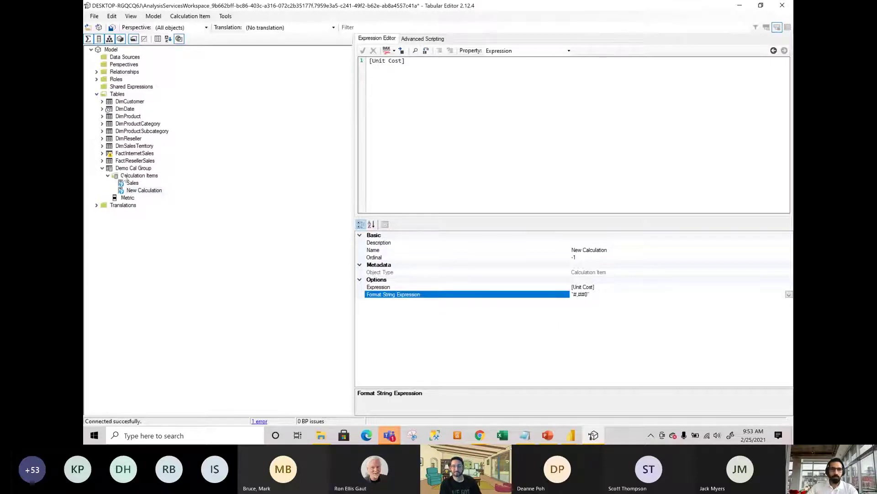
# Add a third calculation item named Margin to Demo Cal Group.
pyautogui.rightClick(125, 177)
pyautogui.click(139, 180)
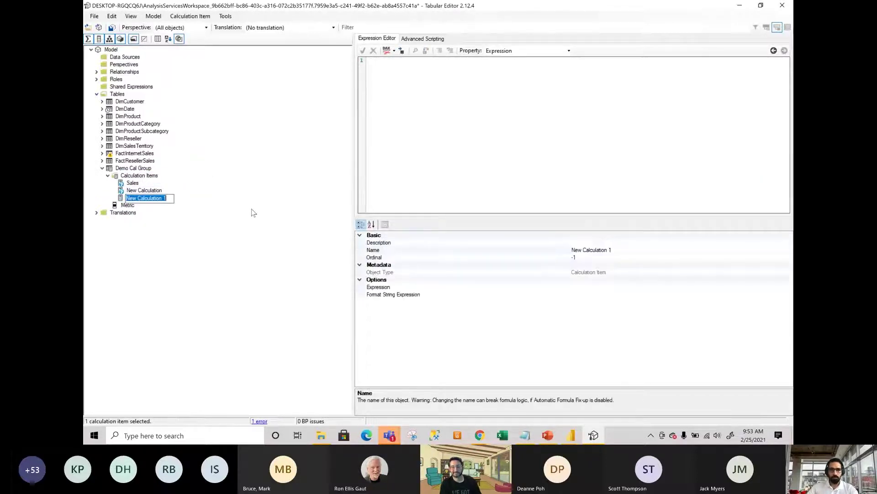
pyautogui.write('Margin')
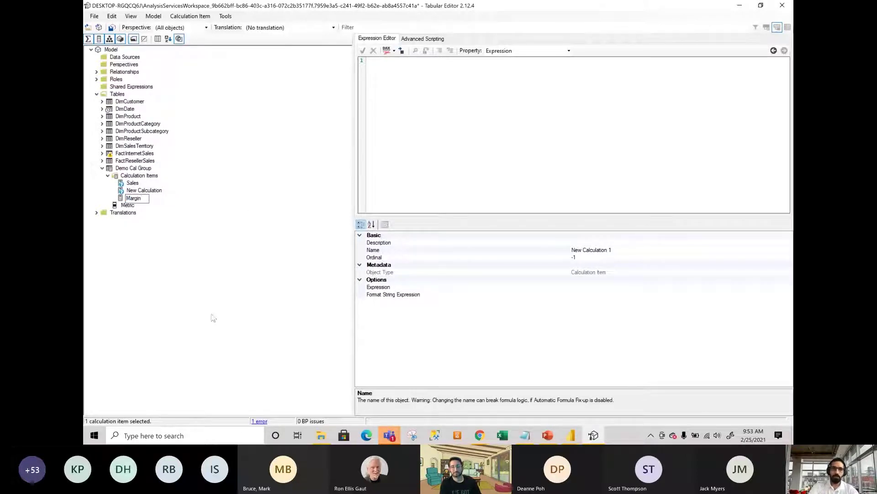
pyautogui.press('Return')
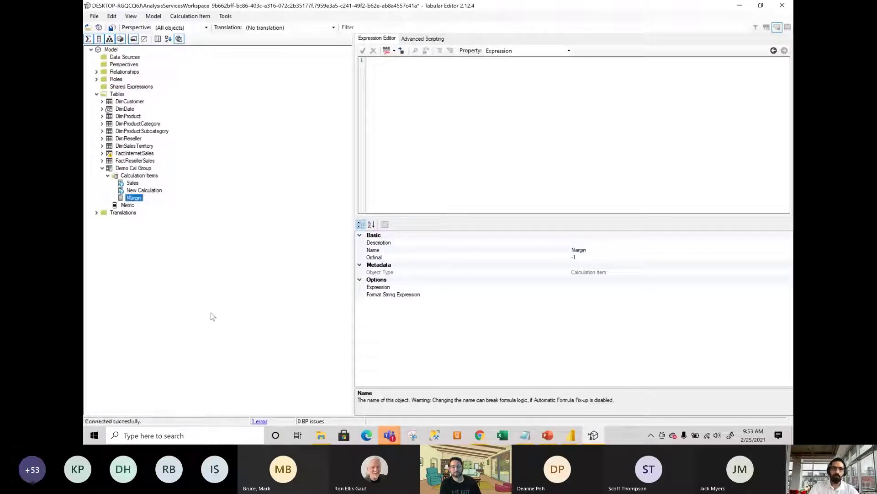
pyautogui.click(581, 288)
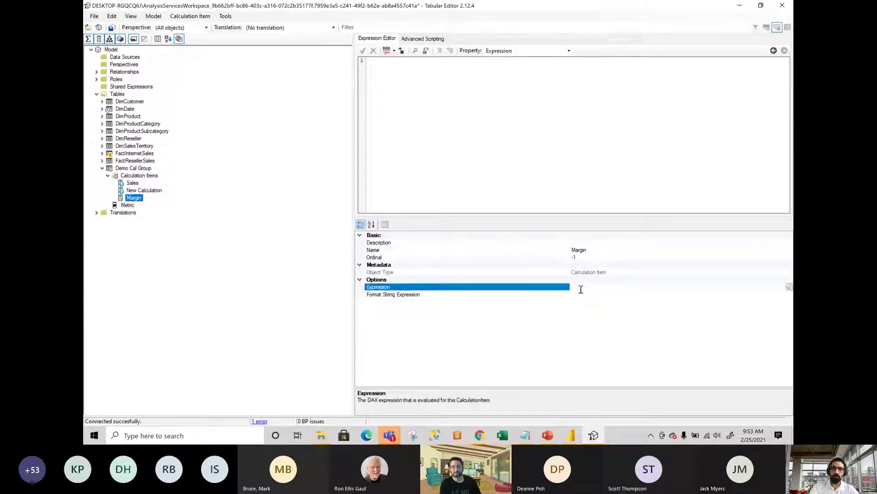
# Set Margin's expression to [Gross Margin] and its format string to "#,##0.00 %".
pyautogui.write('[S')
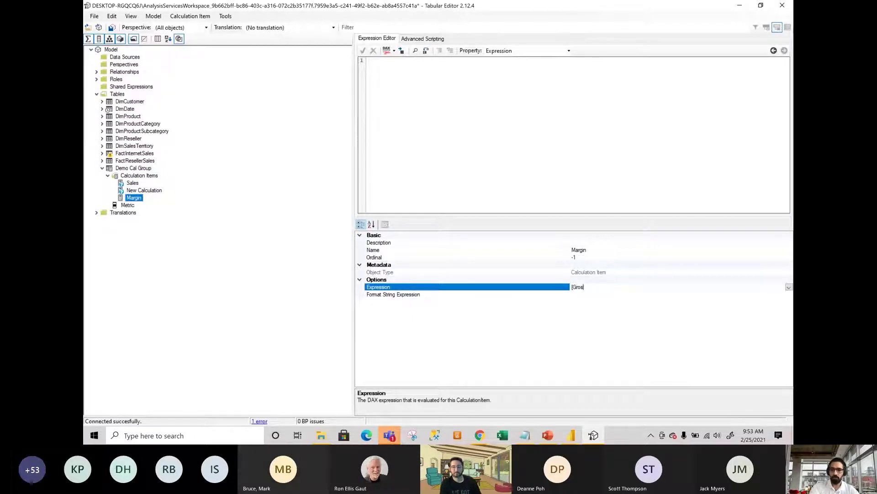
pyautogui.write('ross Margin]')
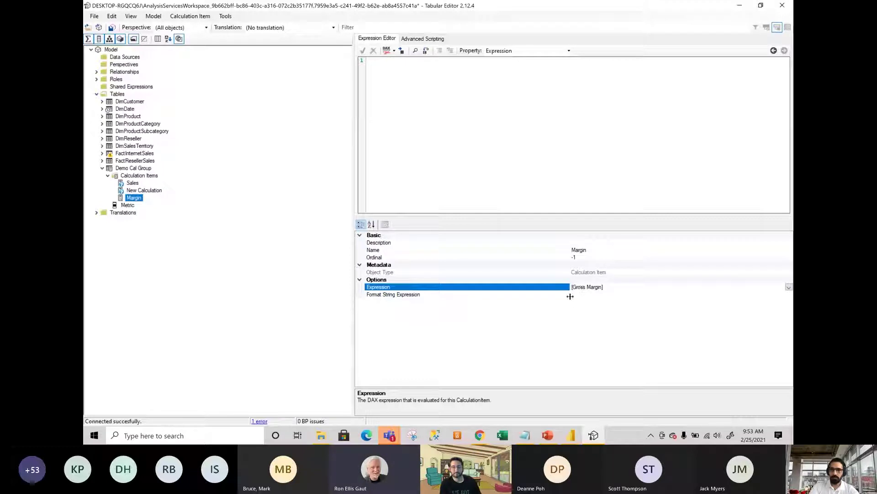
pyautogui.click(579, 293)
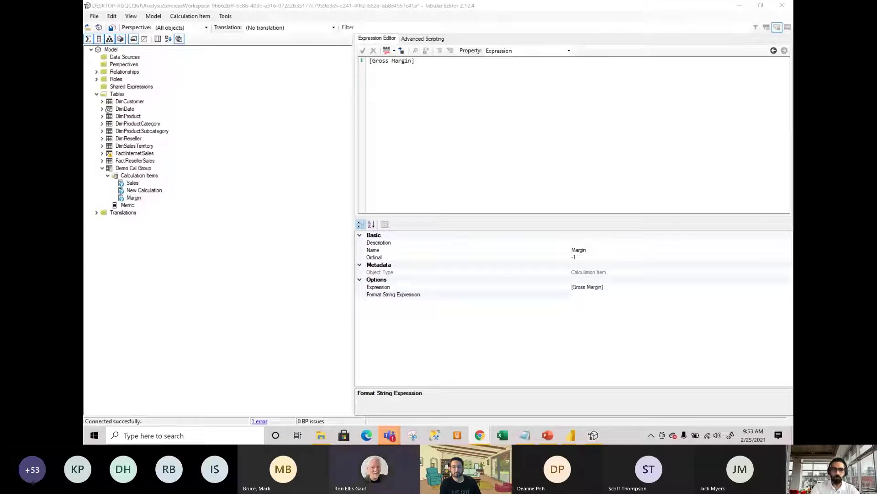
pyautogui.click(615, 295)
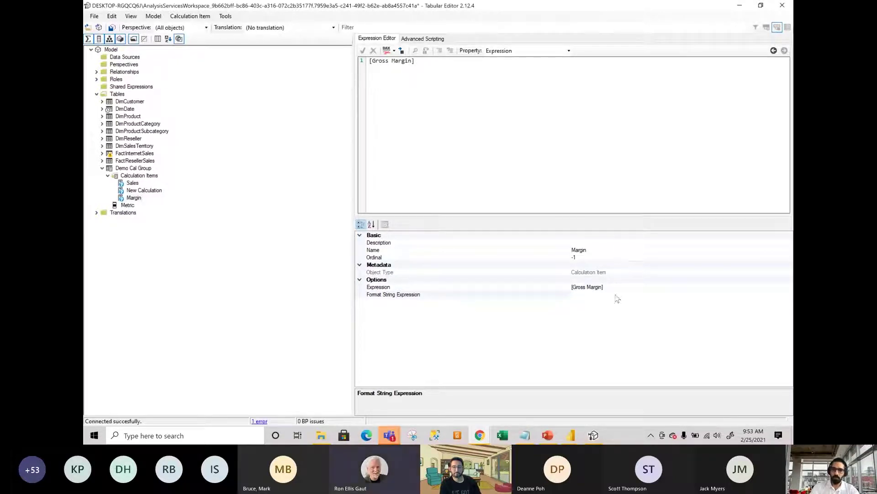
pyautogui.write('#,##0.00 %')
pyautogui.write('"')
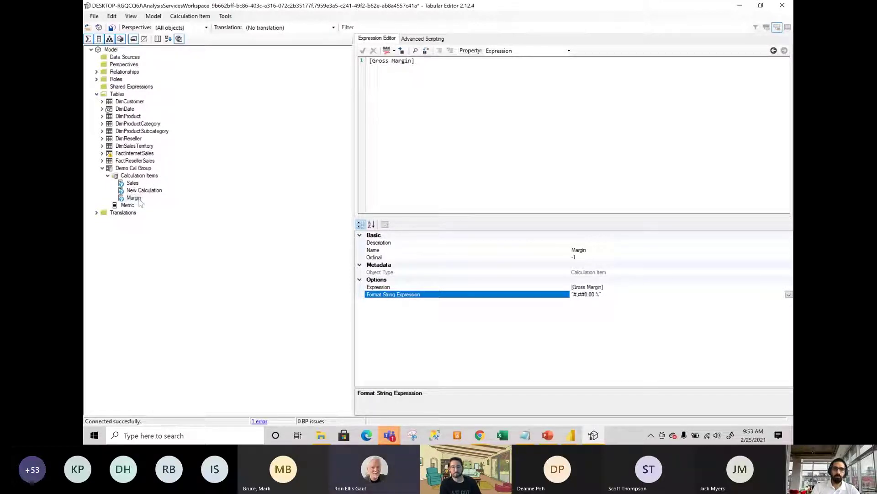
# Change the second item's name from New Calculation to [Unit Cost].
pyautogui.click(157, 191)
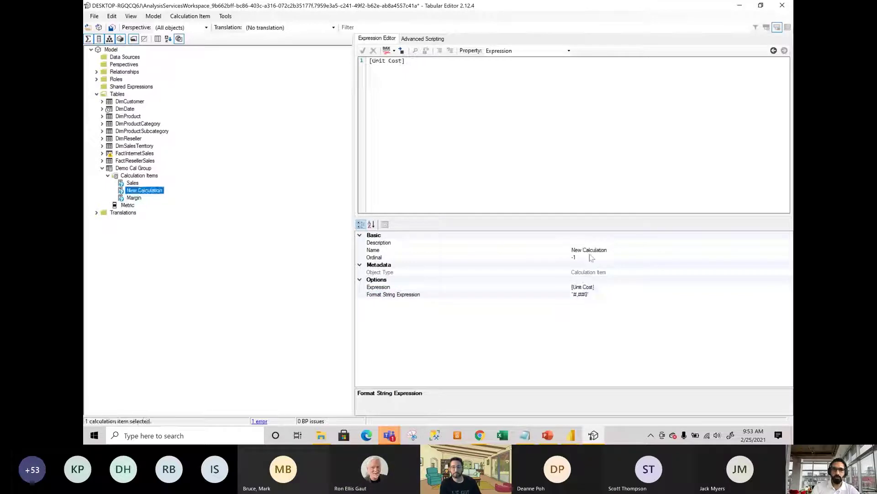
pyautogui.click(610, 251)
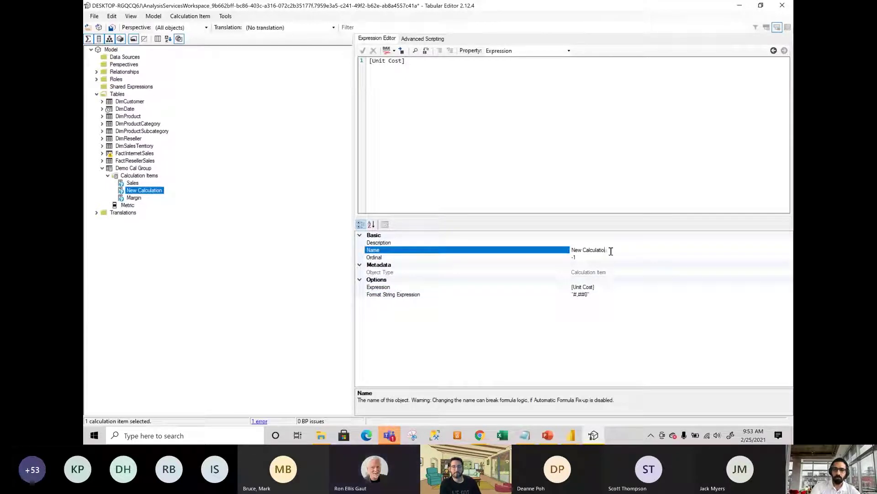
pyautogui.press('BackSpace')
pyautogui.press('BackSpace')
pyautogui.press('BackSpace')
pyautogui.press('BackSpace')
pyautogui.press('BackSpace')
pyautogui.press('BackSpace')
pyautogui.press('BackSpace')
pyautogui.press('BackSpace')
pyautogui.press('BackSpace')
pyautogui.press('BackSpace')
pyautogui.press('BackSpace')
pyautogui.press('BackSpace')
pyautogui.press('BackSpace')
pyautogui.press('BackSpace')
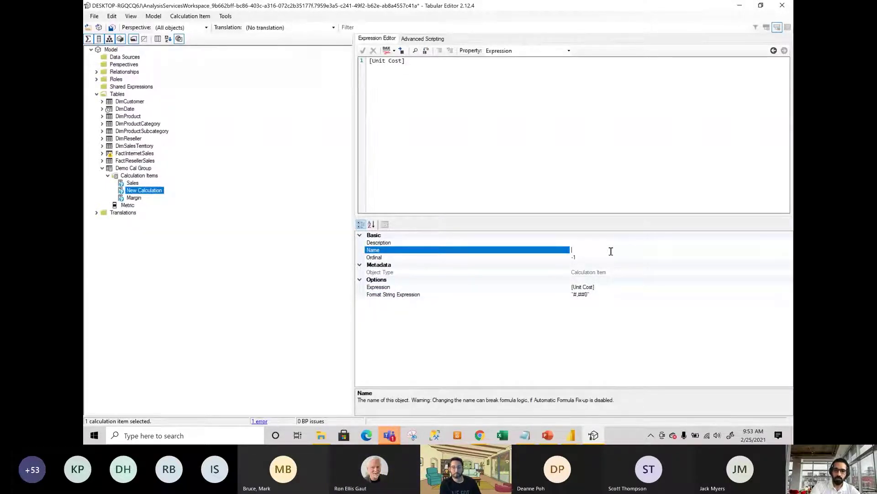
pyautogui.write('[Unit')
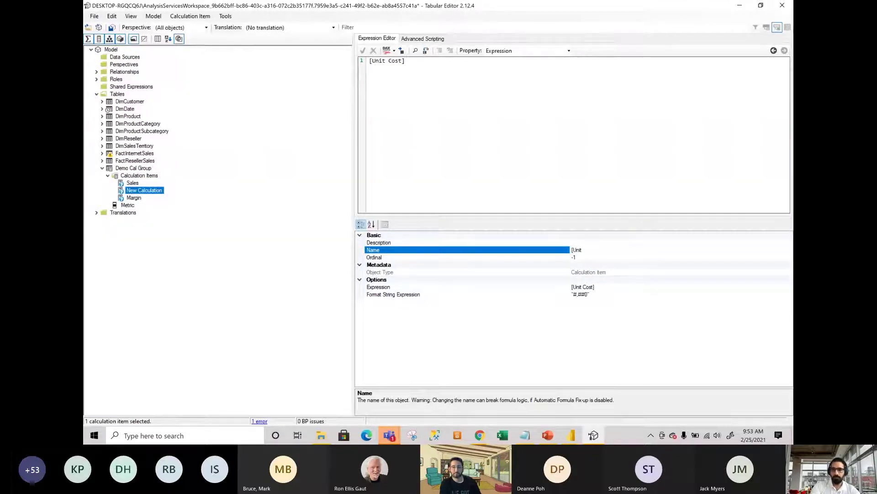
pyautogui.write(' Cost')
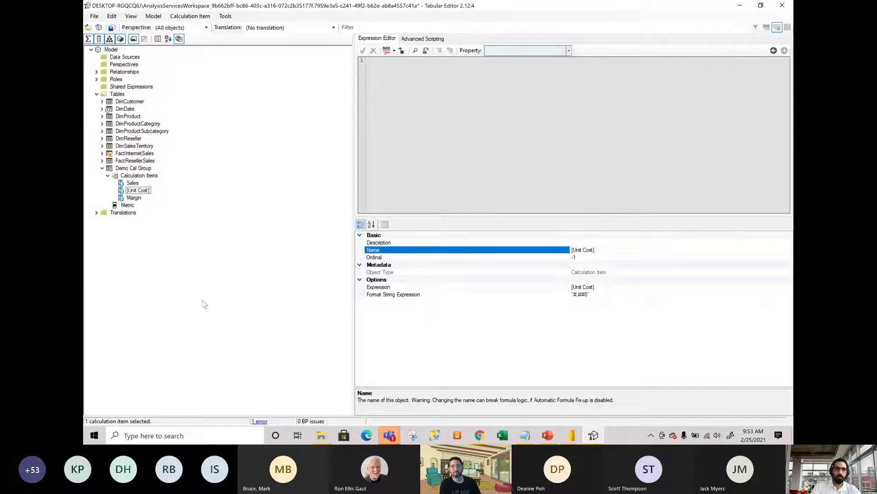
pyautogui.click(206, 312)
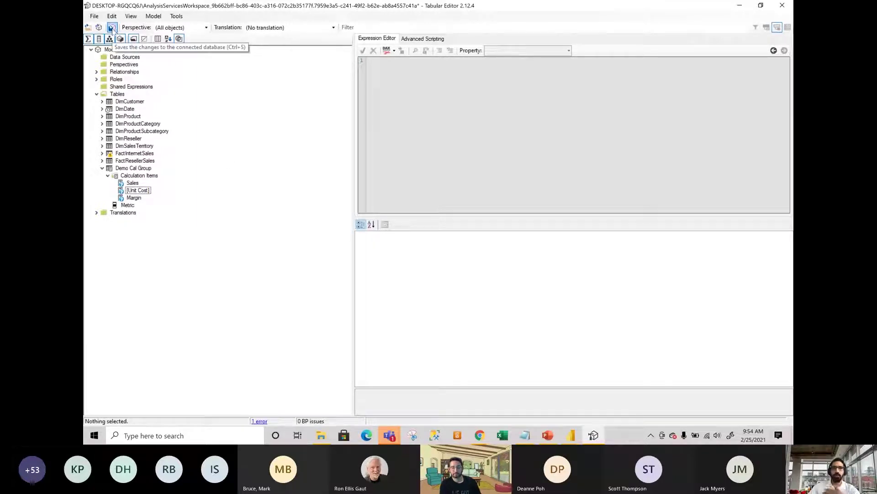
# Save pending changes, then give the Sales calculation item its format string ending ',0"'.
pyautogui.click(111, 28)
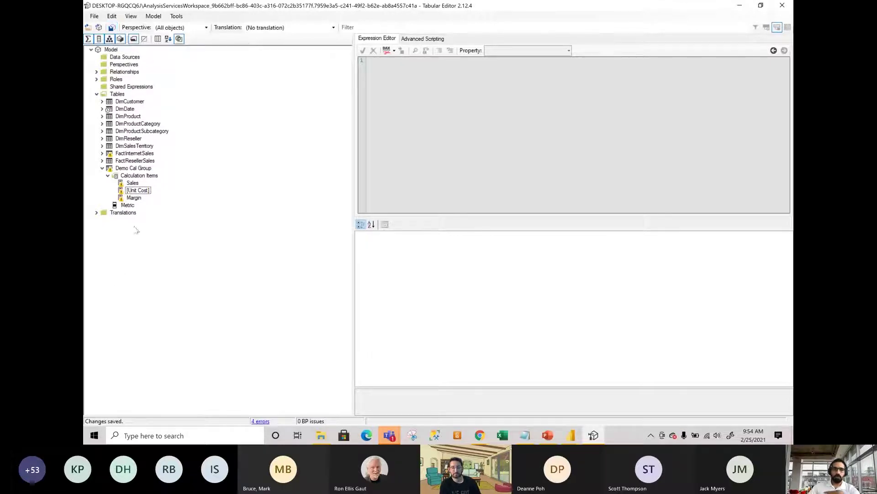
pyautogui.moveTo(126, 190)
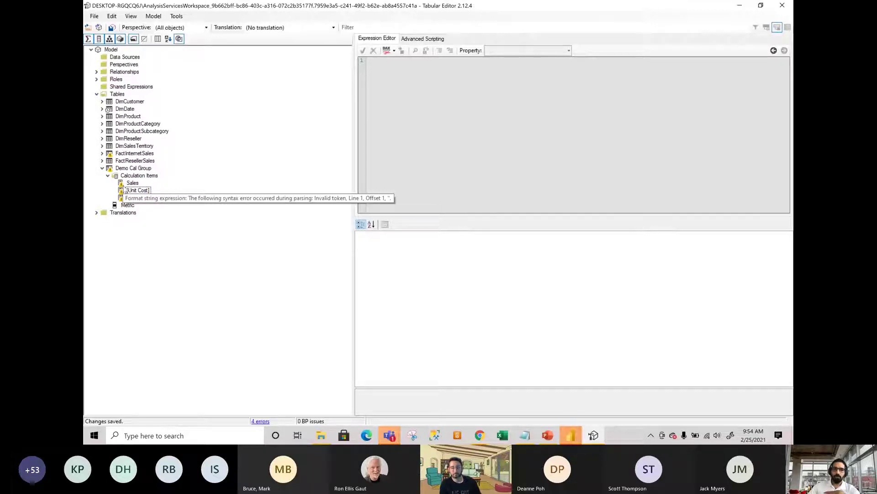
pyautogui.click(131, 184)
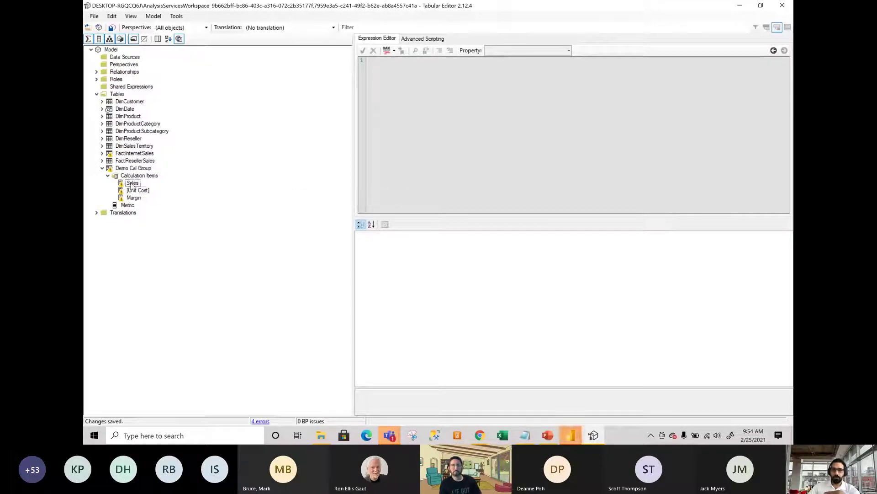
pyautogui.click(605, 294)
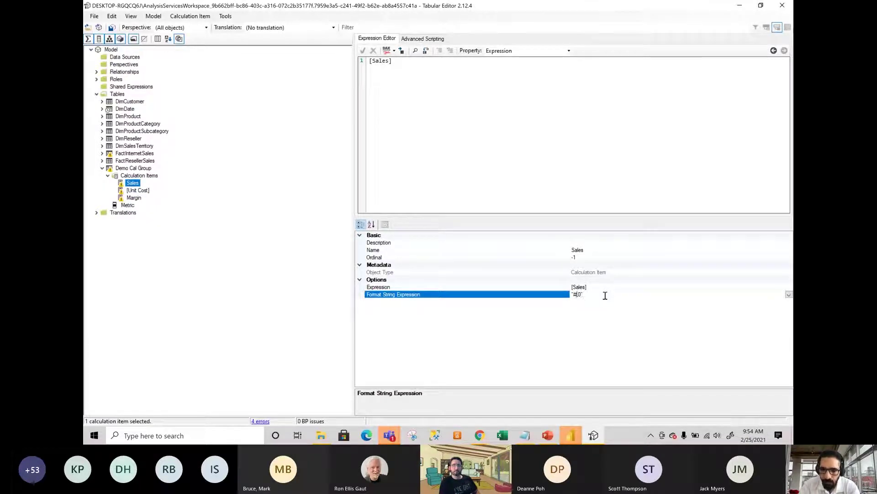
pyautogui.write(',0')
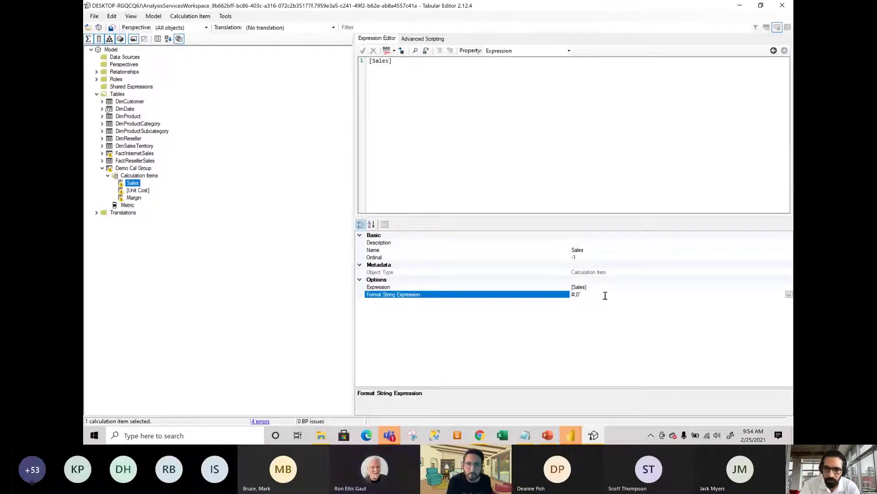
pyautogui.write('"')
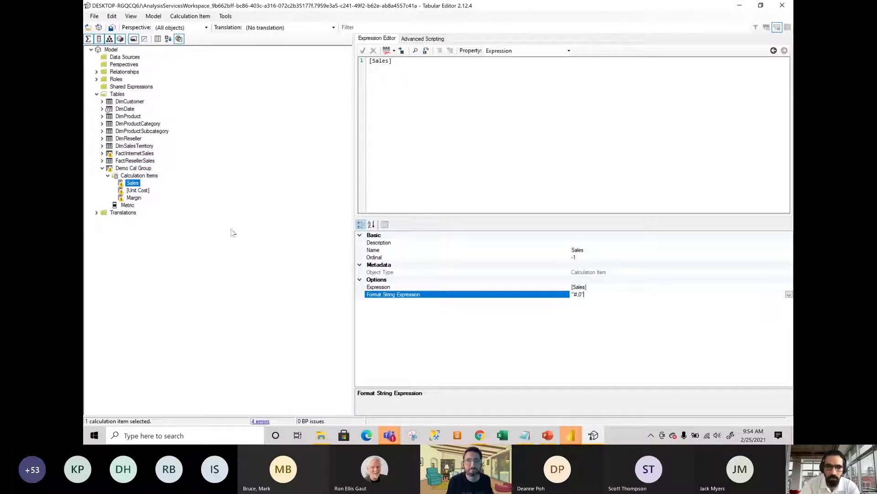
# Set the [Unit Cost] and Margin format strings, Margin as a percentage, and save to the model.
pyautogui.click(140, 190)
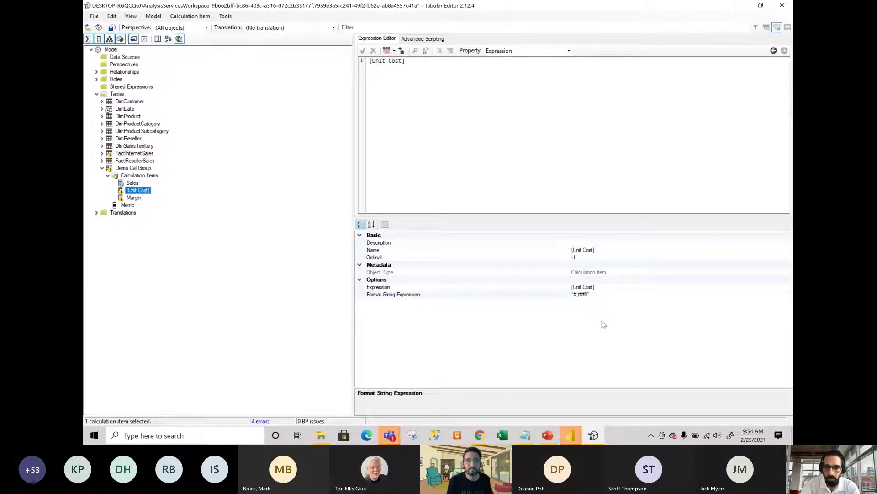
pyautogui.click(594, 294)
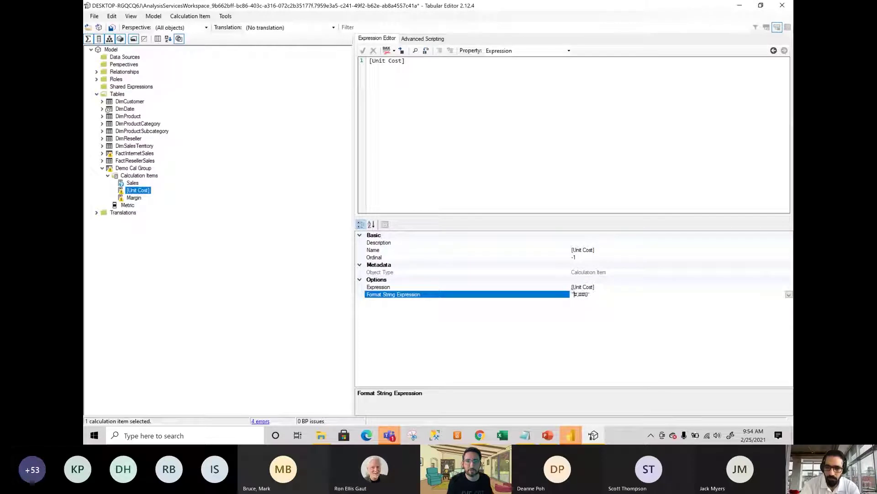
pyautogui.click(135, 199)
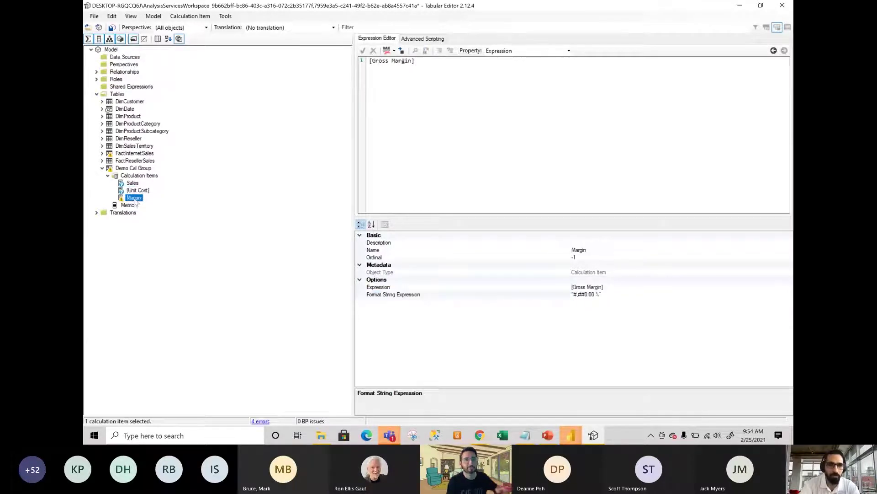
pyautogui.click(615, 292)
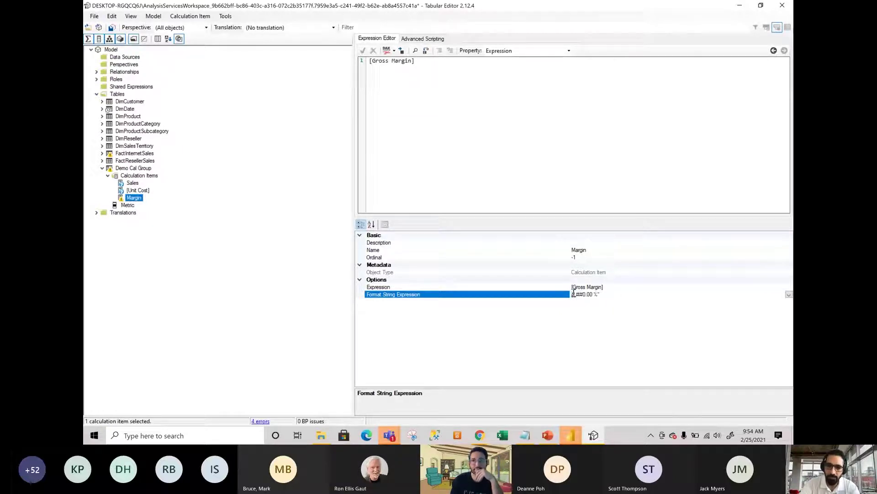
pyautogui.press('Delete')
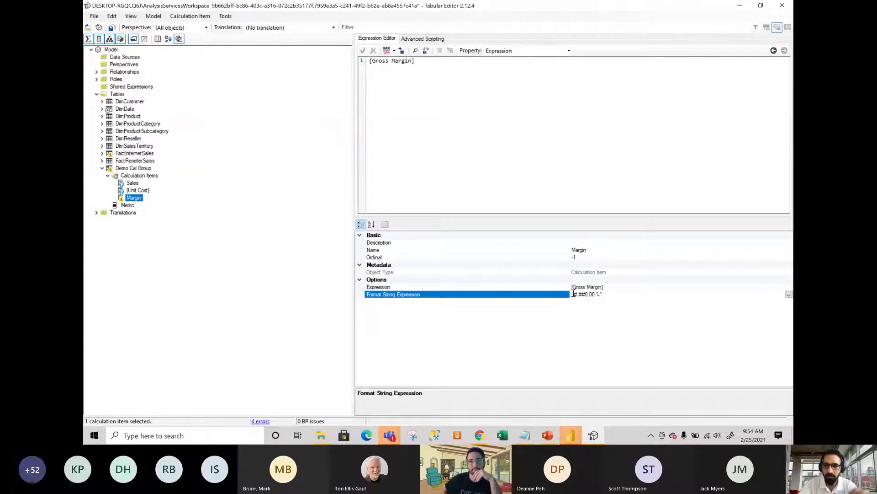
pyautogui.hotkey('ctrl', 's')
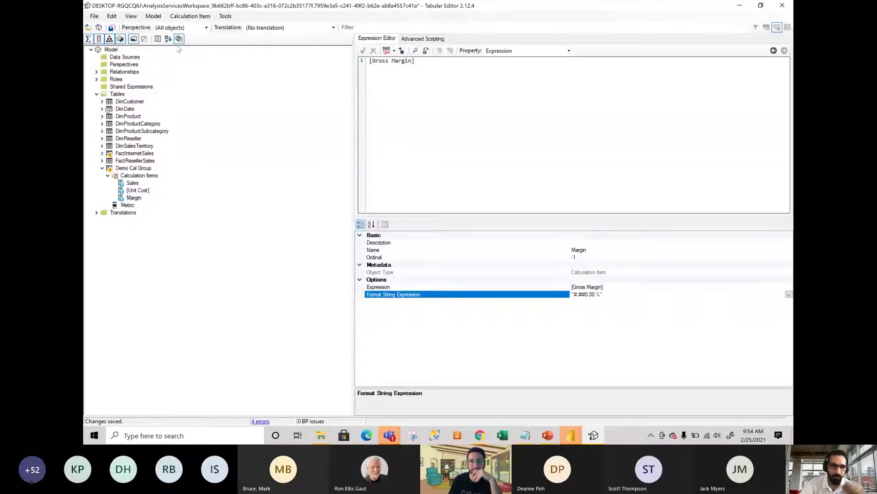
pyautogui.click(112, 28)
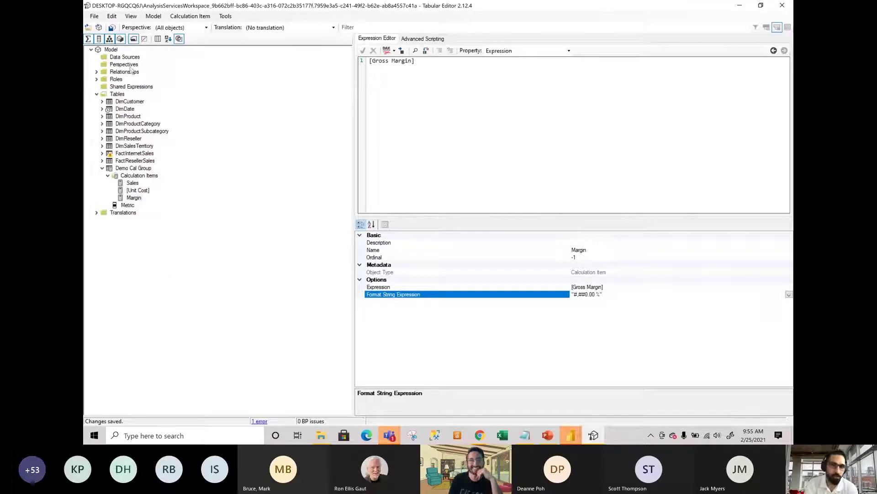
# Add a table visual listing Demo Cal Group's Metric items: [Unit Cost], Margin and Sales.
pyautogui.click(736, 10)
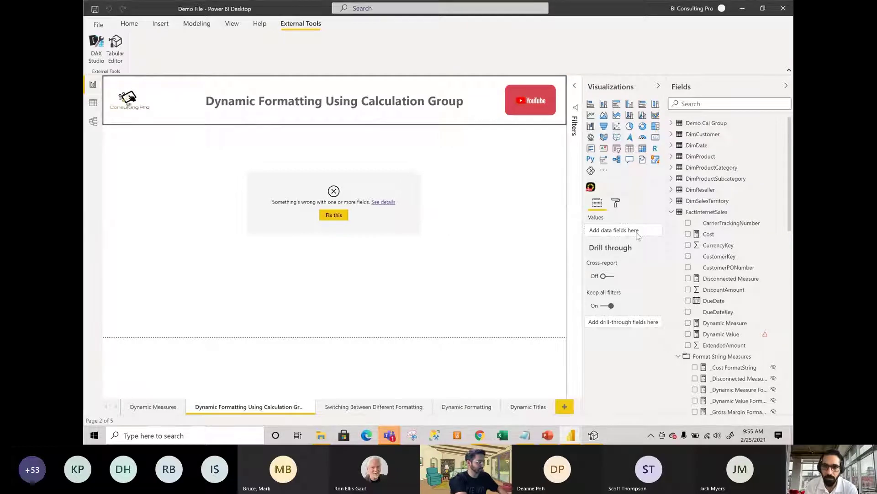
pyautogui.click(671, 211)
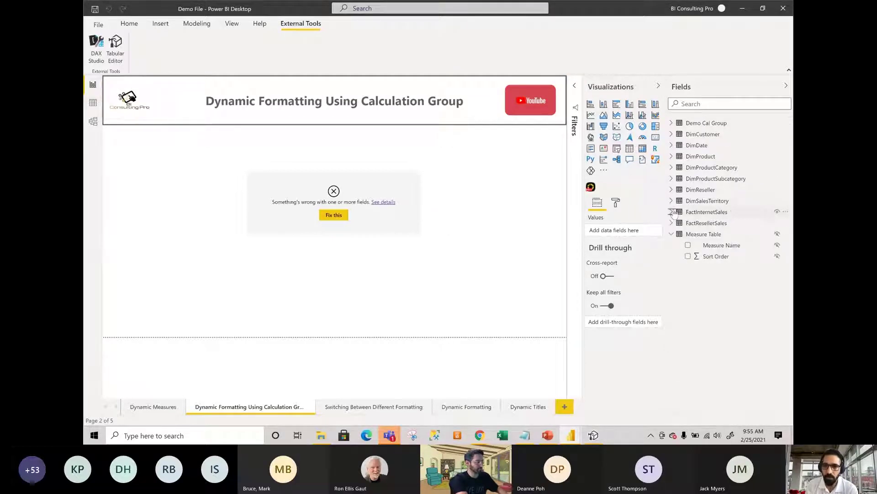
pyautogui.click(671, 234)
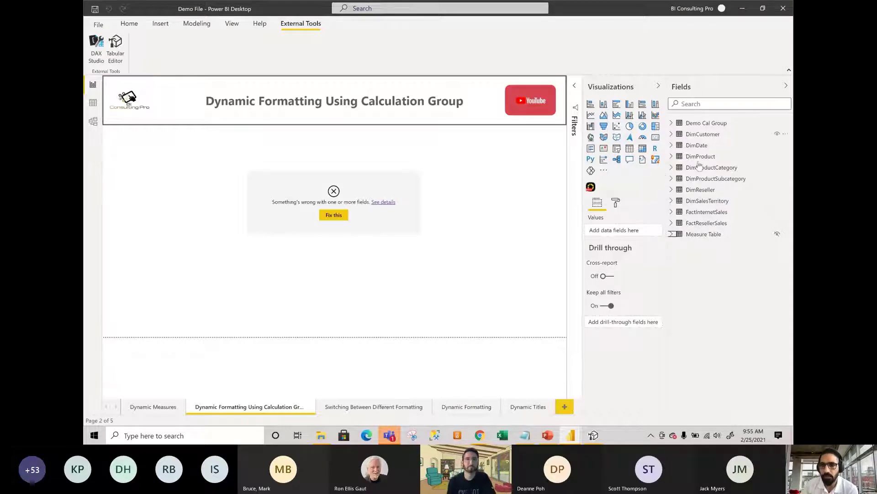
pyautogui.click(672, 123)
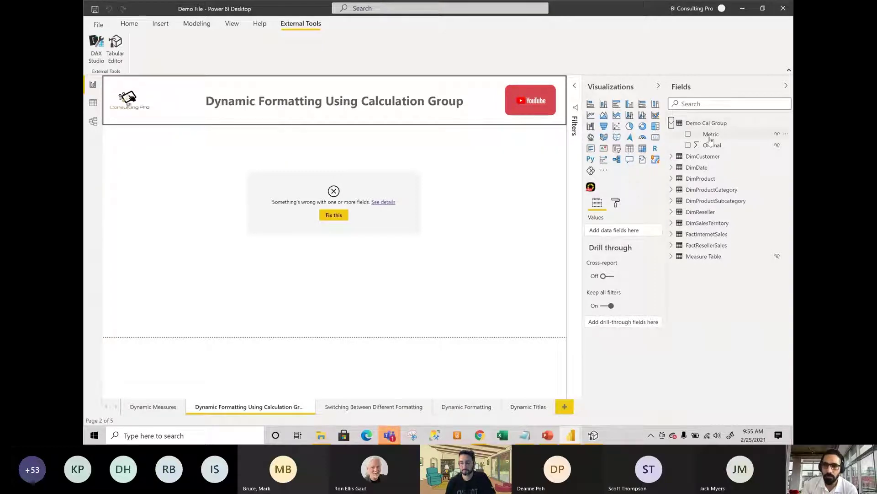
pyautogui.moveTo(710, 136); pyautogui.dragTo(619, 234)
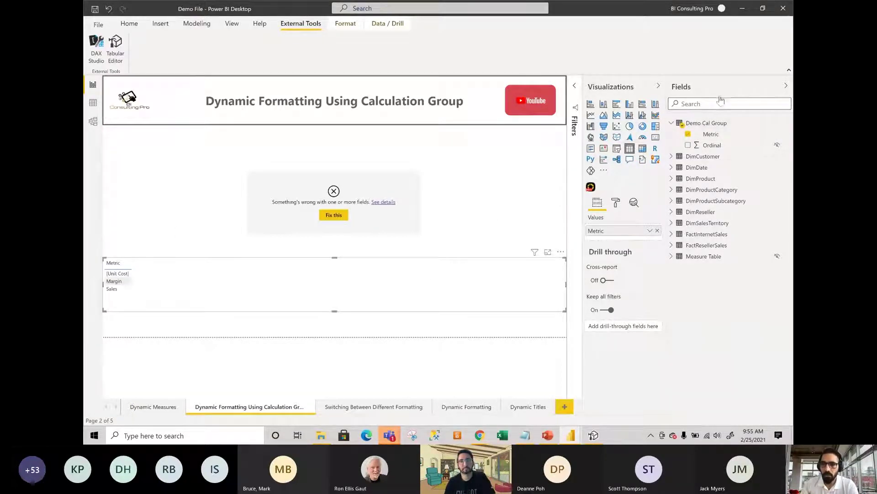
pyautogui.click(718, 104)
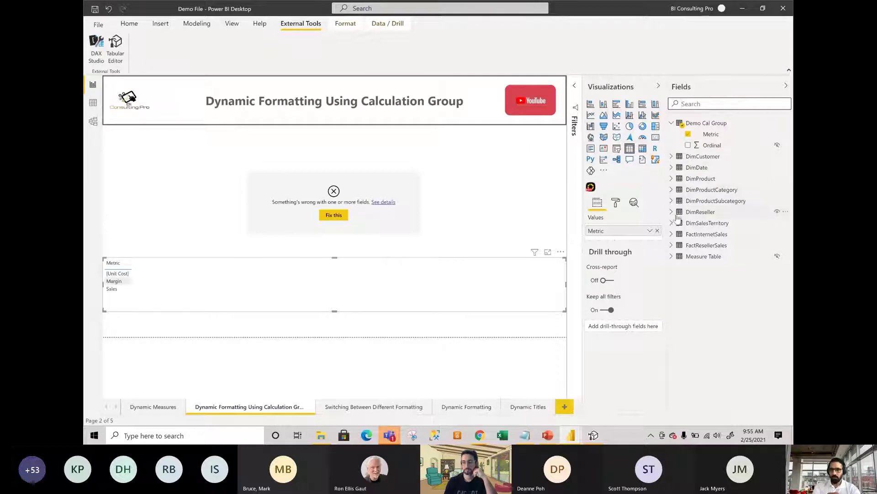
# Place FactInternetSales' Measure Value after Metric in the table and open its DAX formula.
pyautogui.click(671, 234)
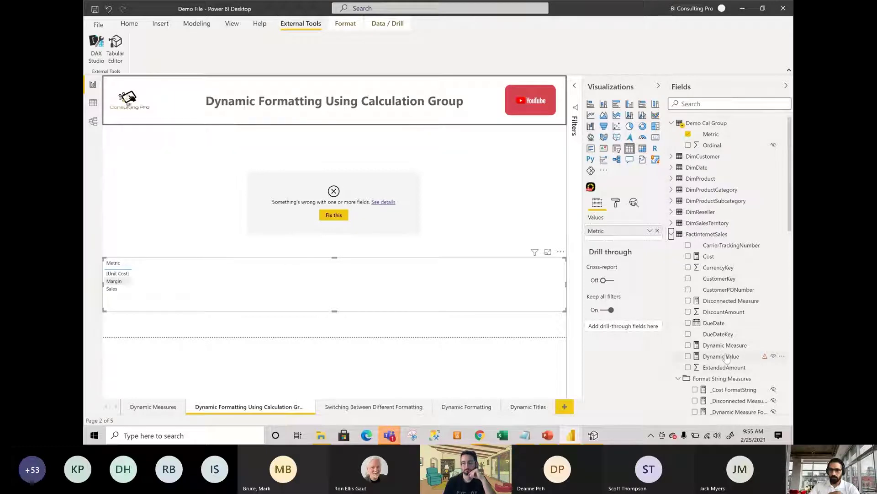
pyautogui.scroll(-3, 729, 361)
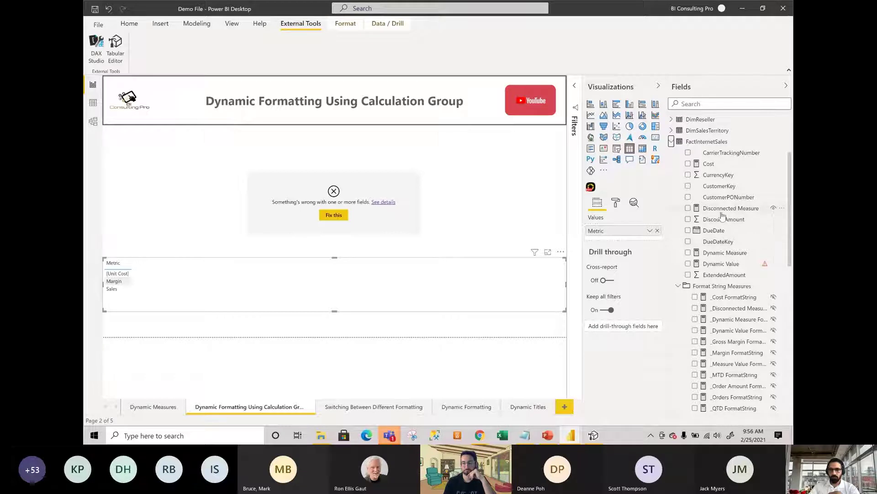
pyautogui.scroll(-2, 731, 201)
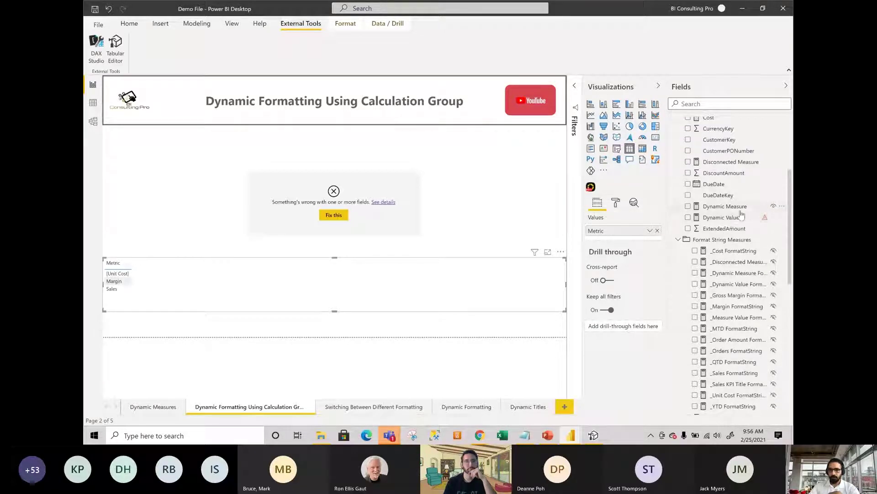
pyautogui.scroll(-8, 736, 233)
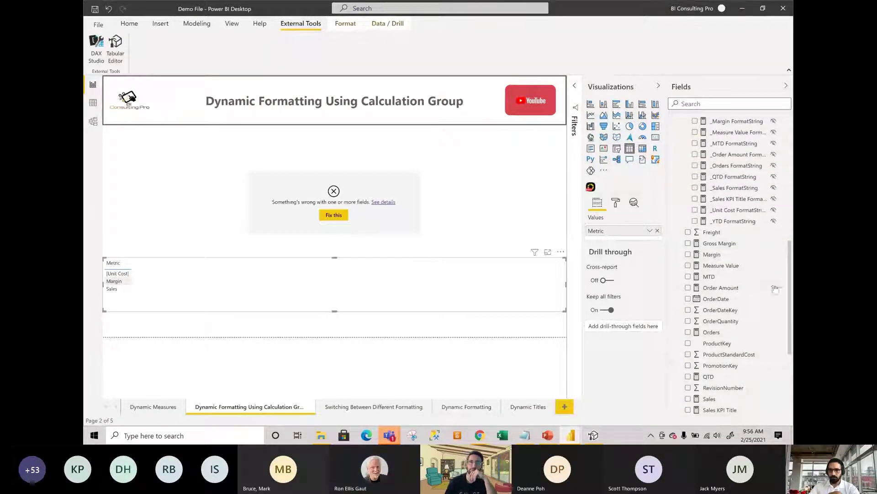
pyautogui.moveTo(711, 254); pyautogui.dragTo(625, 240)
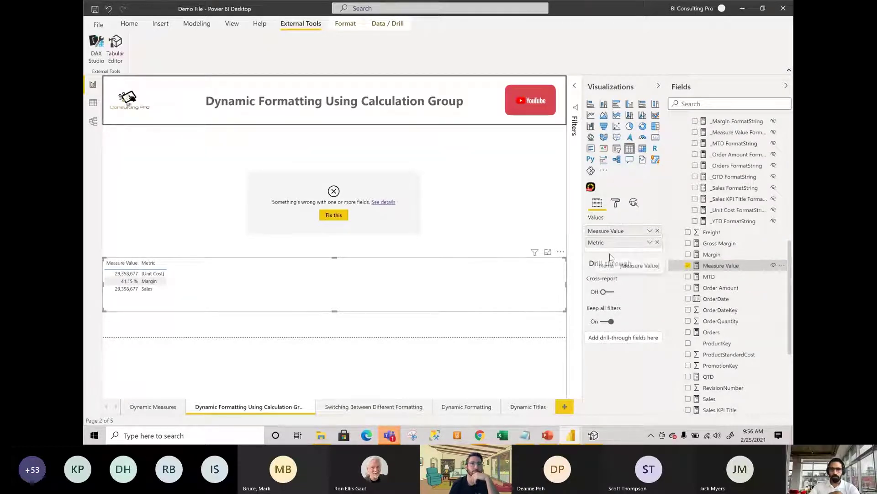
pyautogui.moveTo(609, 254); pyautogui.dragTo(610, 255)
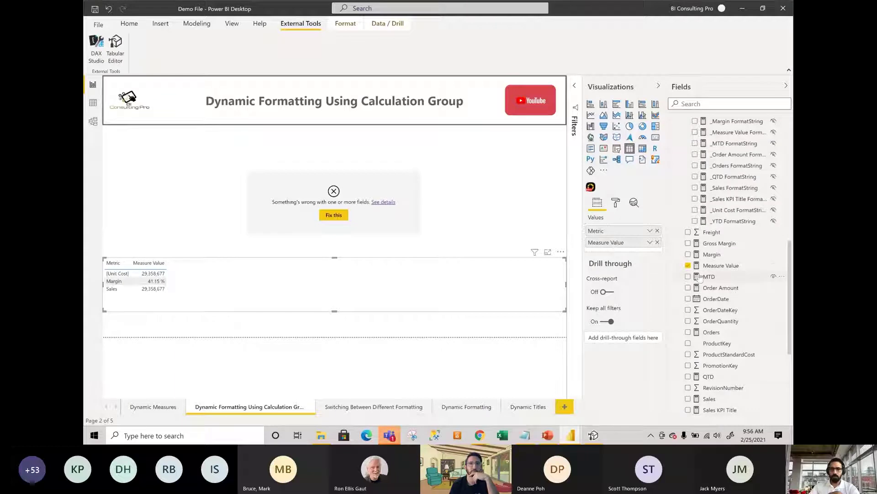
pyautogui.click(713, 266)
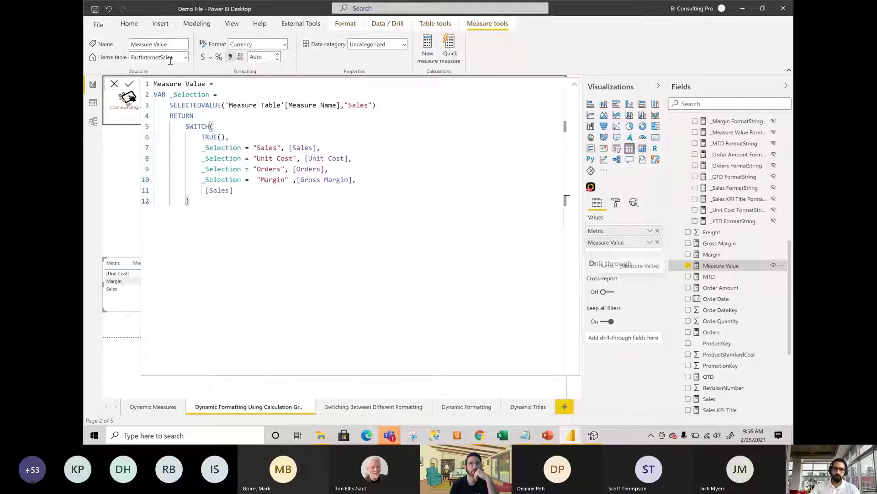
# Close the Measure Value formula bar to return to the Metric and Measure Value table.
pyautogui.click(114, 84)
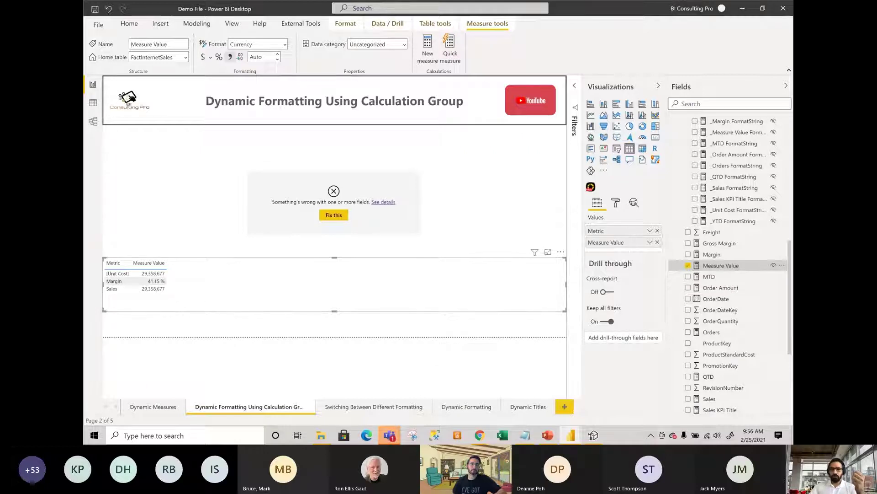
# Narrow the Metric/Measure Value table and go to the Switching Between Different Formatting page.
pyautogui.click(593, 436)
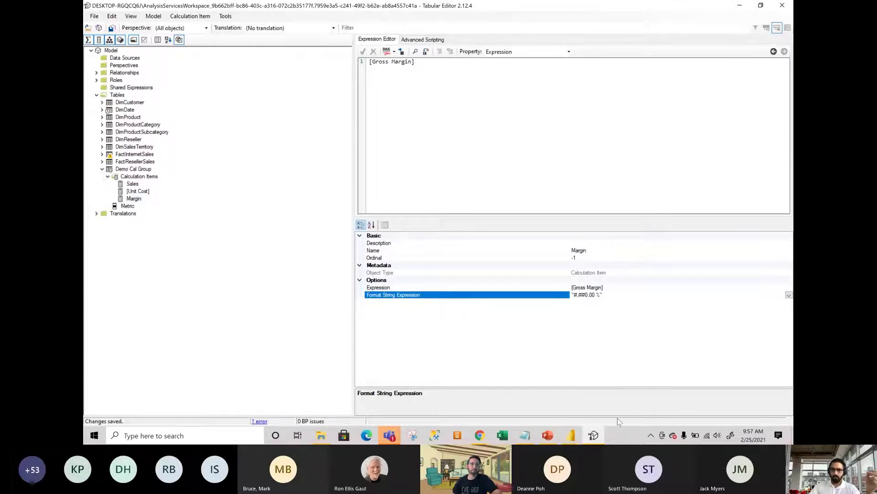
pyautogui.click(572, 435)
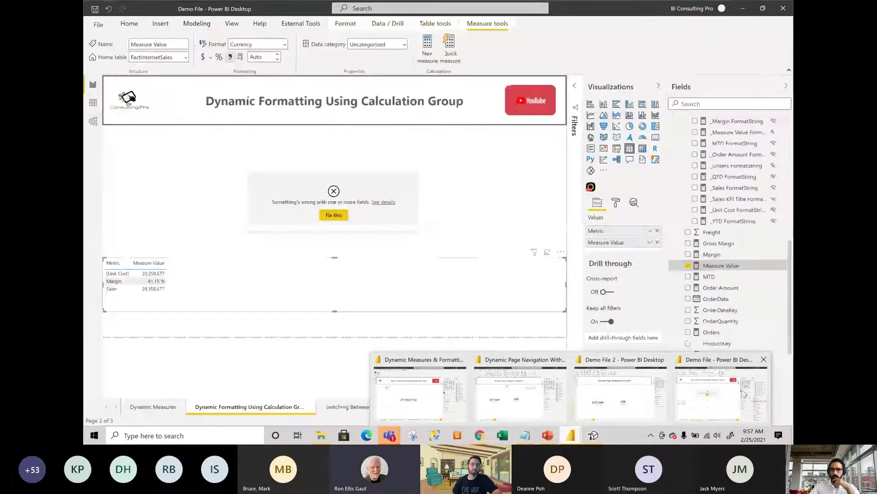
pyautogui.click(744, 393)
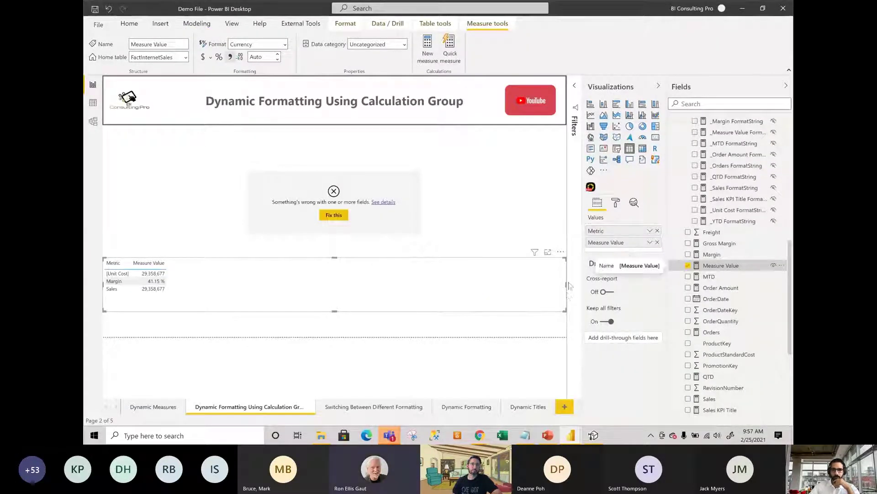
pyautogui.moveTo(565, 286); pyautogui.dragTo(183, 286)
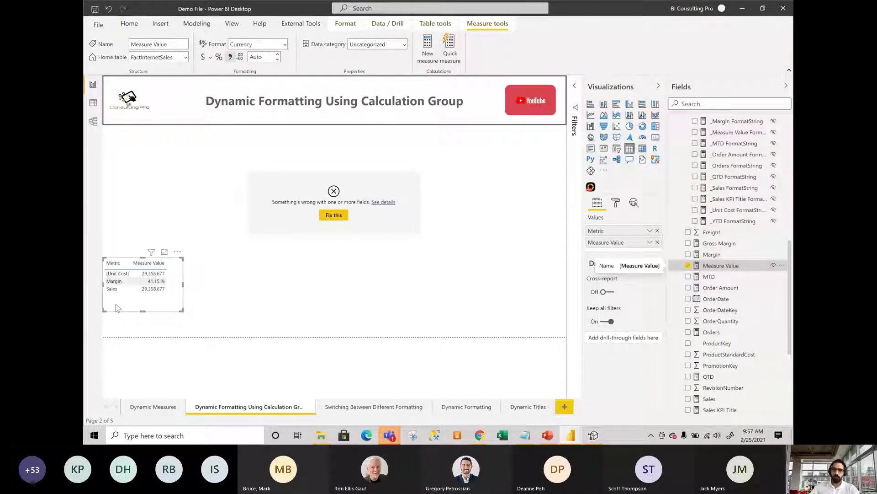
pyautogui.click(356, 408)
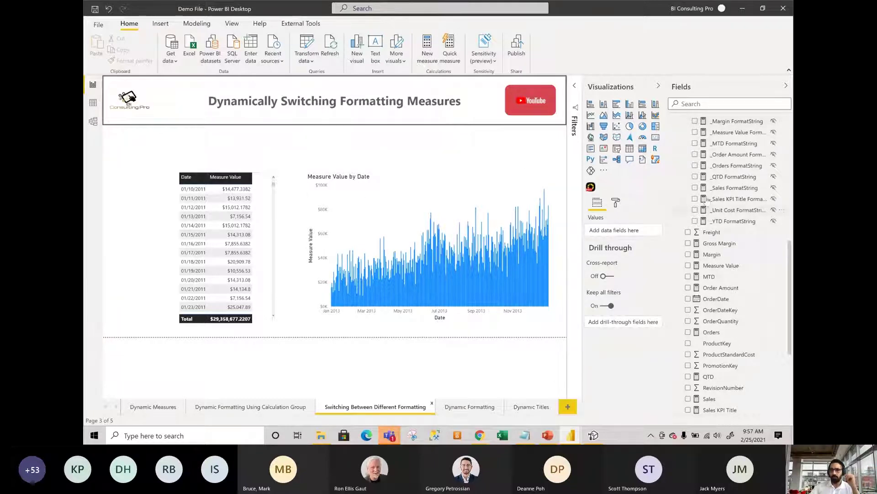
# Add the Metric field to this page as a slicer and shrink it to a small box.
pyautogui.scroll(5, 707, 199)
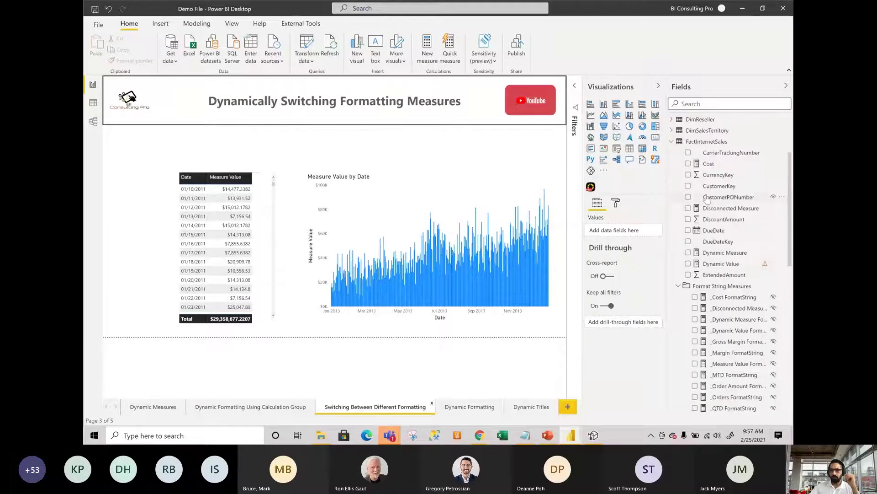
pyautogui.click(671, 142)
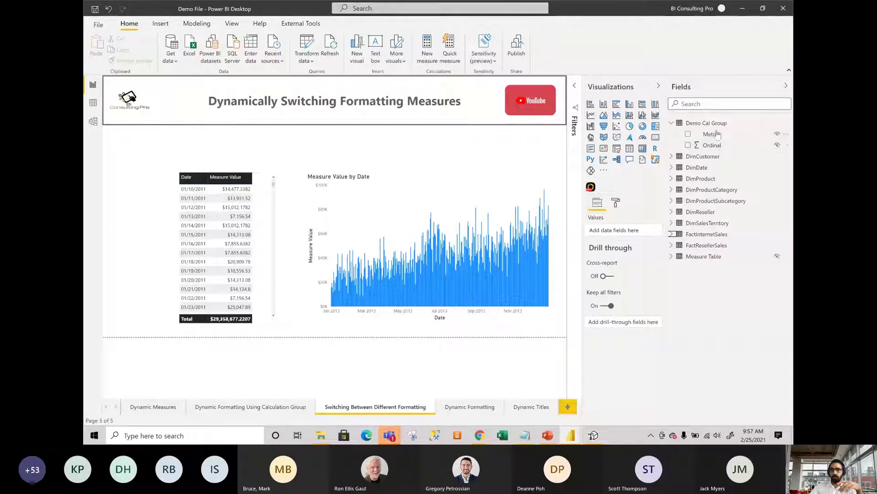
pyautogui.moveTo(711, 134); pyautogui.dragTo(141, 139)
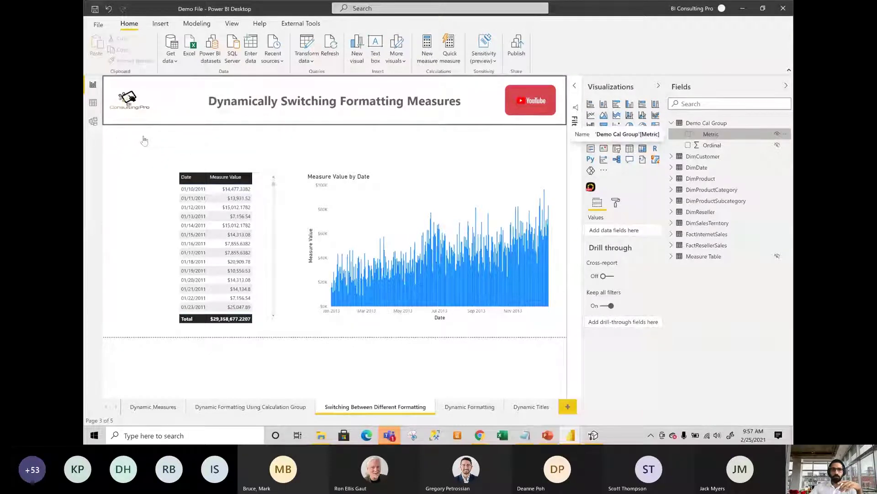
pyautogui.click(620, 152)
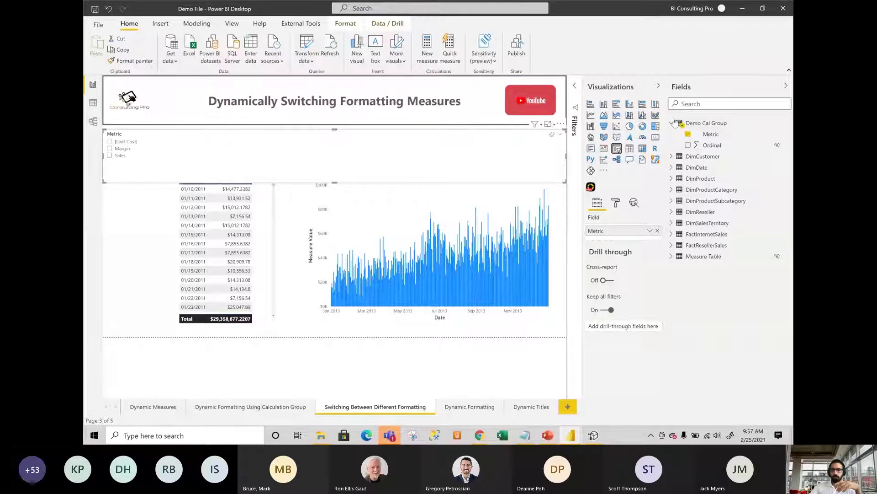
pyautogui.moveTo(565, 182); pyautogui.dragTo(162, 177)
# Set the slicer to single select, then pick Margin and finally Sales.
pyautogui.click(616, 203)
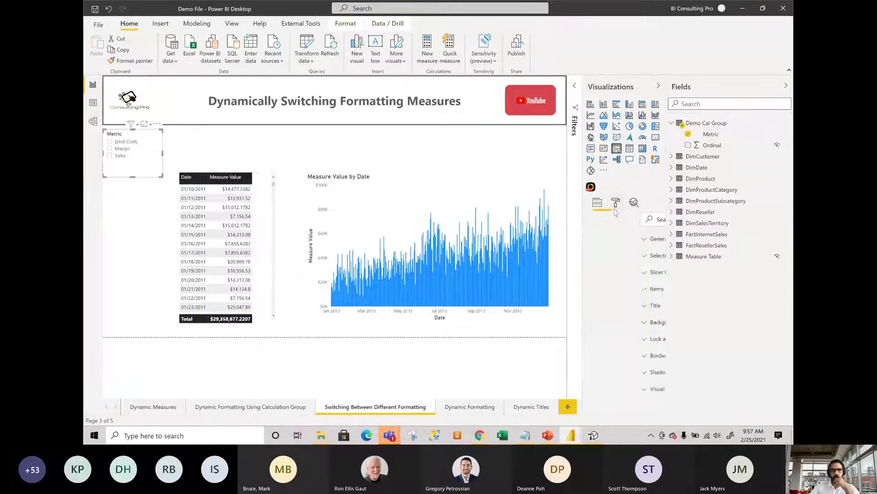
pyautogui.click(621, 256)
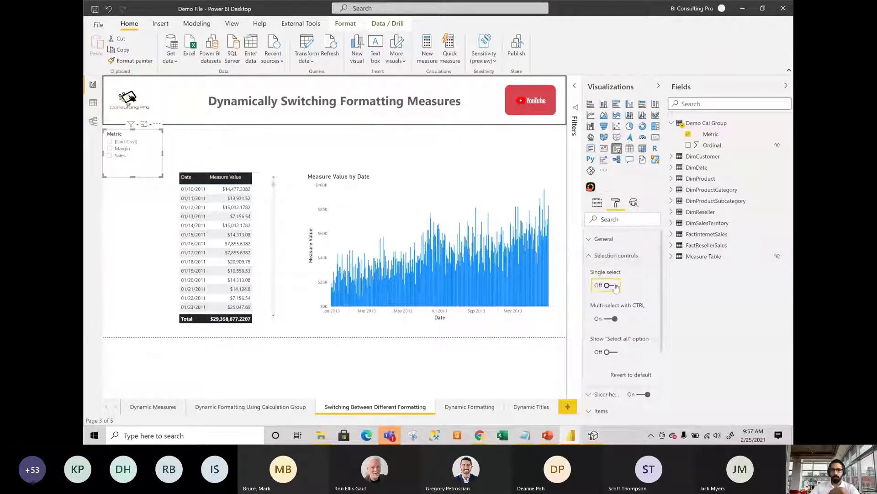
pyautogui.click(615, 286)
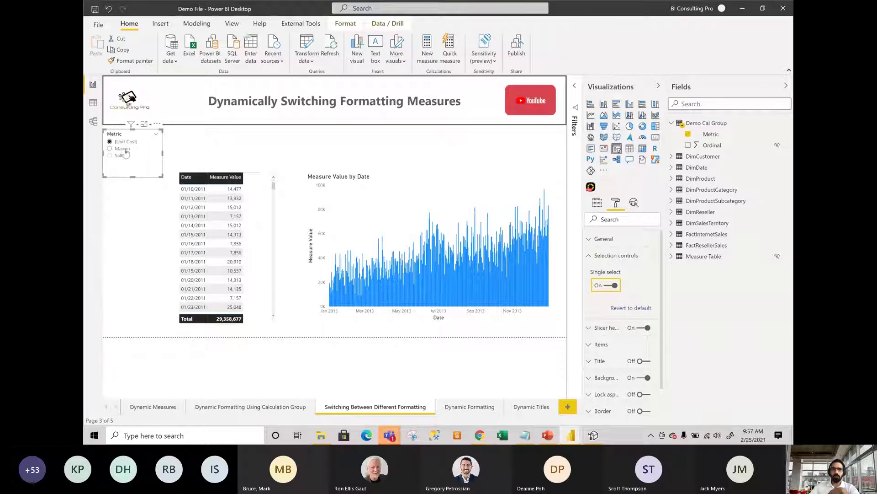
pyautogui.click(125, 150)
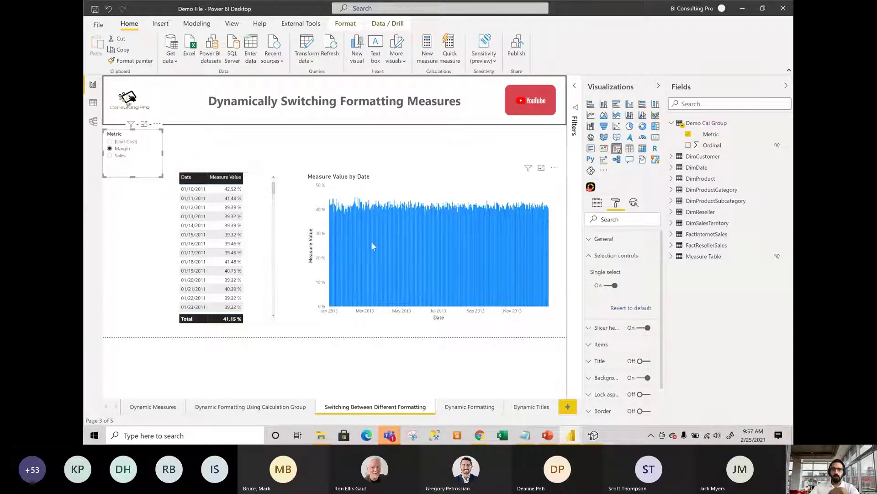
pyautogui.moveTo(372, 244)
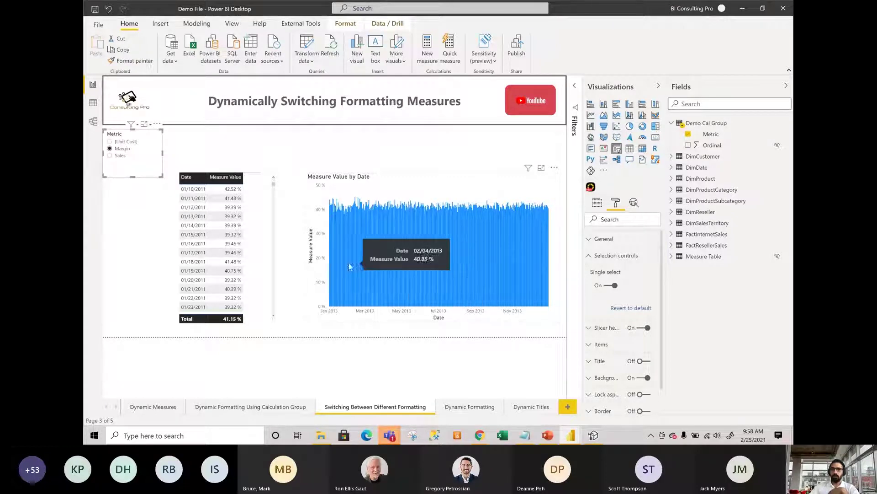
pyautogui.click(110, 156)
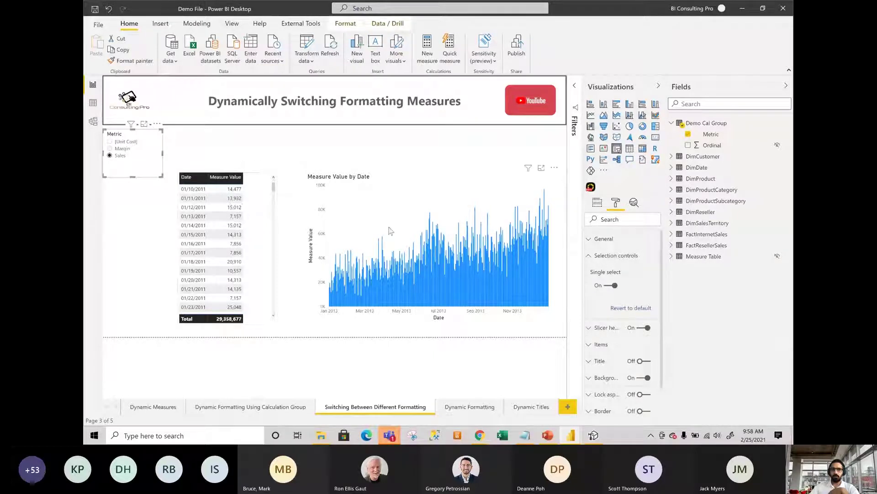
pyautogui.moveTo(394, 277)
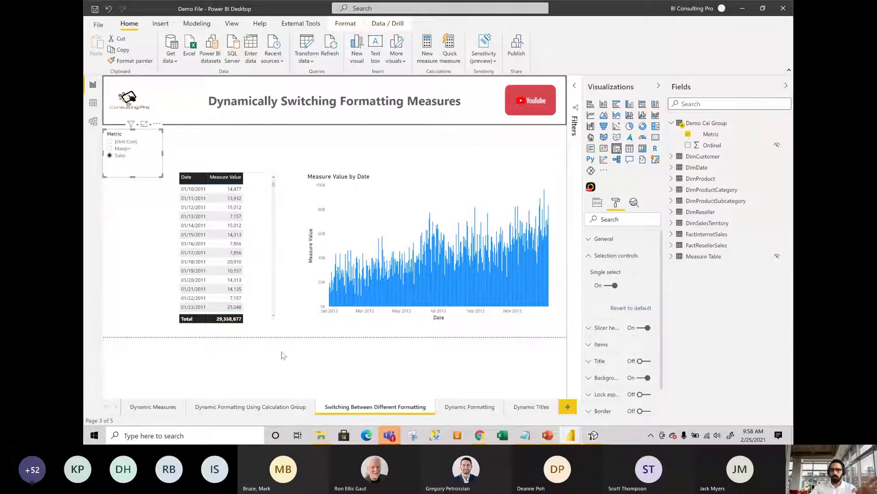
# Go to the Dynamic Formatting report page and bring Tabular Editor to the front.
pyautogui.click(471, 410)
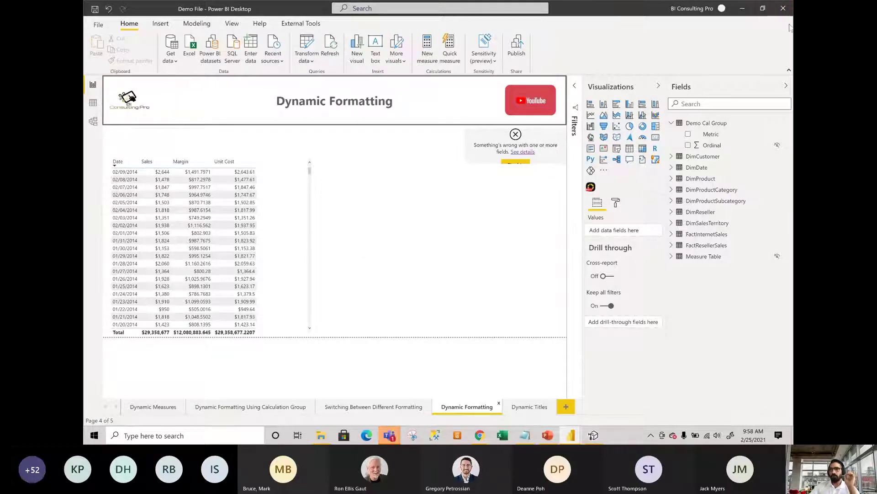
pyautogui.click(479, 435)
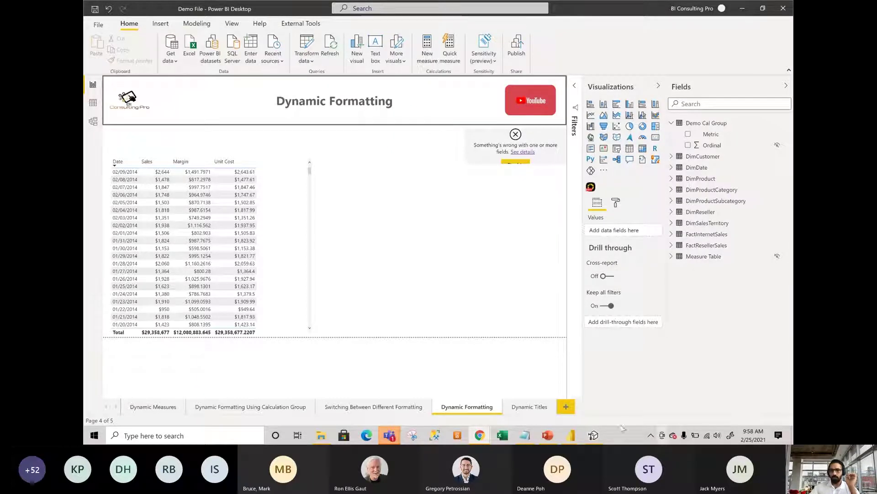
pyautogui.click(593, 436)
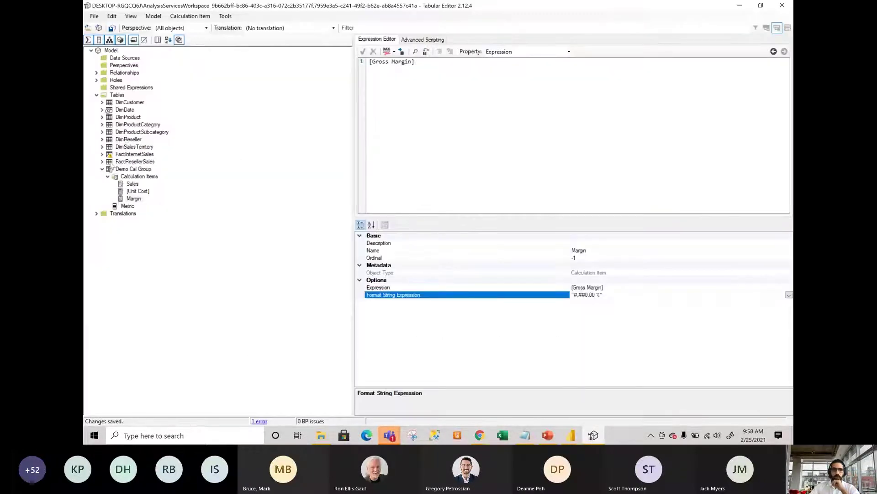
# Create a calculation group named Dynamic Formatting under Tables and expand it.
pyautogui.click(122, 96)
pyautogui.rightClick(123, 100)
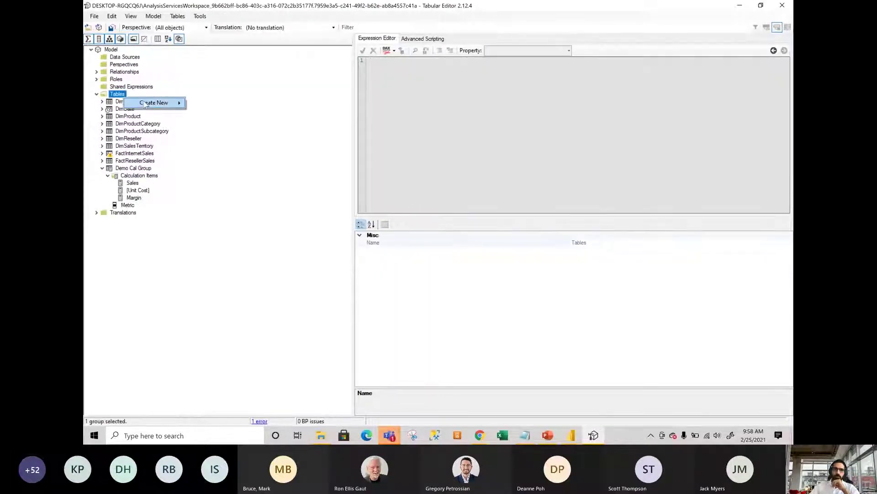
pyautogui.moveTo(178, 102)
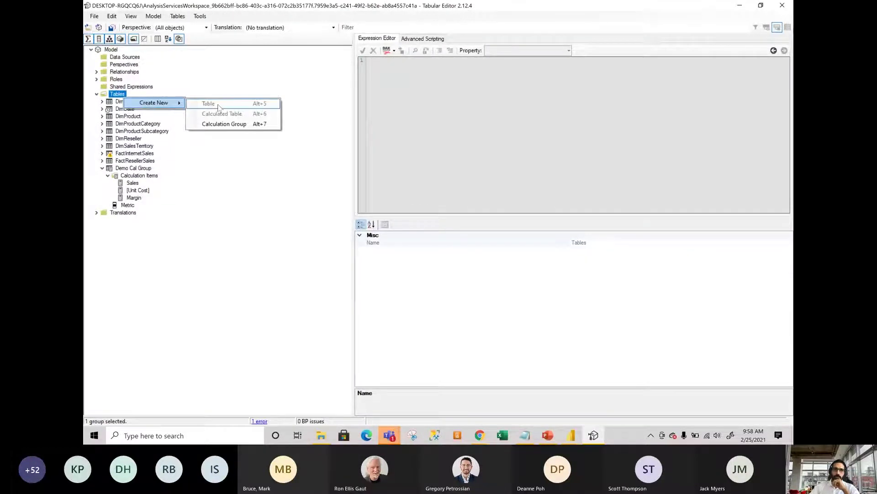
pyautogui.click(220, 125)
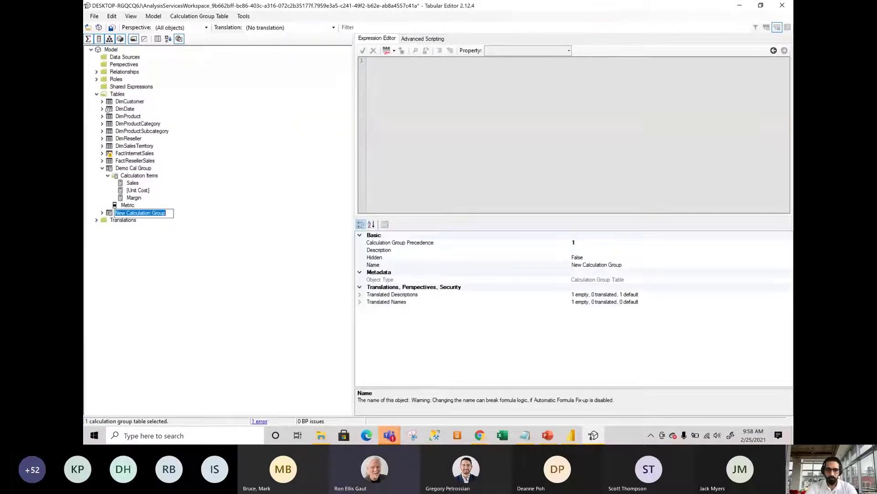
pyautogui.write('Dynamic Formatting')
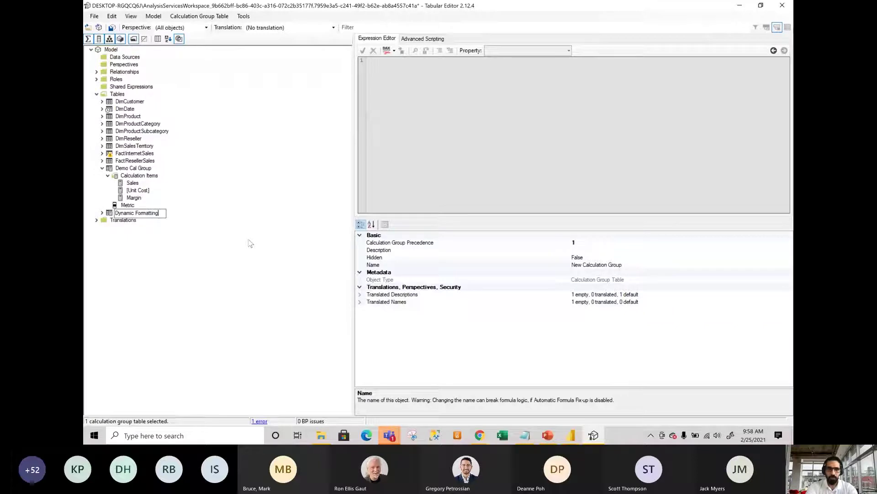
pyautogui.press('Return')
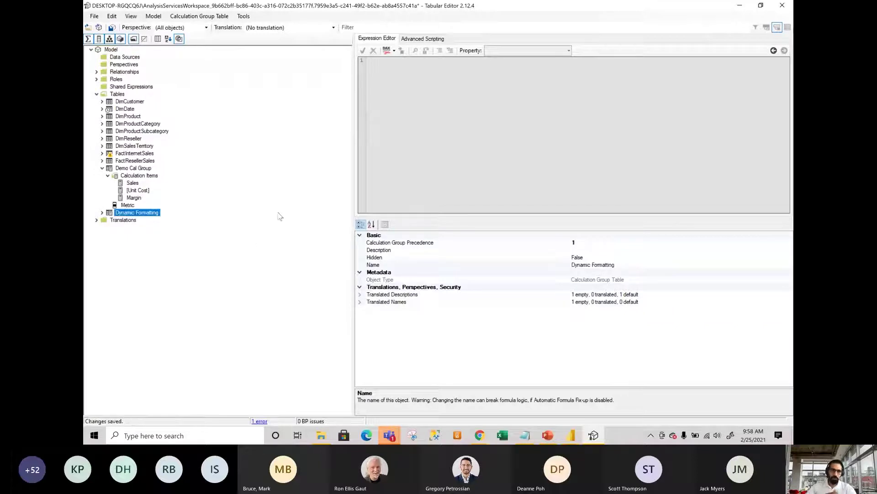
pyautogui.click(101, 213)
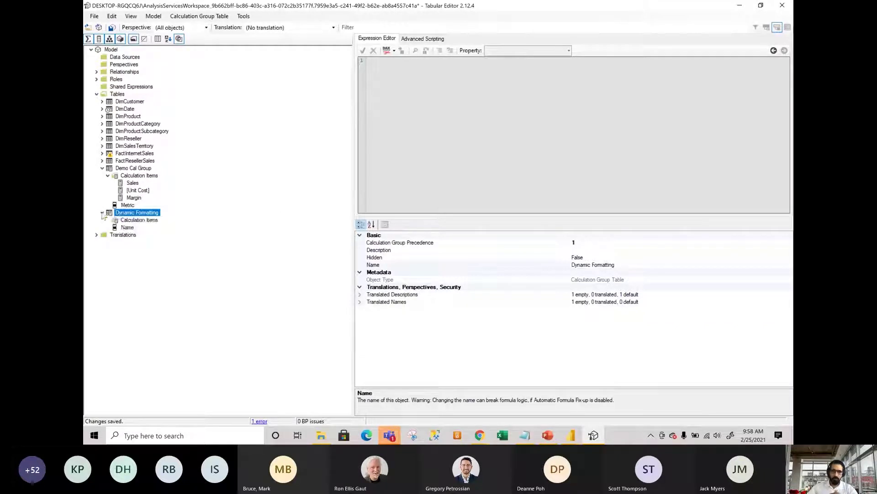
pyautogui.rightClick(138, 213)
pyautogui.moveTo(226, 220)
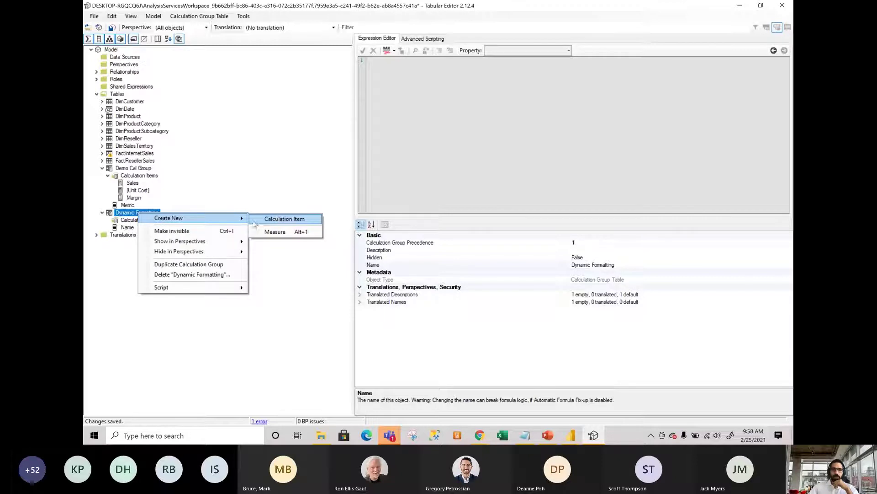
# Add a calculation item named Without Format to Dynamic Formatting.
pyautogui.click(277, 219)
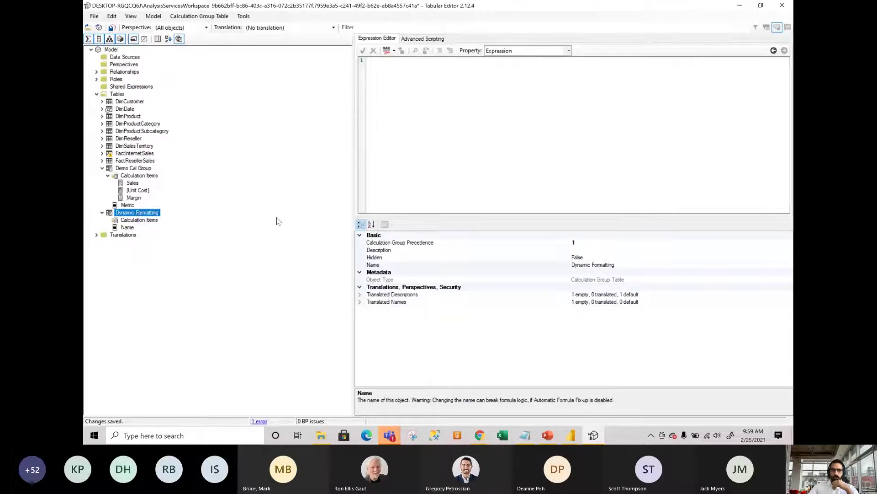
pyautogui.write('Wit')
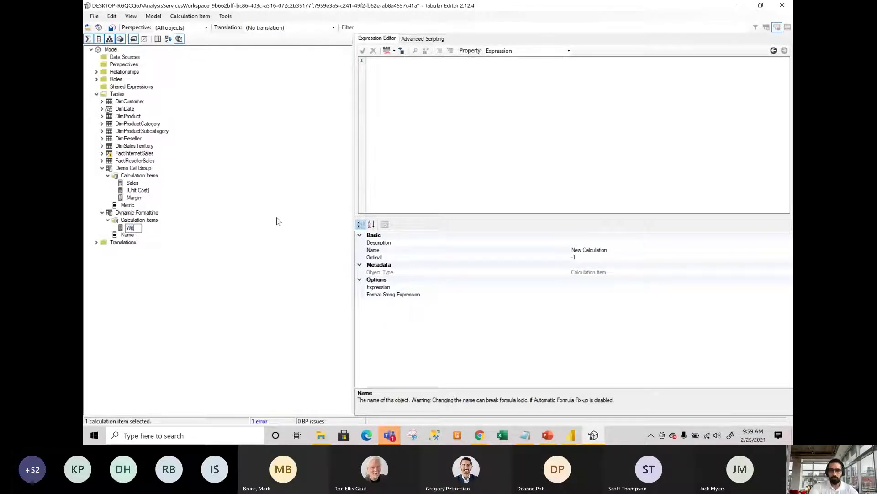
pyautogui.write('hout Format')
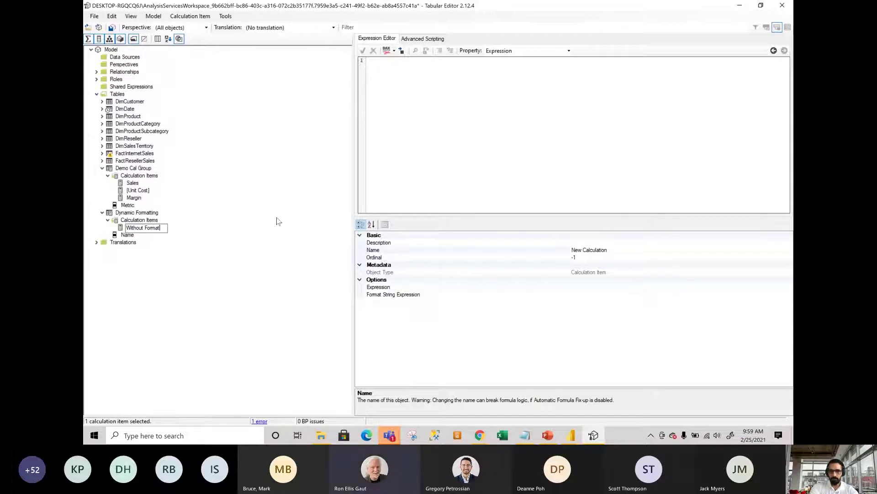
pyautogui.press('Return')
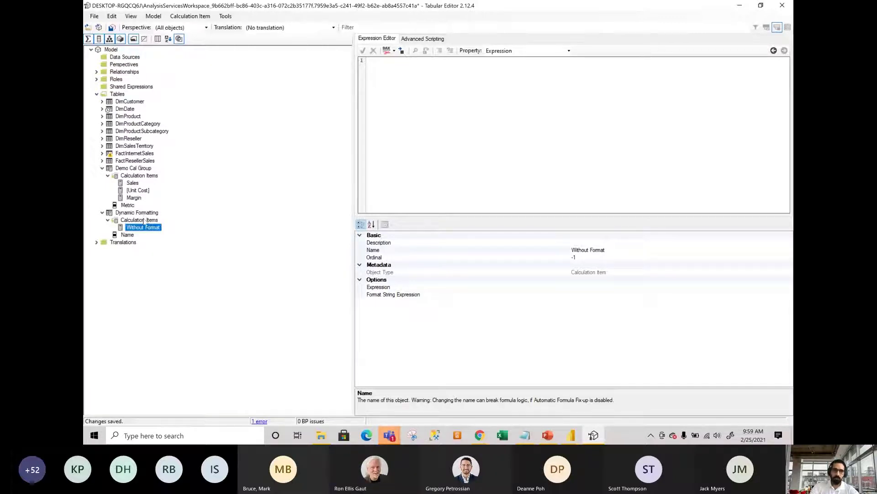
# Add a second calculation item named With Format and select its Expression property.
pyautogui.click(139, 220)
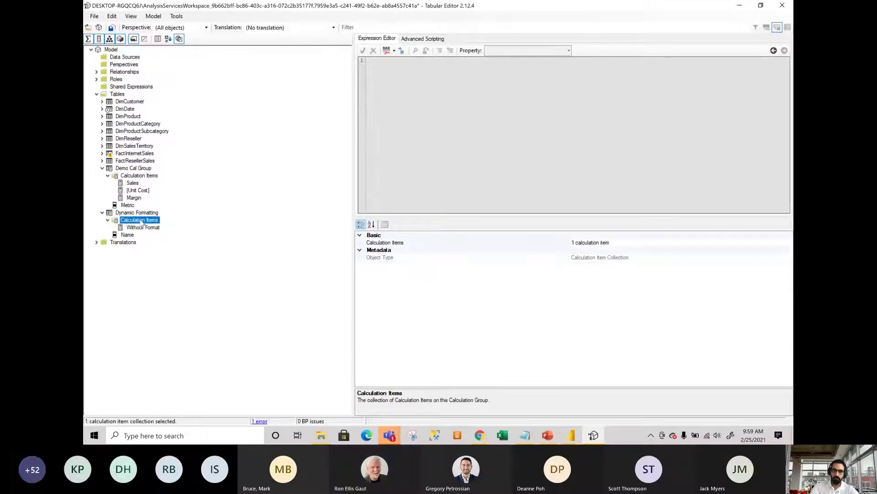
pyautogui.rightClick(139, 220)
pyautogui.click(168, 225)
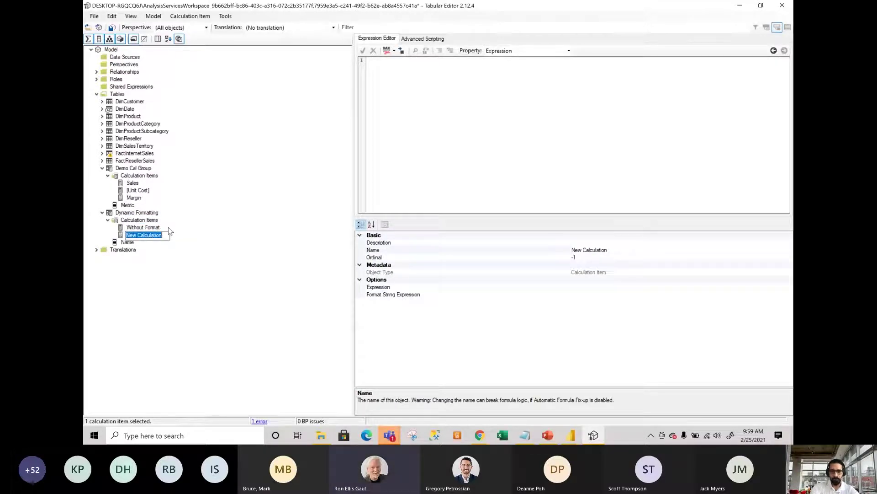
pyautogui.write('With Fo')
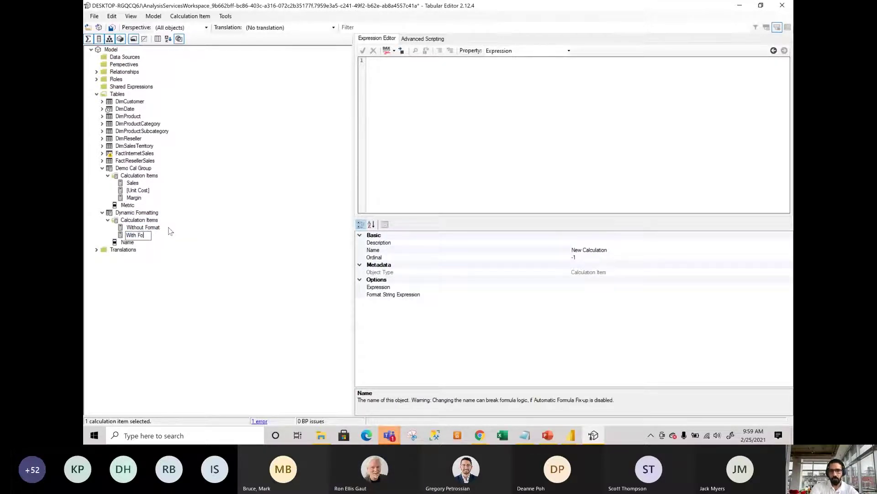
pyautogui.write('rmat')
pyautogui.press('Return')
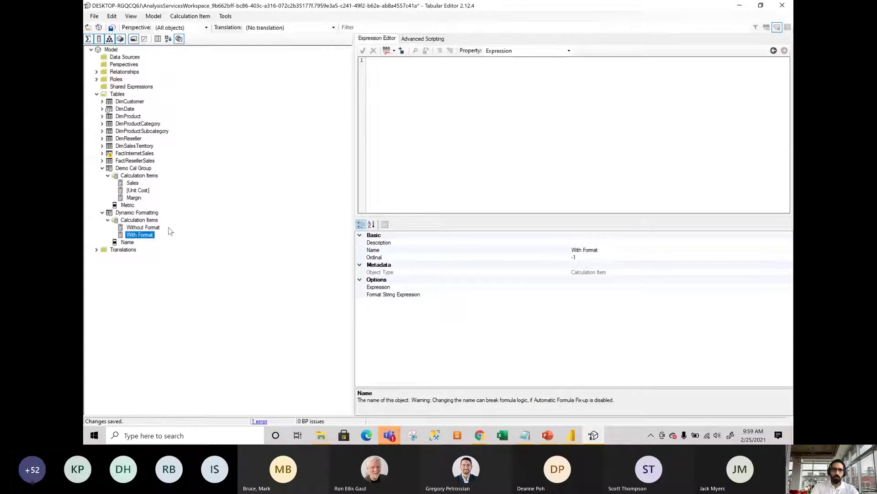
pyautogui.click(606, 287)
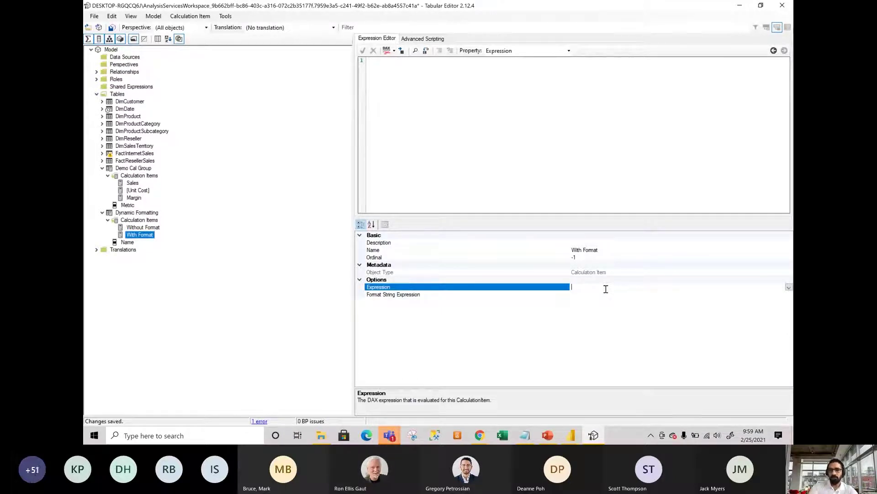
# Enter SELECTEDMEASURE() as With Format's expression, then clear it and select Without Format.
pyautogui.write('SELECTEDMEASURE()')
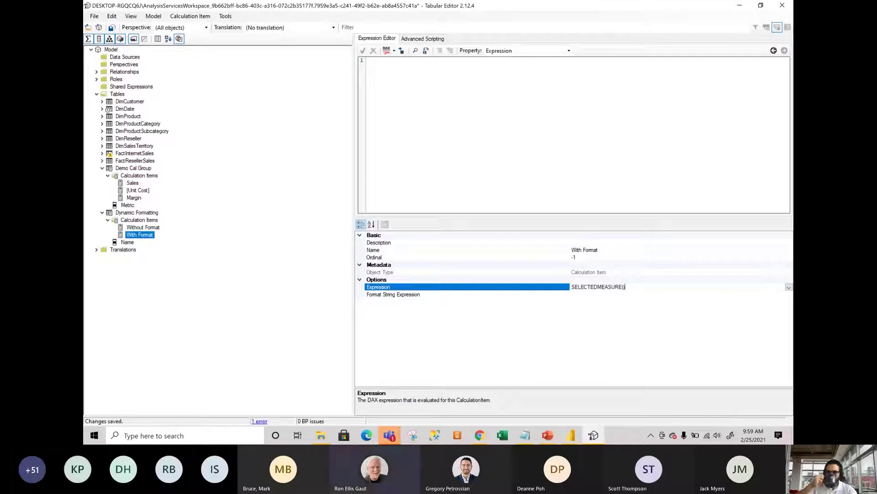
pyautogui.click(600, 295)
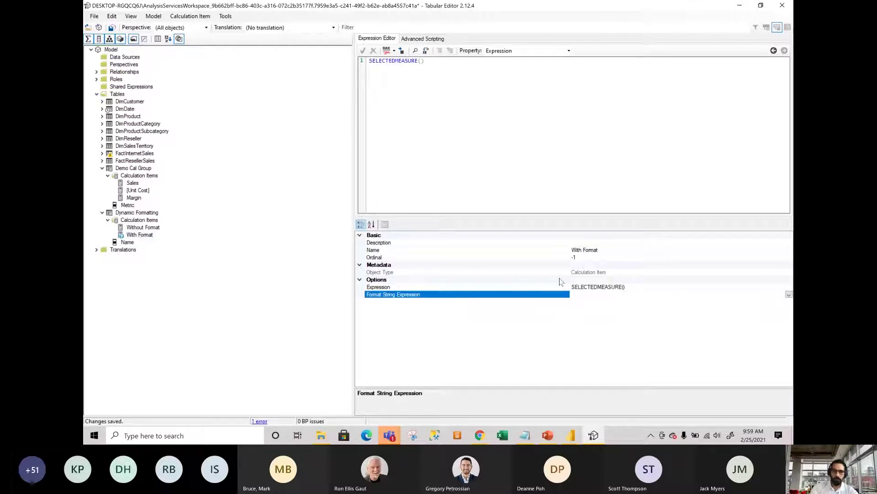
pyautogui.click(640, 288)
pyautogui.moveTo(634, 288); pyautogui.dragTo(576, 290)
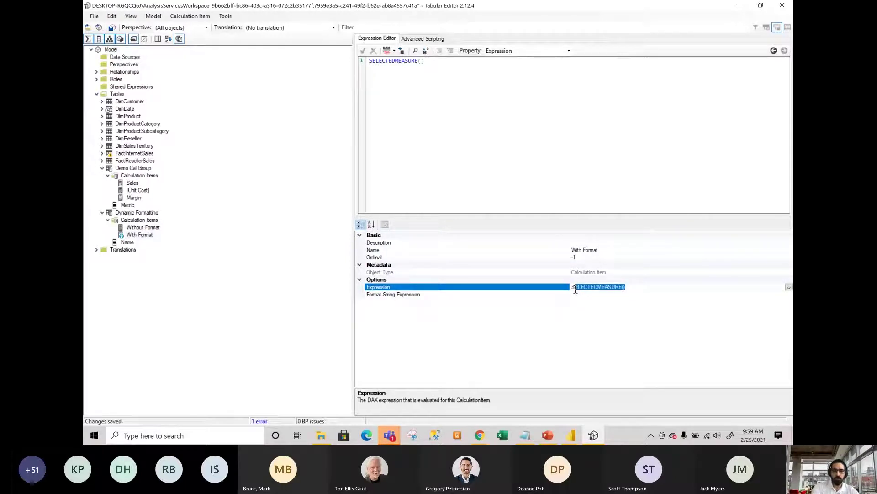
pyautogui.press('BackSpace')
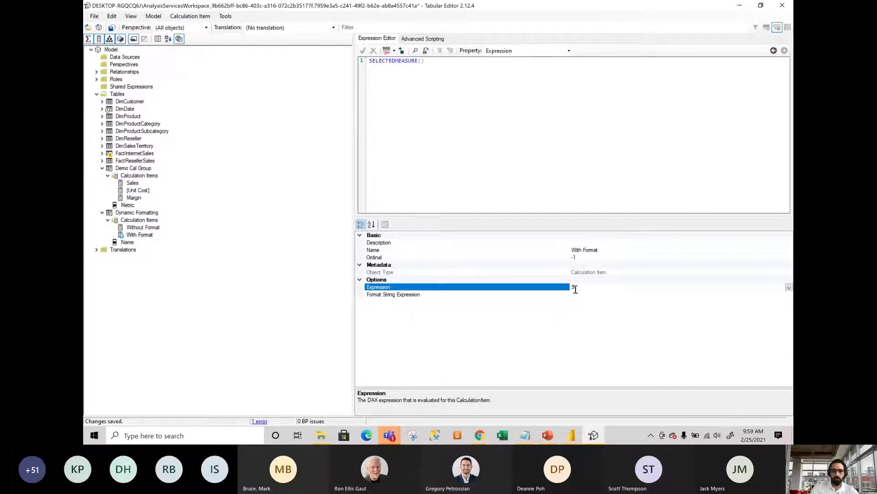
pyautogui.click(150, 228)
# Type SELECTEDMEASURE into the Without Format item's Expression property.
pyautogui.click(602, 287)
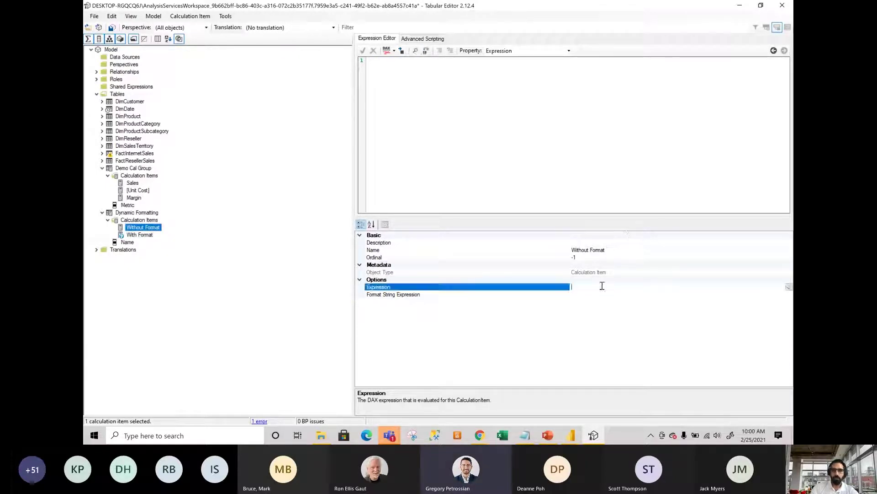
pyautogui.write('SELE')
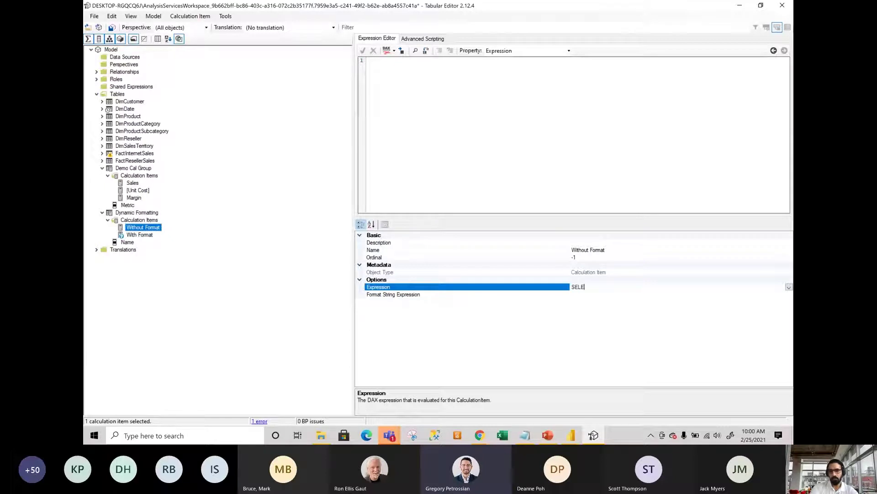
pyautogui.write('CTEDMEA')
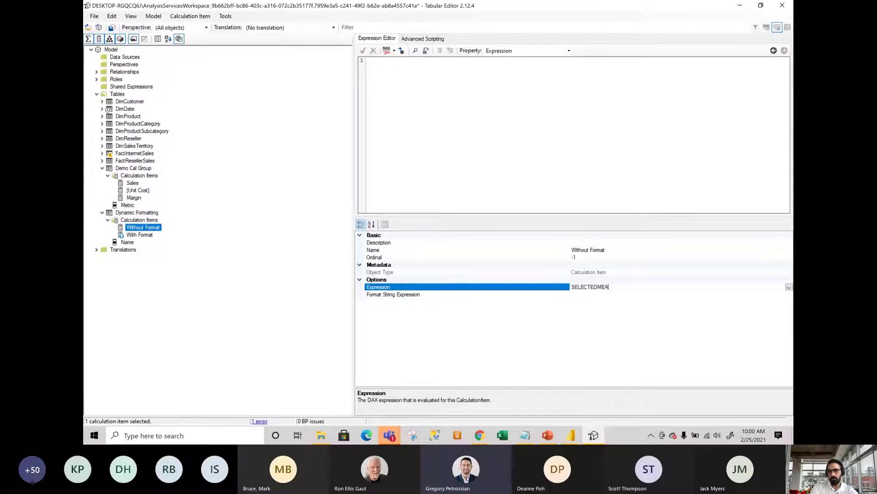
pyautogui.write('SURE(')
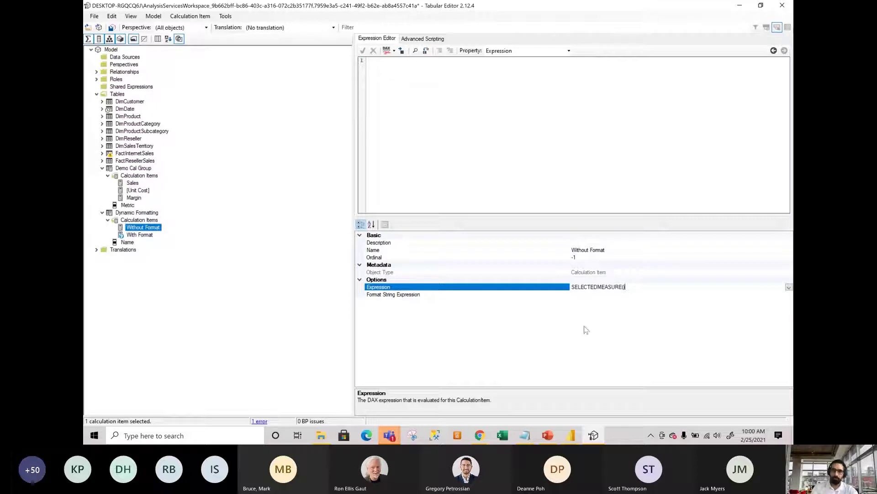
# Give Without Format the quoted format string "#,0", then select With Format's format string property.
pyautogui.click(593, 295)
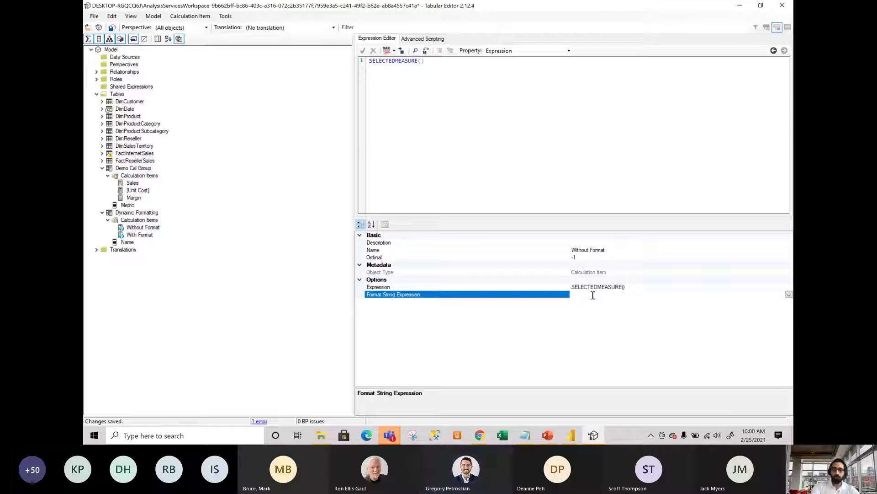
pyautogui.write('"')
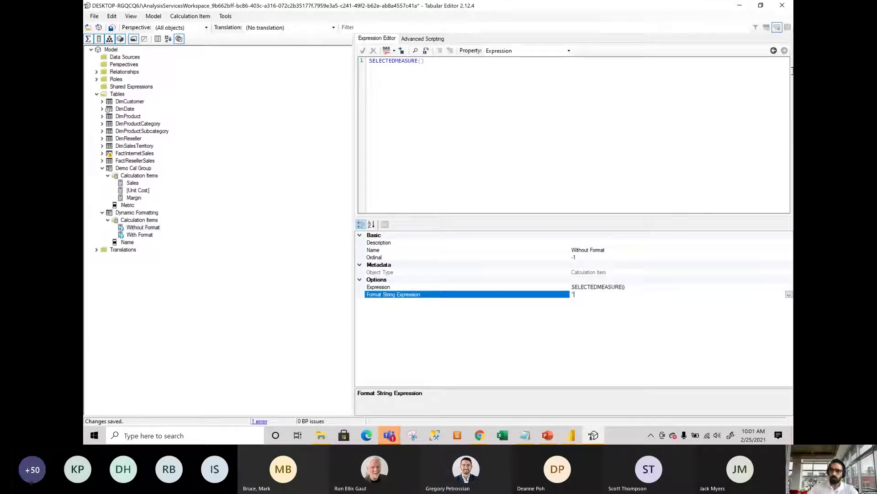
pyautogui.hotkey('alt', 'Tab')
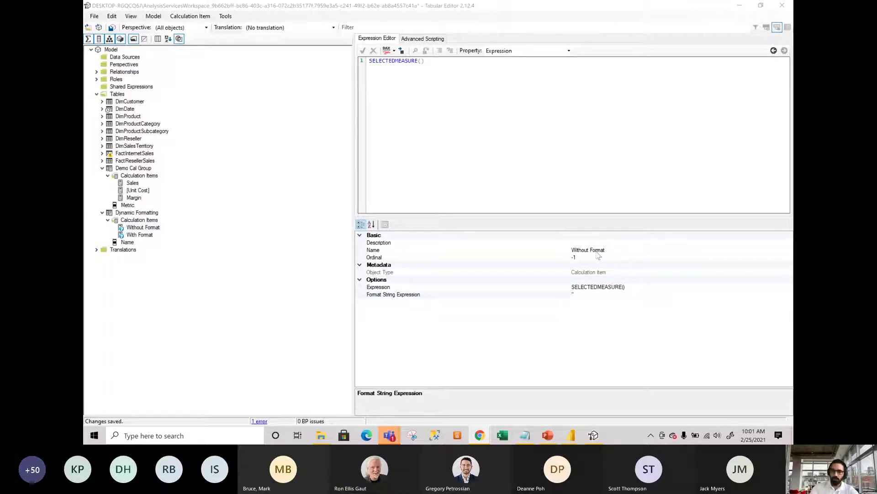
pyautogui.click(589, 294)
pyautogui.write('"#')
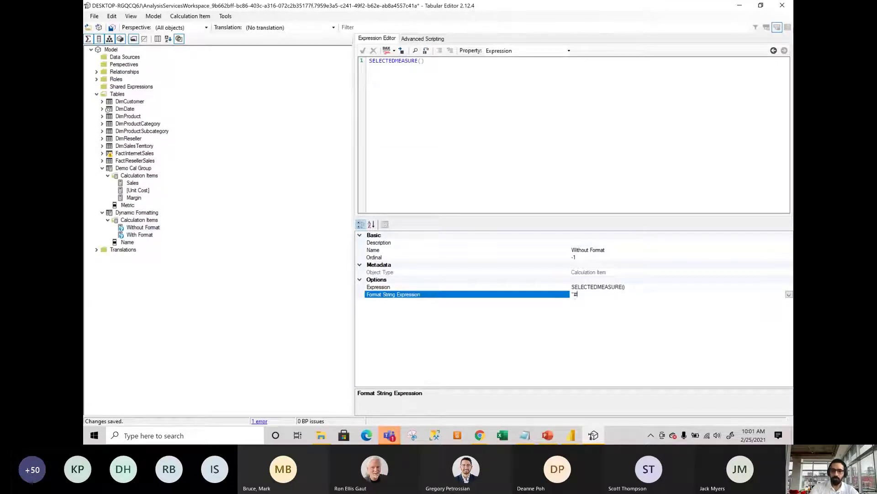
pyautogui.write('.0"')
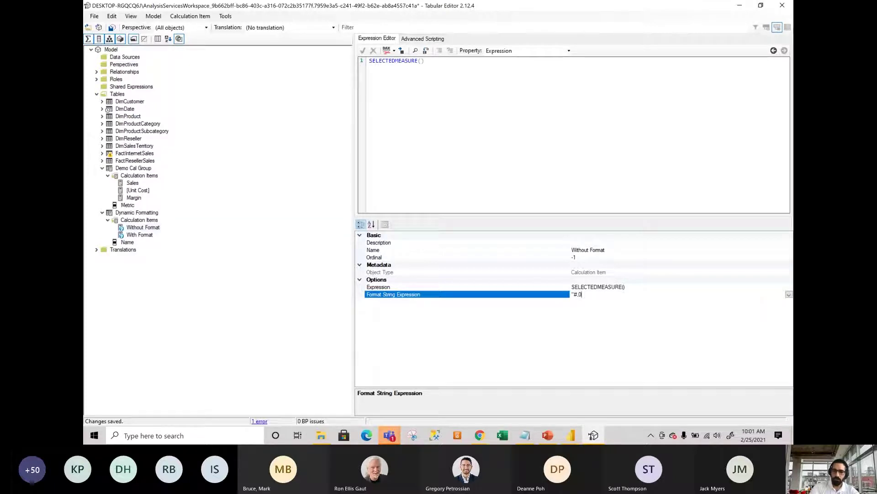
pyautogui.click(143, 238)
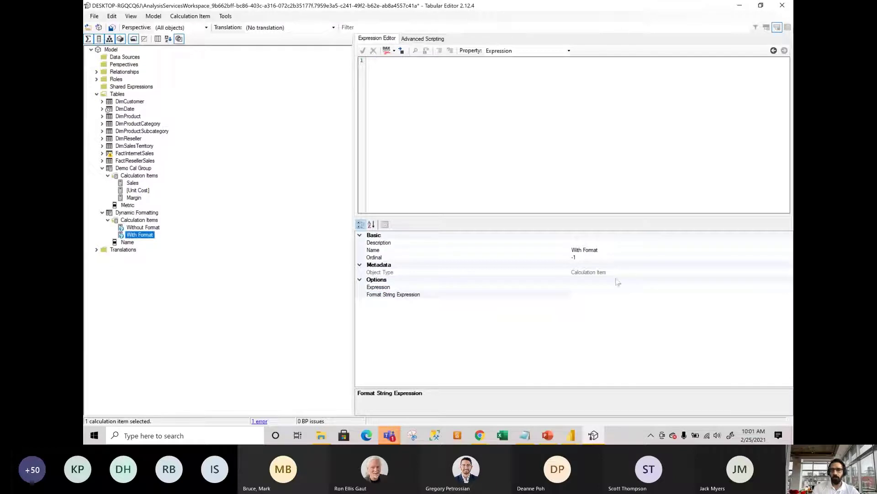
pyautogui.click(593, 295)
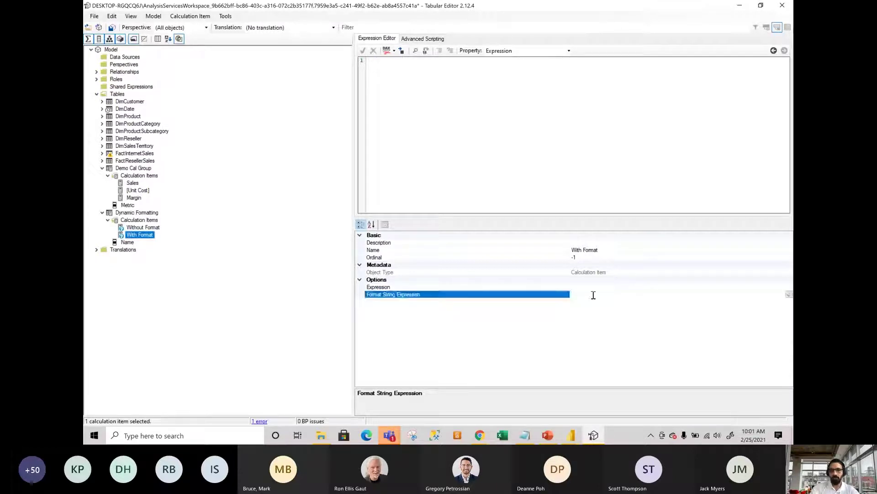
# Type SELECTEDMEASURE() into With Format's format string, then cut it back out.
pyautogui.write('SELECTED')
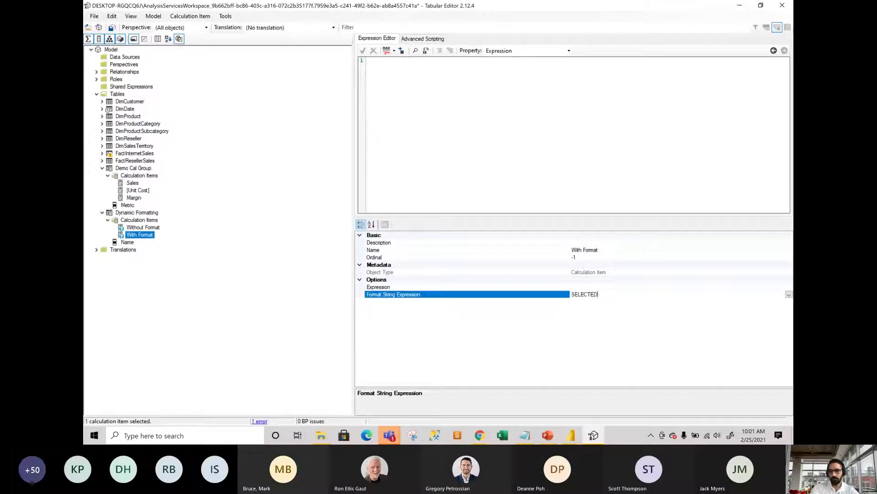
pyautogui.write('MEASURE()')
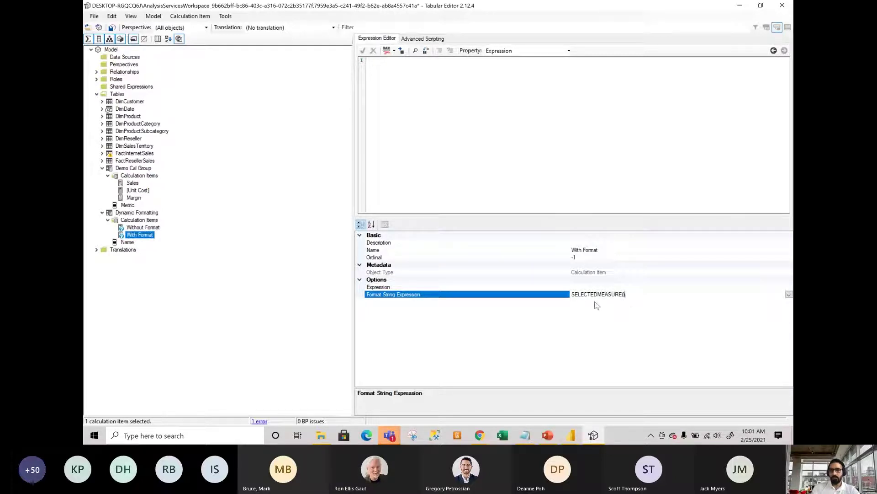
pyautogui.hotkey('ctrl', 's')
pyautogui.click(620, 288)
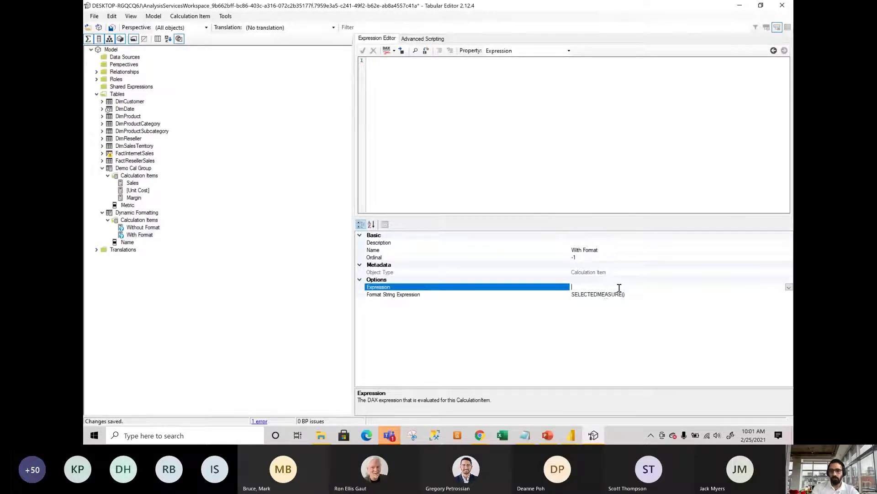
pyautogui.click(627, 294)
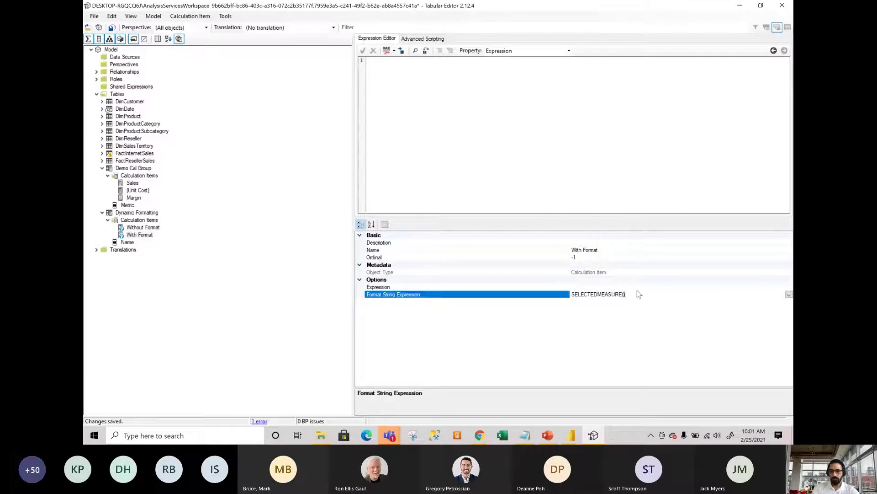
pyautogui.click(638, 291)
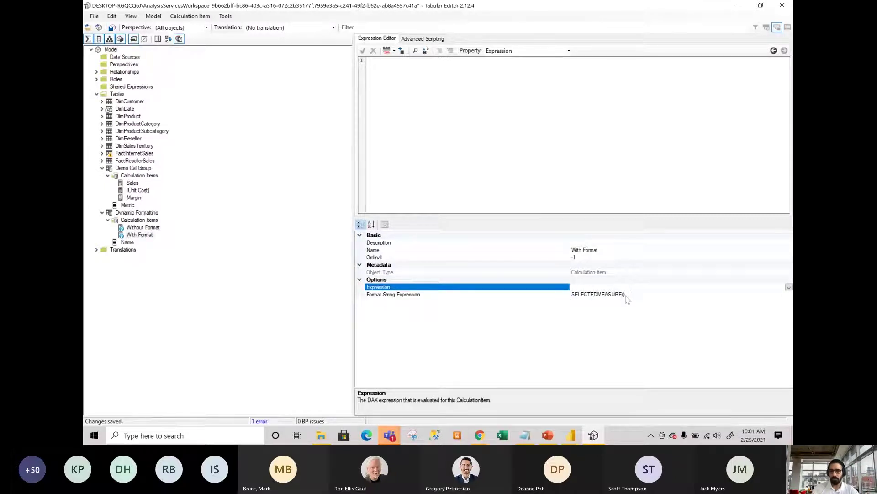
pyautogui.click(627, 295)
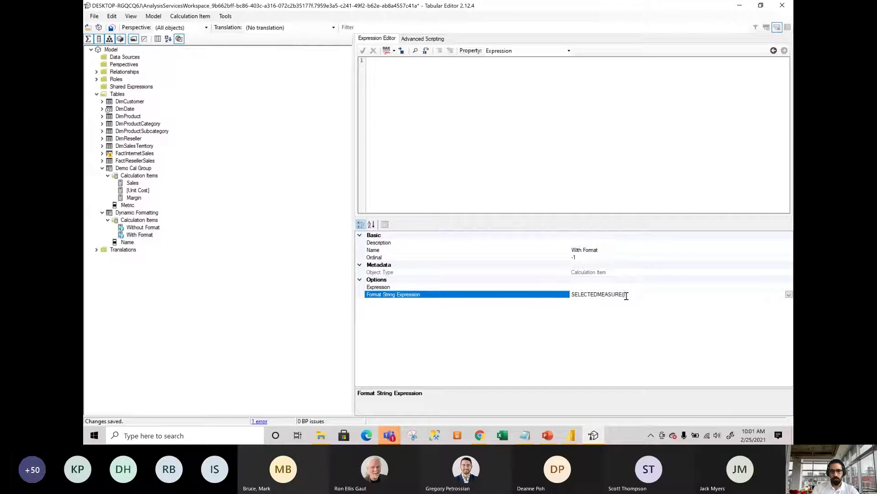
pyautogui.moveTo(626, 295); pyautogui.dragTo(571, 295)
pyautogui.hotkey('ctrl', 'c')
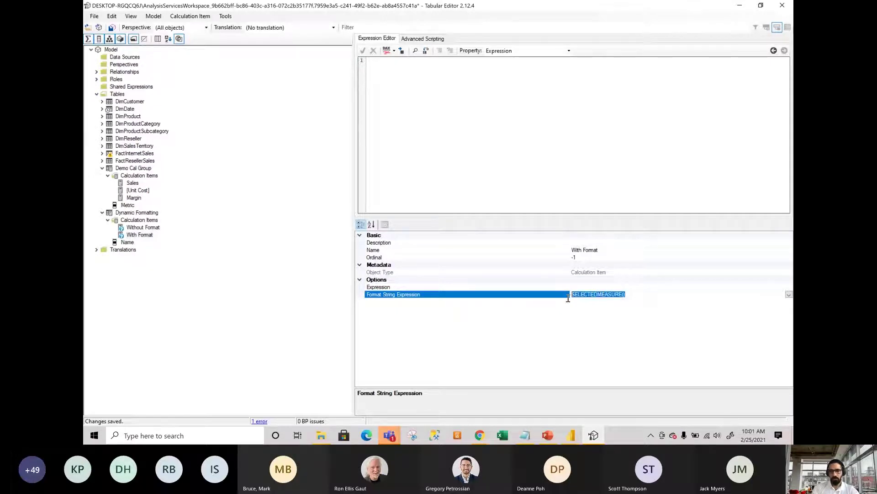
pyautogui.press('BackSpace')
# Paste SELECTEDMEASURE() into With Format's Expression, leaving its format string empty.
pyautogui.click(584, 287)
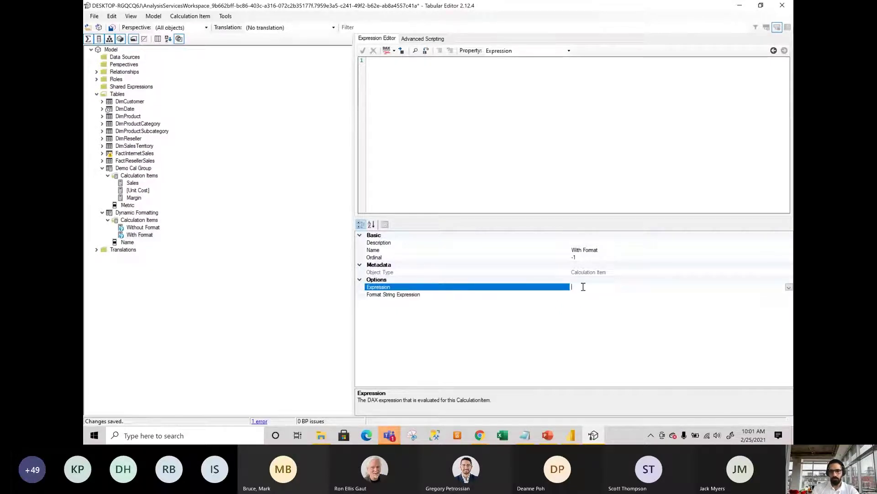
pyautogui.hotkey('ctrl', 'v')
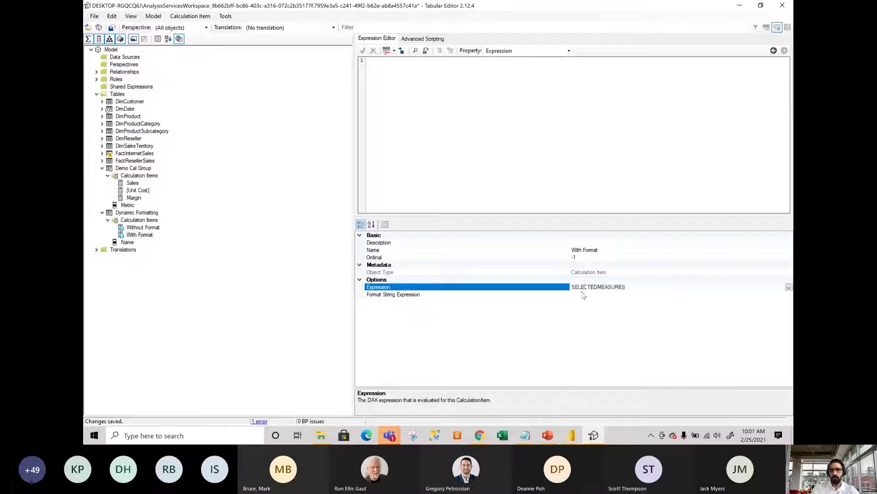
pyautogui.click(584, 295)
pyautogui.click(789, 295)
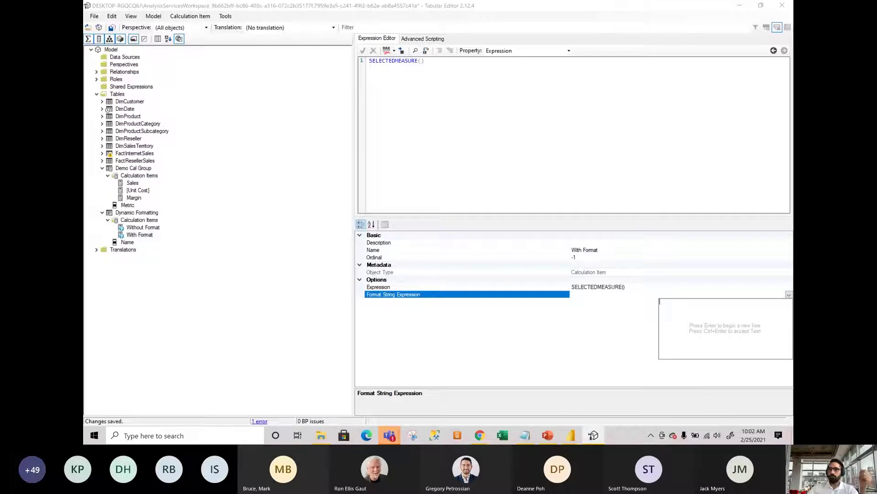
# Start With Format's format string with VAR _Measure = SELECTEDVALUE('Measure Table'[Measure Name].
pyautogui.press('Escape')
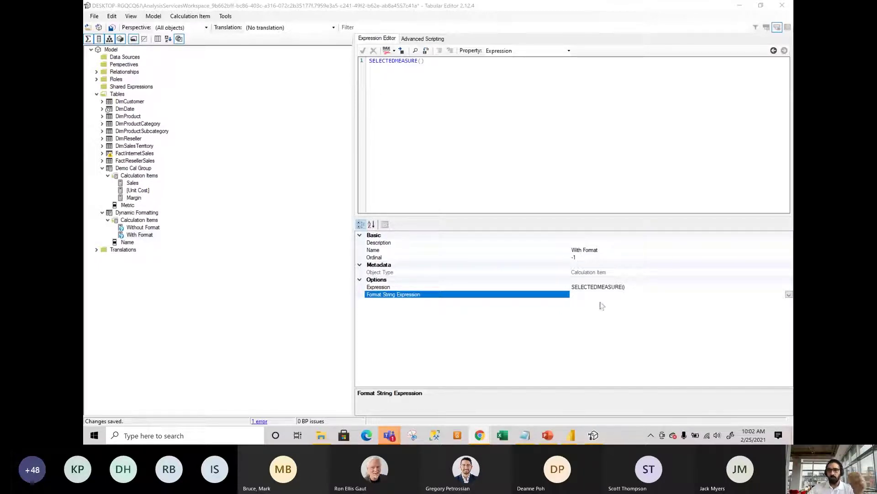
pyautogui.click(789, 294)
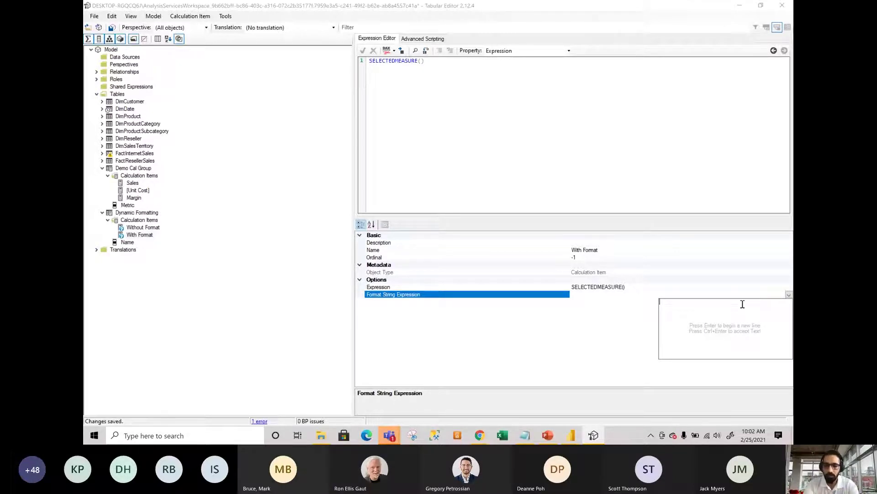
pyautogui.write('VAR ')
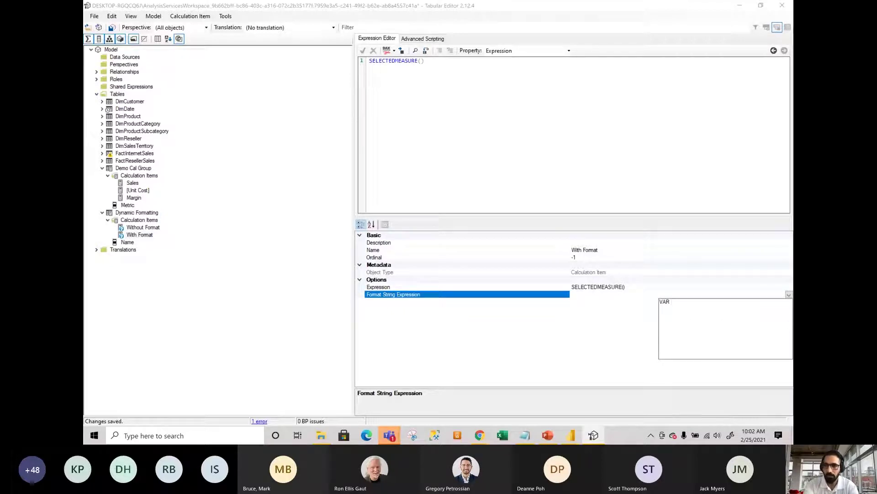
pyautogui.write('_Measure')
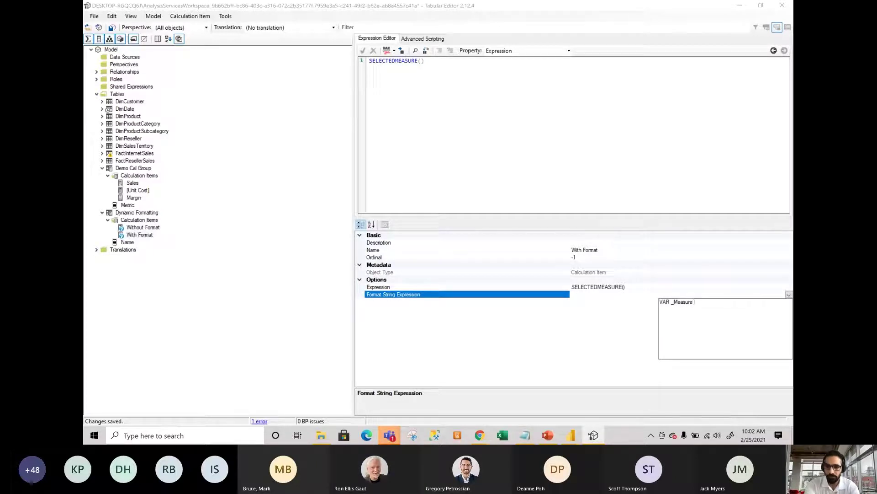
pyautogui.write(' = ')
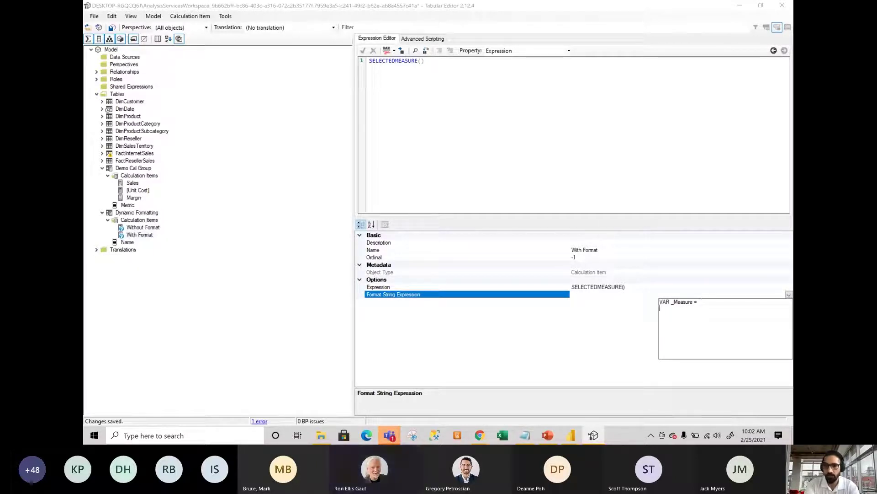
pyautogui.write('SELECTED')
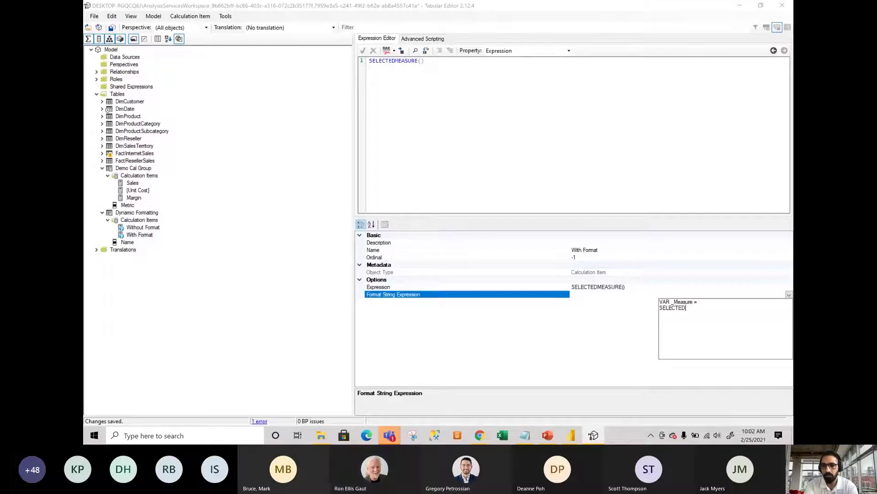
pyautogui.write('VALUE(')
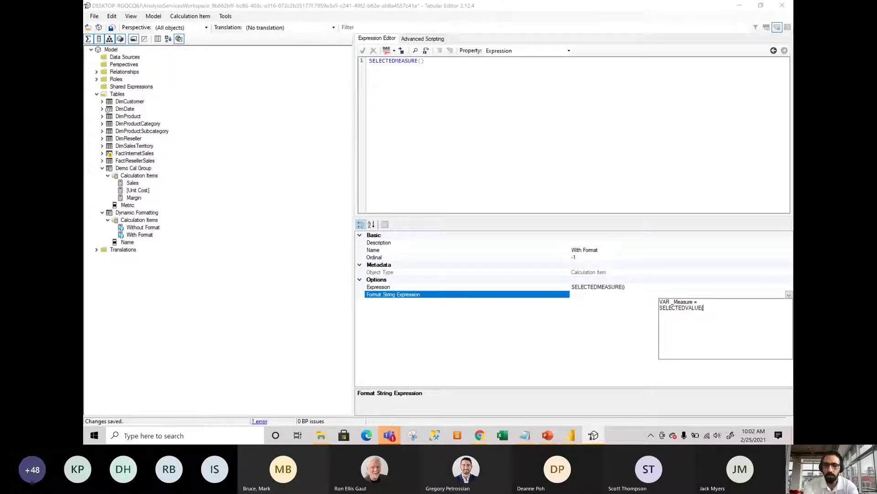
pyautogui.write("'")
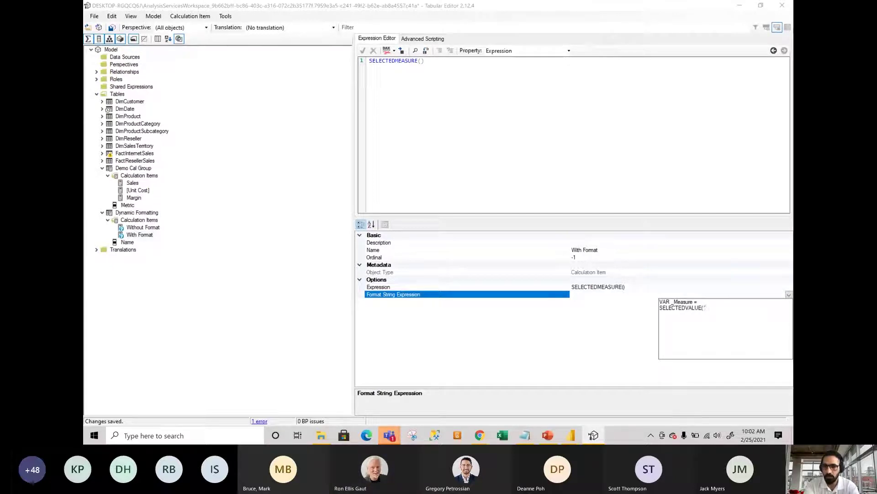
pyautogui.write('Measure Ta')
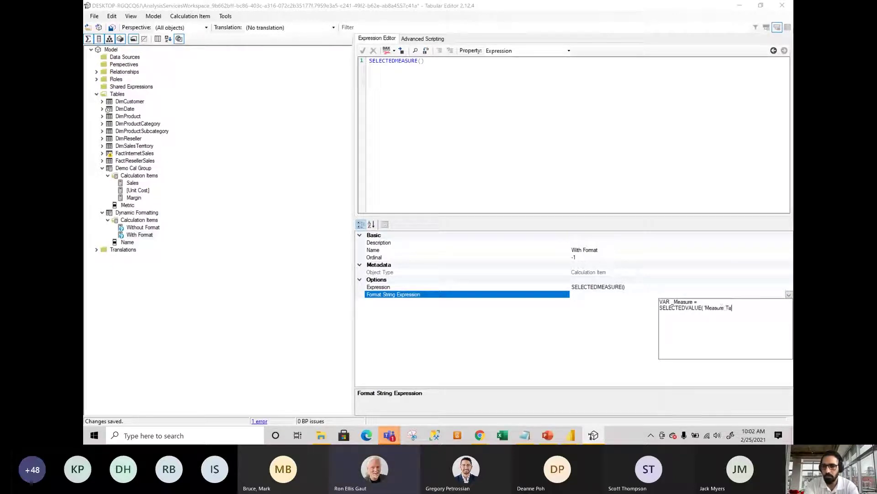
pyautogui.write('ble')
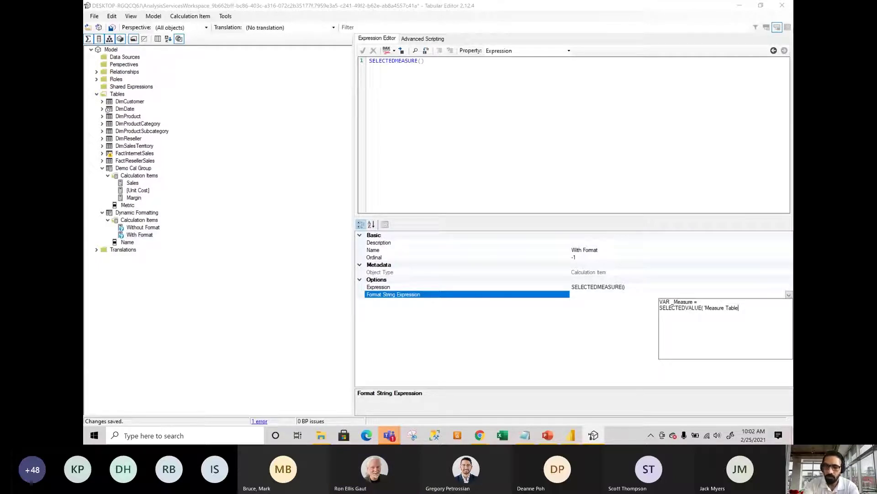
pyautogui.write("'[")
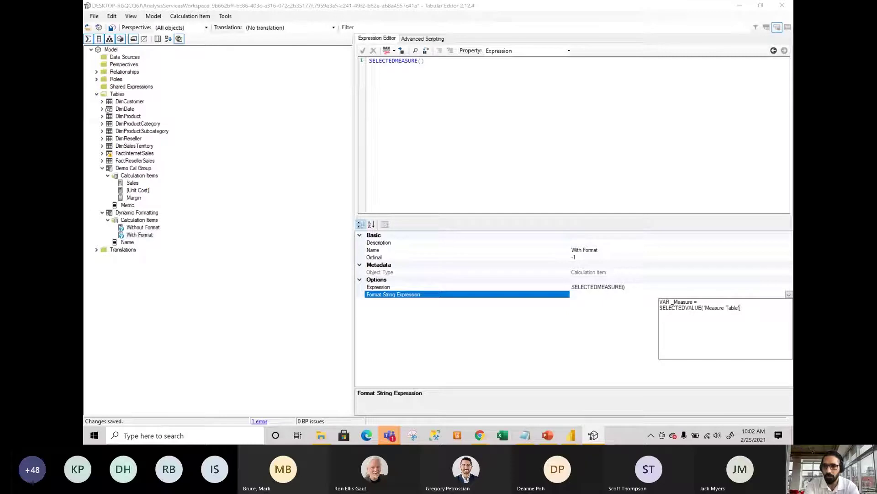
pyautogui.press('BackSpace')
pyautogui.write('[Measure')
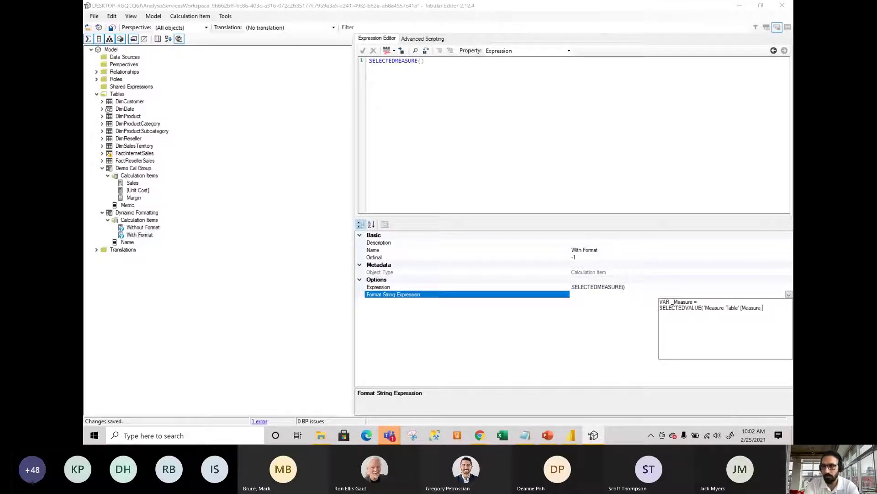
pyautogui.write(' Name]')
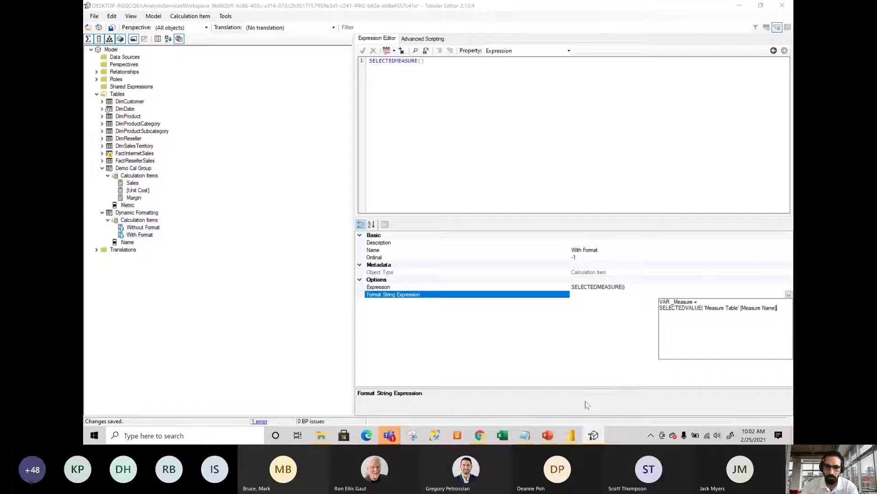
pyautogui.click(569, 438)
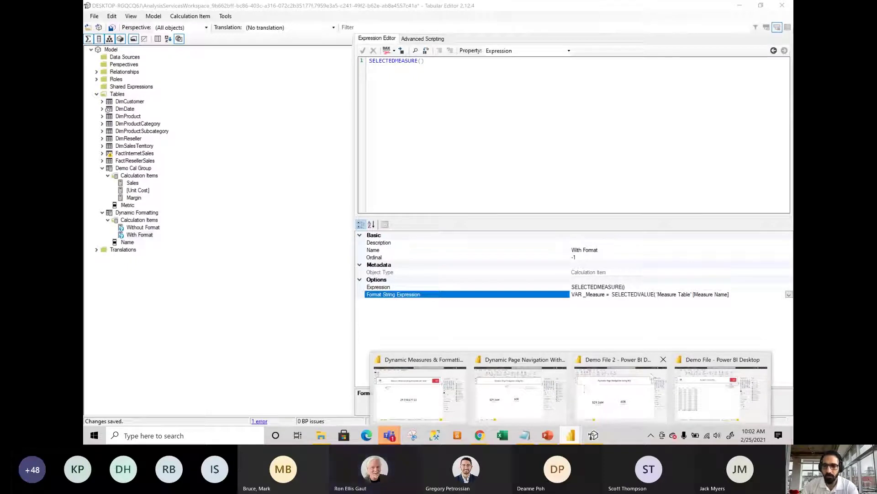
pyautogui.click(704, 366)
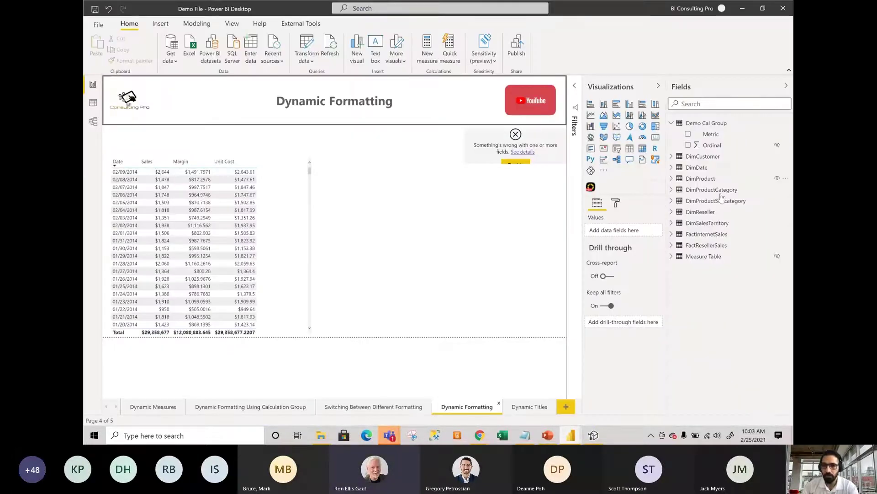
pyautogui.click(715, 104)
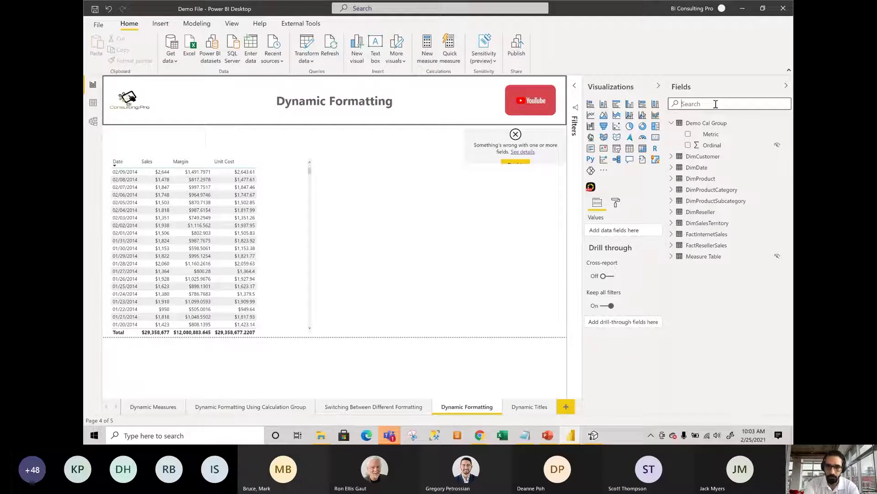
pyautogui.write('dynam')
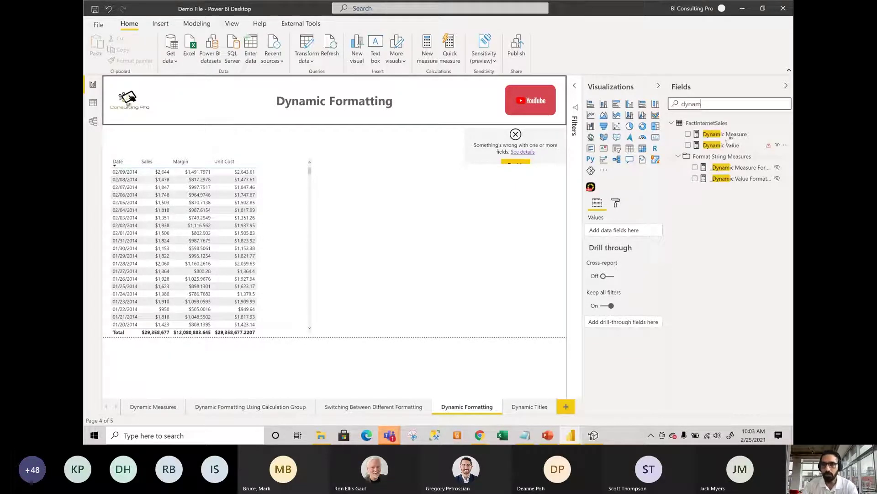
pyautogui.click(724, 136)
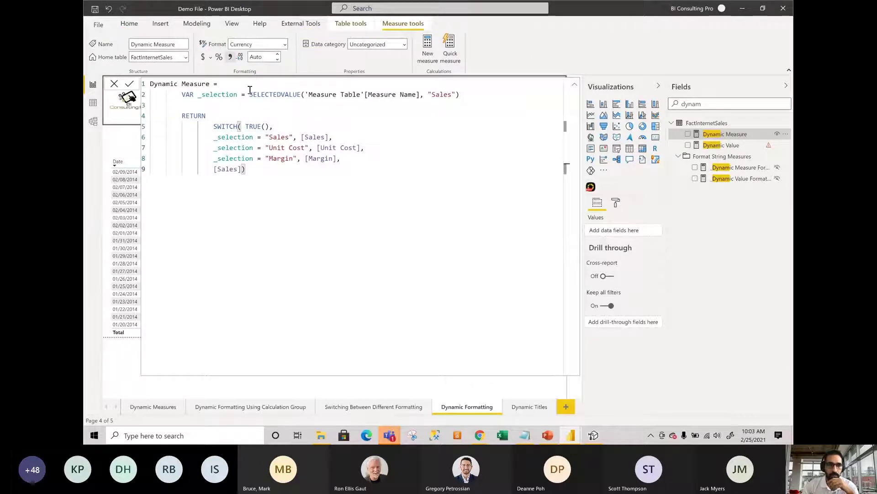
pyautogui.moveTo(249, 94); pyautogui.dragTo(341, 94)
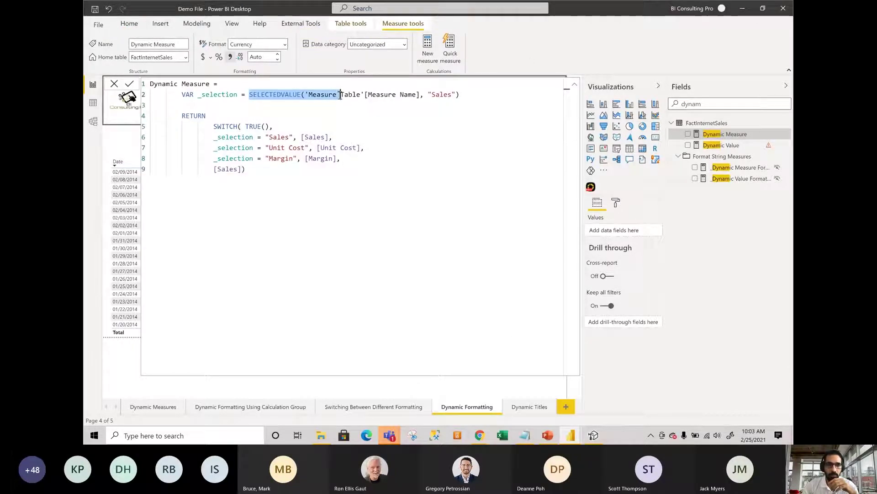
pyautogui.keyDown('shift'); pyautogui.click(425, 94); pyautogui.keyUp('shift')
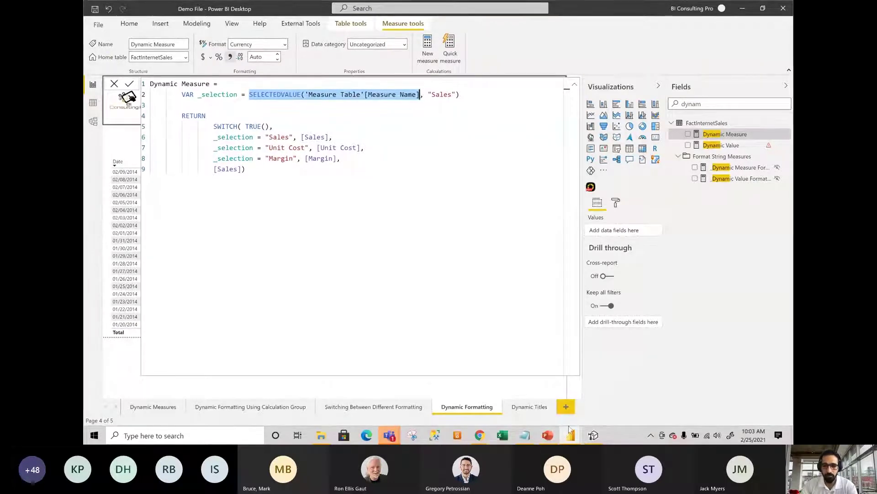
pyautogui.click(595, 434)
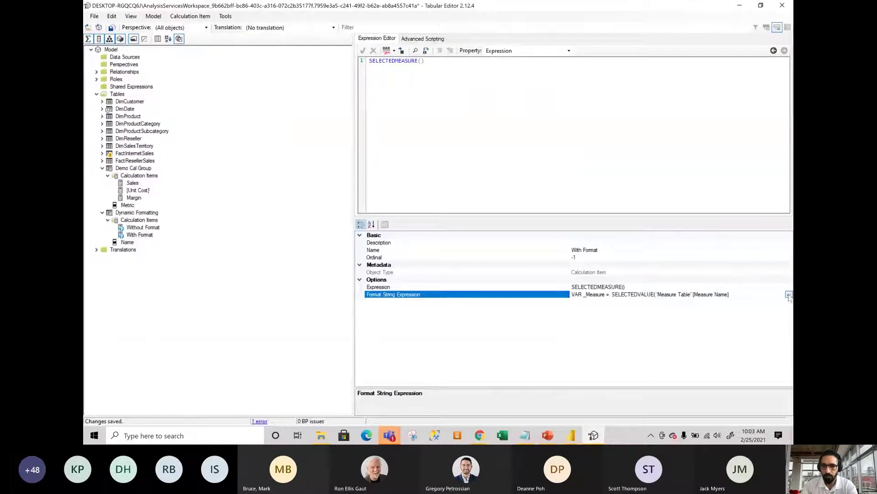
# Finish the _Measure line with SELECTEDMEASURENAME() and add a VAR formatstring line.
pyautogui.click(789, 294)
pyautogui.moveTo(776, 307); pyautogui.dragTo(657, 311)
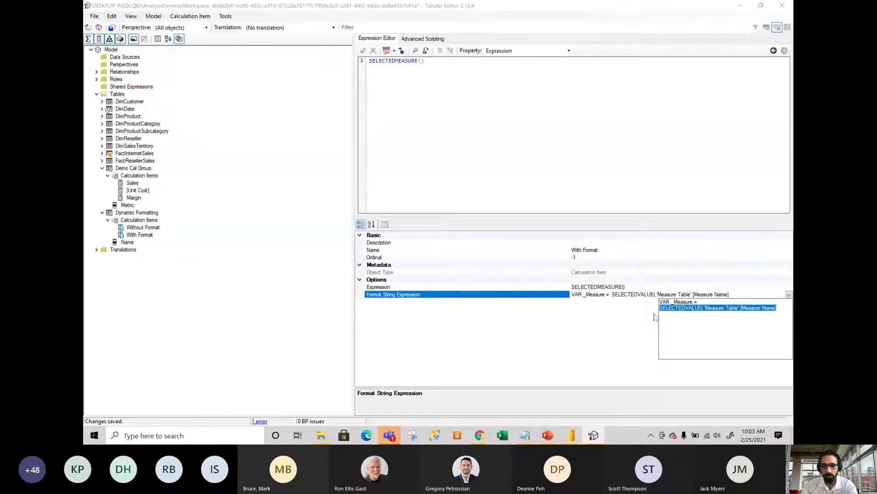
pyautogui.click(655, 317)
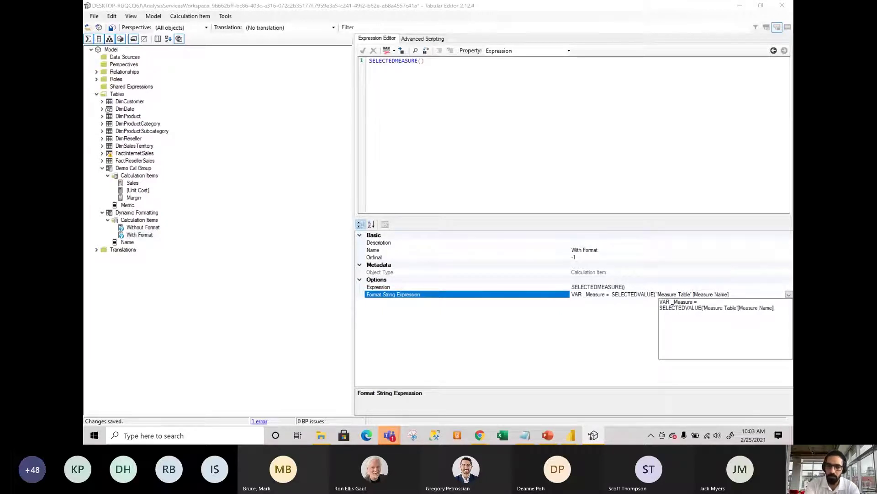
pyautogui.write('SELE')
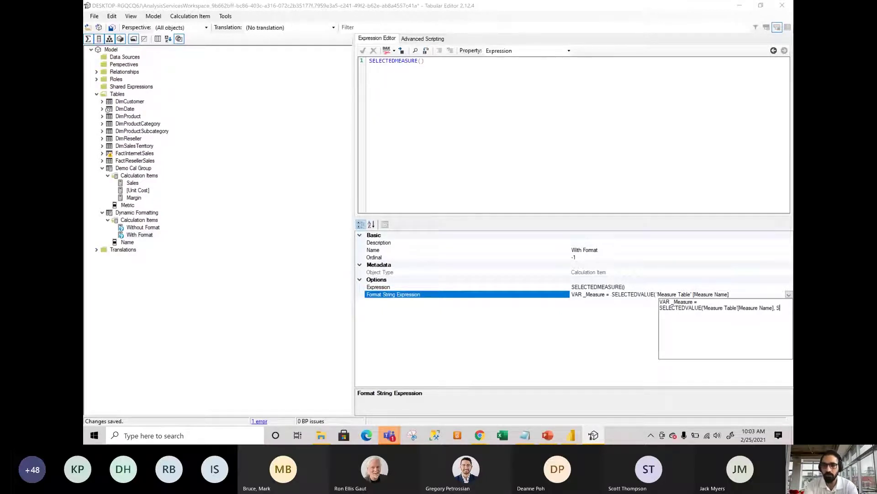
pyautogui.write('CTED')
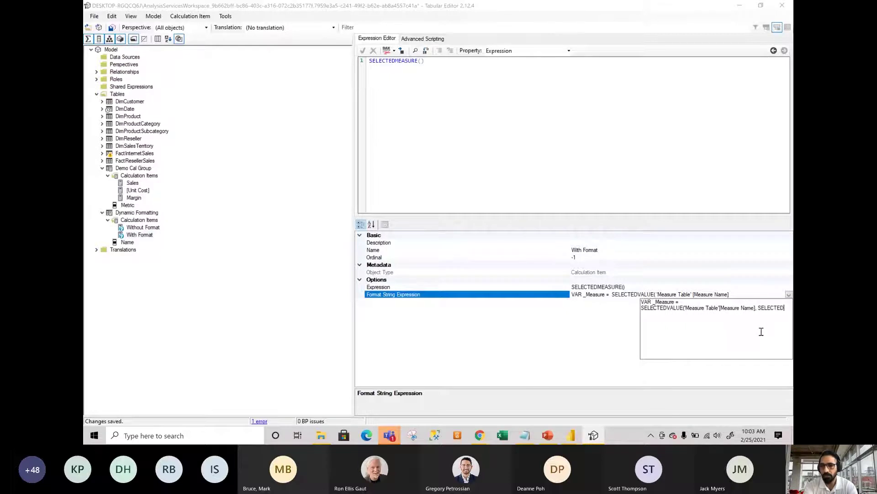
pyautogui.write('MEASURE')
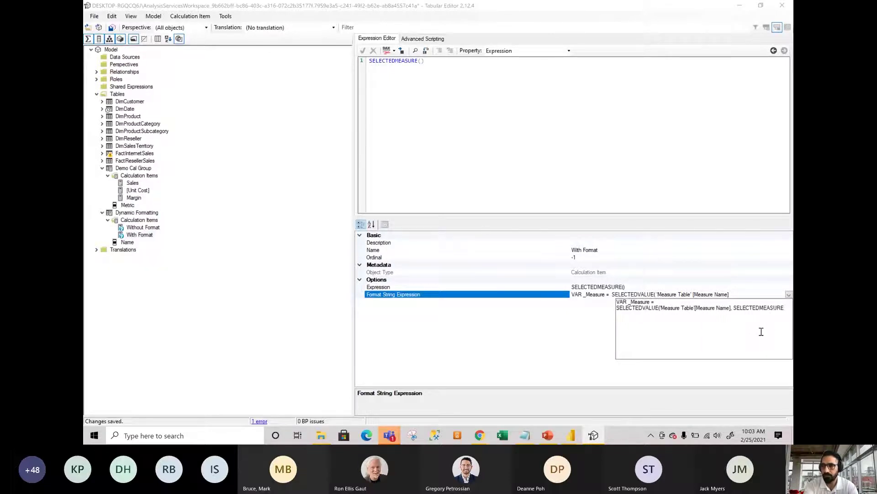
pyautogui.write('NAME')
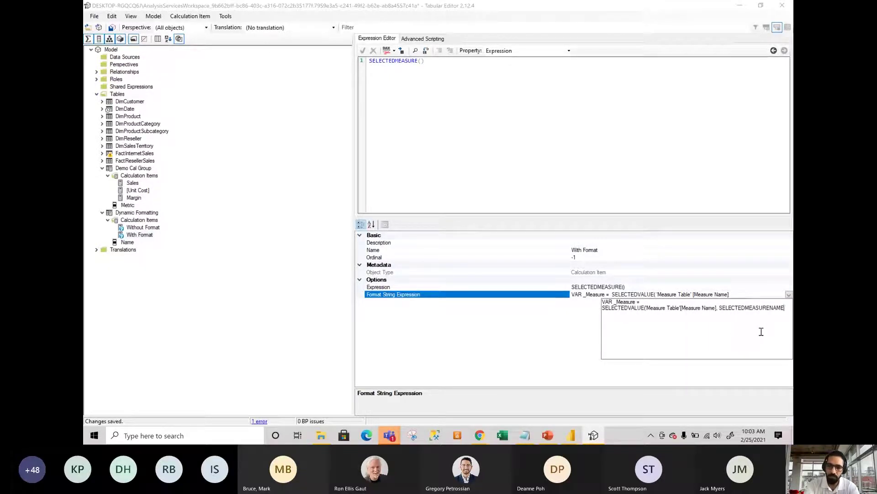
pyautogui.write('()')
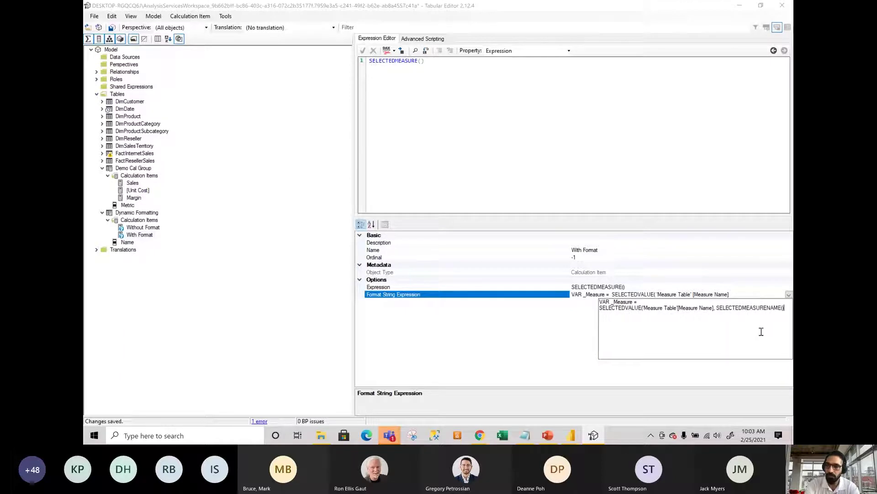
pyautogui.write(' )')
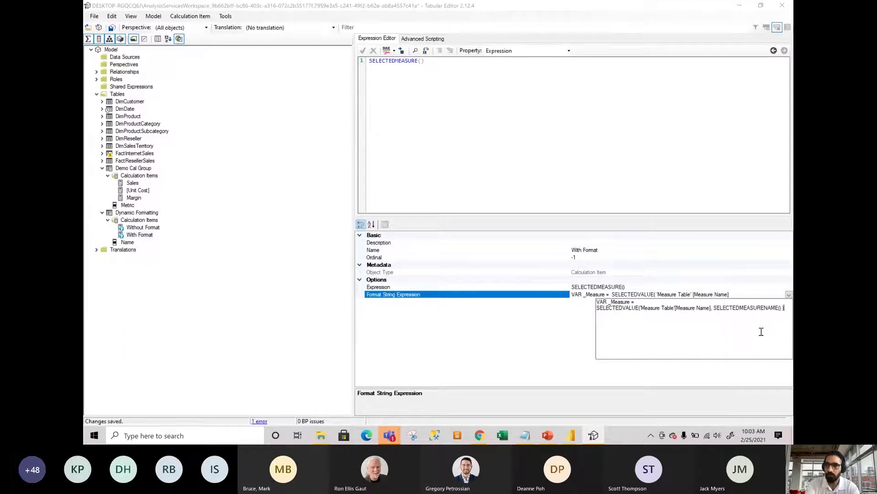
pyautogui.press('Return')
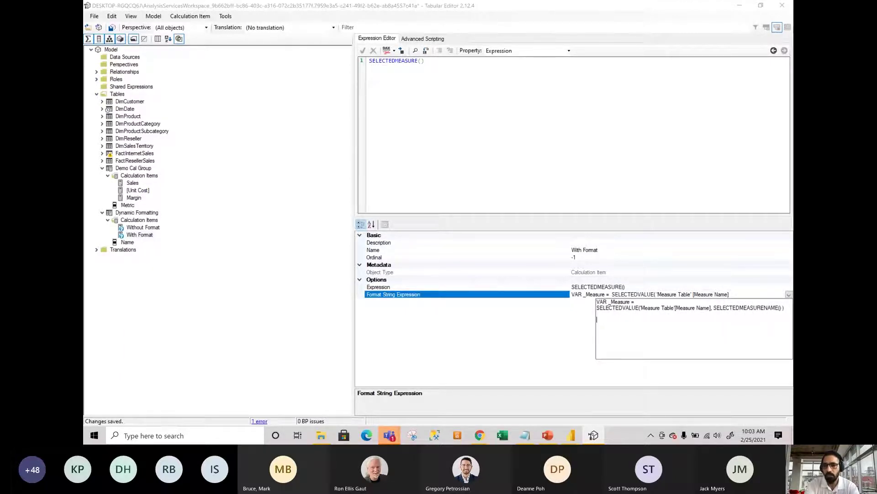
pyautogui.write('VAR for')
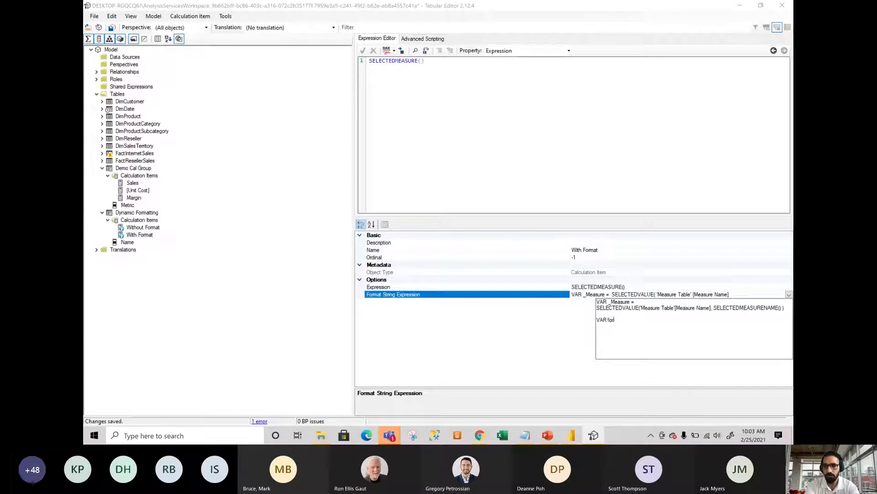
pyautogui.write('matstring =')
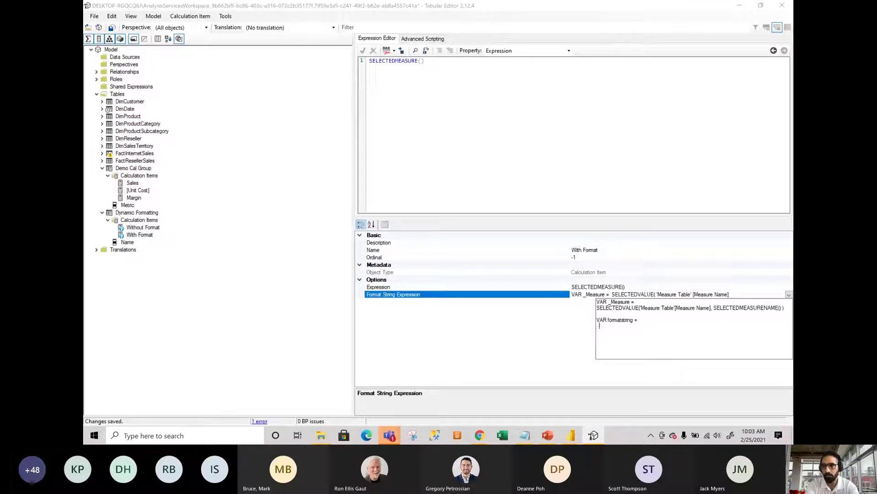
# Write SWITCH(TRUE(), giving _measure = "Margin" the "#,##0.00 %" format and starting the Sales case.
pyautogui.press('Return')
pyautogui.press('Tab')
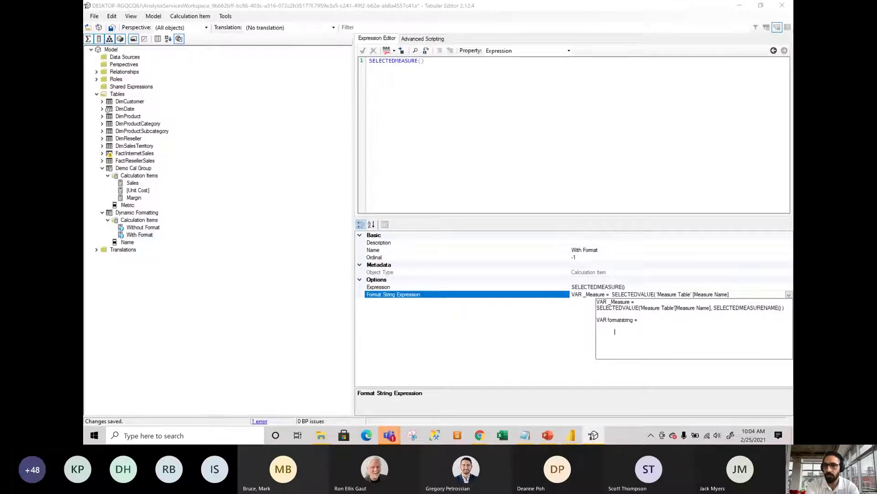
pyautogui.write('SWTICH')
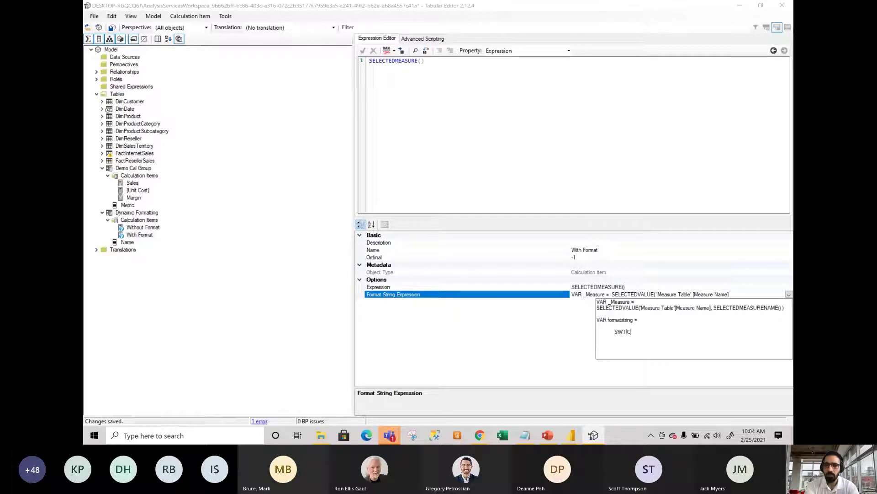
pyautogui.press('BackSpace')
pyautogui.press('BackSpace')
pyautogui.press('BackSpace')
pyautogui.press('BackSpace')
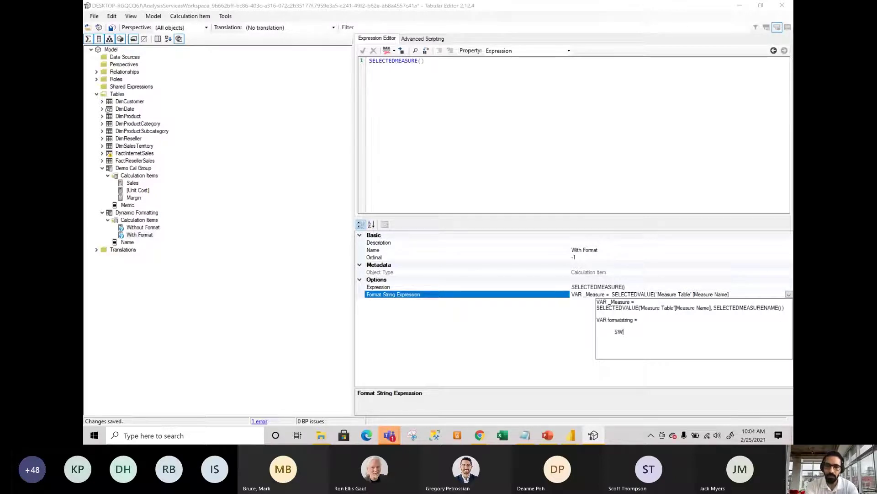
pyautogui.write('ITCH')
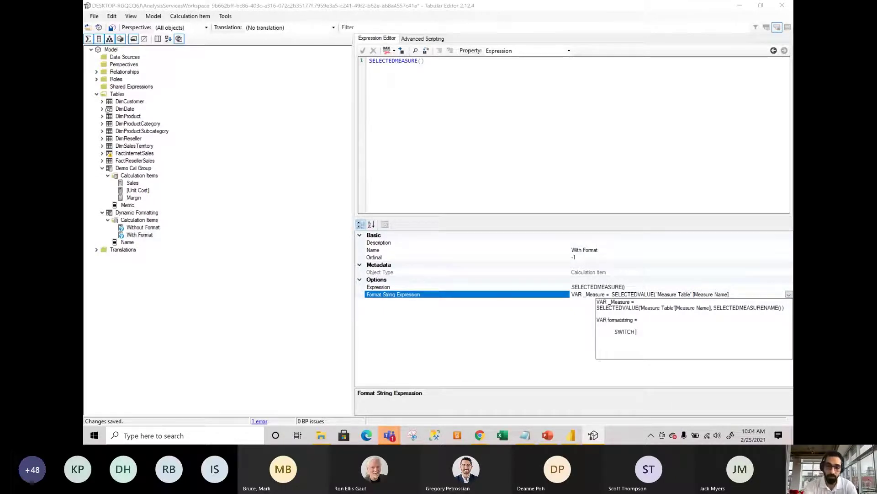
pyautogui.write(' (')
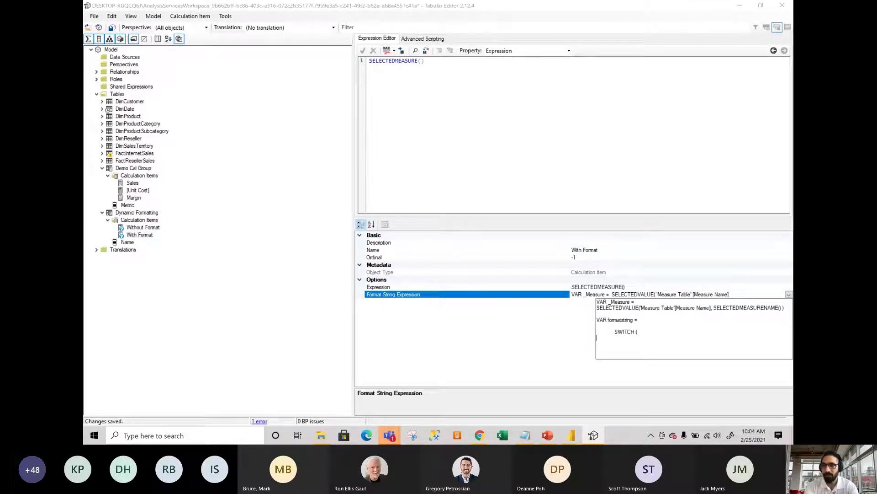
pyautogui.write('TRUE(')
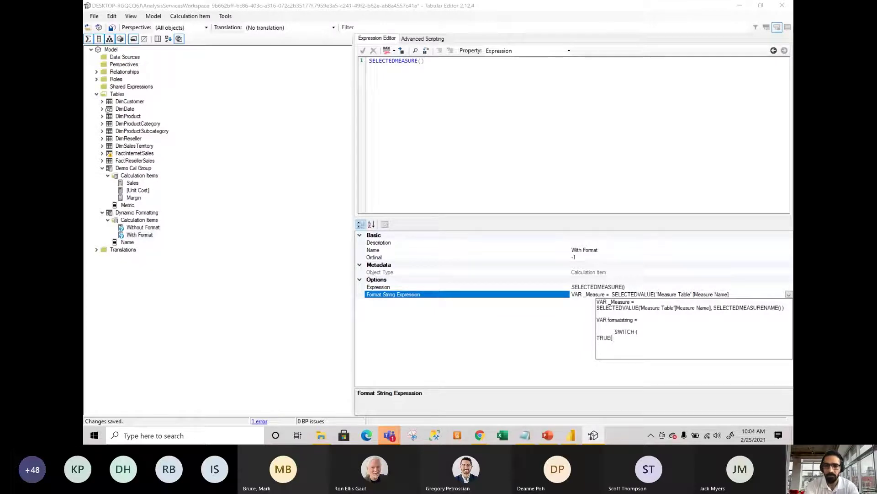
pyautogui.write('), ')
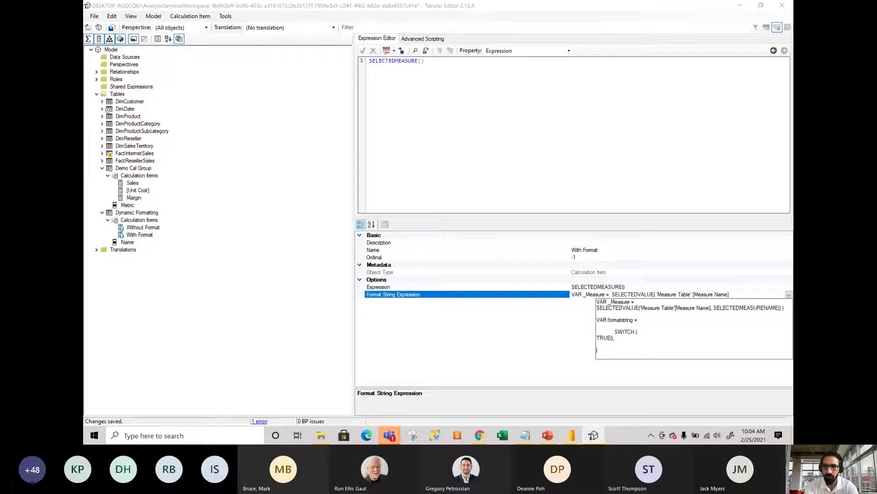
pyautogui.write('_measure = ')
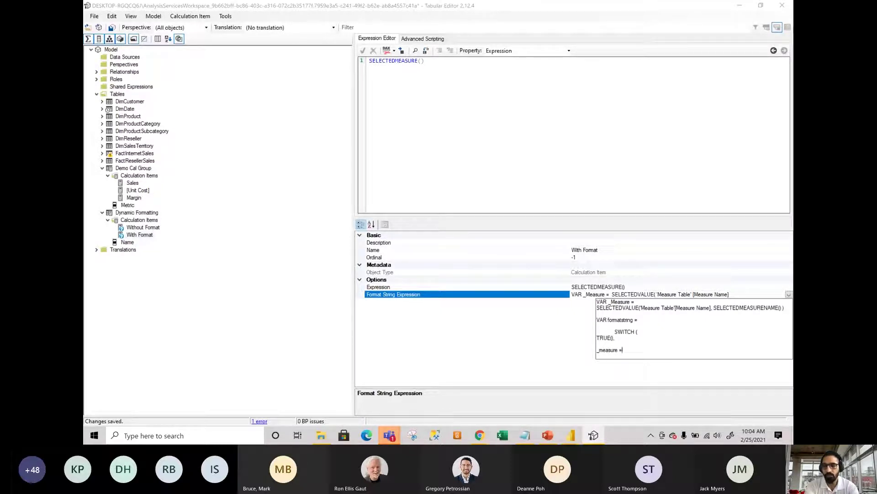
pyautogui.write('"Margin')
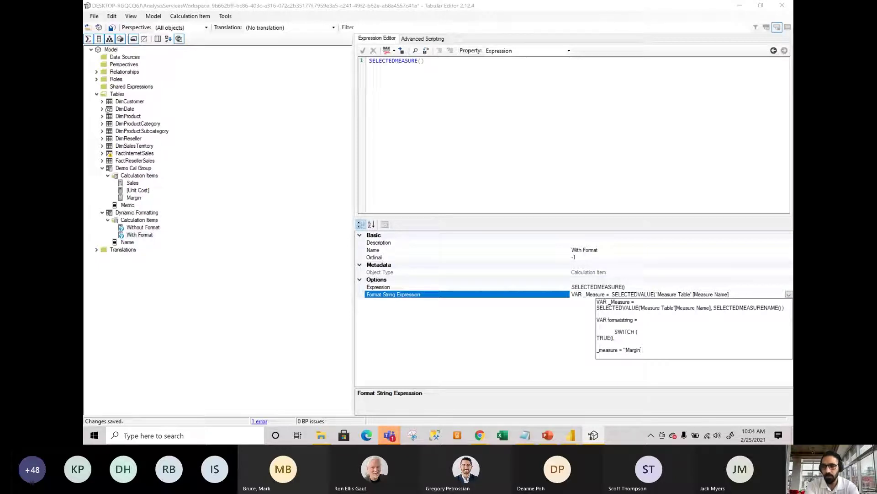
pyautogui.press('BackSpace')
pyautogui.press('BackSpace')
pyautogui.press('BackSpace')
pyautogui.press('BackSpace')
pyautogui.press('BackSpace')
pyautogui.press('BackSpace')
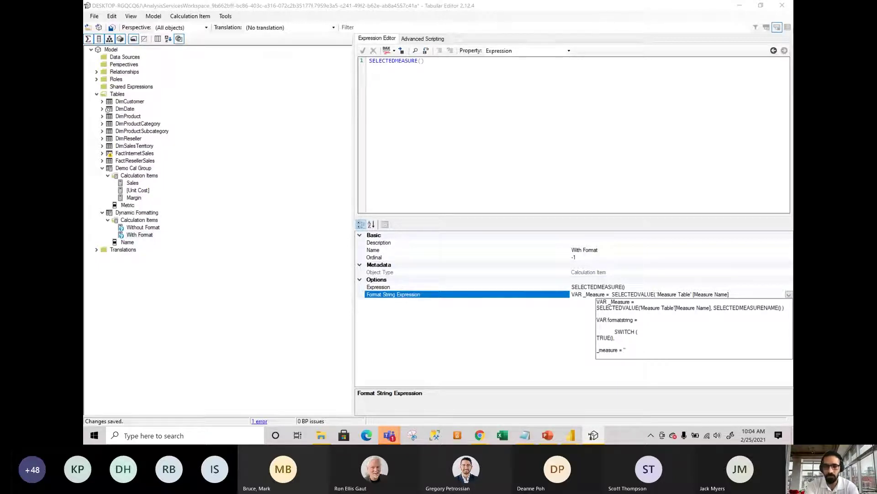
pyautogui.write('Margin" ')
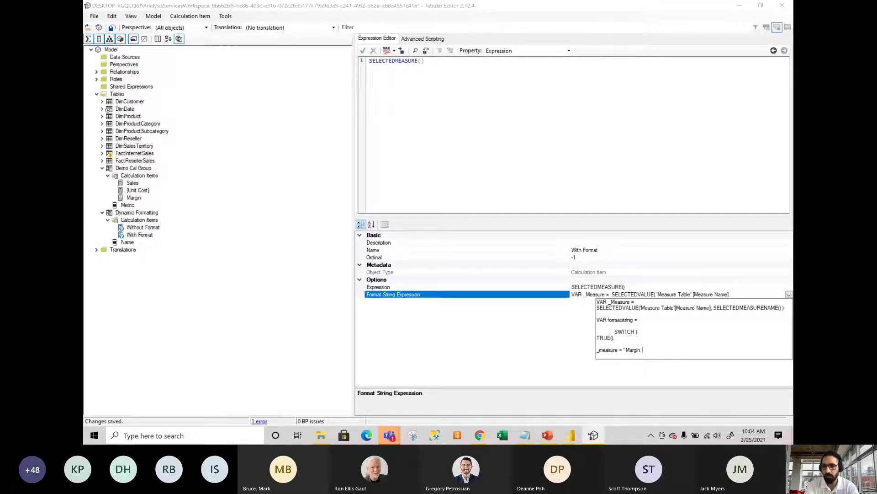
pyautogui.write(', "')
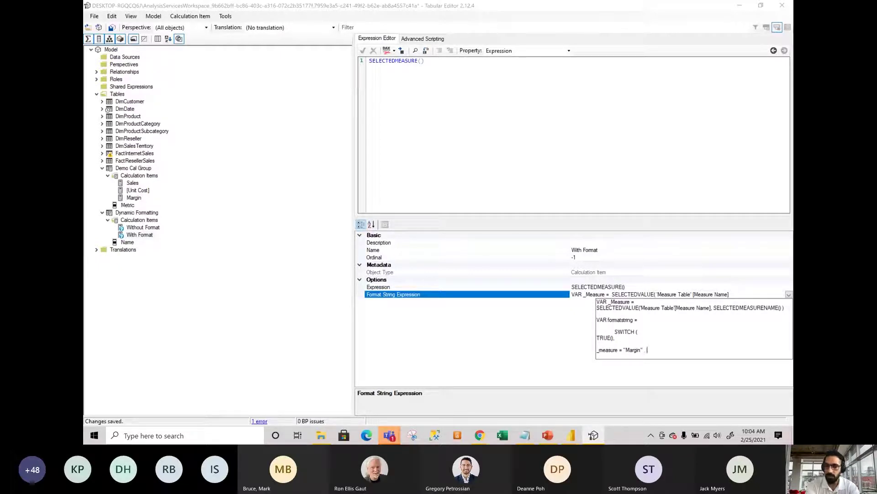
pyautogui.write('#')
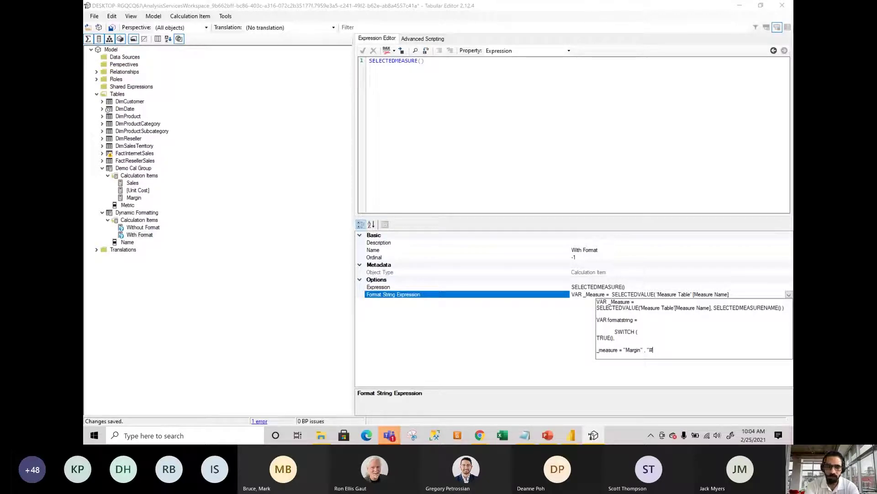
pyautogui.write(',##0')
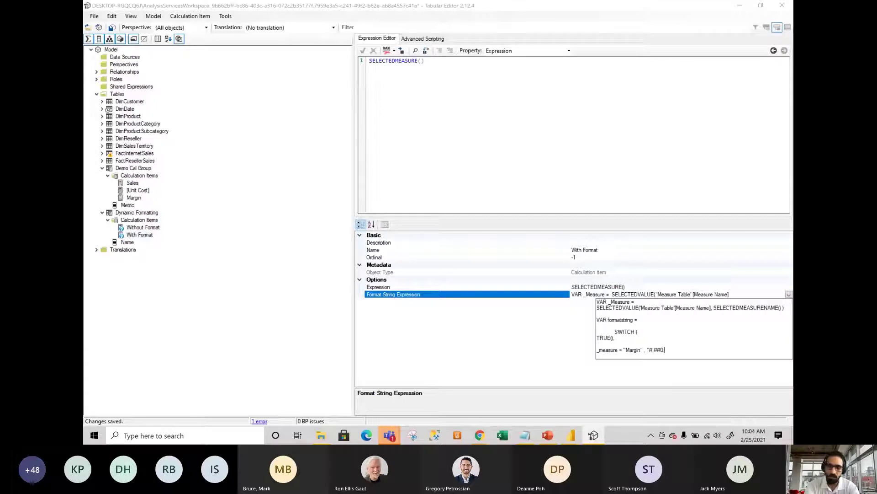
pyautogui.write('.00')
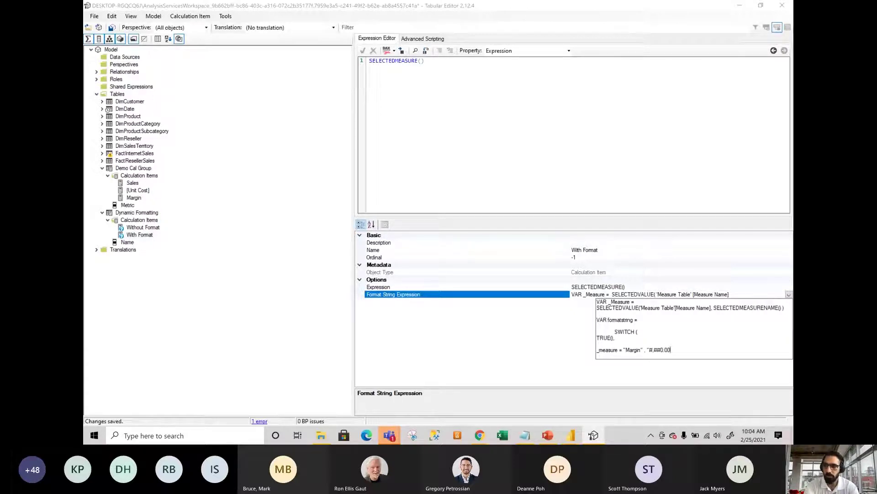
pyautogui.write('%')
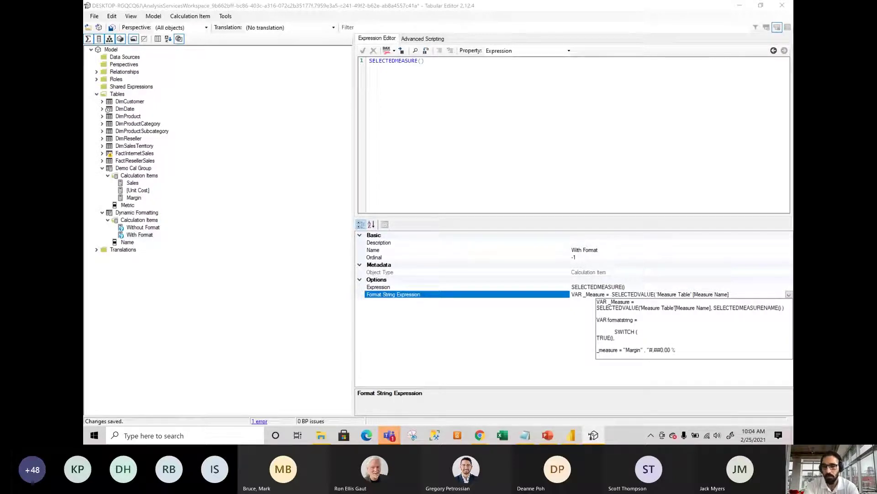
pyautogui.write('"')
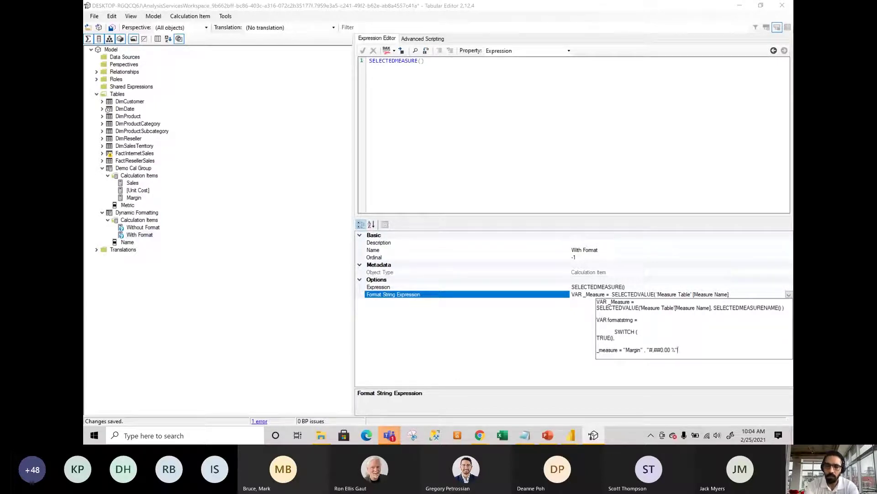
pyautogui.write(', ')
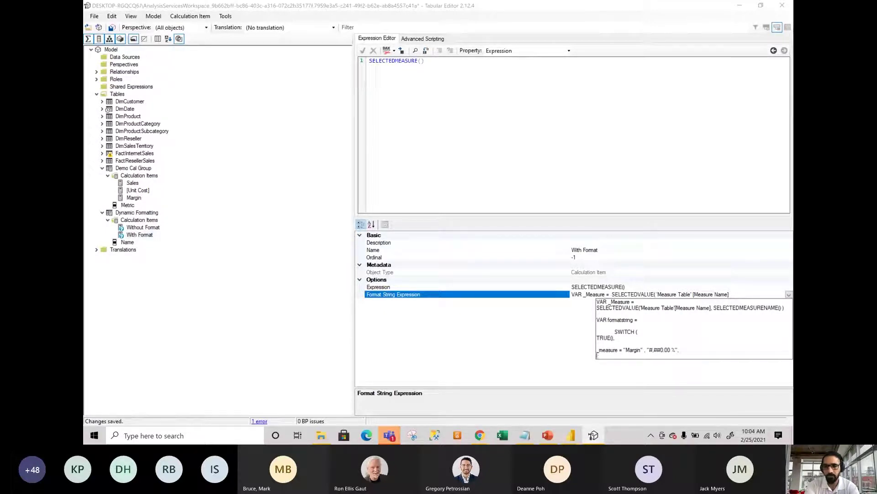
pyautogui.write('_measure')
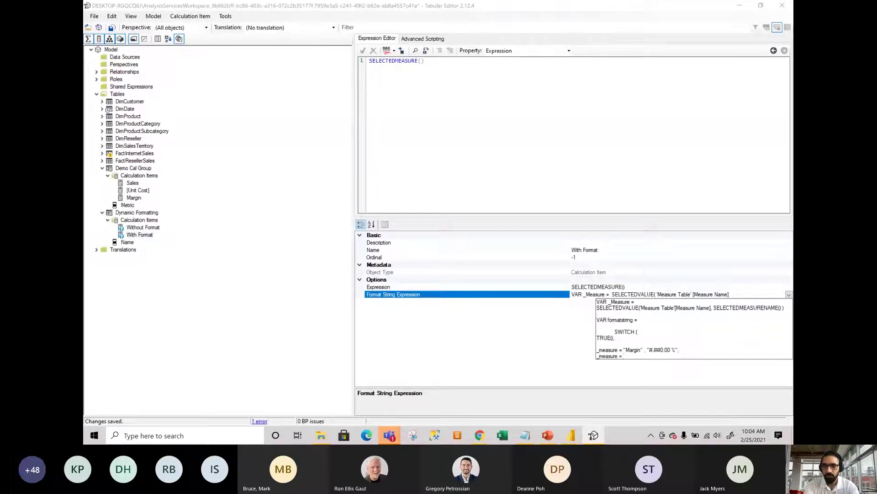
pyautogui.write(' = "Sales" ,')
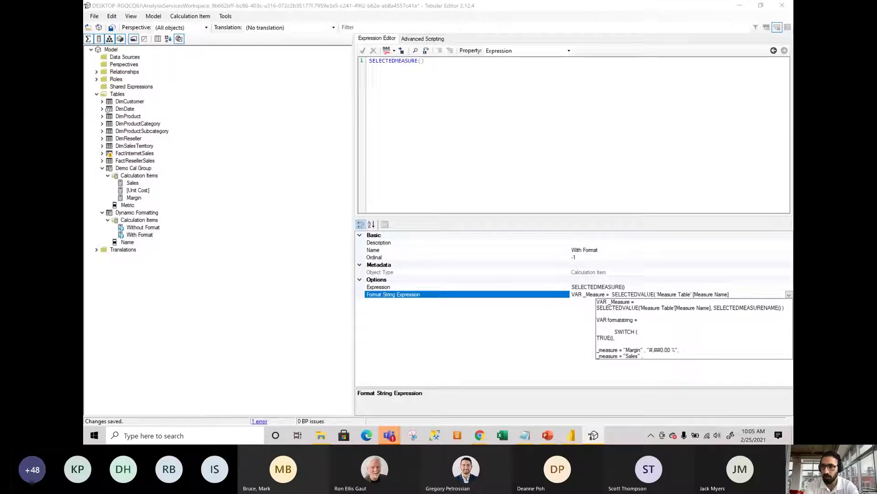
pyautogui.write(' #')
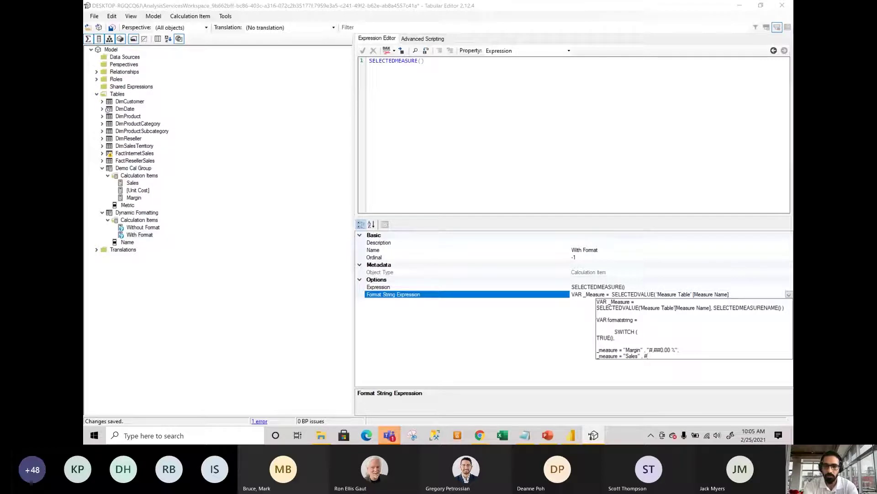
# Complete the Sales branch with format #$,##0 and begin the Unit Cost condition.
pyautogui.press('BackSpace')
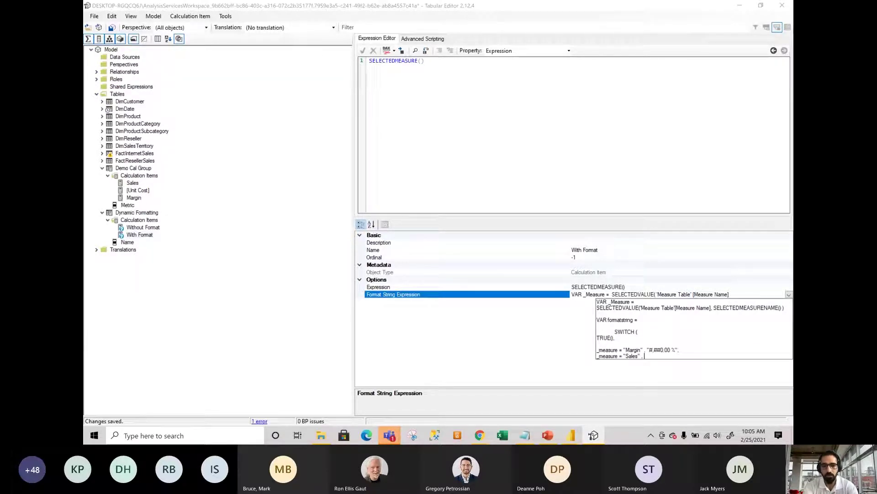
pyautogui.write('#$')
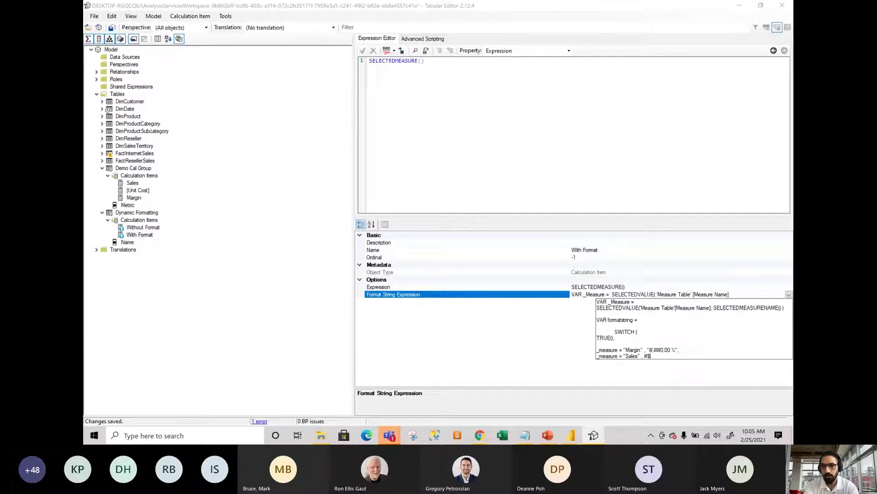
pyautogui.write(',')
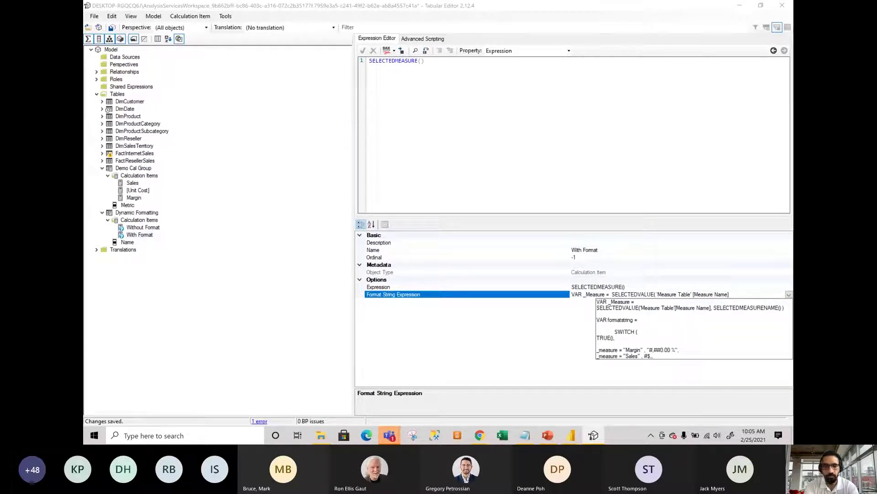
pyautogui.write('##')
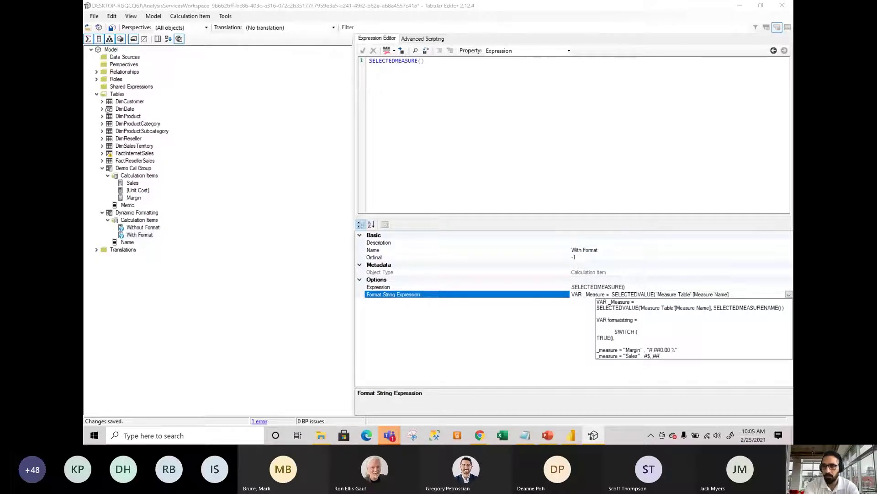
pyautogui.write('0D"')
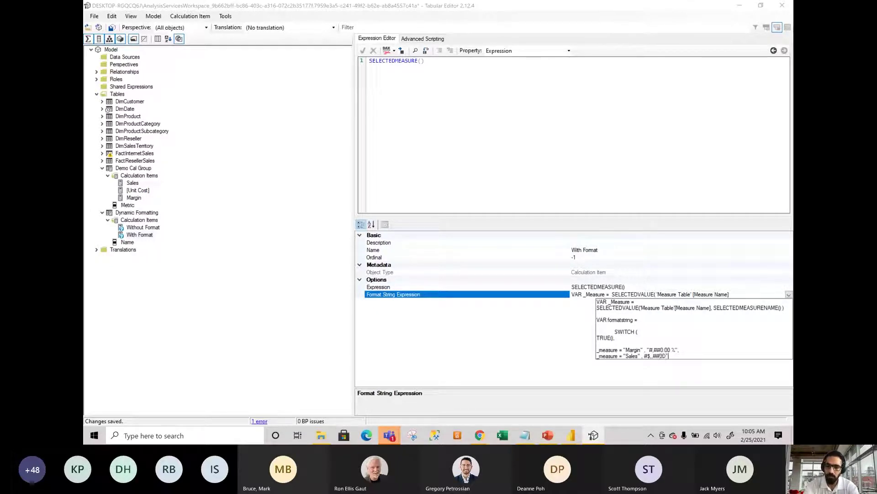
pyautogui.press('BackSpace')
pyautogui.press('BackSpace')
pyautogui.write(',')
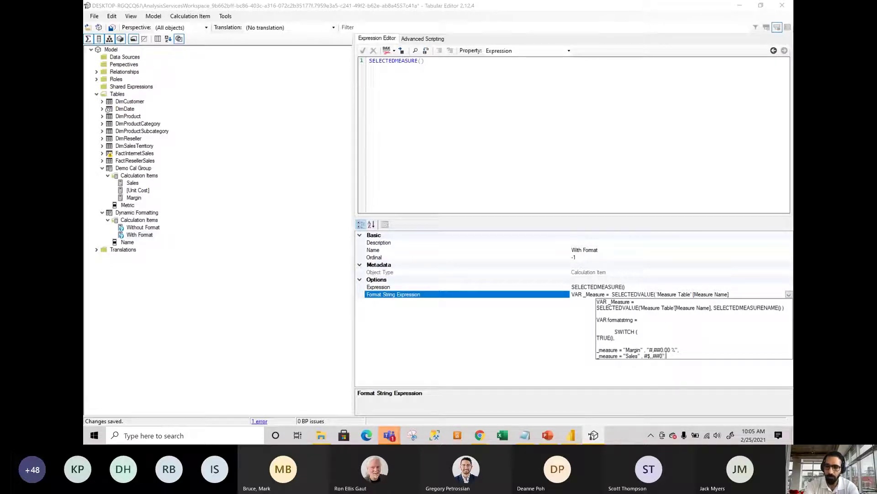
pyautogui.press('Return')
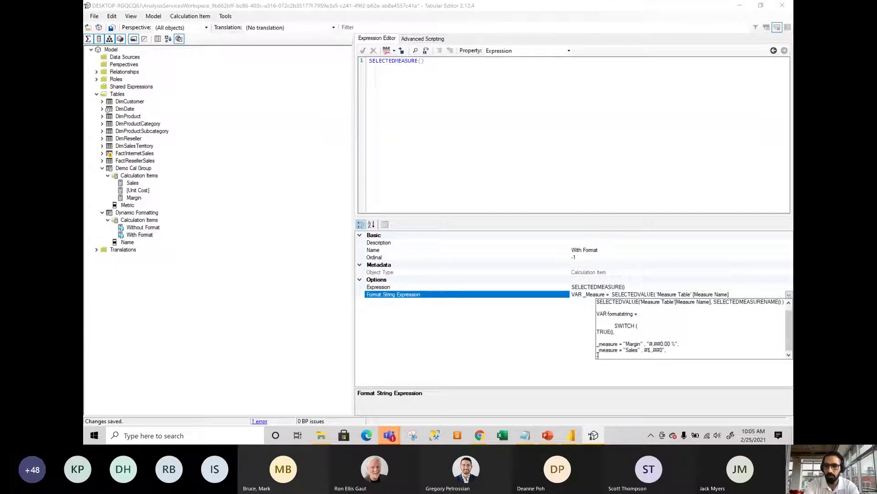
pyautogui.write('_measure =')
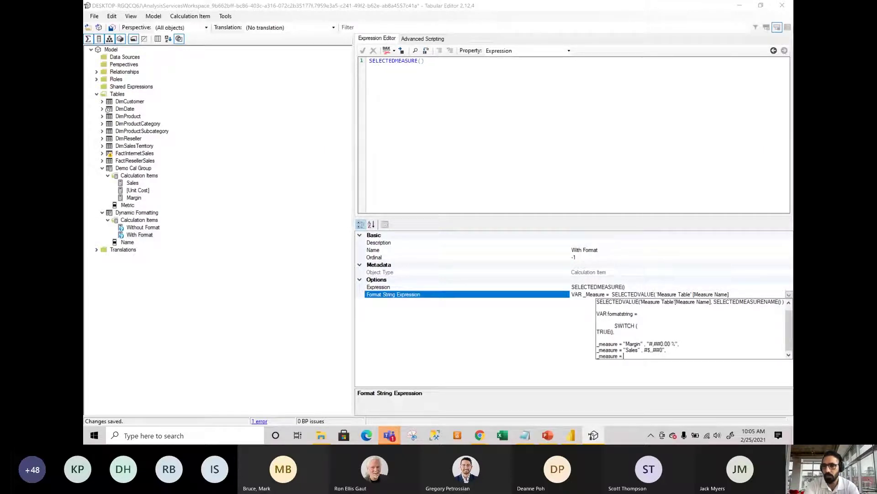
pyautogui.write(' "Uni')
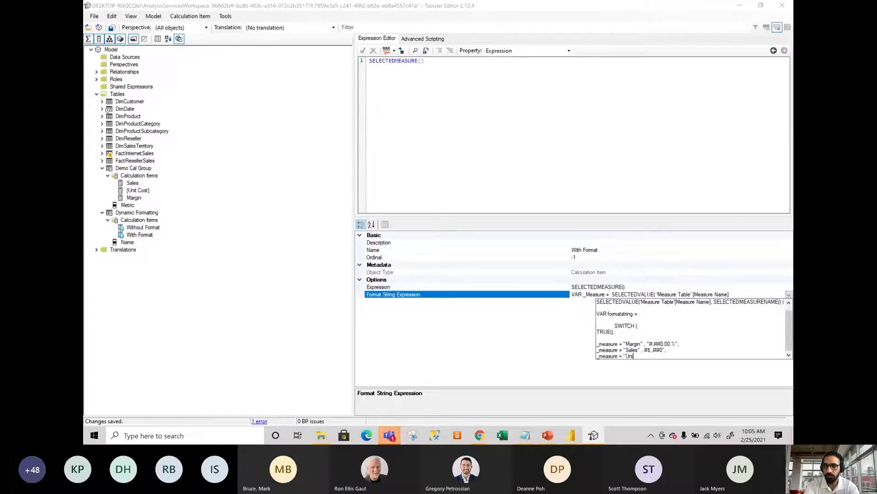
pyautogui.write('t Cost')
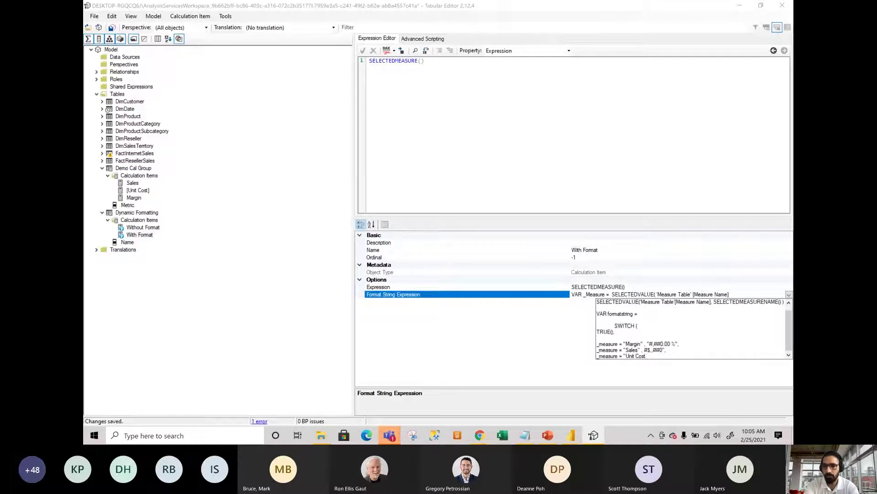
pyautogui.write('S"')
pyautogui.write('"')
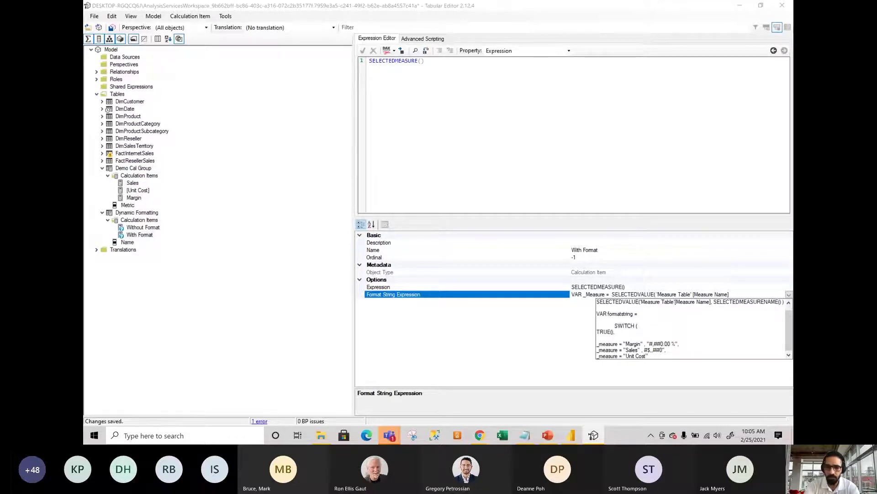
pyautogui.write(', ')
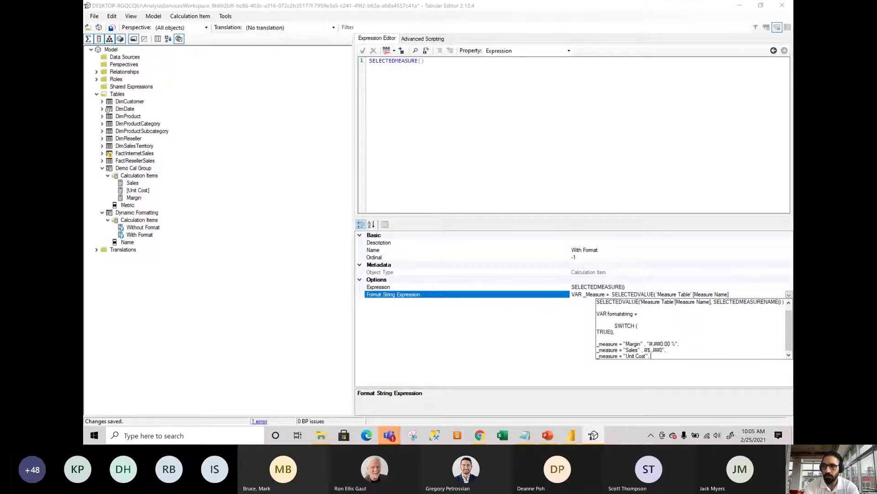
pyautogui.write('#')
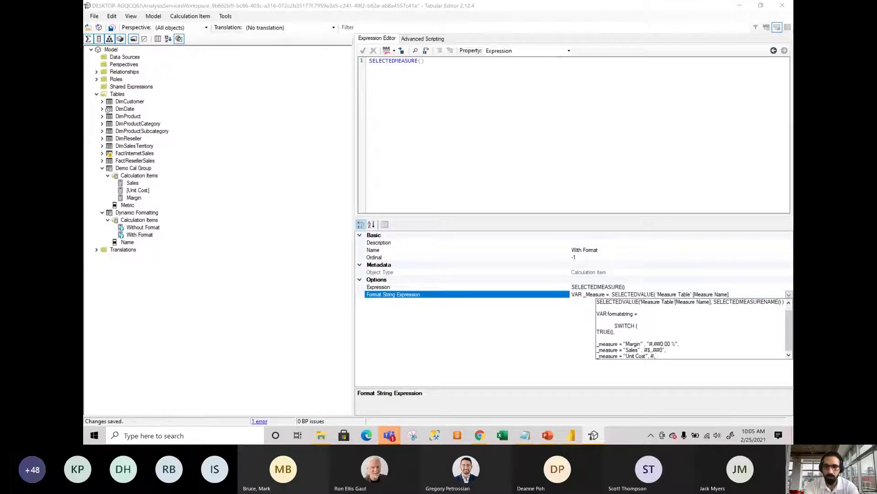
pyautogui.write(',##0')
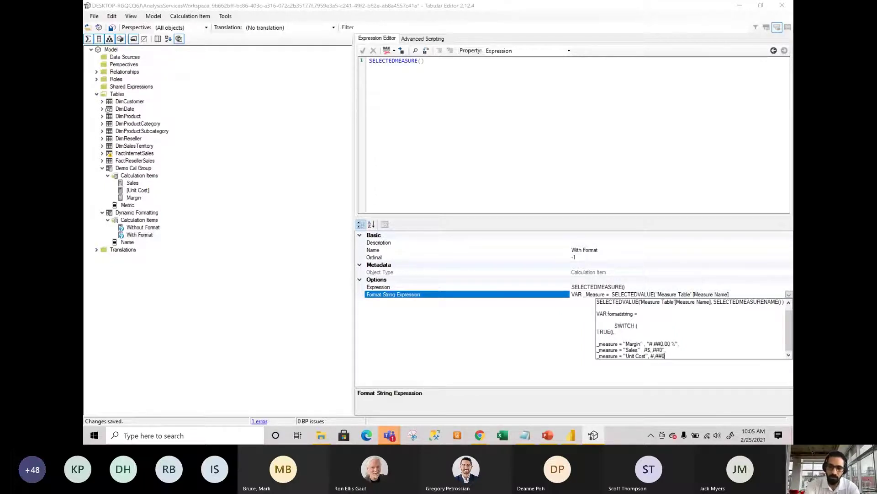
pyautogui.write(',00"')
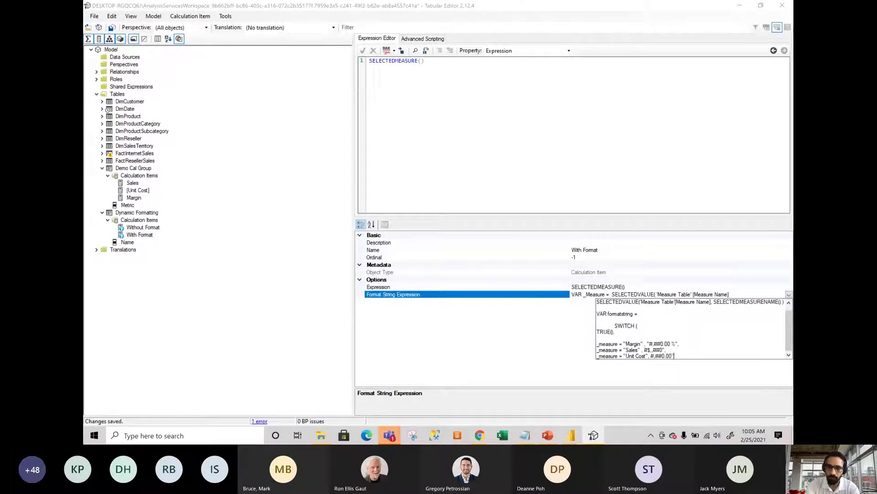
pyautogui.write(' ,')
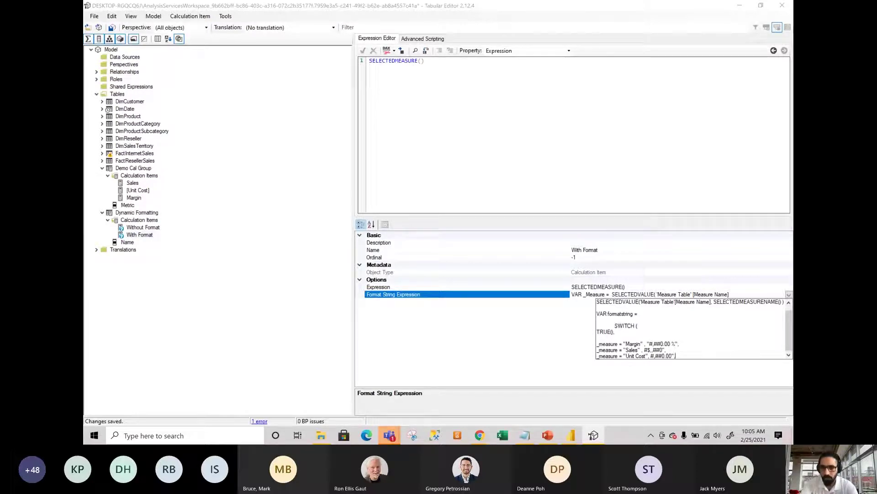
# Add SELECTEDMEASUREFORMATSTRING() as the SWITCH fallback and start a RETURN line.
pyautogui.press('Return')
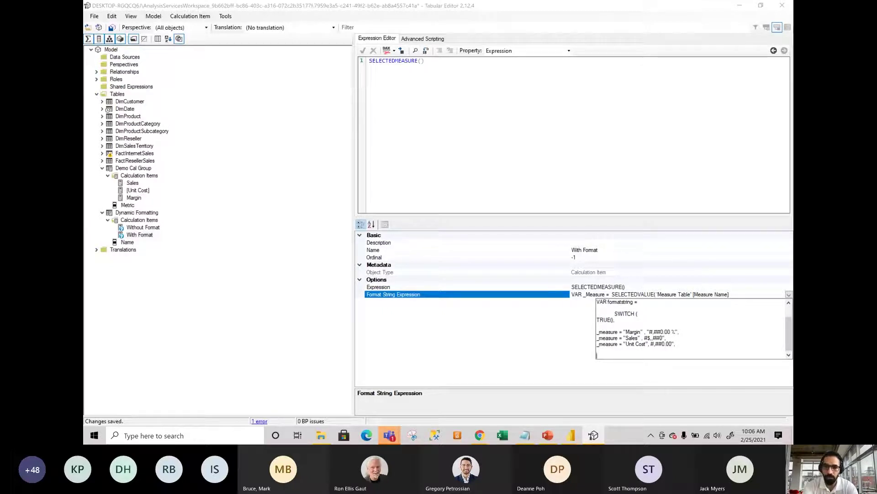
pyautogui.write('SELECTED')
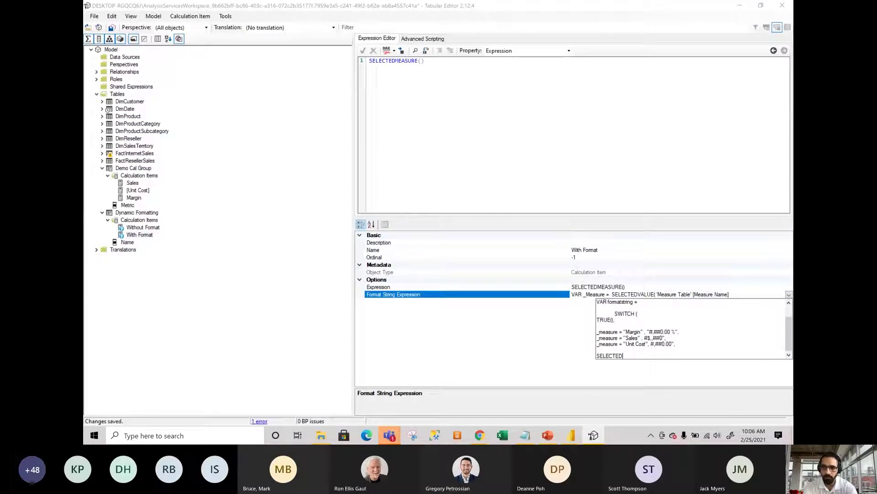
pyautogui.write('MEASURE')
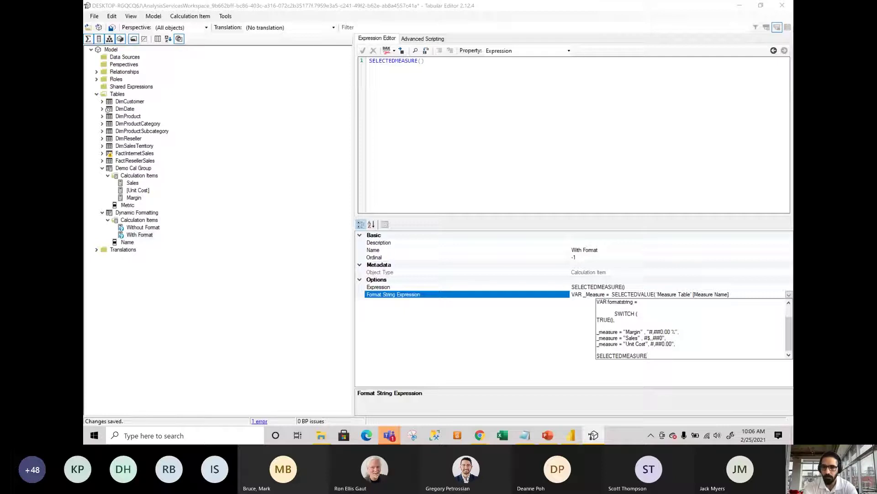
pyautogui.write('FORMAT')
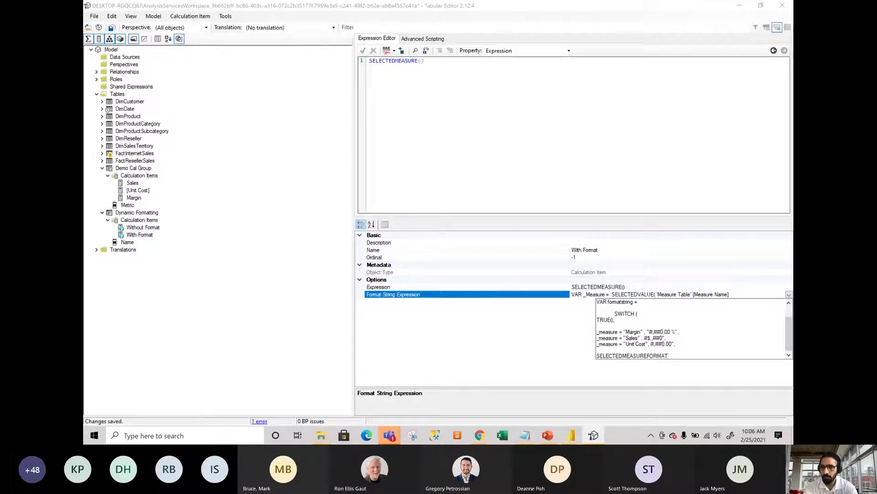
pyautogui.write('STRING')
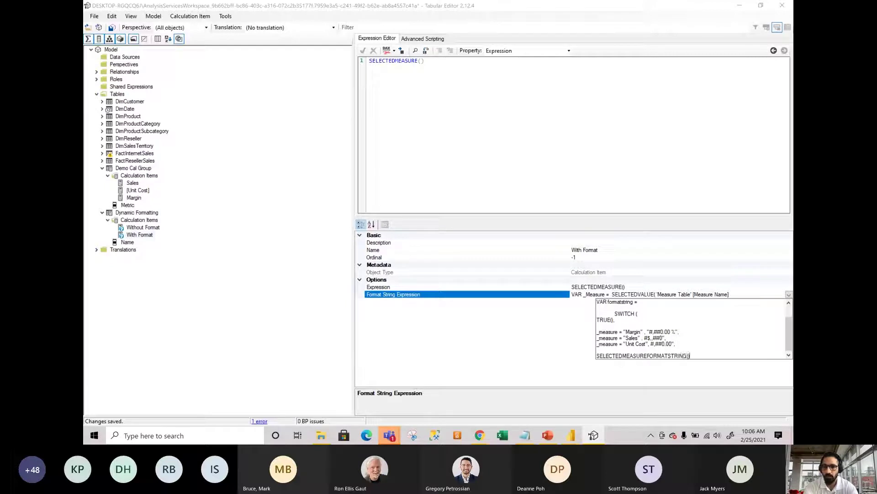
pyautogui.write('()')
pyautogui.press('Return')
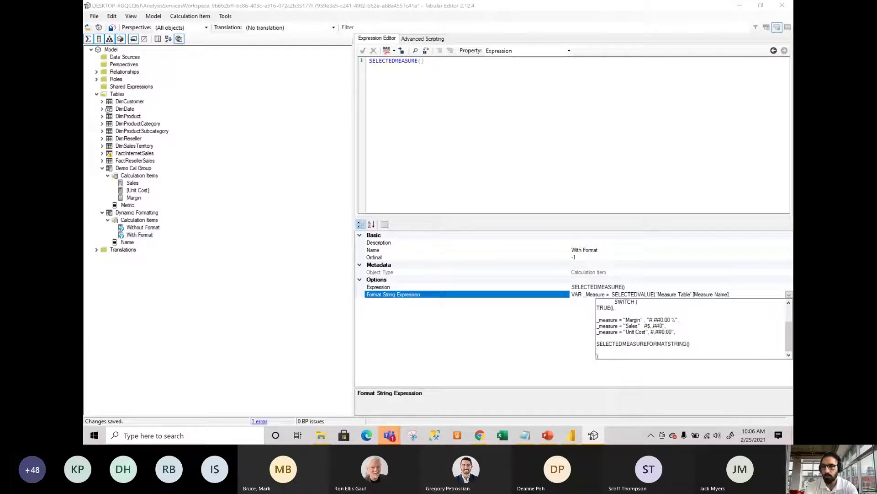
pyautogui.press('Return')
pyautogui.press('Return')
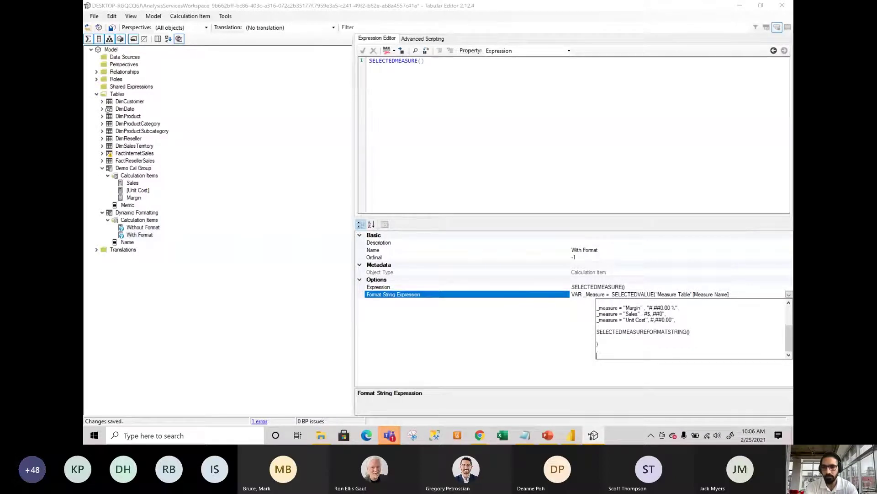
pyautogui.write('RETURN')
pyautogui.press('Return')
pyautogui.press('Return')
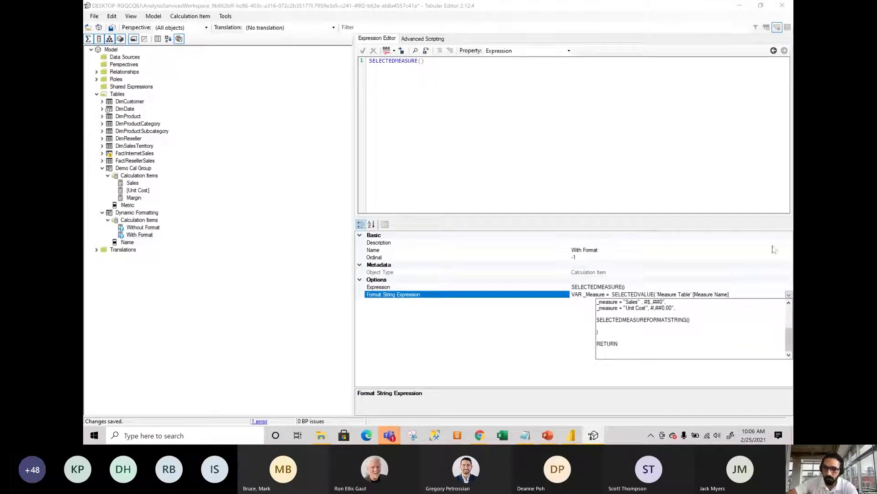
# Make the expression RETURN formatstring by pasting the variable name under RETURN.
pyautogui.moveTo(787, 348); pyautogui.dragTo(787, 332)
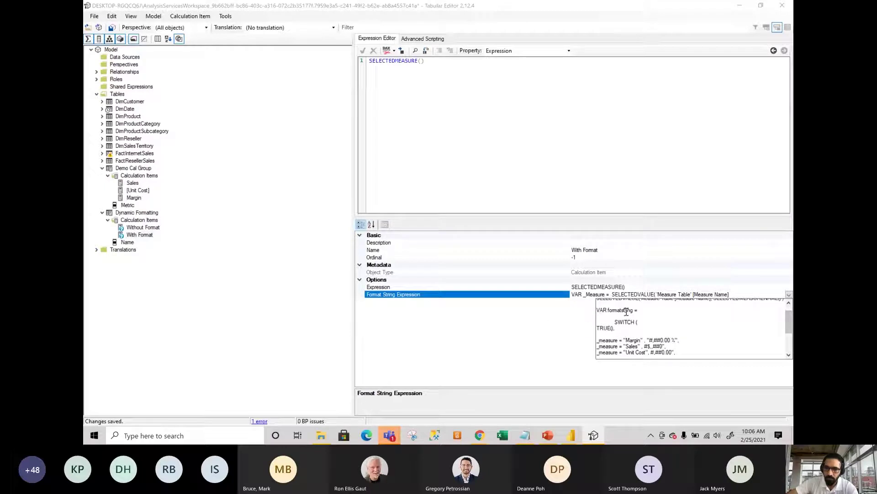
pyautogui.doubleClick(626, 311)
pyautogui.hotkey('ctrl', 'c')
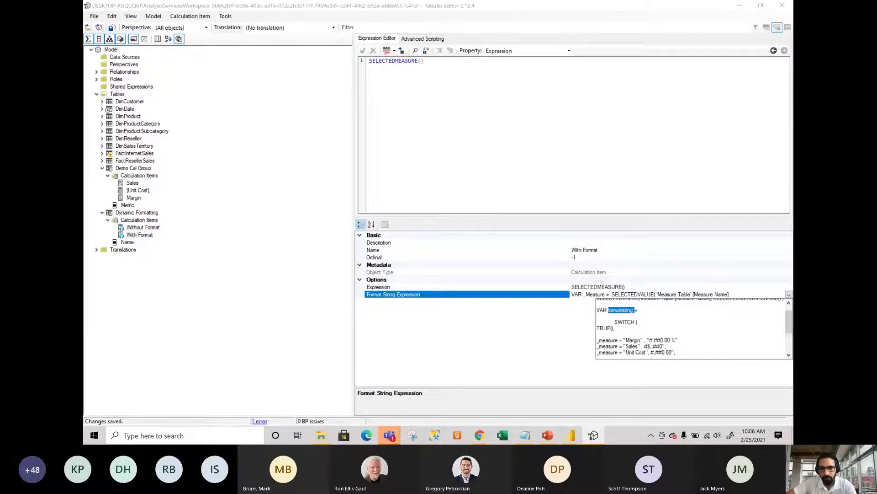
pyautogui.moveTo(788, 330); pyautogui.dragTo(790, 344)
pyautogui.click(605, 351)
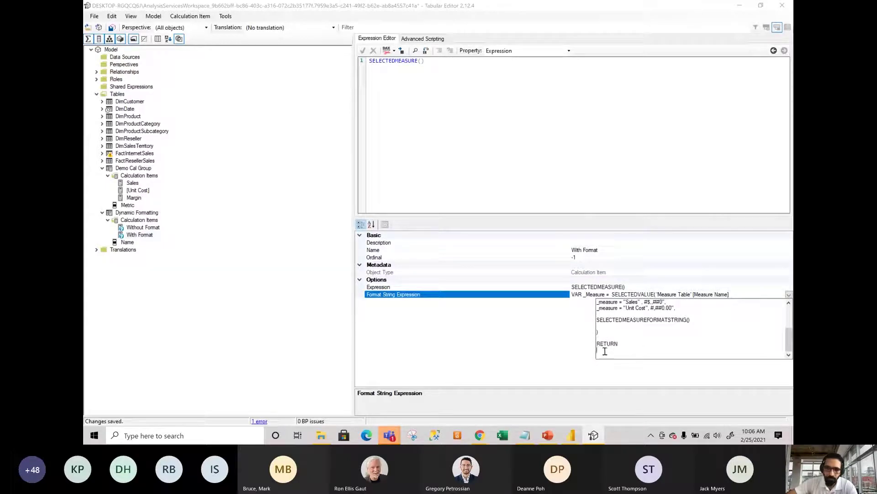
pyautogui.hotkey('ctrl', 'v')
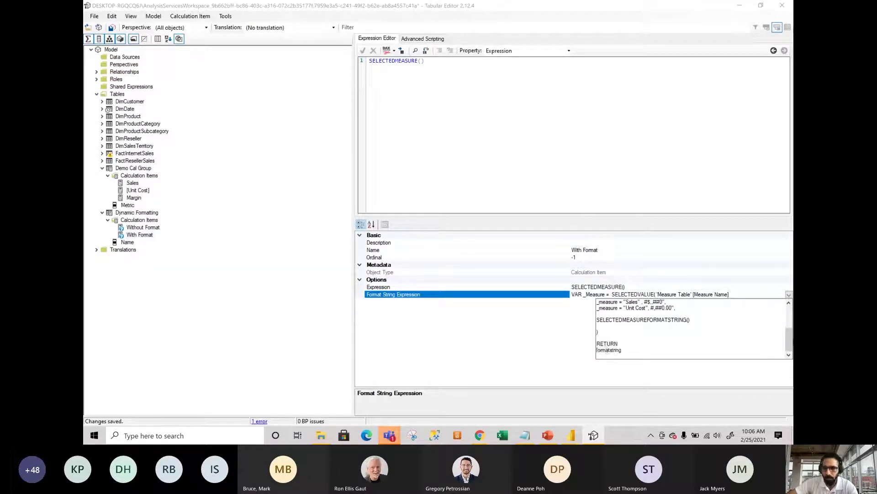
pyautogui.moveTo(789, 341); pyautogui.dragTo(790, 318)
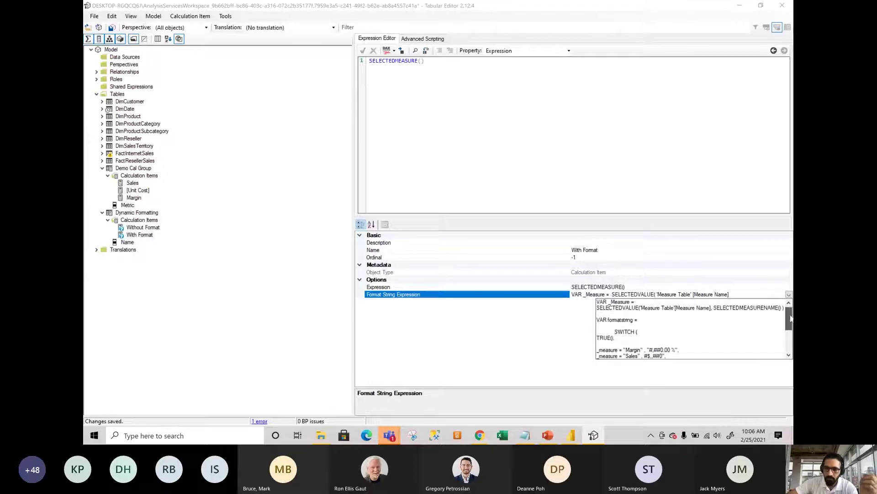
pyautogui.click(490, 337)
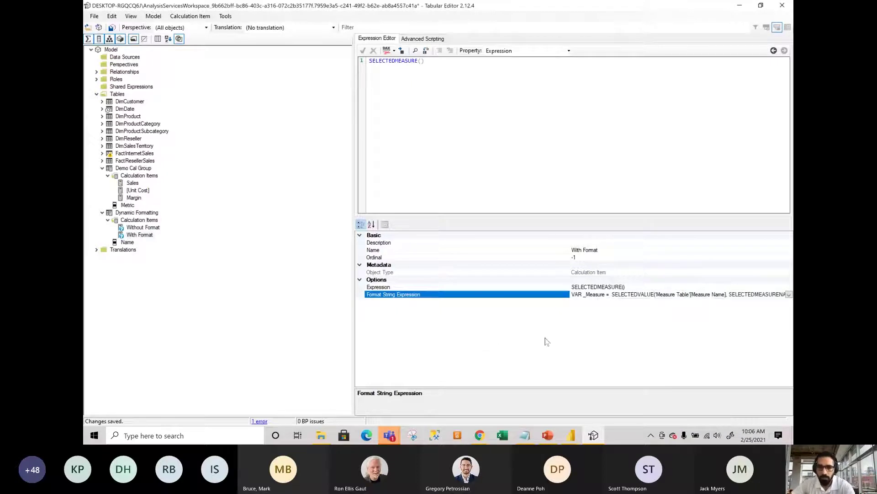
# Insert a blank line after VAR _Measure =, commit the format string, save, and check Power BI.
pyautogui.click(789, 295)
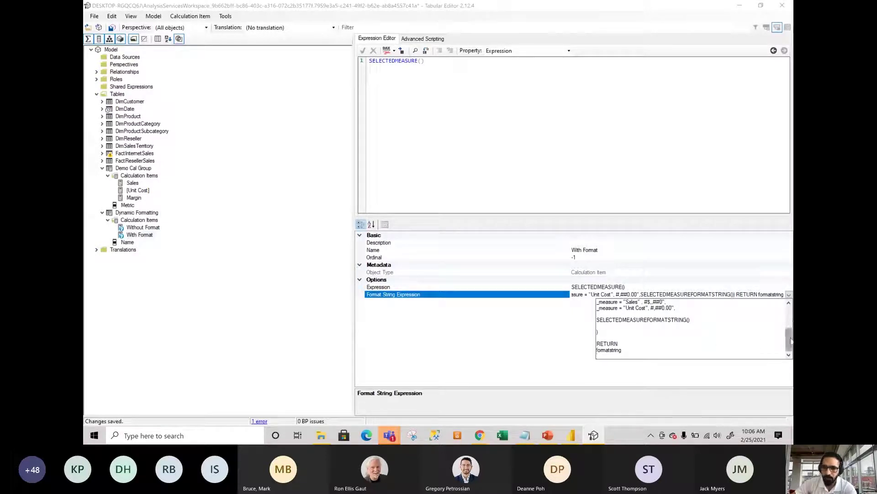
pyautogui.moveTo(790, 338); pyautogui.dragTo(789, 317)
pyautogui.click(653, 303)
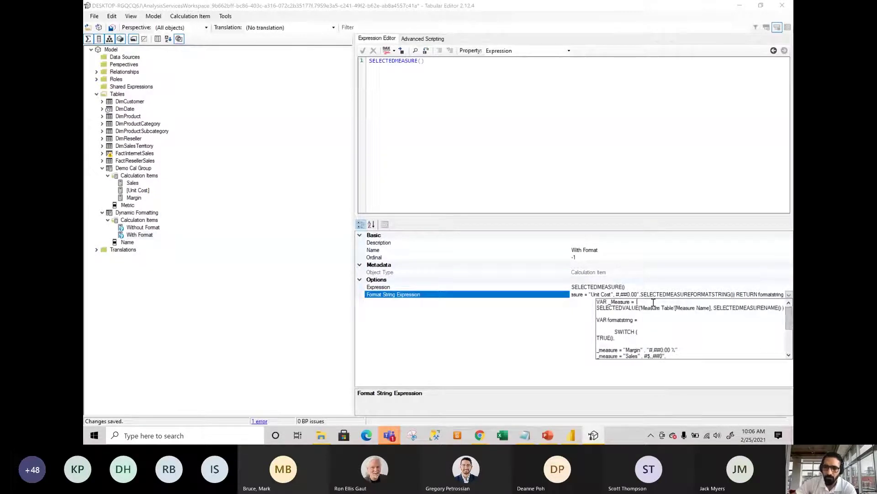
pyautogui.press('Return')
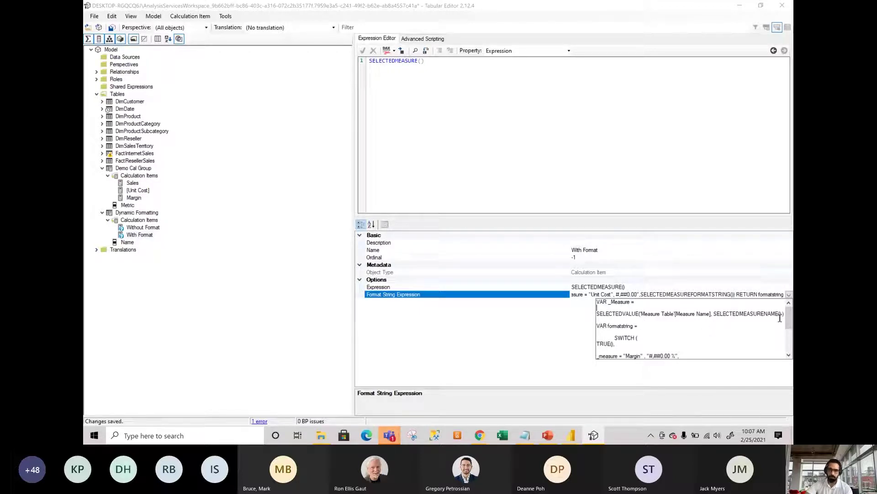
pyautogui.moveTo(788, 324)
pyautogui.mouseDown()
pyautogui.moveTo(787, 335)
pyautogui.moveTo(788, 312)
pyautogui.moveTo(785, 330)
pyautogui.mouseUp()
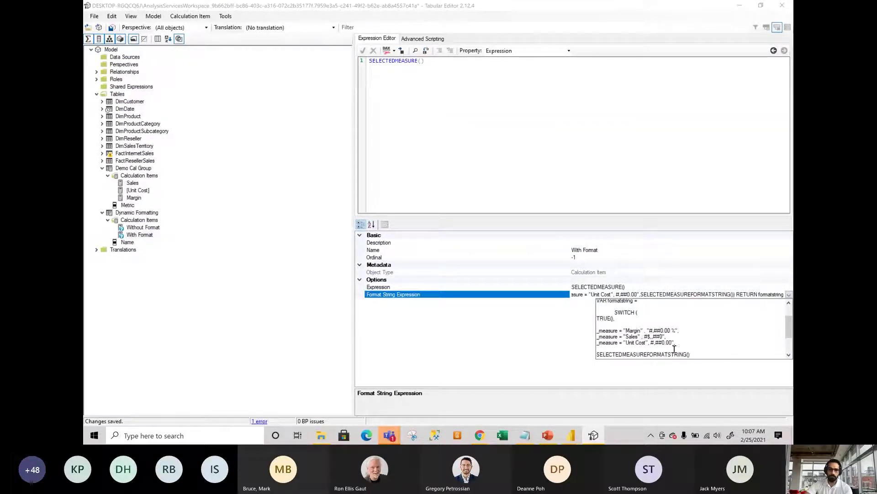
pyautogui.scroll(-2, 789, 329)
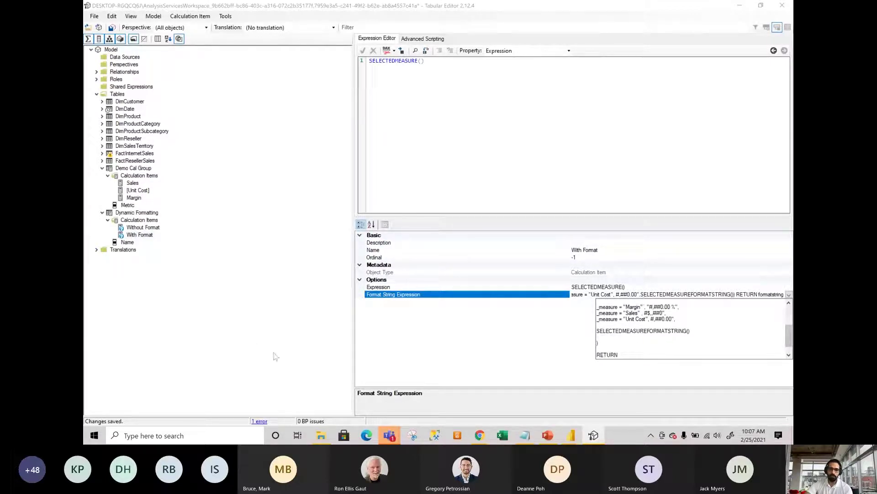
pyautogui.click(240, 314)
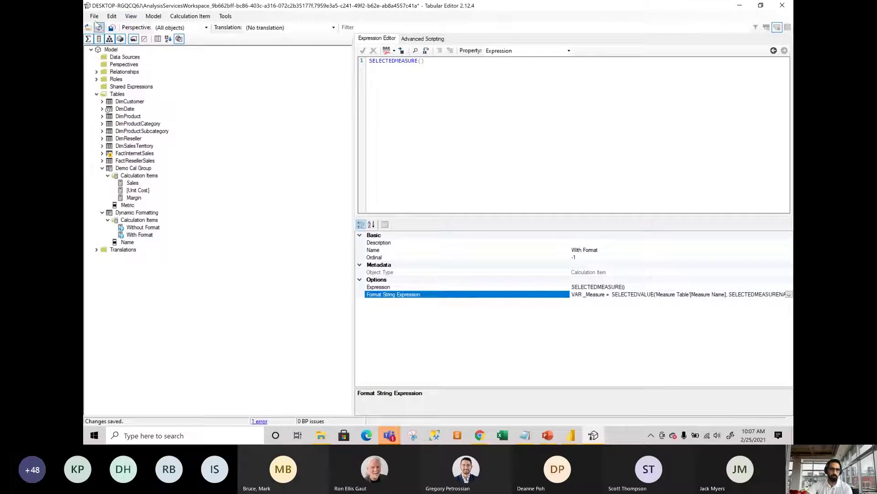
pyautogui.click(111, 27)
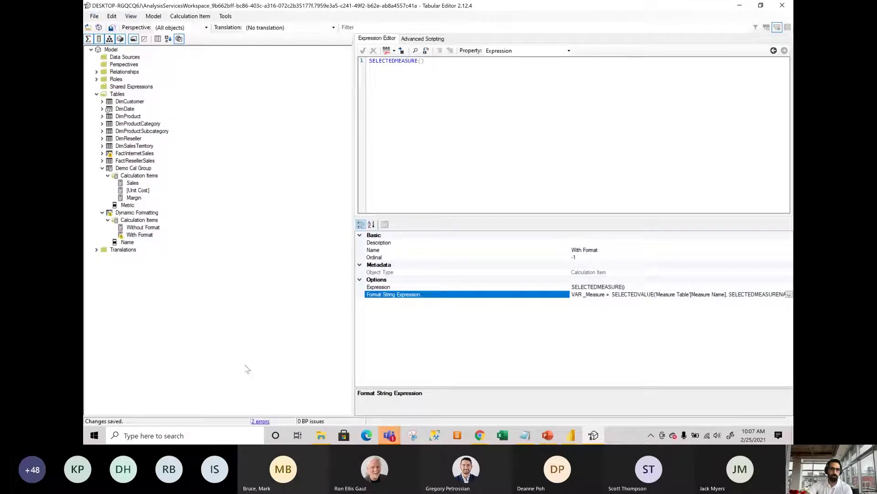
pyautogui.click(143, 237)
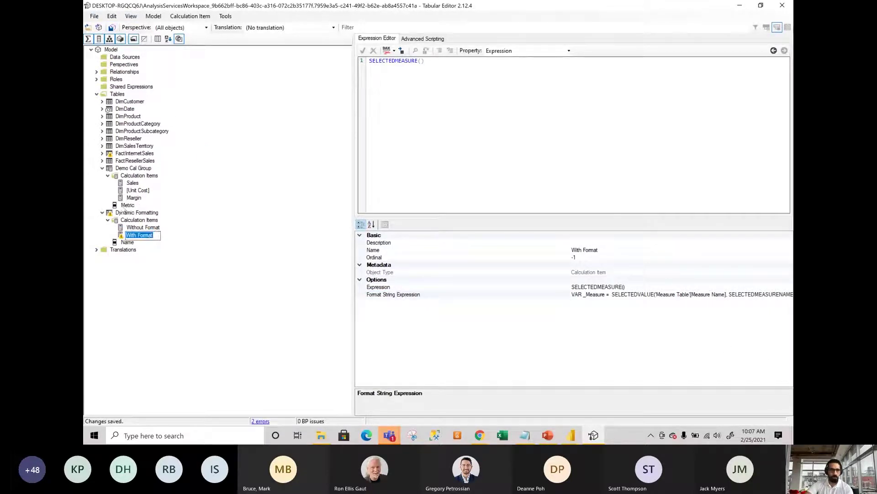
pyautogui.hotkey('alt', 'Tab')
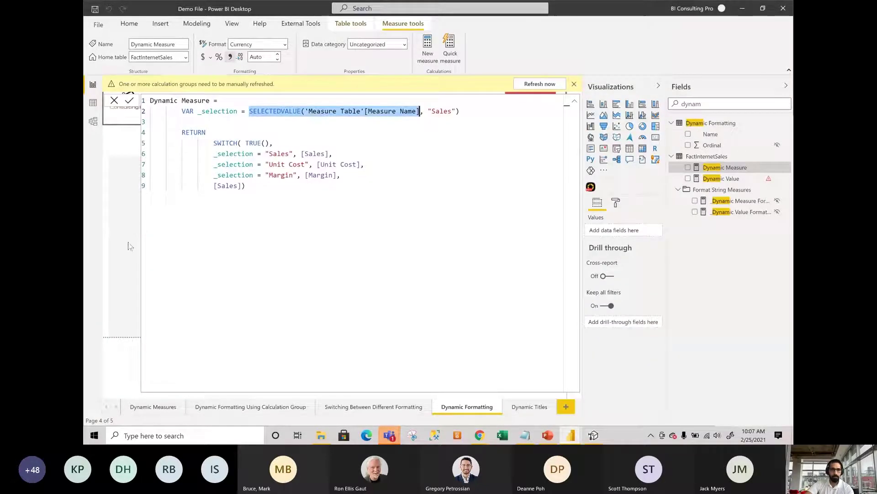
pyautogui.click(114, 101)
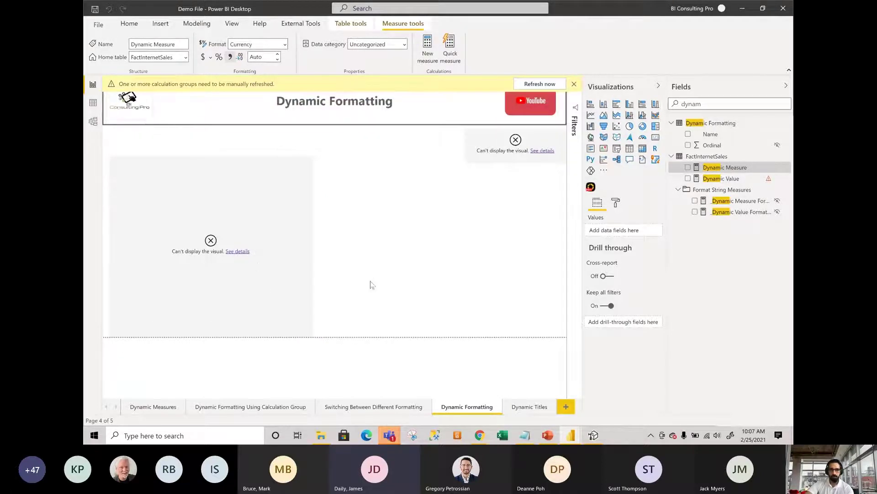
# Show With Format's Format String Expression in the editor via the Property dropdown.
pyautogui.click(594, 435)
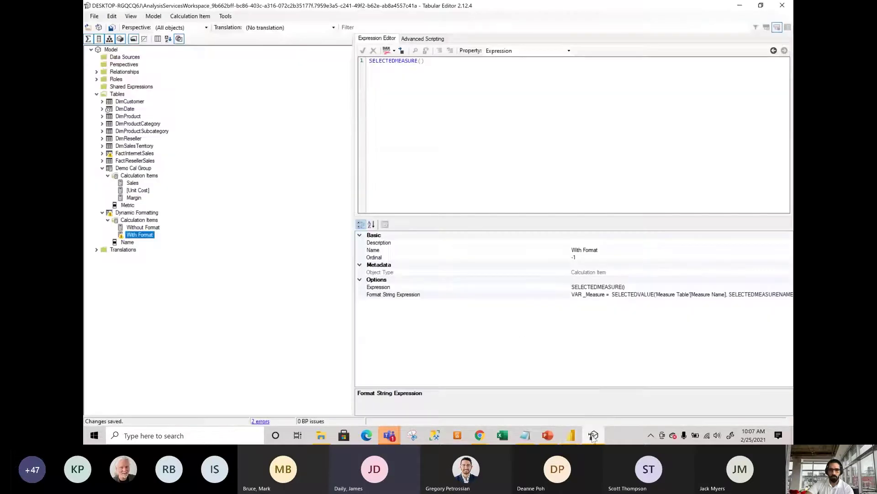
pyautogui.moveTo(737, 301)
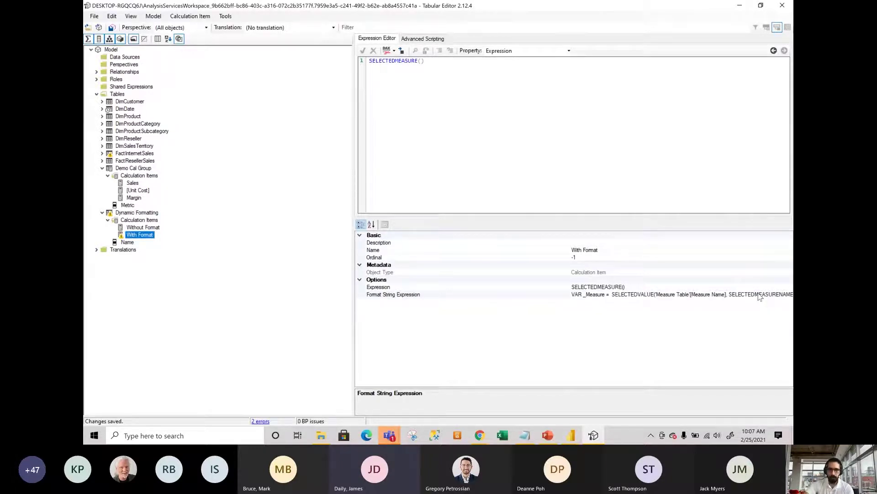
pyautogui.click(764, 290)
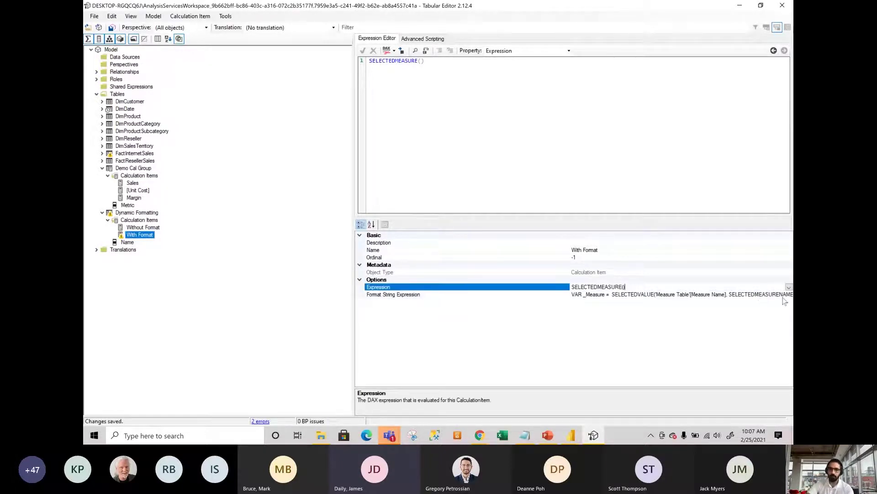
pyautogui.click(784, 294)
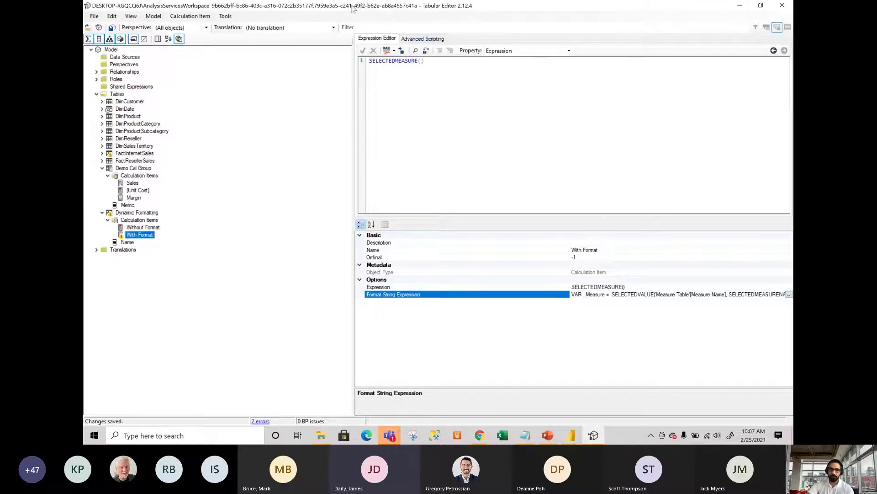
pyautogui.click(395, 51)
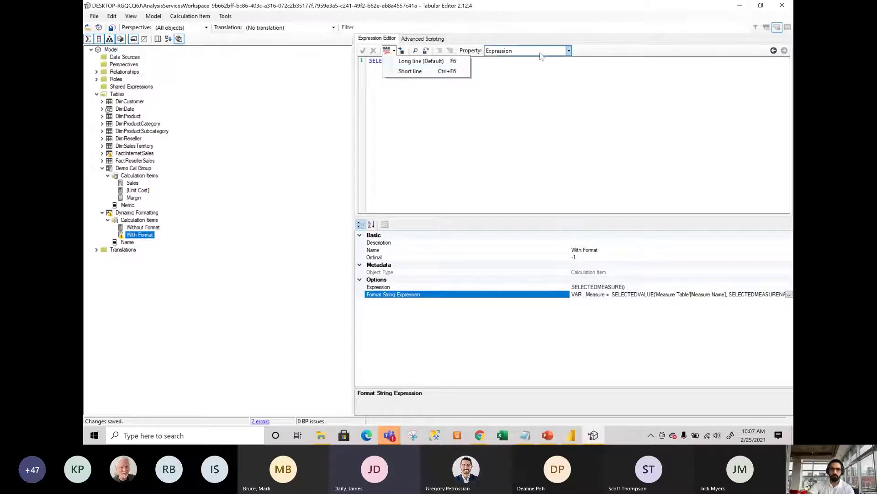
pyautogui.click(569, 52)
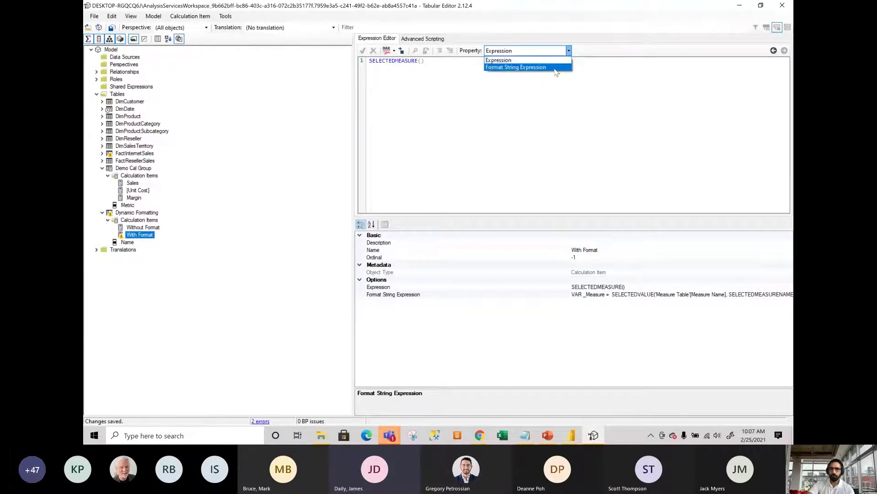
pyautogui.click(556, 67)
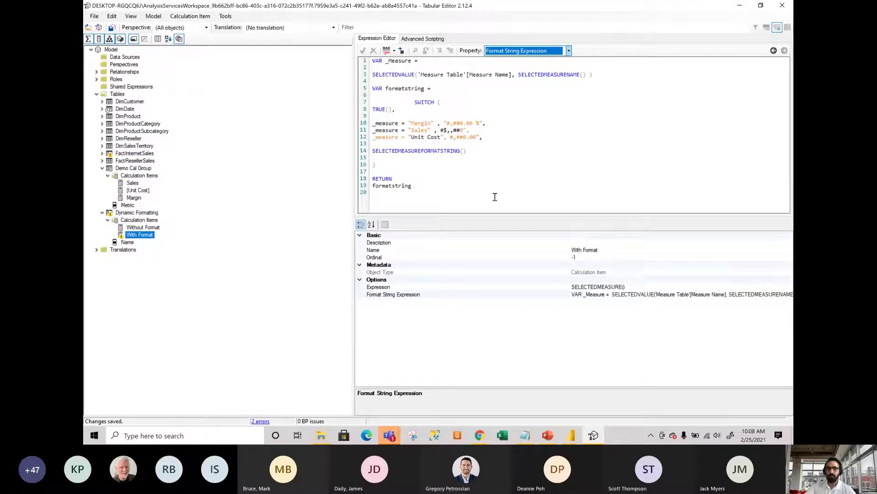
# Add the missing opening quotes to the Sales and Unit Cost format strings and save.
pyautogui.click(440, 130)
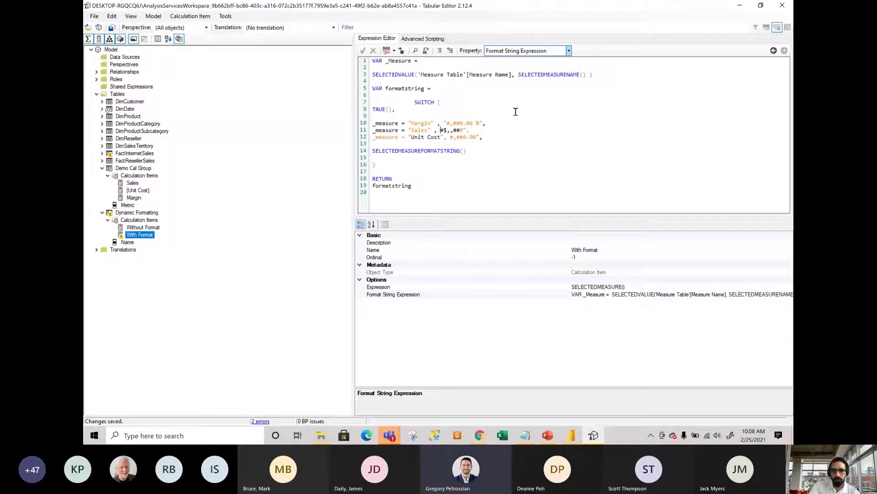
pyautogui.write('"')
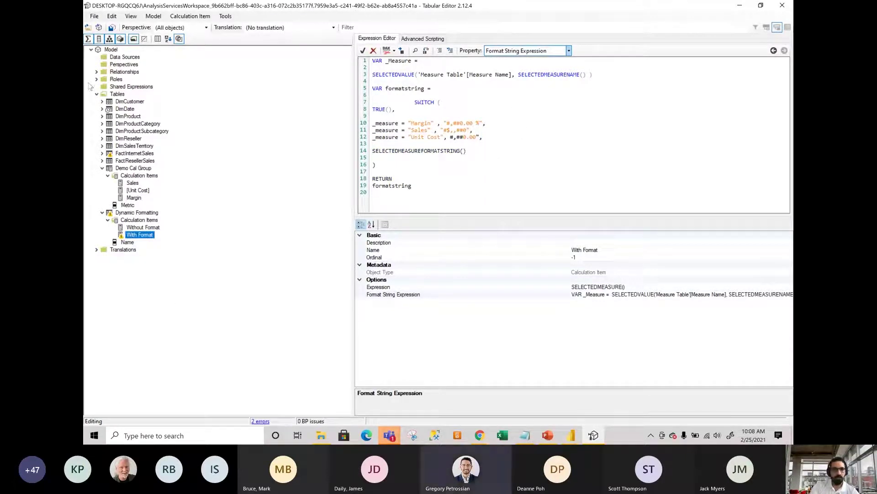
pyautogui.click(111, 28)
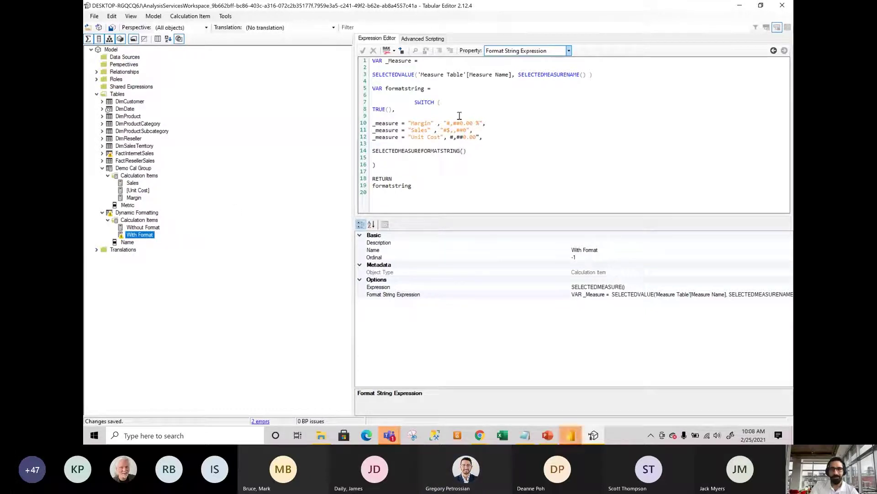
pyautogui.click(449, 136)
pyautogui.write('"')
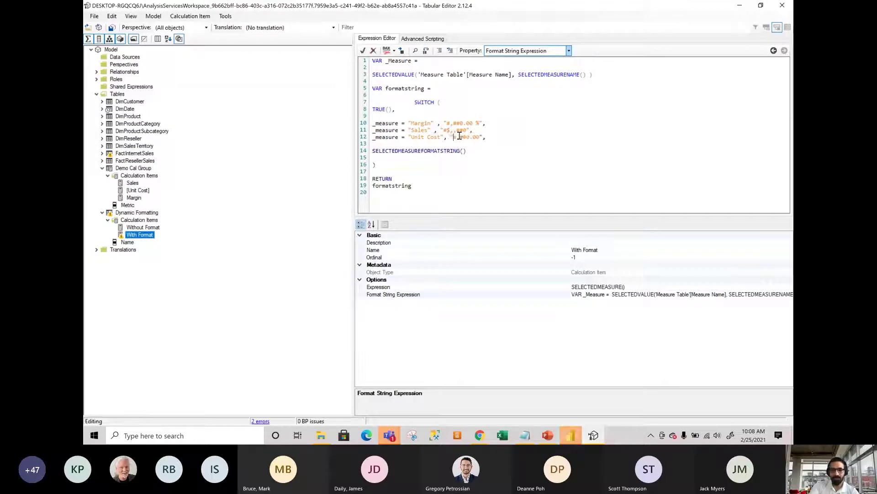
pyautogui.click(111, 27)
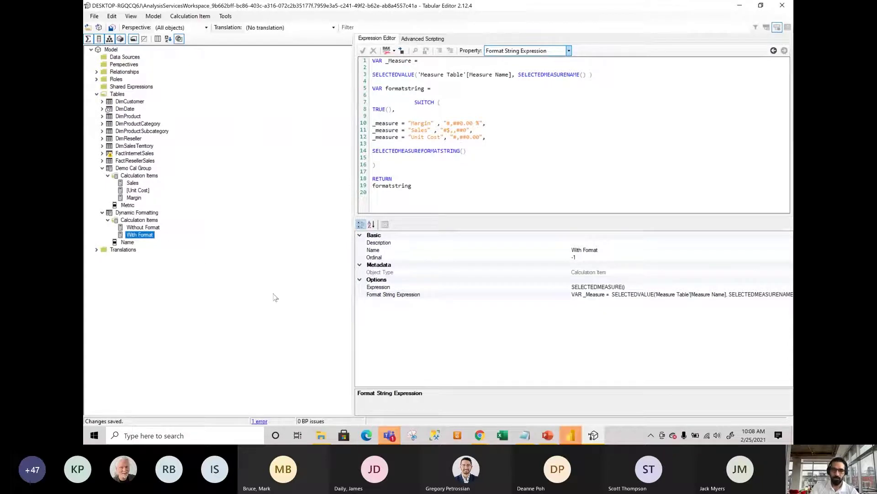
# Refresh the Demo File report's calculation groups and compare the table under Without Format and With Format.
pyautogui.moveTo(571, 434)
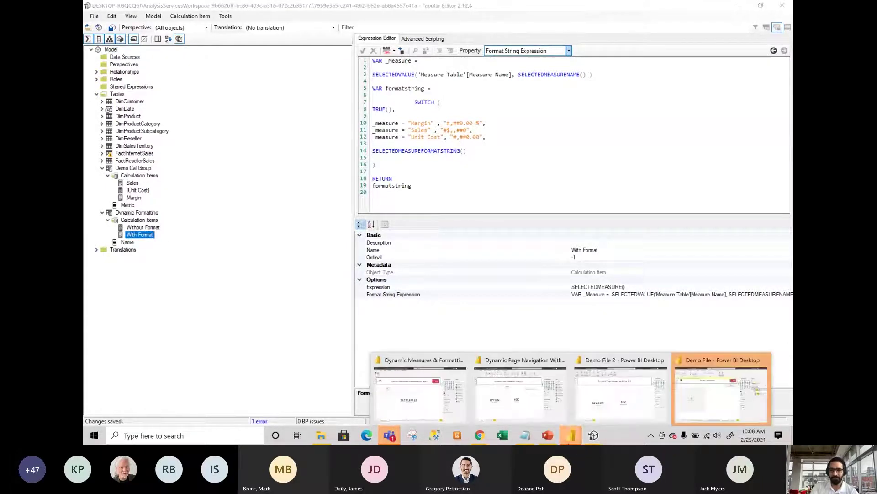
pyautogui.click(709, 403)
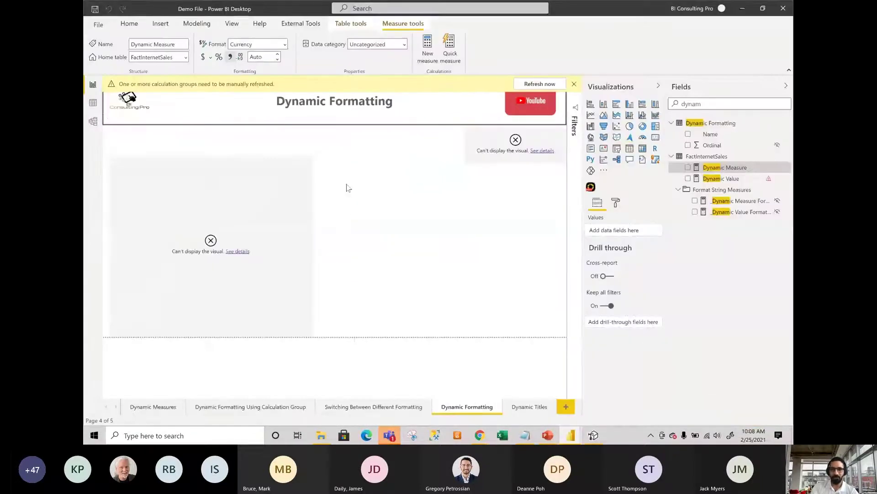
pyautogui.click(540, 85)
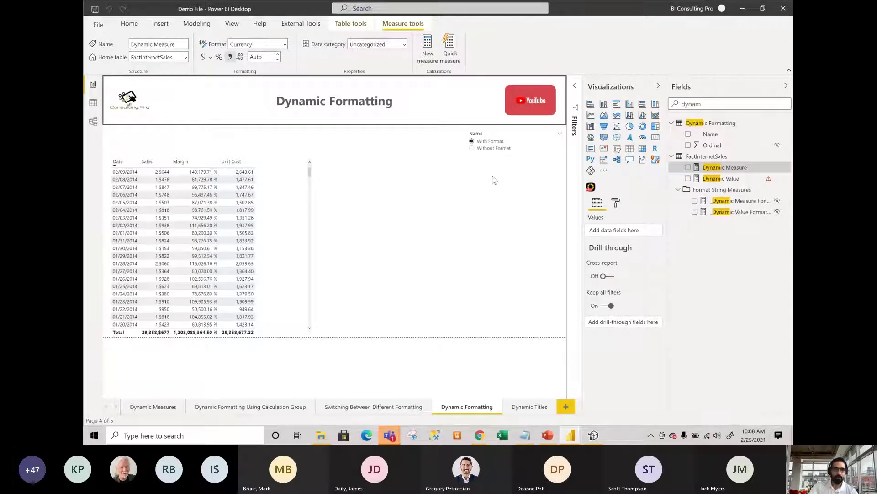
pyautogui.click(309, 200)
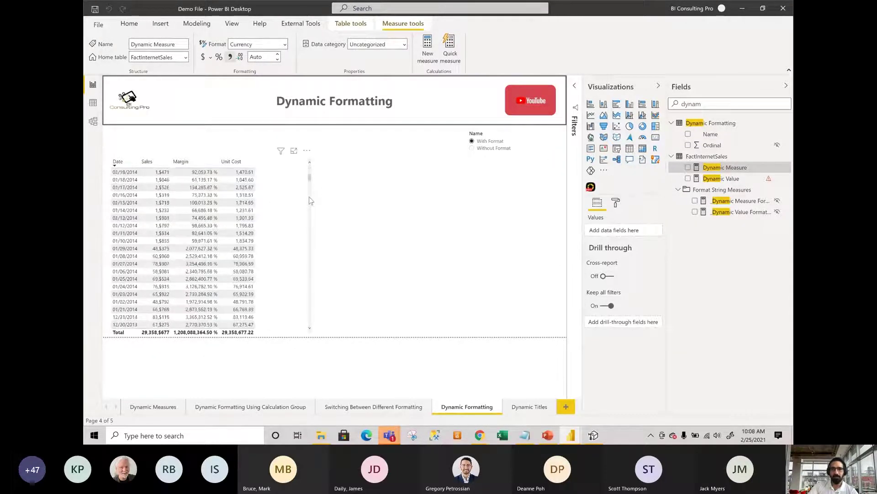
pyautogui.click(201, 232)
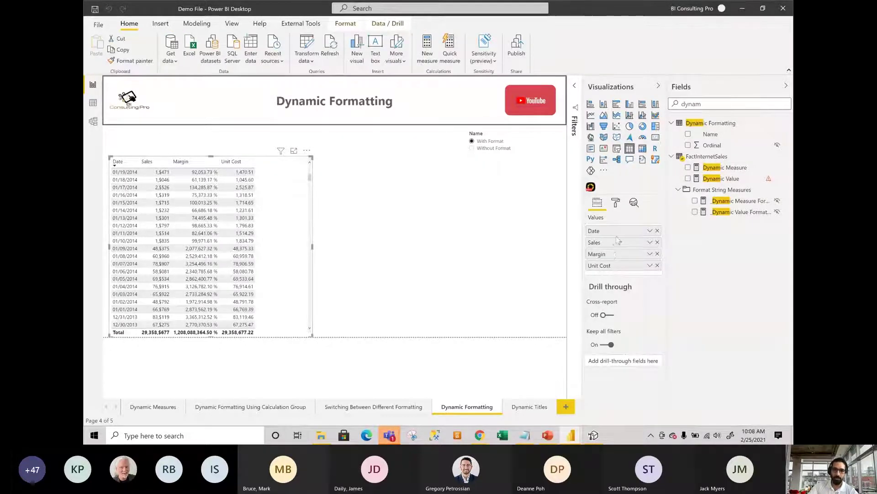
pyautogui.click(488, 148)
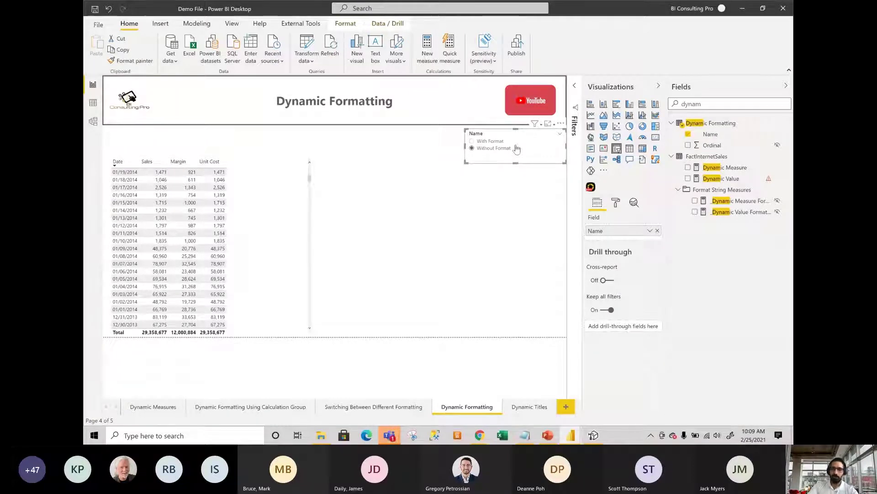
pyautogui.click(503, 142)
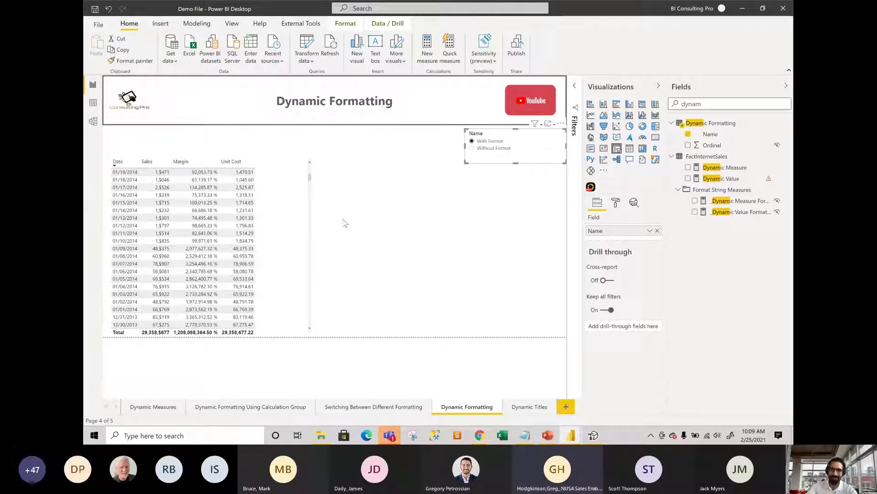
# Fix the With Format item's Sales format string to $#,##0 and save the model.
pyautogui.click(594, 434)
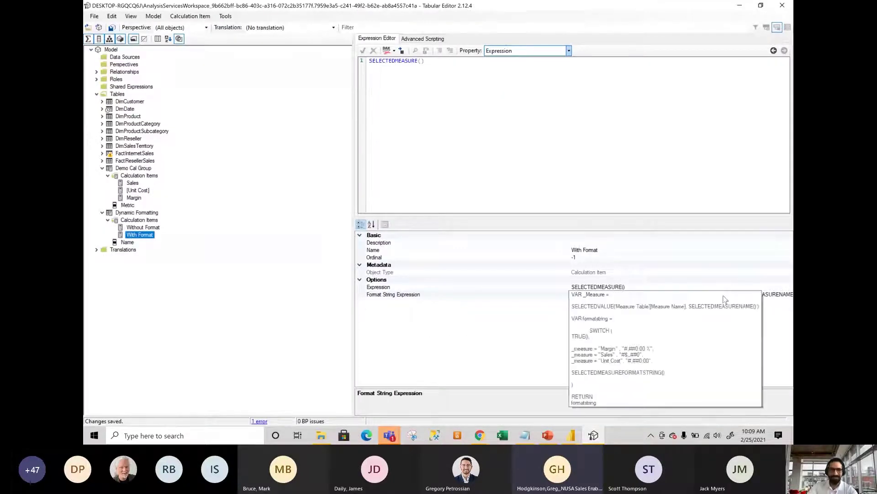
pyautogui.click(724, 295)
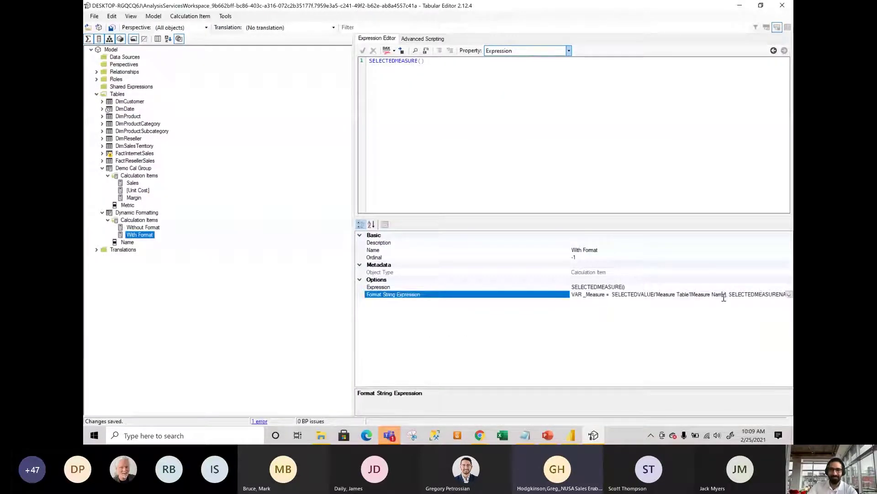
pyautogui.click(789, 294)
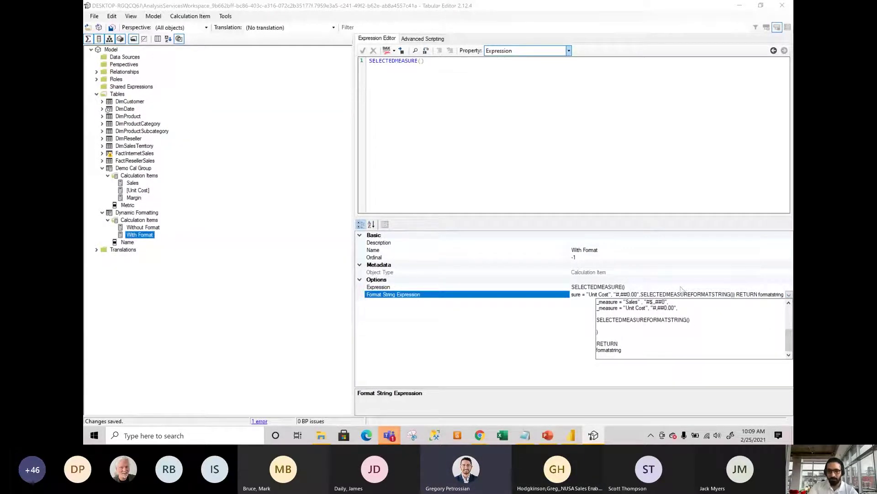
pyautogui.press('BackSpace')
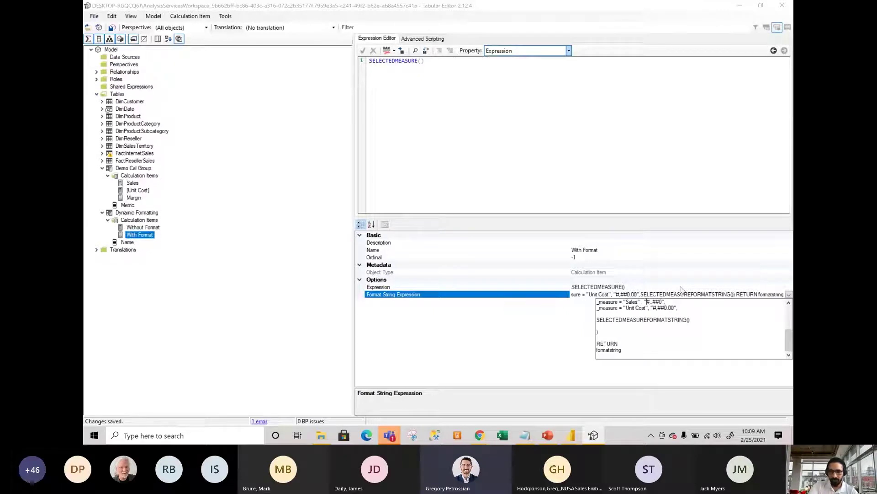
pyautogui.write('$')
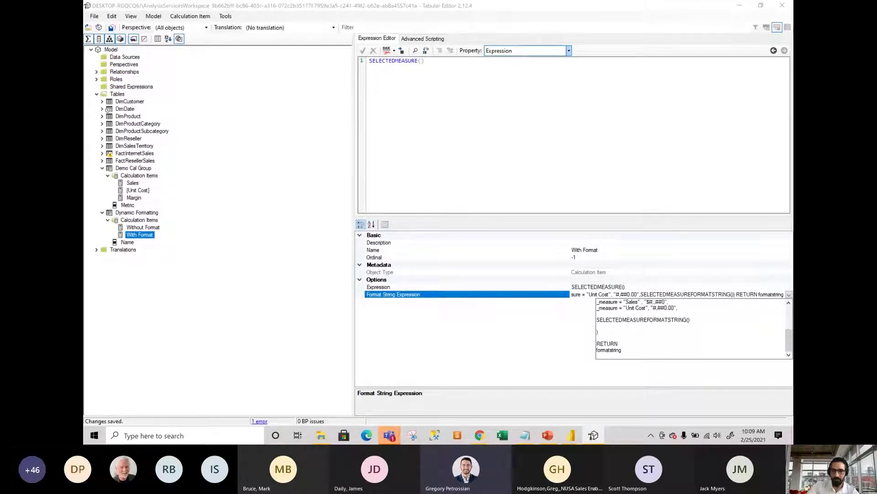
pyautogui.click(546, 334)
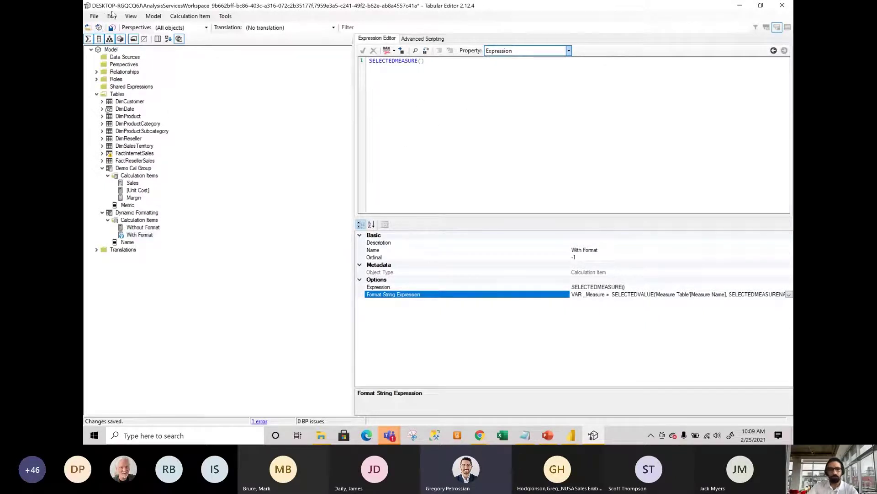
pyautogui.click(111, 27)
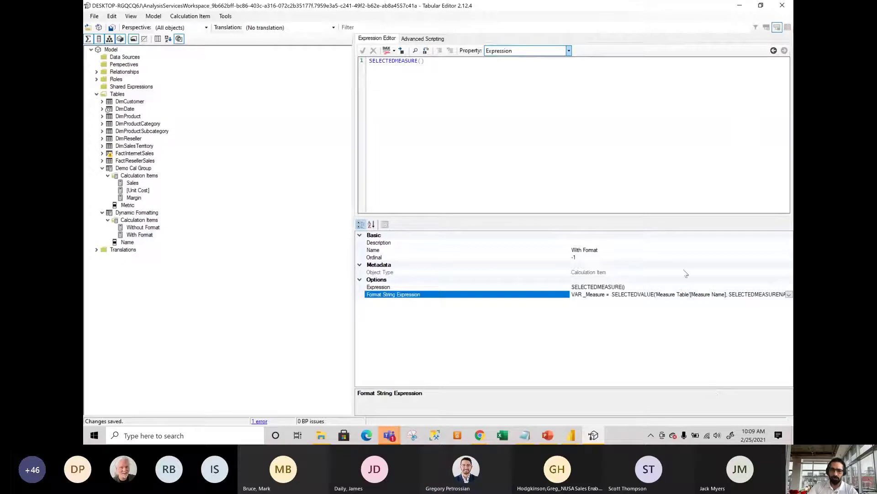
pyautogui.hotkey('alt', 'Tab')
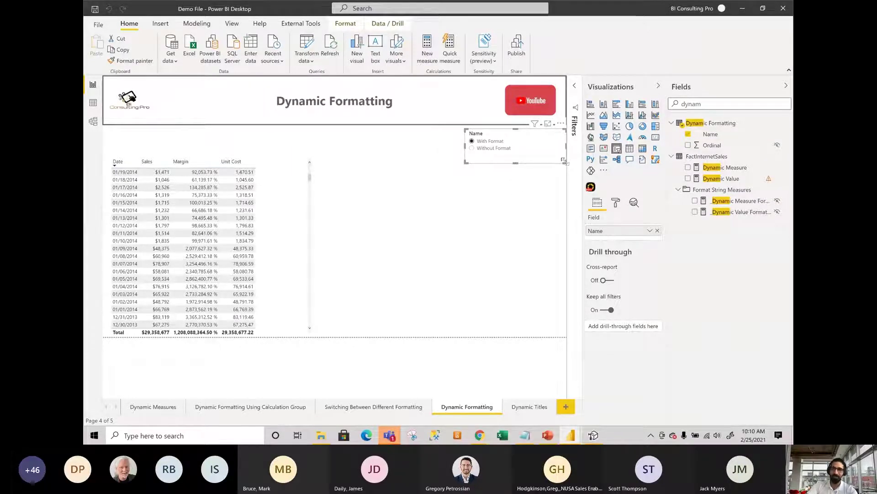
# Shrink the Name slicer's width on the Dynamic Formatting page from its right edge.
pyautogui.moveTo(565, 160); pyautogui.dragTo(550, 161)
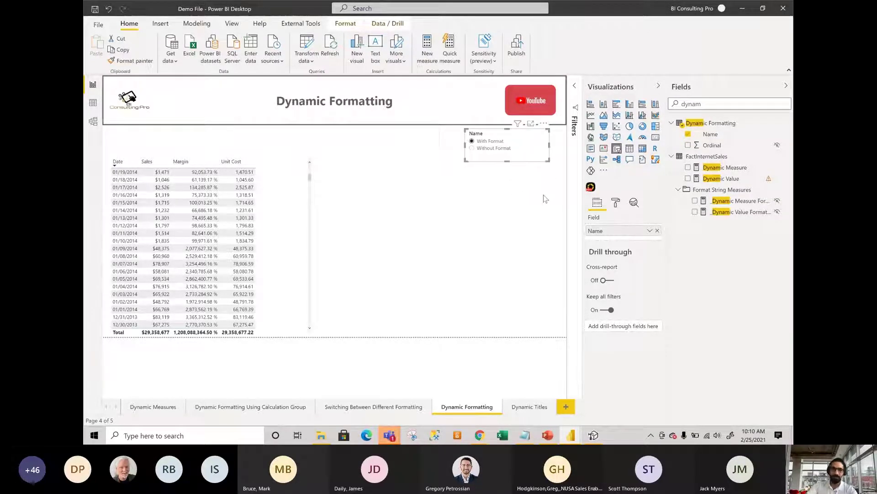
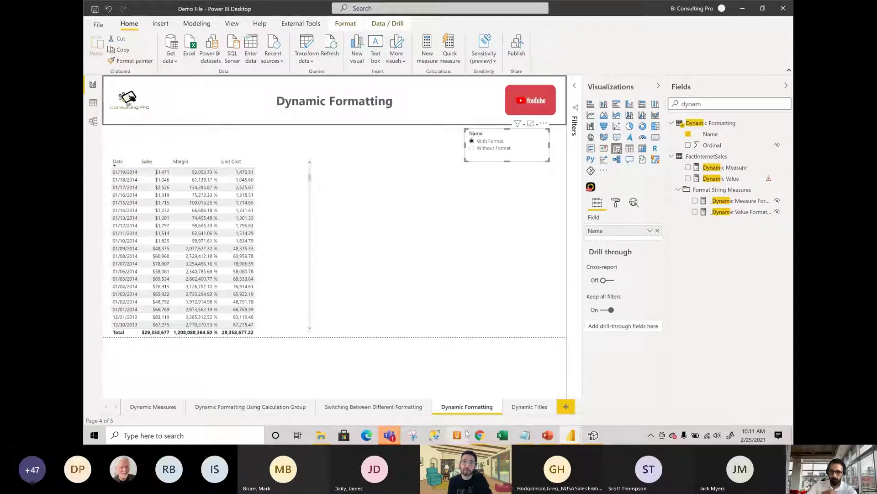
# Switch to Tabular Editor to view the Dynamic Formatting calculation group's items.
pyautogui.click(593, 435)
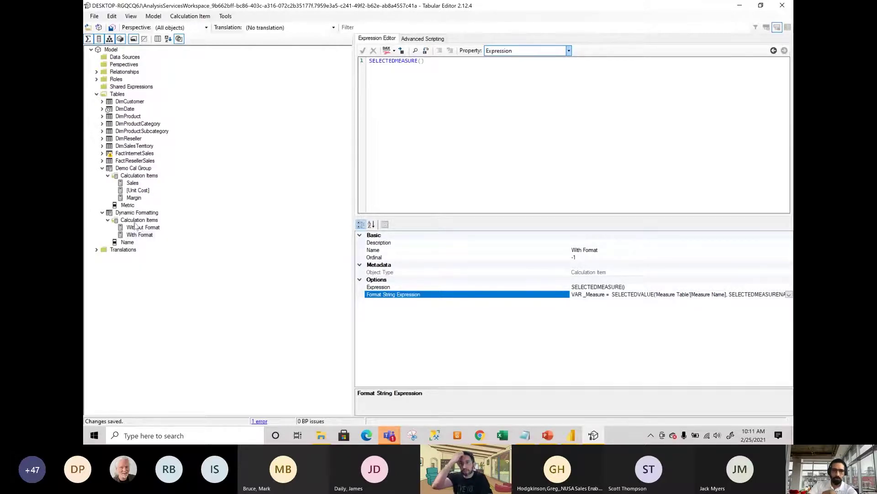
# Compare the Without Format and With Format items' format string expressions, then return to the report.
pyautogui.click(137, 227)
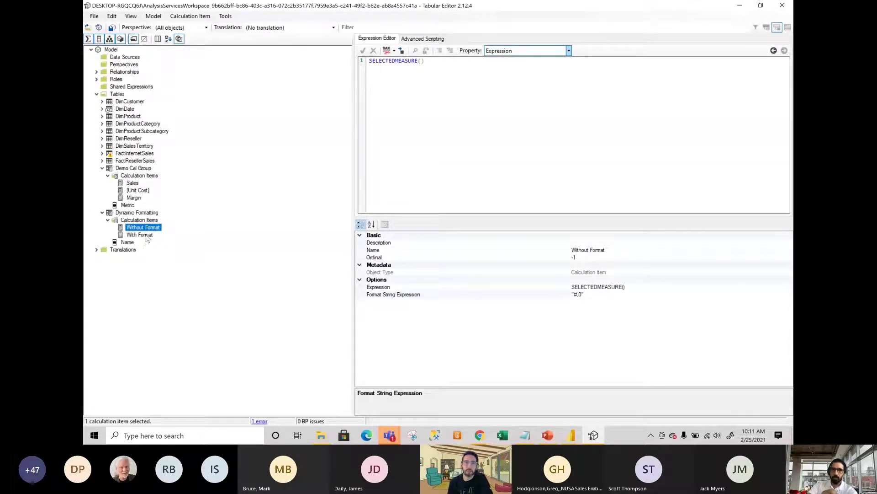
pyautogui.click(147, 236)
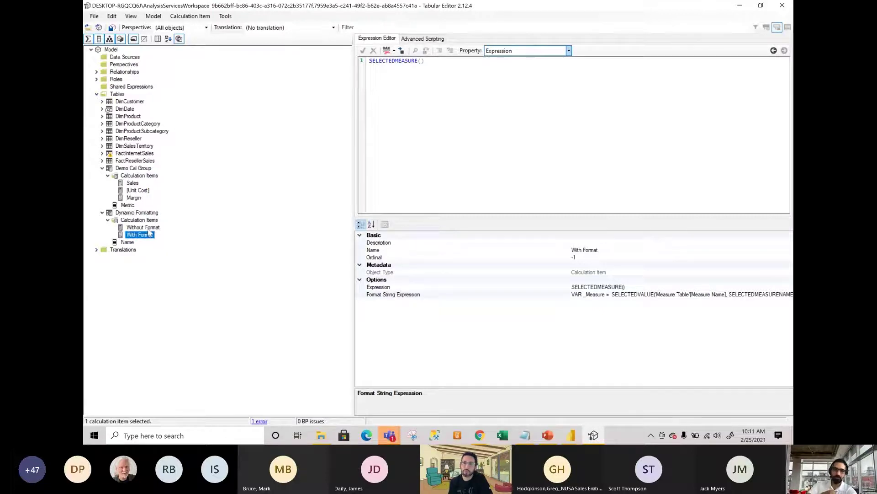
pyautogui.click(149, 228)
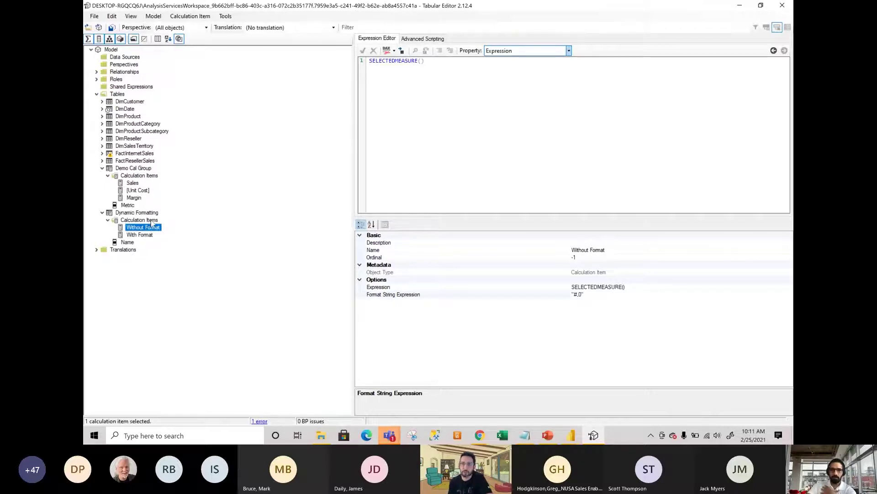
pyautogui.click(152, 221)
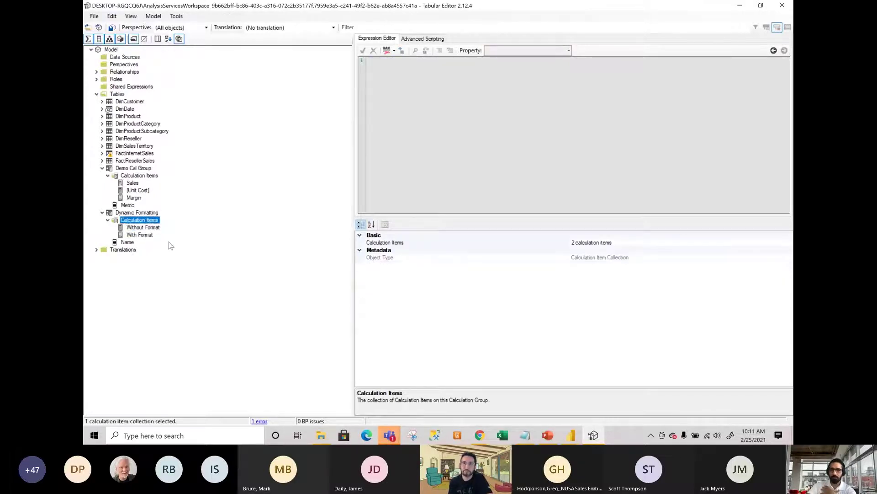
pyautogui.click(740, 6)
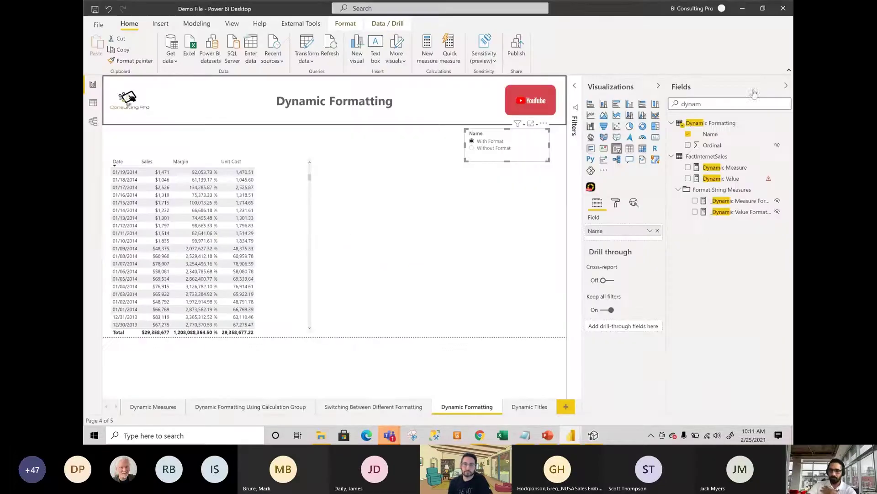
# On the Dynamic Titles page, select all countries in the Select Country slicer.
pyautogui.click(533, 407)
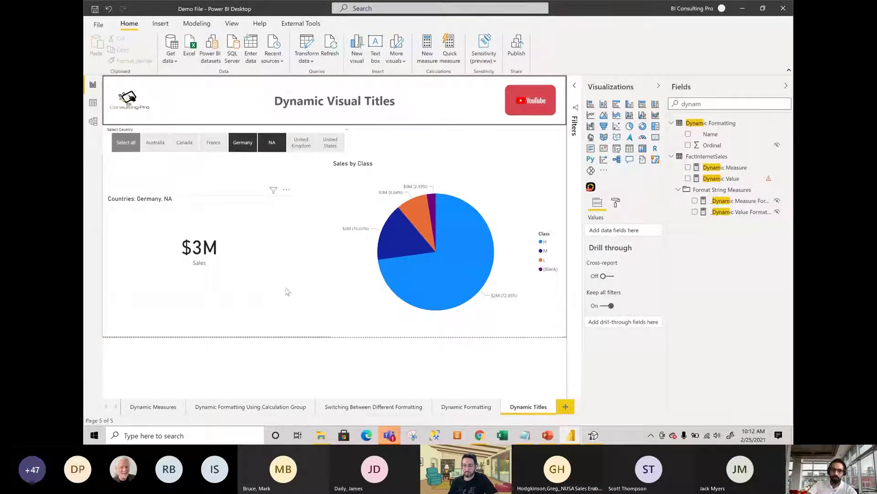
pyautogui.click(130, 156)
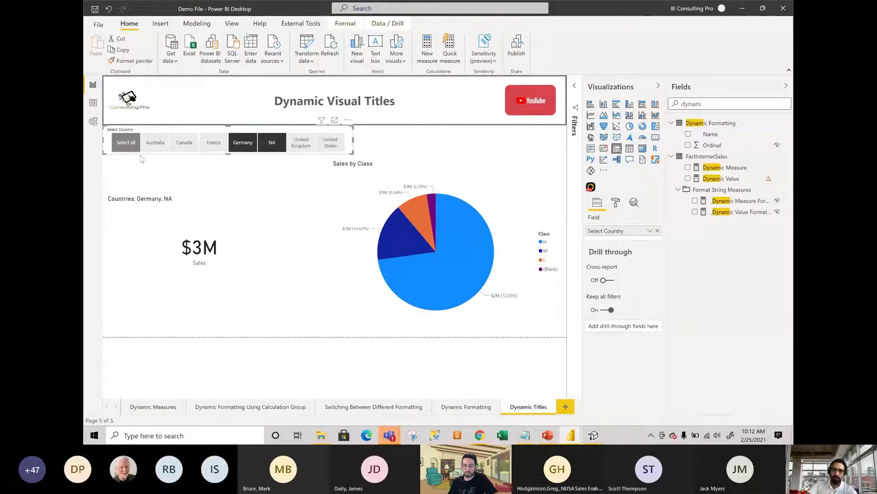
pyautogui.click(273, 182)
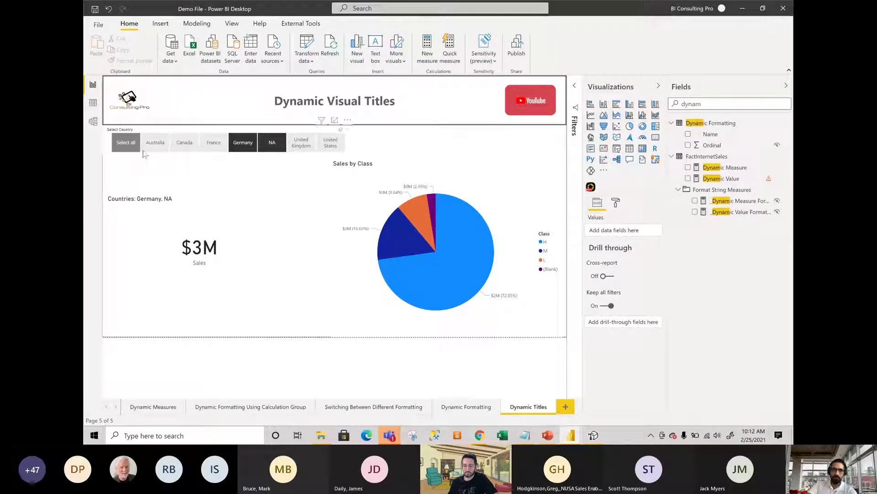
pyautogui.click(113, 152)
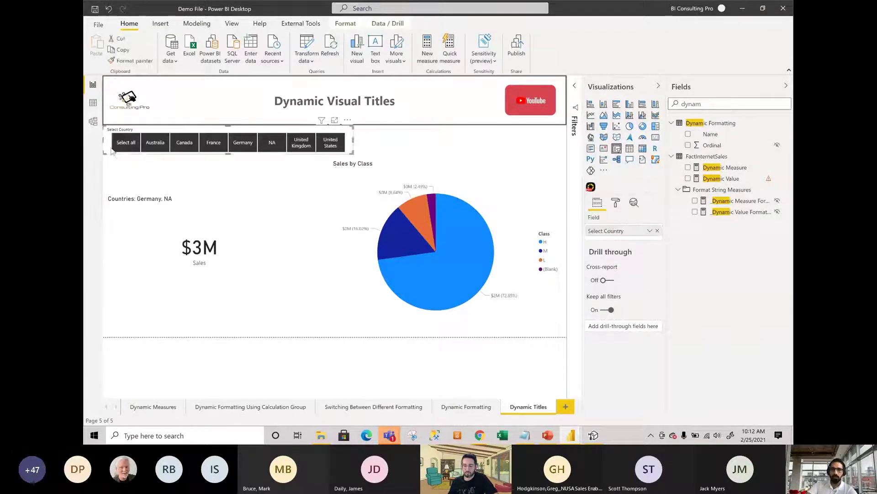
pyautogui.click(116, 173)
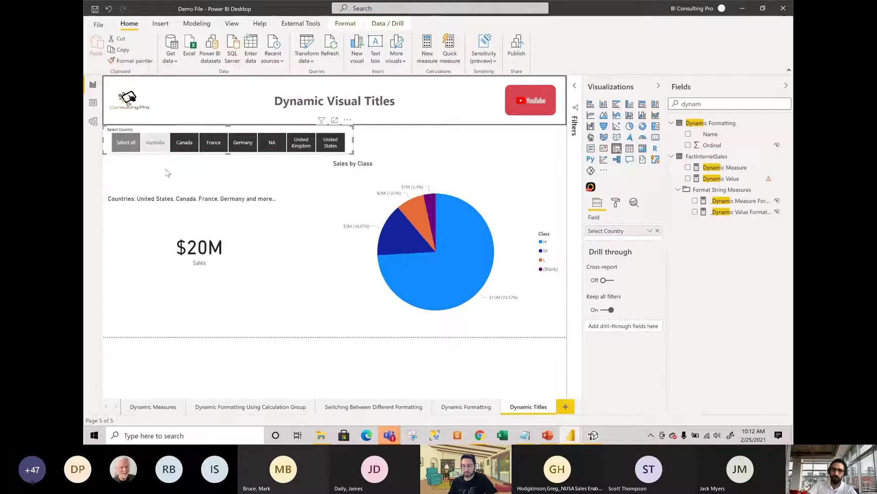
# Filter the slicer to Australia, add Canada, France, Germany and United Kingdom, then select all again.
pyautogui.click(154, 145)
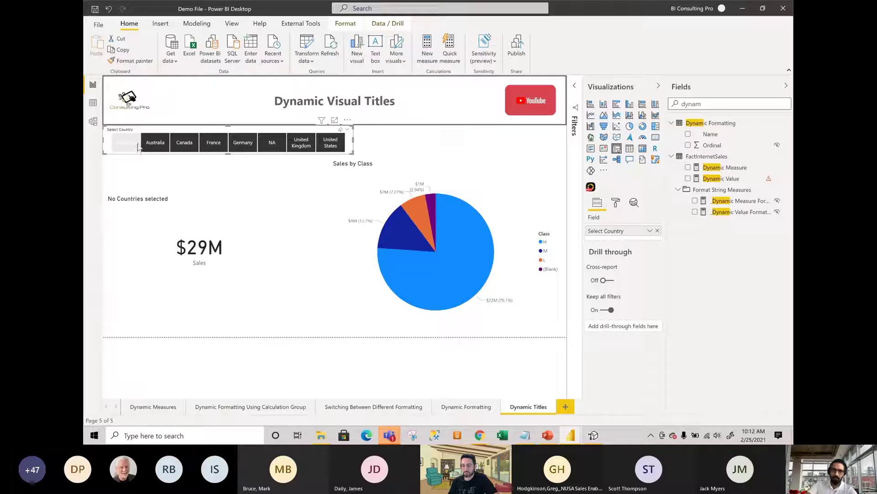
pyautogui.click(123, 146)
pyautogui.click(157, 145)
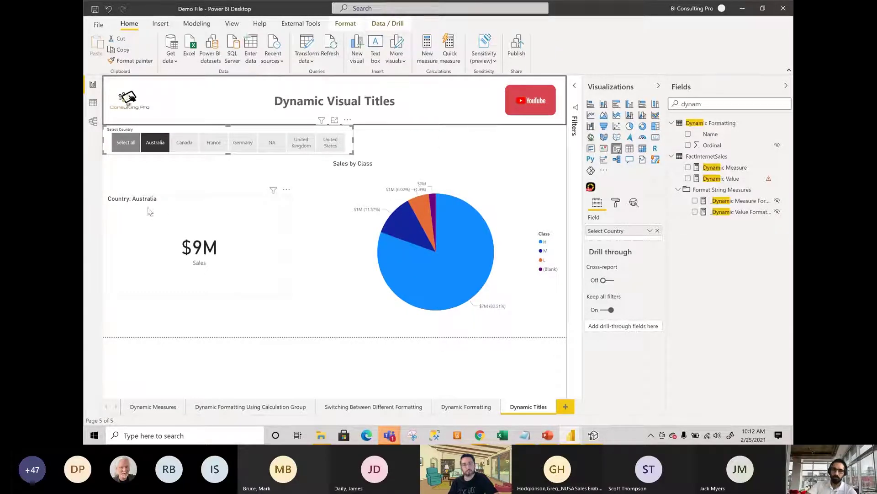
pyautogui.click(184, 145)
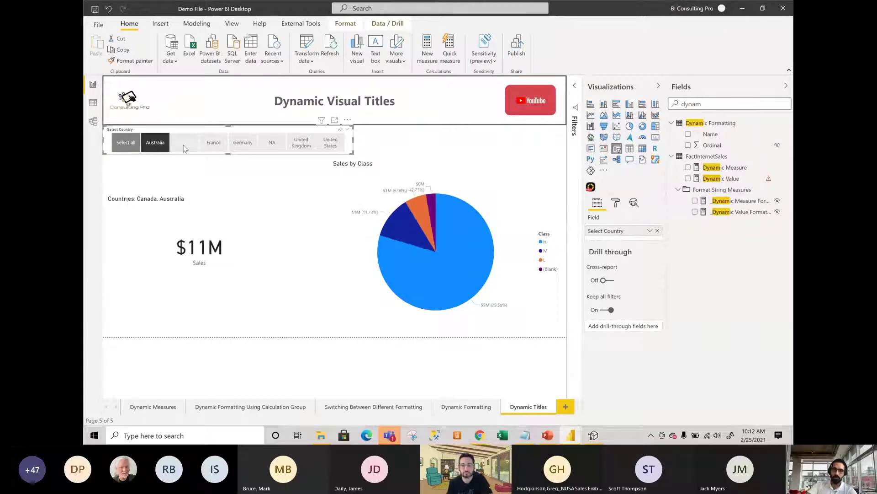
pyautogui.click(213, 145)
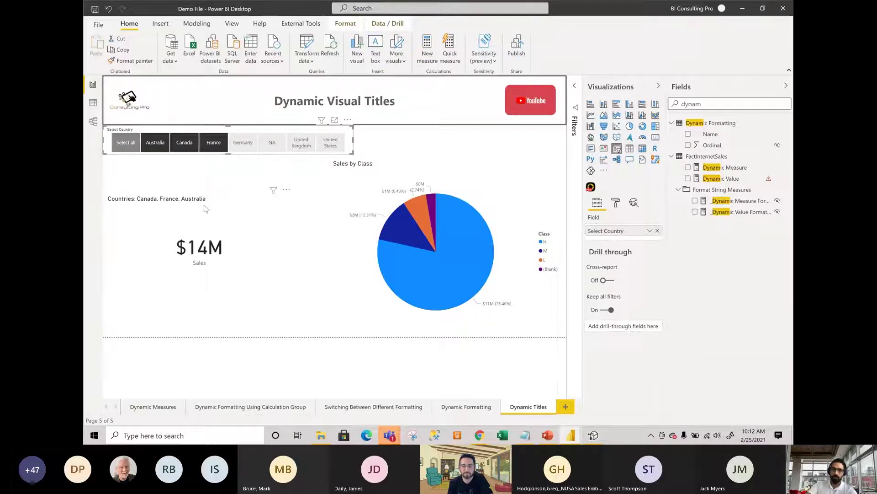
pyautogui.click(249, 149)
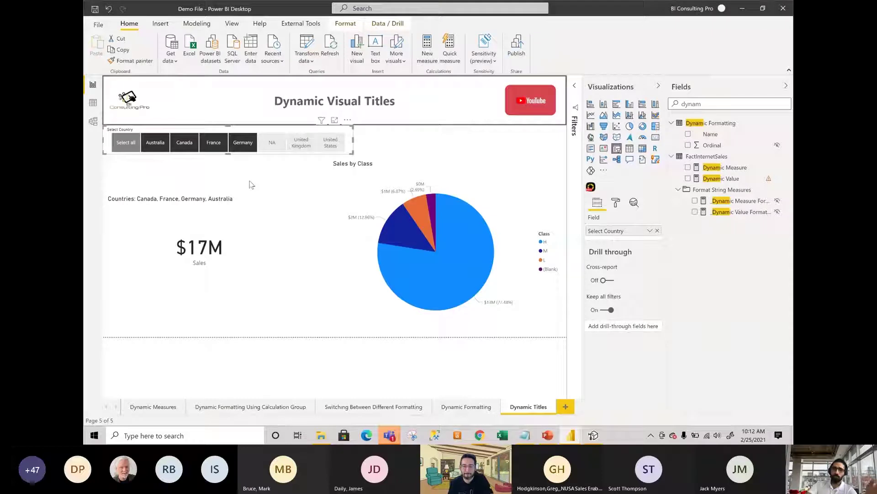
pyautogui.click(300, 145)
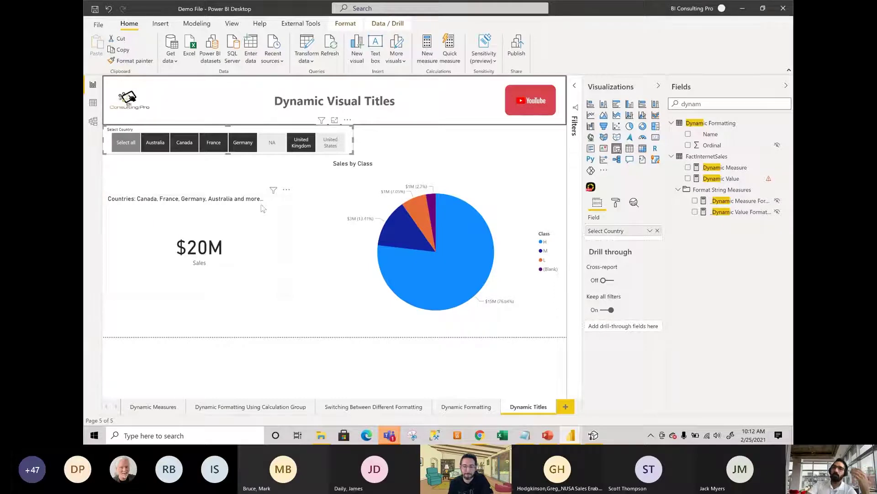
pyautogui.click(130, 145)
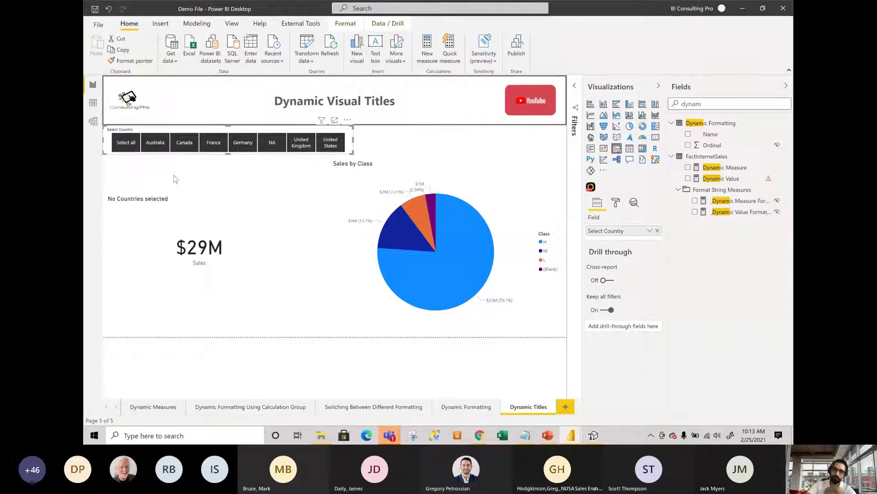
# Inspect the Sales card's Title text conditional formatting, confirming it uses Sales KPI Title, without changes.
pyautogui.click(198, 215)
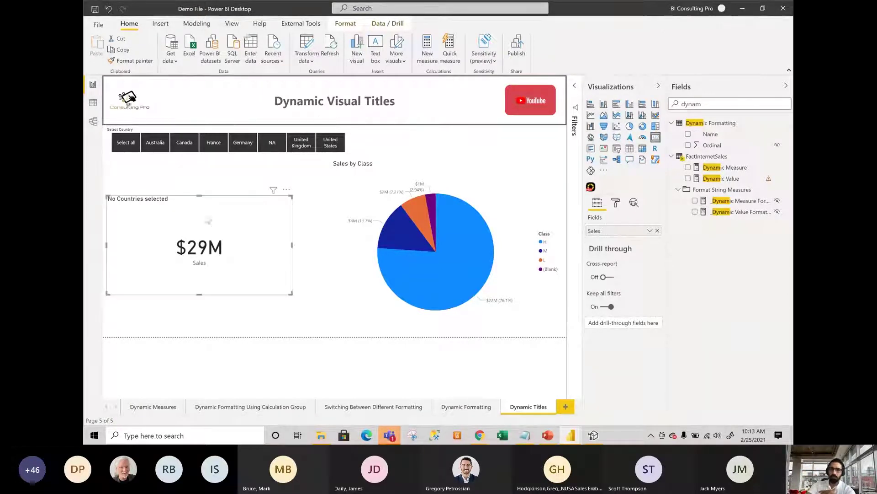
pyautogui.click(615, 203)
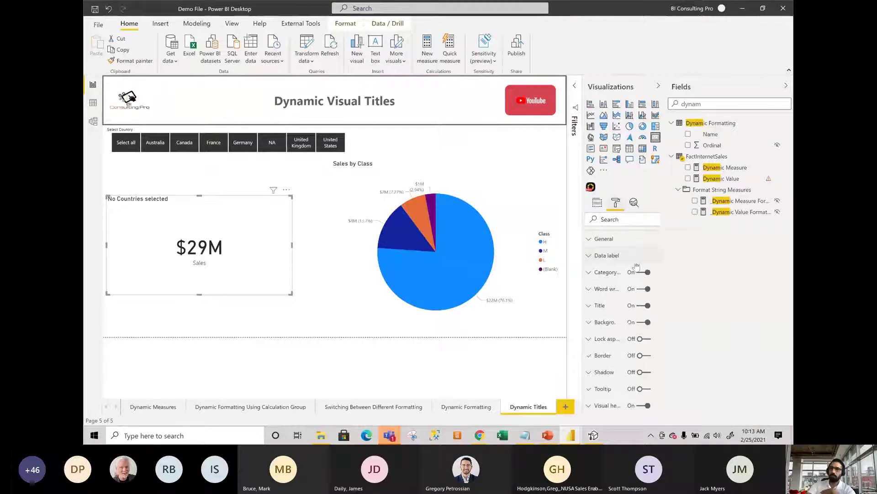
pyautogui.click(607, 309)
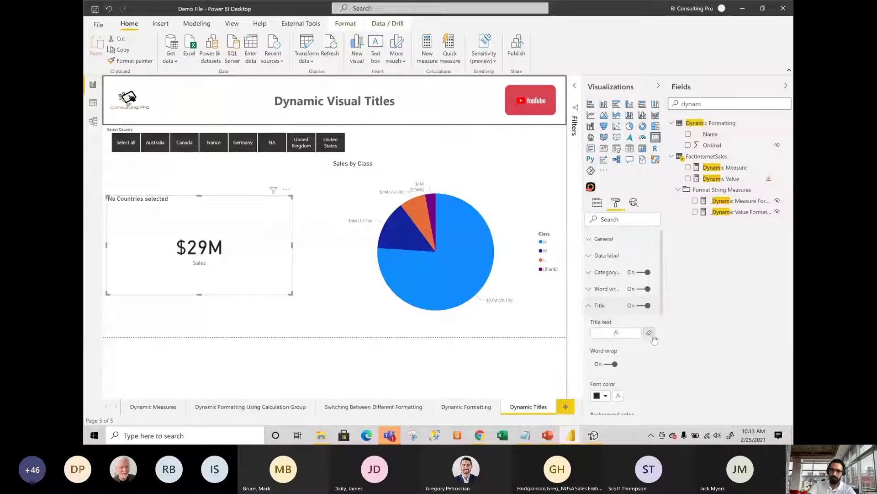
pyautogui.click(625, 336)
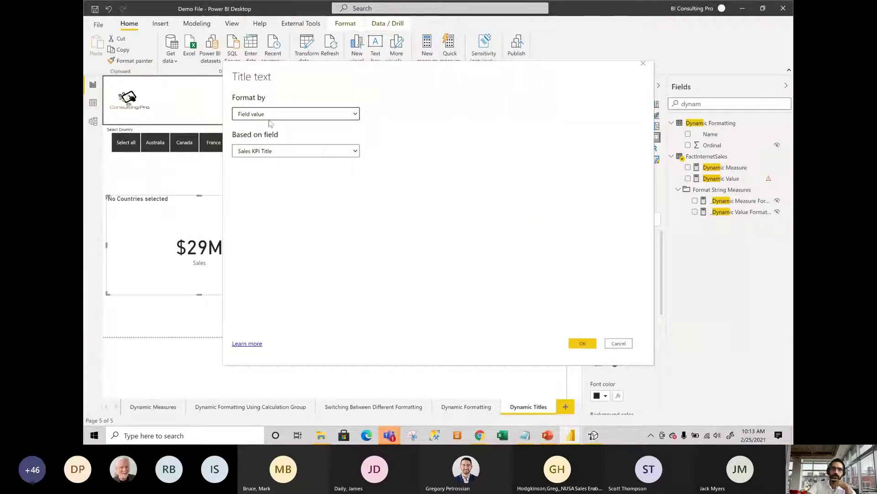
pyautogui.click(619, 343)
# Search the Fields pane for 'kpi' and open the Sales KPI Title measure's DAX formula.
pyautogui.moveTo(737, 104); pyautogui.dragTo(680, 100)
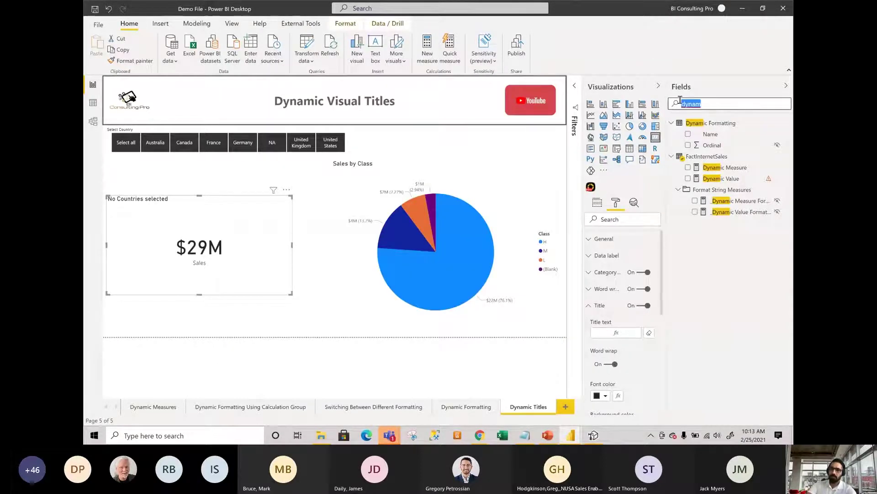
pyautogui.write('sales')
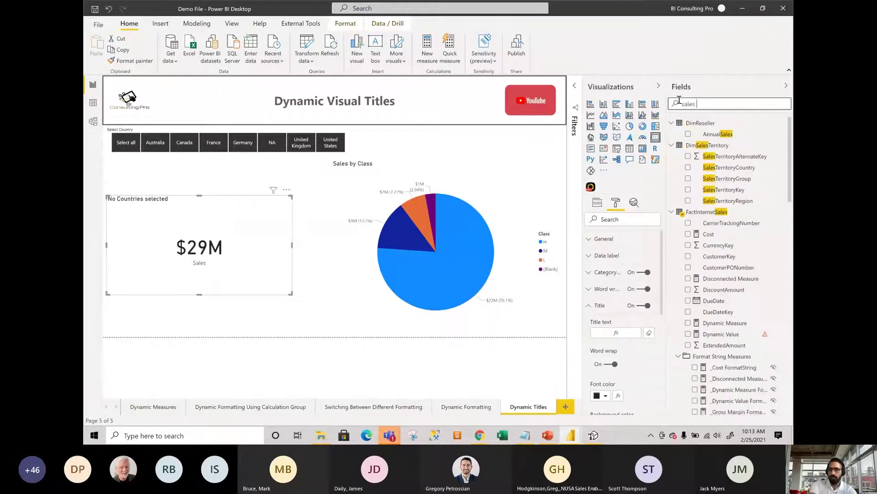
pyautogui.write(' kpi')
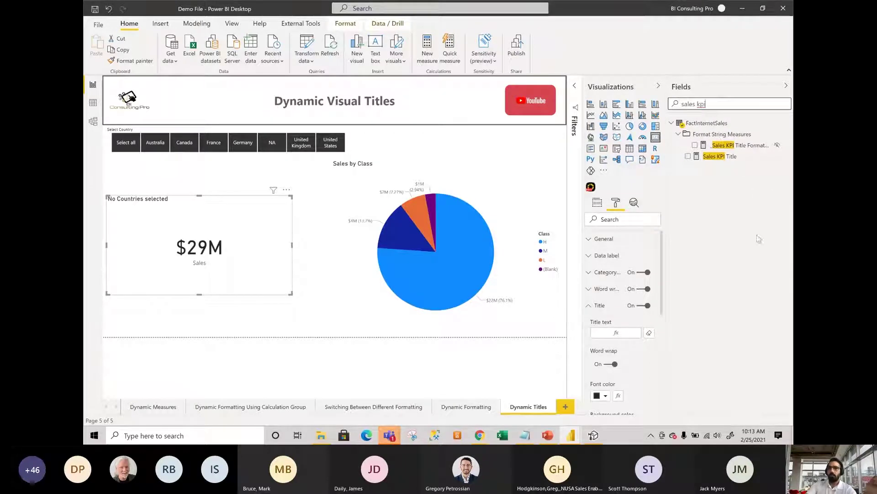
pyautogui.click(760, 170)
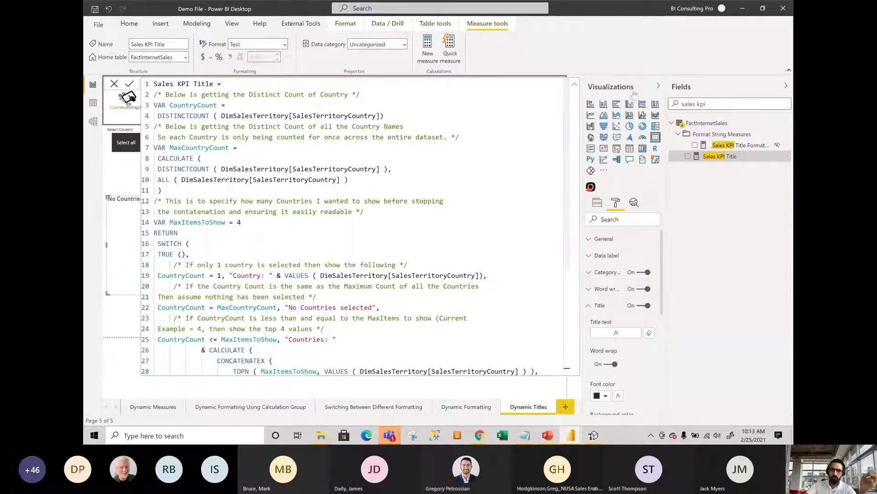
pyautogui.click(658, 85)
pyautogui.click(785, 86)
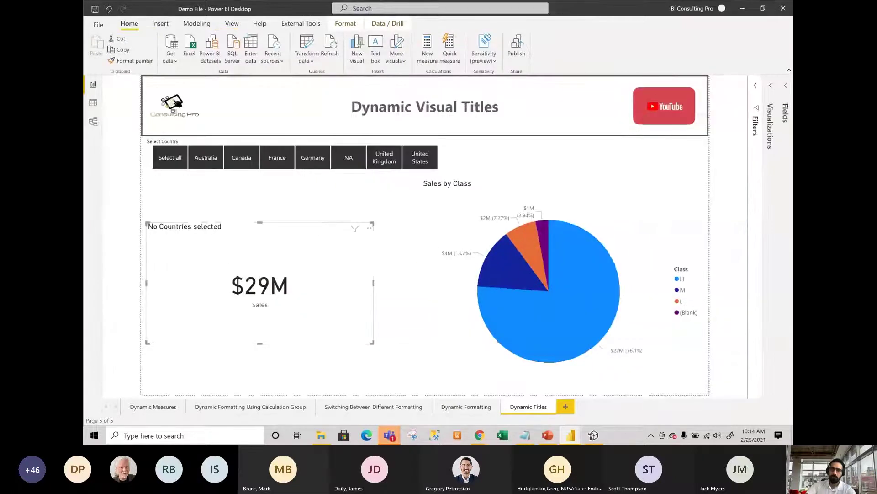
pyautogui.click(786, 86)
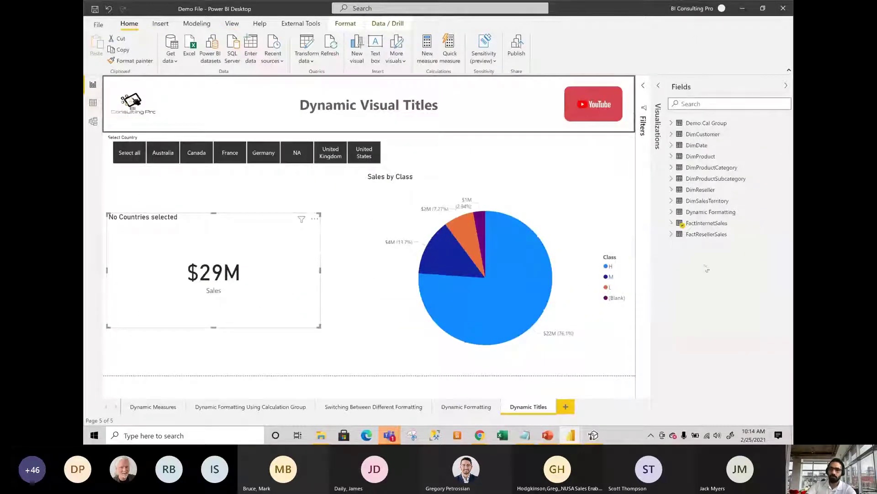
pyautogui.click(728, 103)
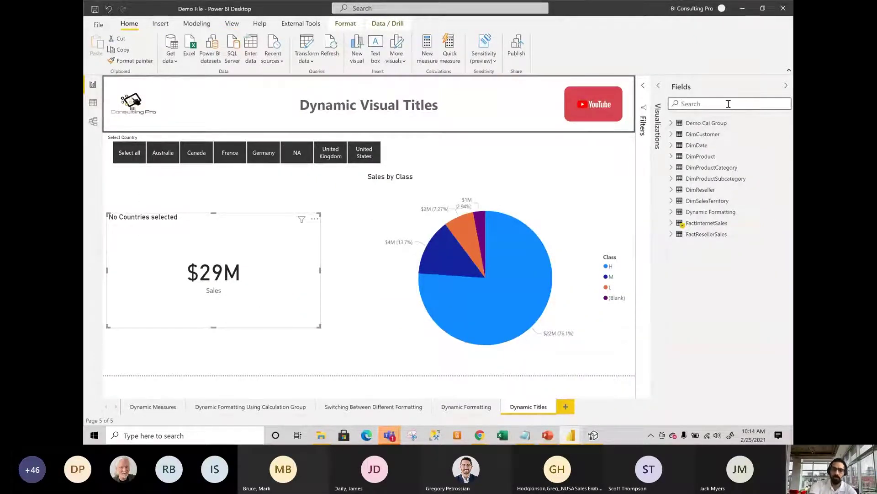
pyautogui.write('kpi')
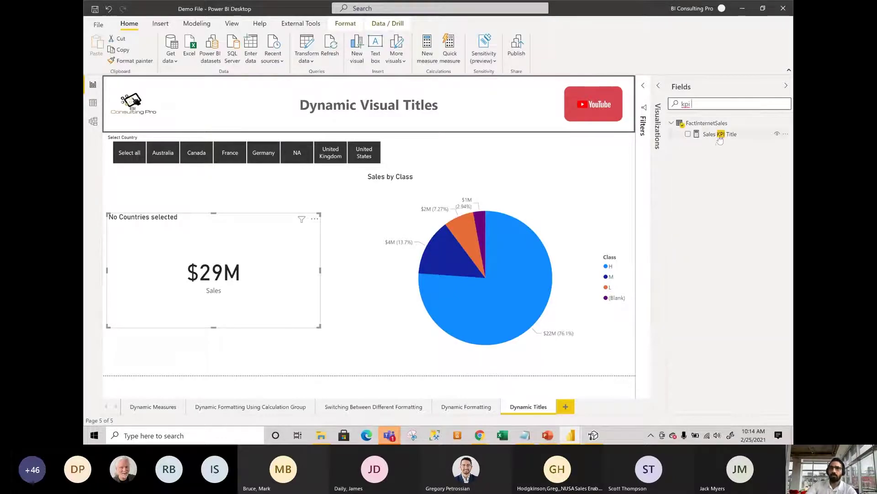
pyautogui.click(721, 135)
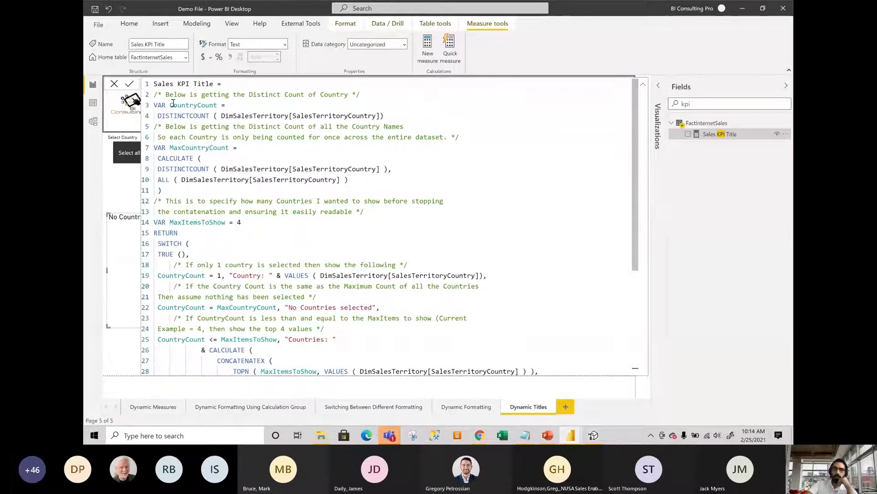
pyautogui.moveTo(194, 105); pyautogui.dragTo(227, 106)
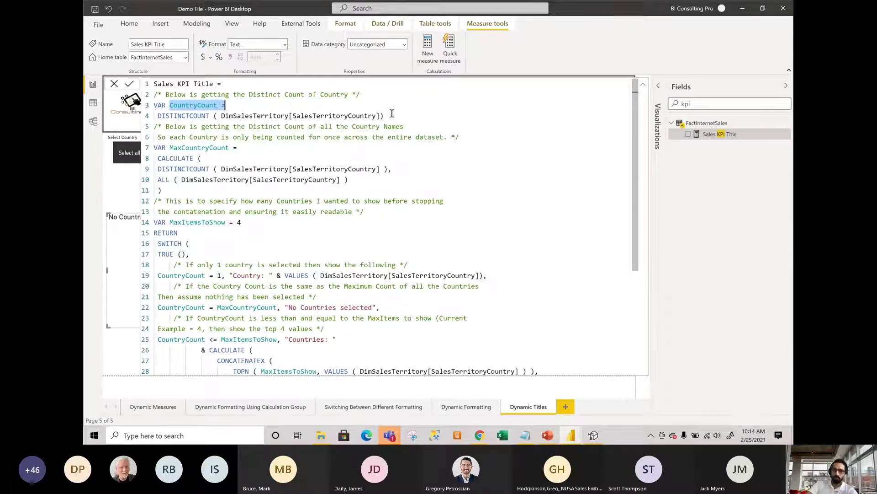
pyautogui.moveTo(386, 116); pyautogui.dragTo(214, 116)
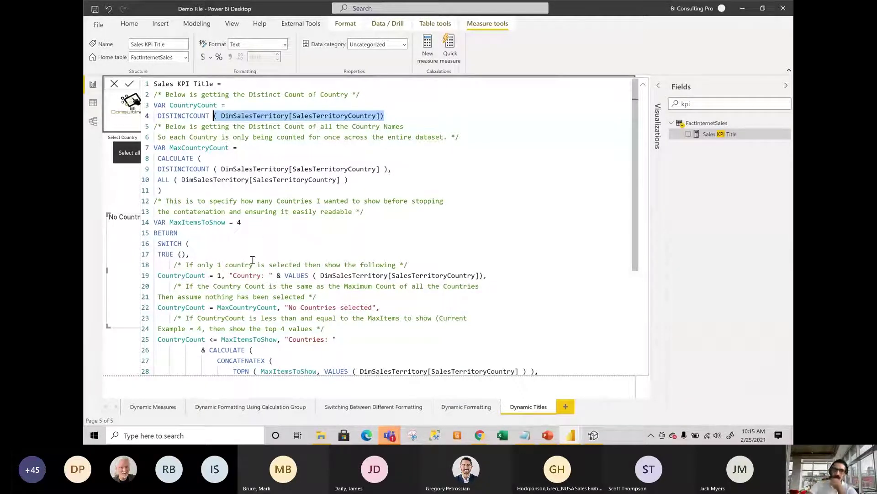
pyautogui.scroll(-2, 231, 260)
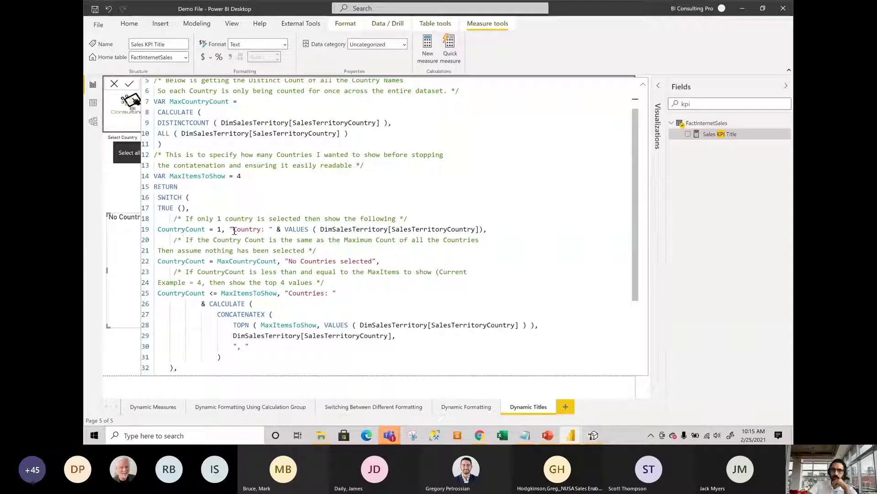
pyautogui.moveTo(227, 228); pyautogui.dragTo(513, 228)
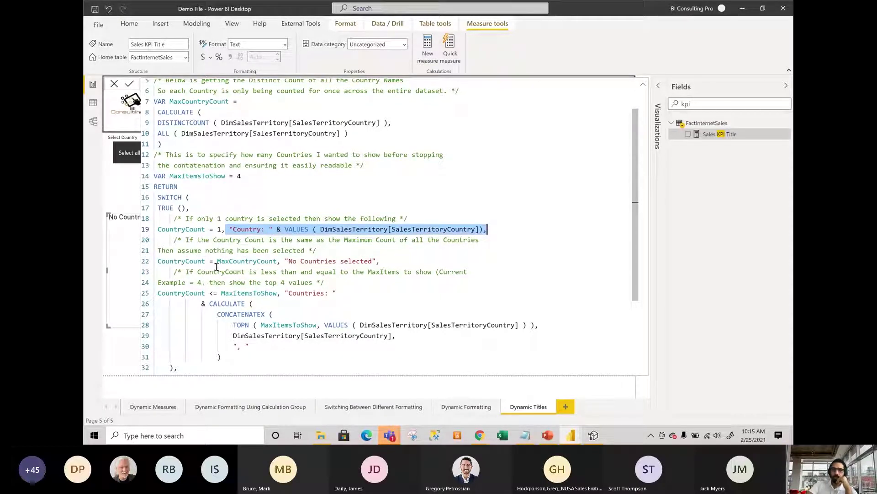
pyautogui.click(174, 261)
pyautogui.doubleClick(174, 260)
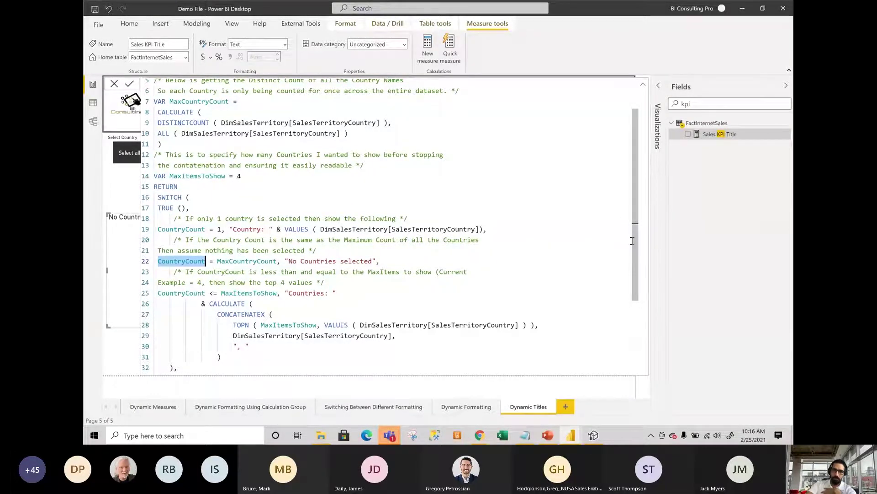
pyautogui.moveTo(632, 240); pyautogui.dragTo(633, 315)
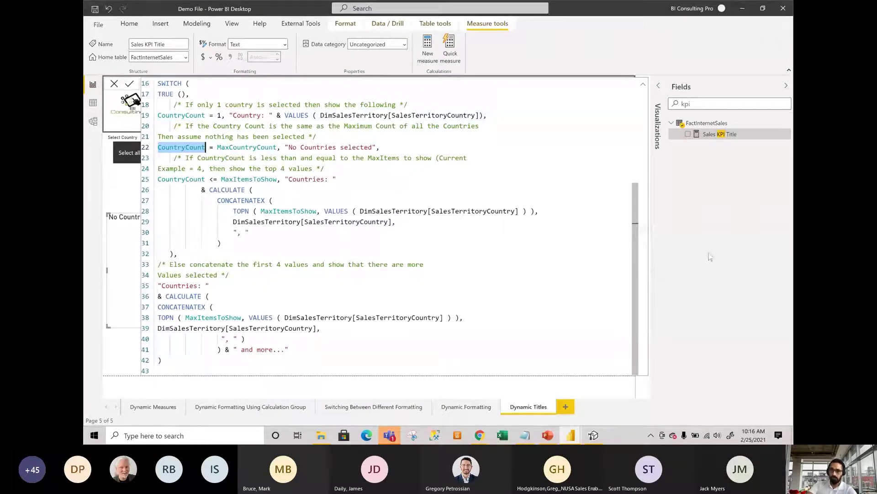
pyautogui.scroll(2, 641, 185)
pyautogui.scroll(1, 640, 185)
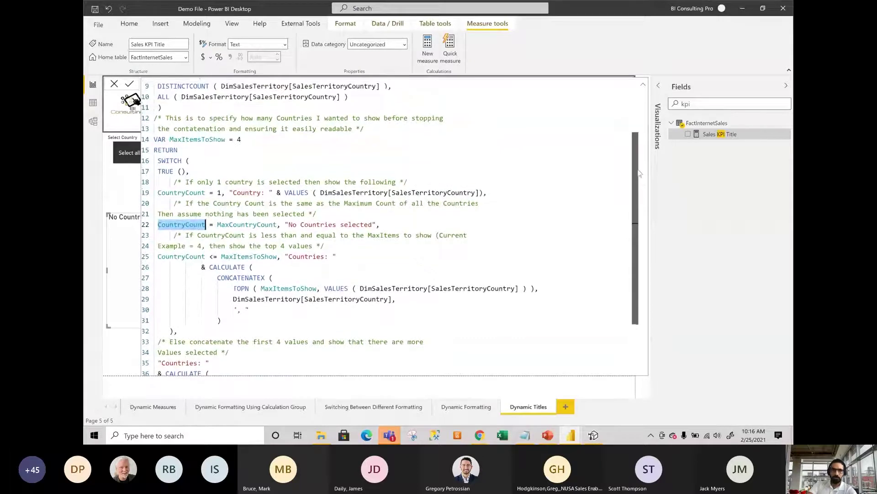
pyautogui.scroll(1, 639, 173)
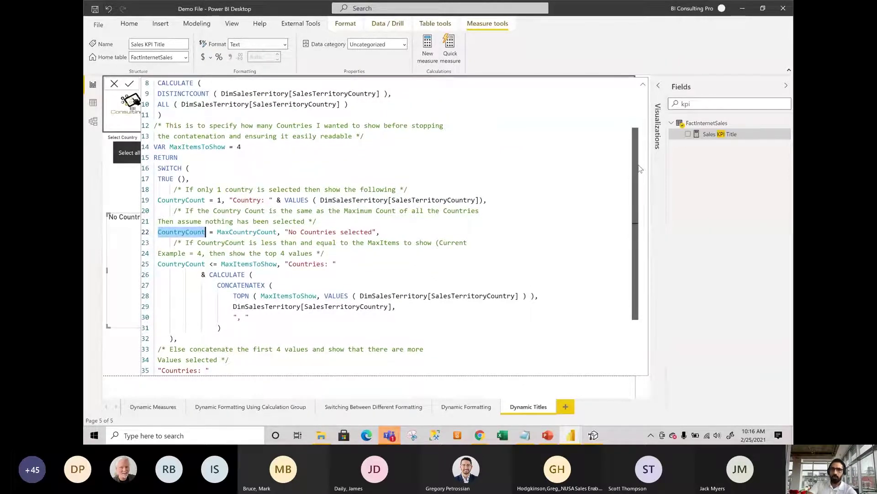
pyautogui.scroll(-3, 640, 192)
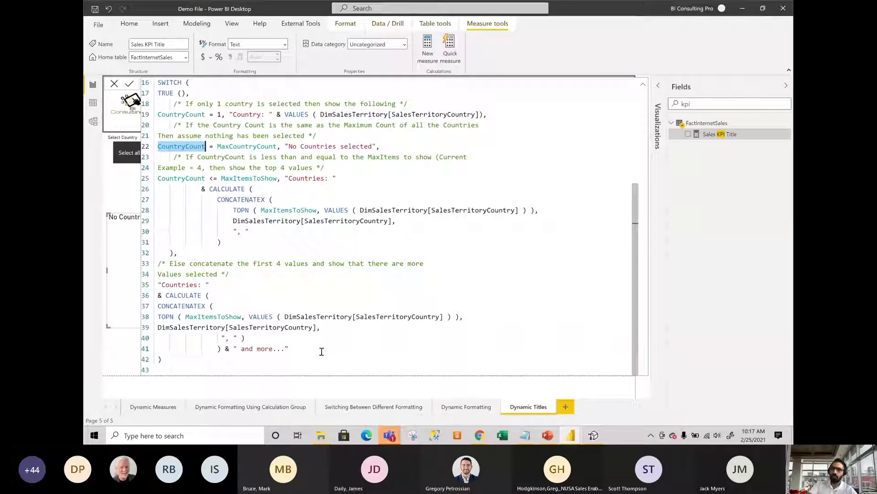
pyautogui.moveTo(289, 349); pyautogui.dragTo(246, 349)
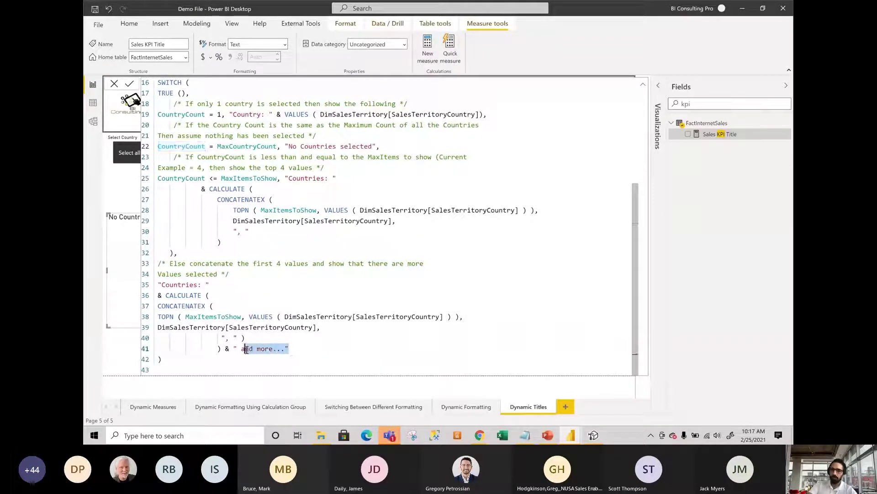
pyautogui.moveTo(209, 284); pyautogui.dragTo(178, 284)
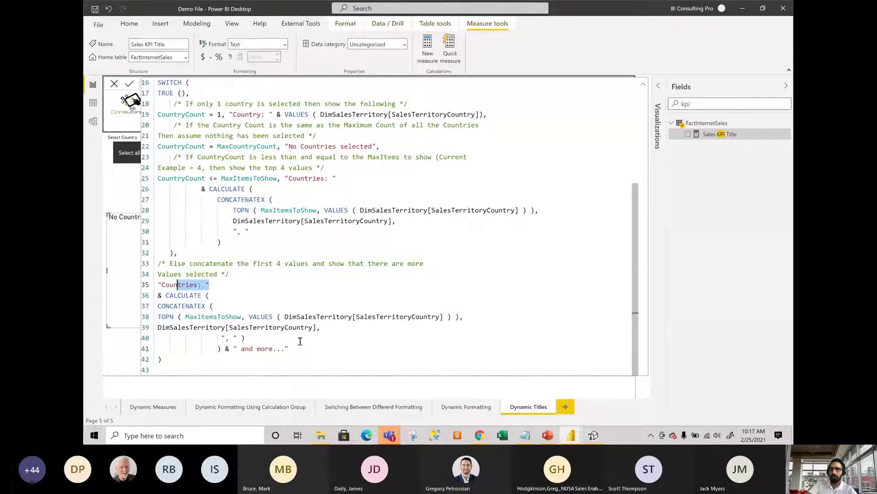
pyautogui.moveTo(326, 330); pyautogui.dragTo(161, 307)
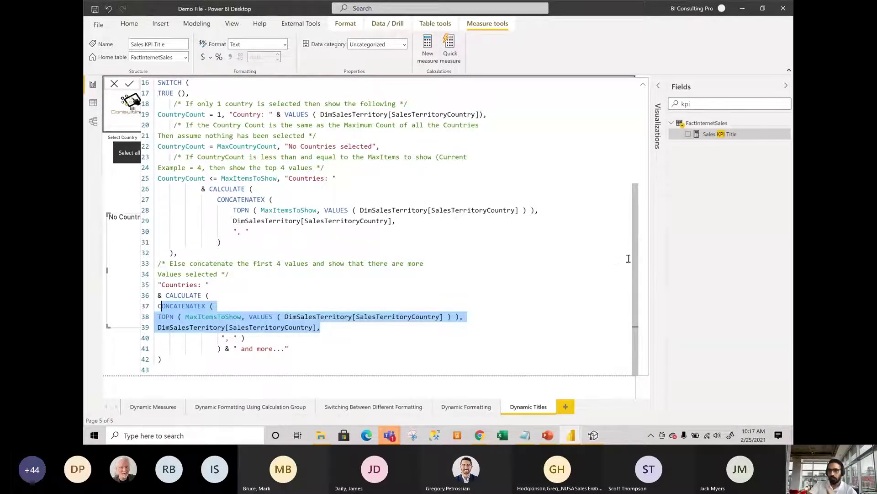
pyautogui.moveTo(636, 233); pyautogui.dragTo(634, 128)
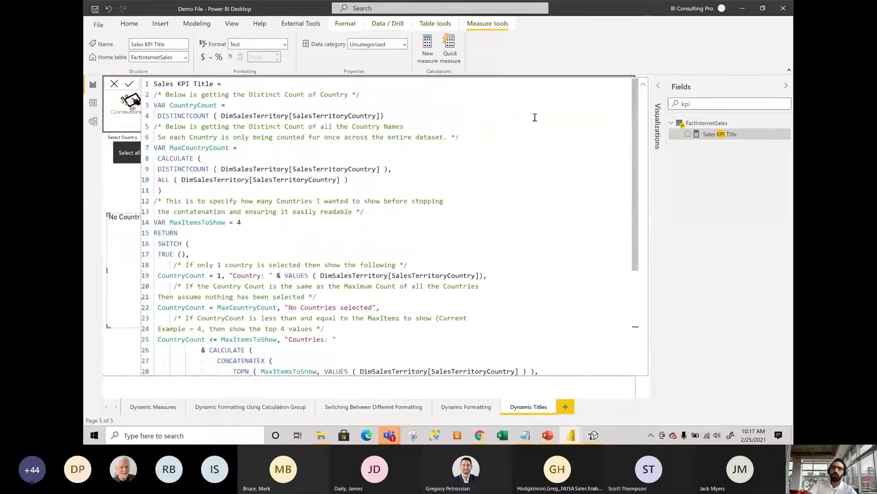
# Cancel the Sales KPI Title formula edit and return to the Dynamic Titles page canvas.
pyautogui.click(113, 84)
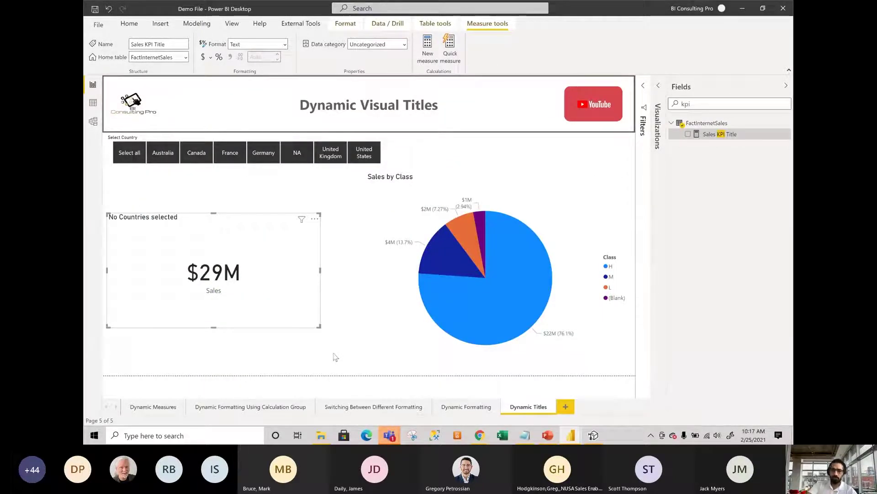
pyautogui.click(334, 356)
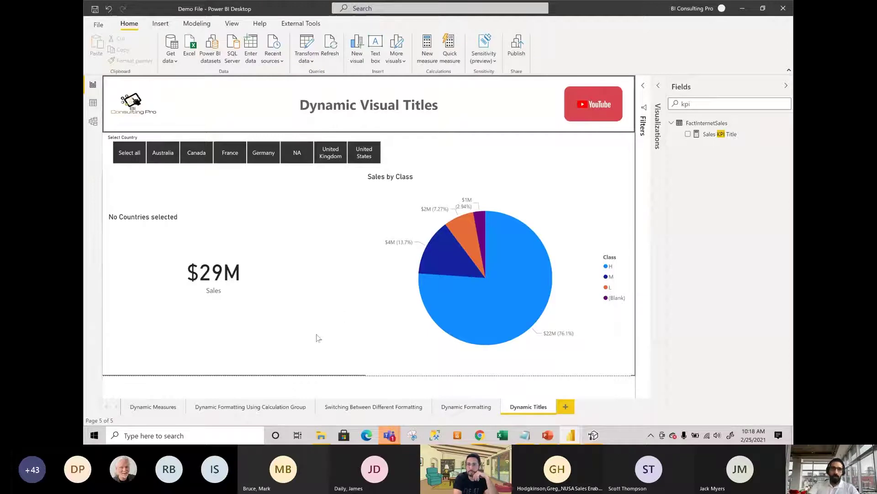
pyautogui.click(396, 158)
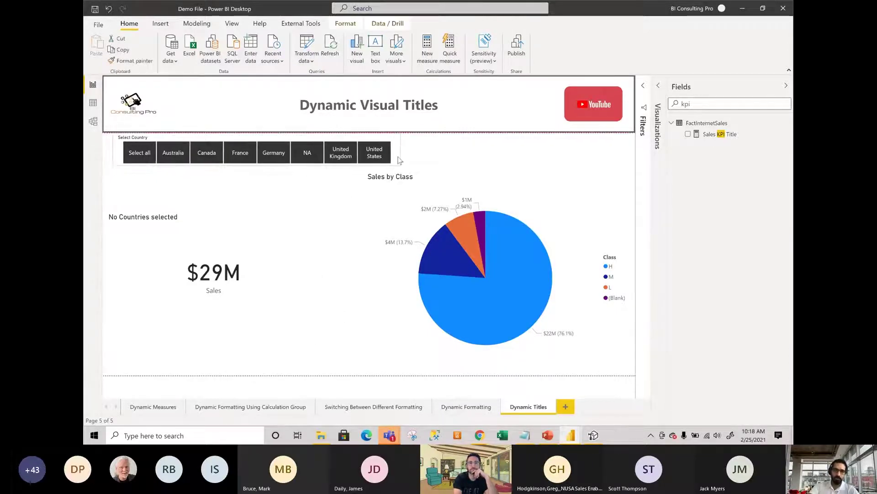
pyautogui.click(297, 340)
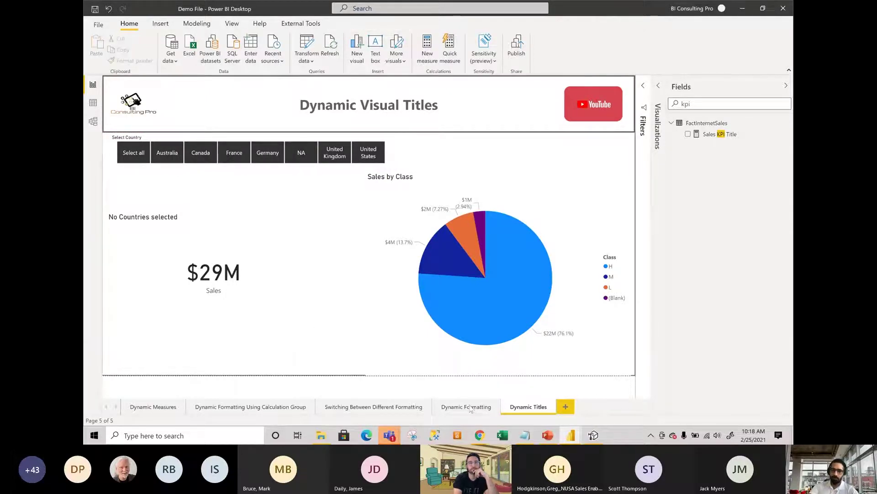
# Switch to the Demo File 2 report and open its Model view.
pyautogui.click(571, 435)
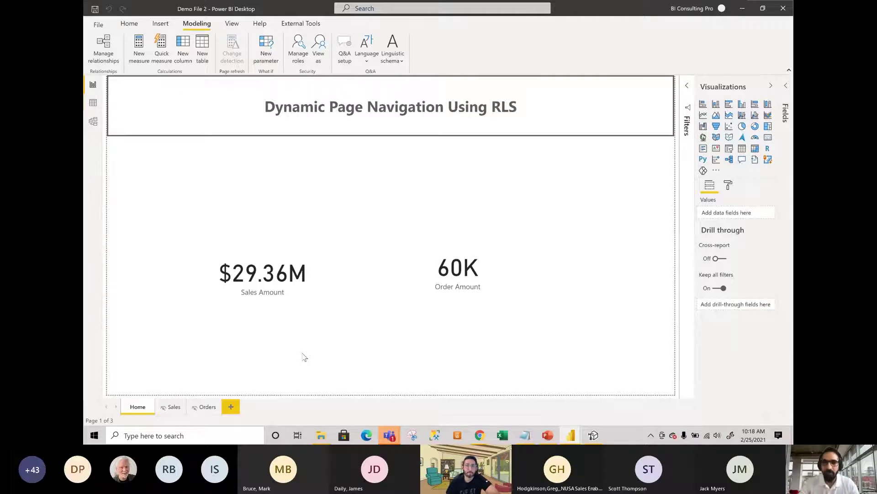
pyautogui.click(93, 121)
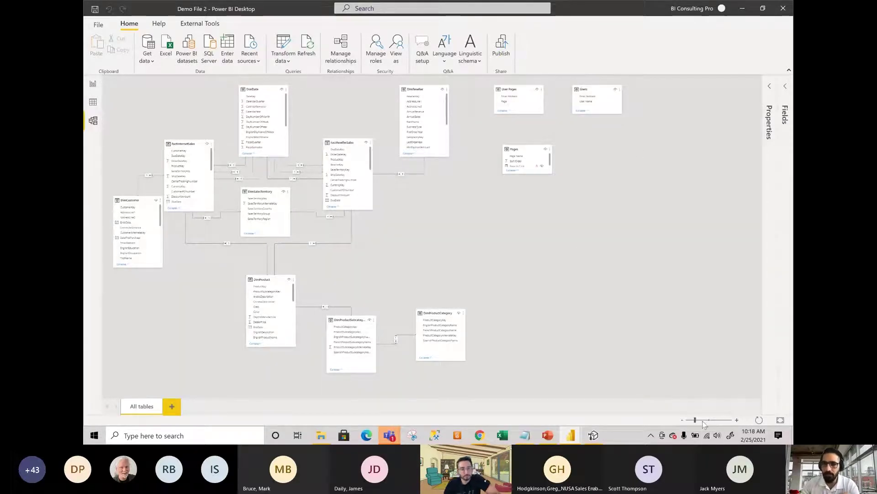
# Zoom the diagram to a readable size and resize the Pages card to show Page Name, Sort Order, Page to Click.
pyautogui.scroll(-3, 704, 423)
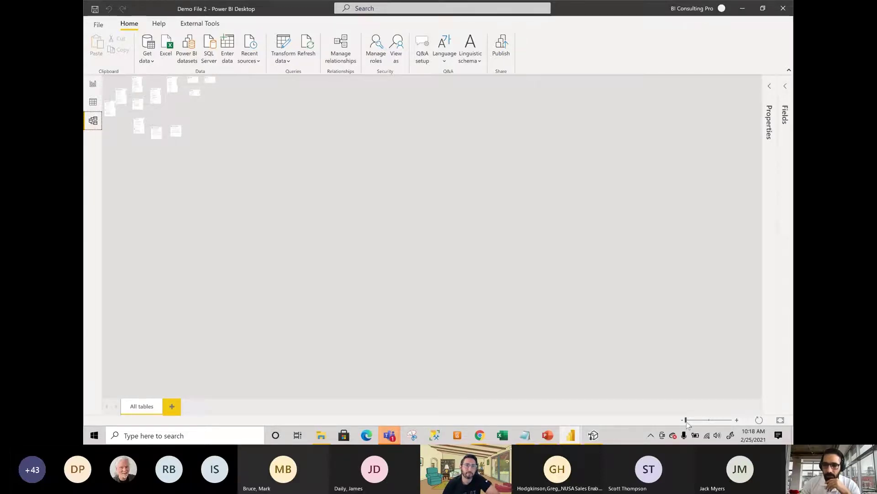
pyautogui.moveTo(686, 421); pyautogui.dragTo(700, 424)
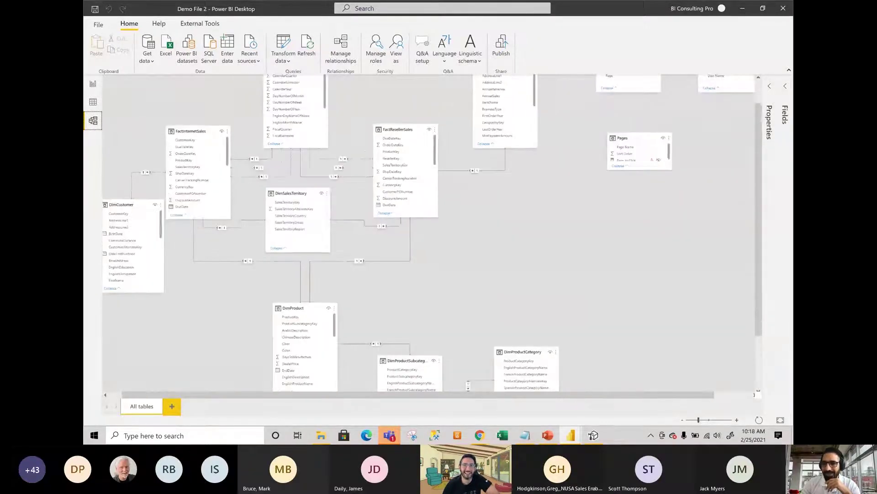
pyautogui.scroll(2, 762, 201)
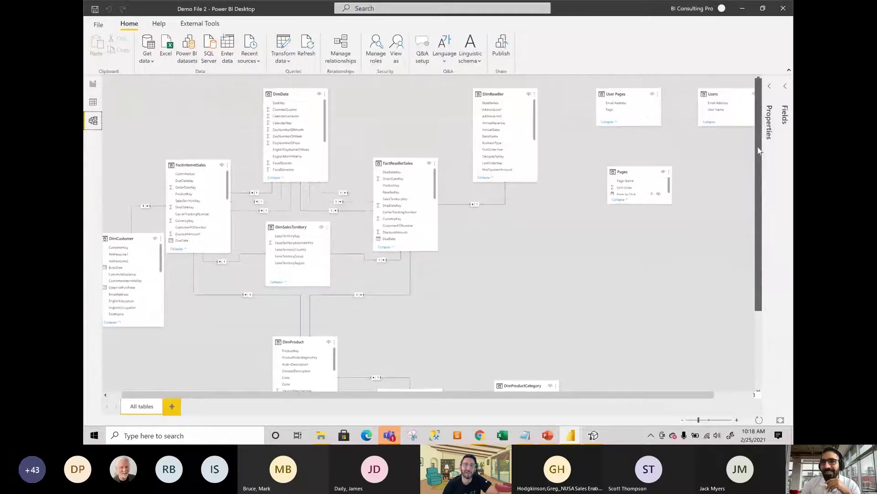
pyautogui.moveTo(684, 395); pyautogui.dragTo(721, 397)
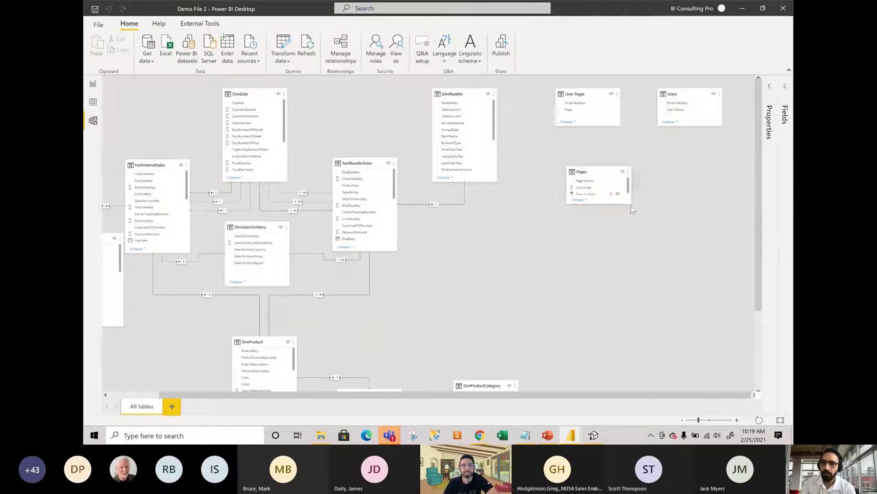
pyautogui.moveTo(631, 208); pyautogui.dragTo(632, 231)
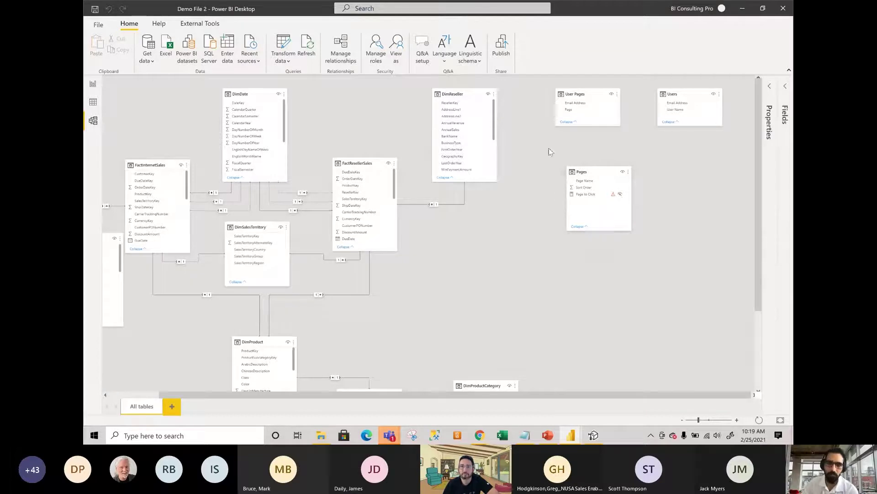
pyautogui.click(93, 101)
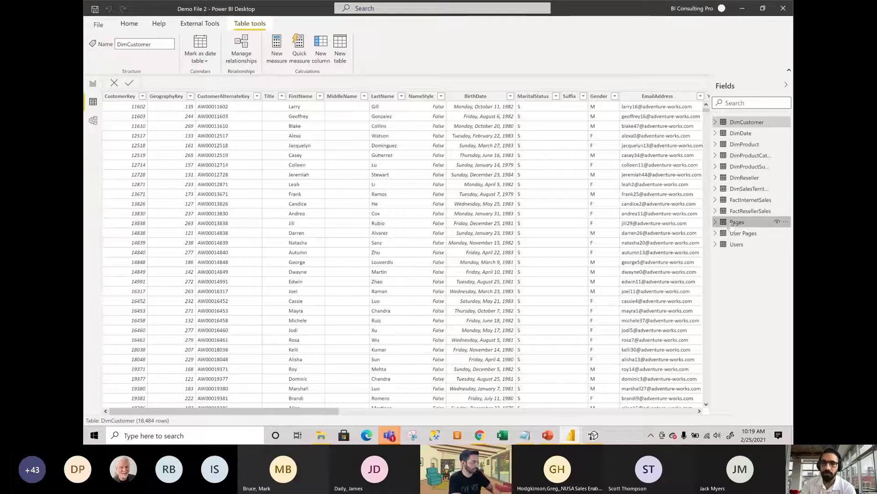
pyautogui.click(733, 224)
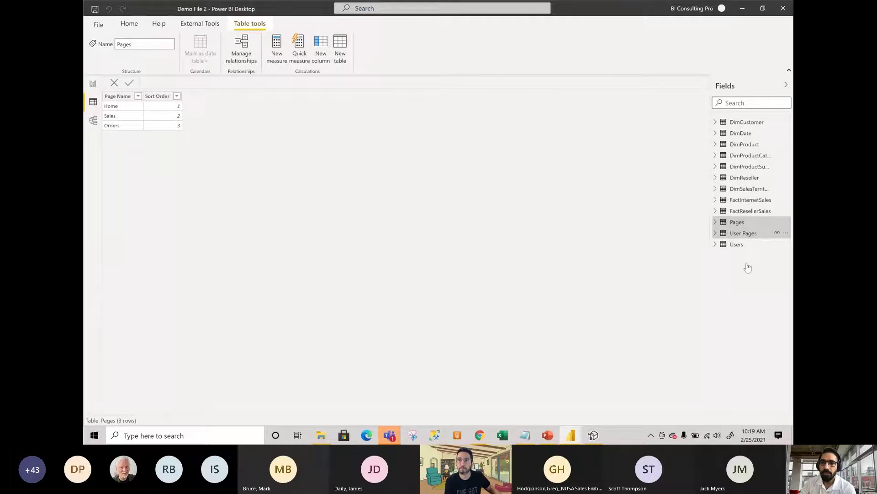
pyautogui.click(739, 232)
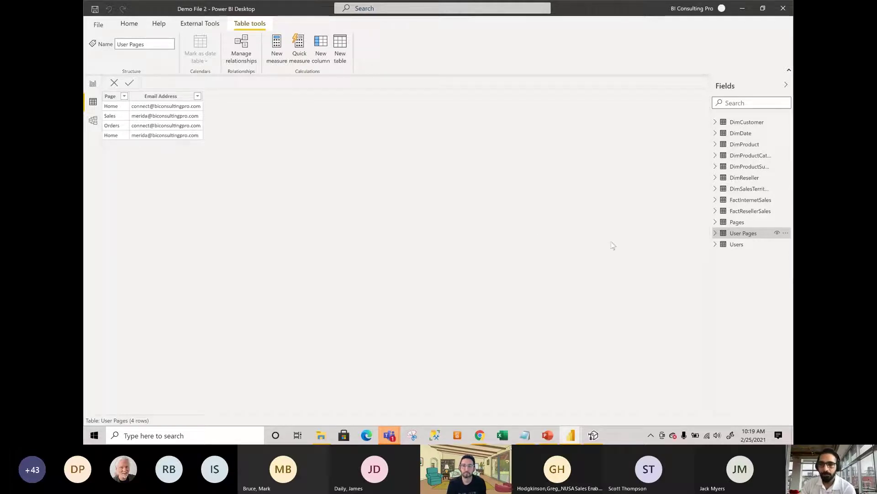
pyautogui.click(737, 245)
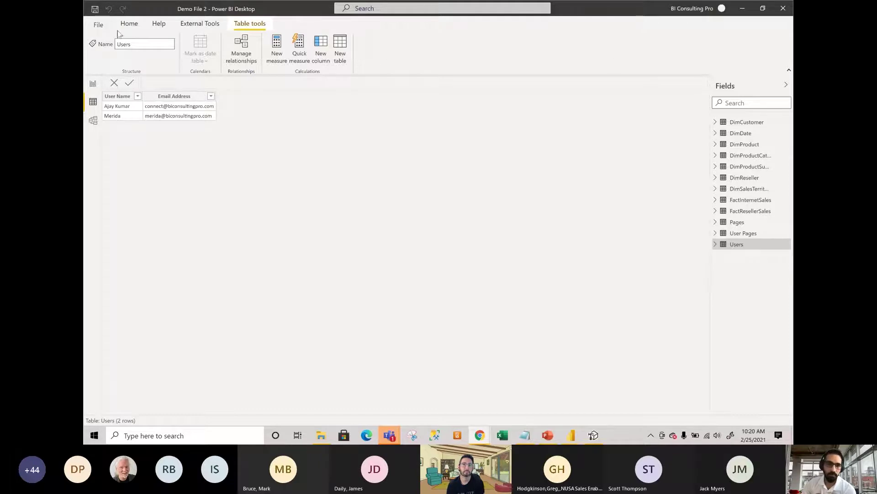
pyautogui.click(93, 122)
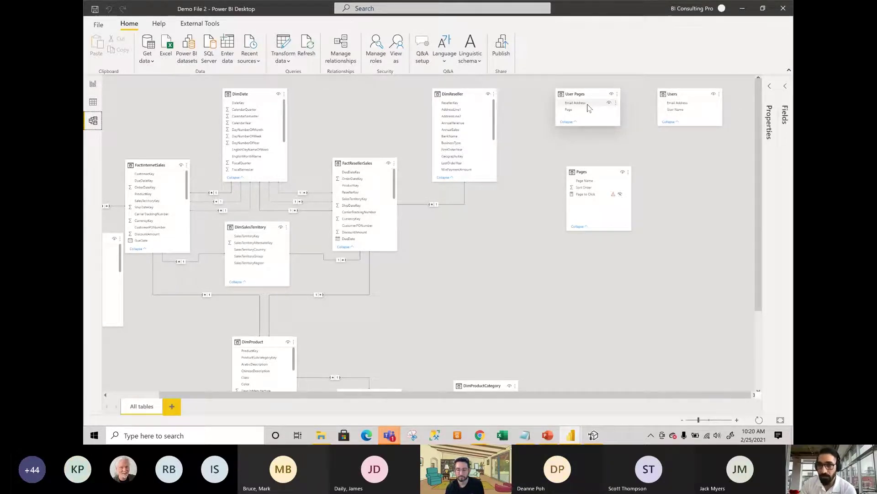
# Relate User Pages to Users on Email Address and to Pages on Page Name, cross-filtering Both.
pyautogui.moveTo(587, 105); pyautogui.dragTo(667, 103)
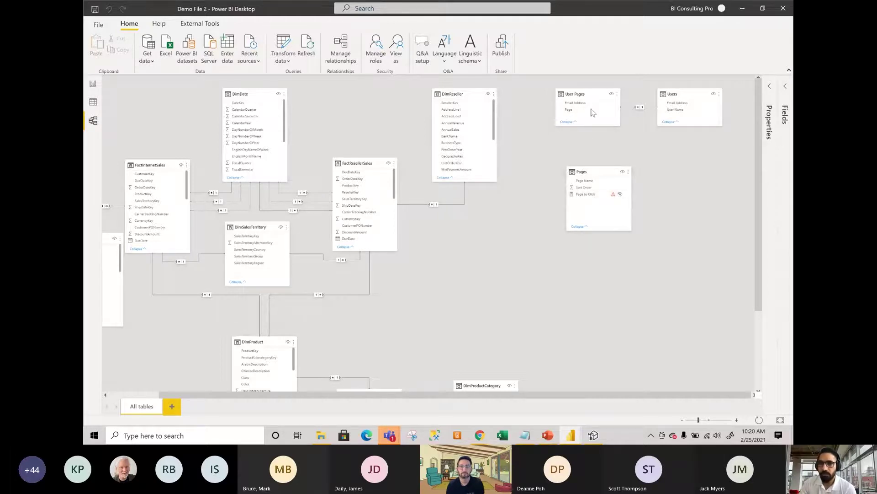
pyautogui.moveTo(588, 113); pyautogui.dragTo(590, 184)
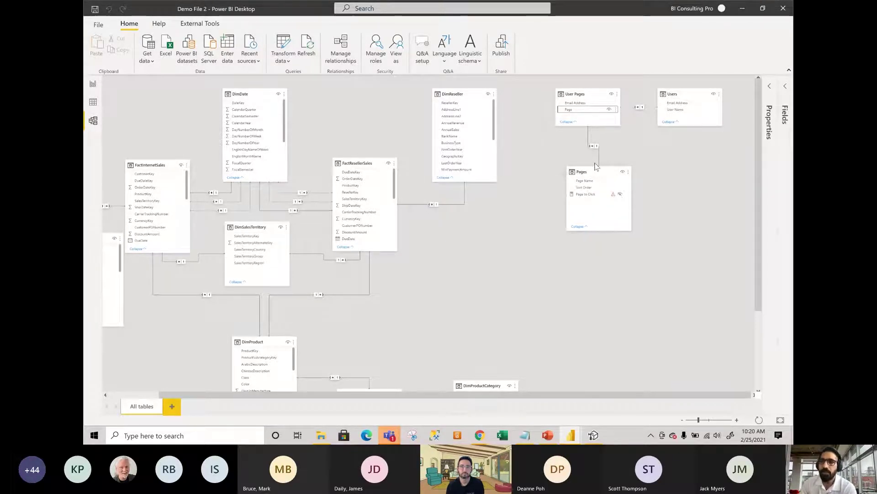
pyautogui.doubleClick(598, 148)
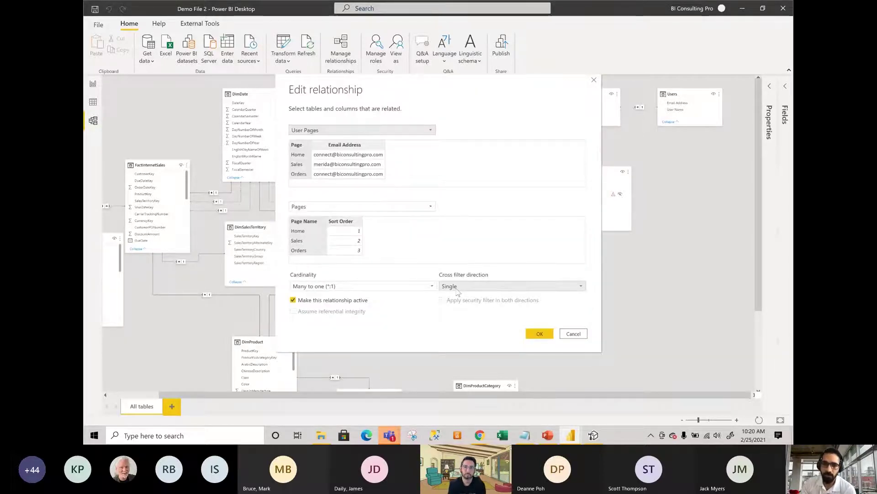
pyautogui.click(461, 287)
pyautogui.click(459, 304)
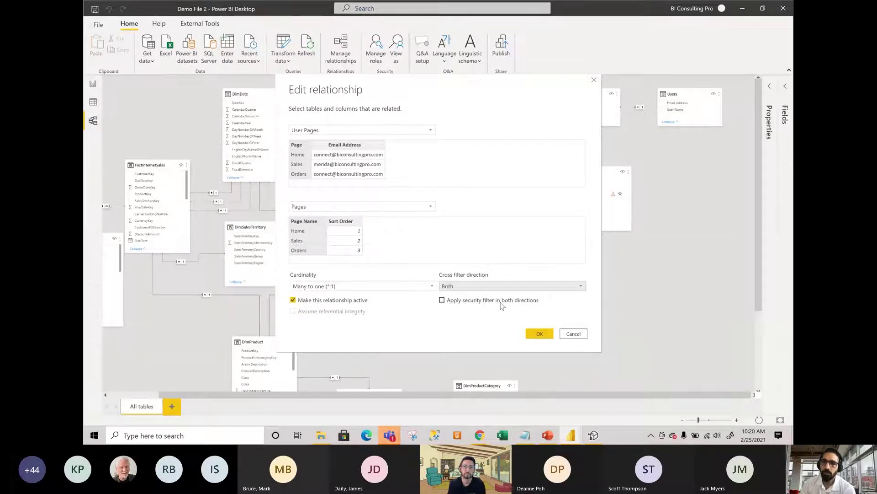
pyautogui.click(537, 334)
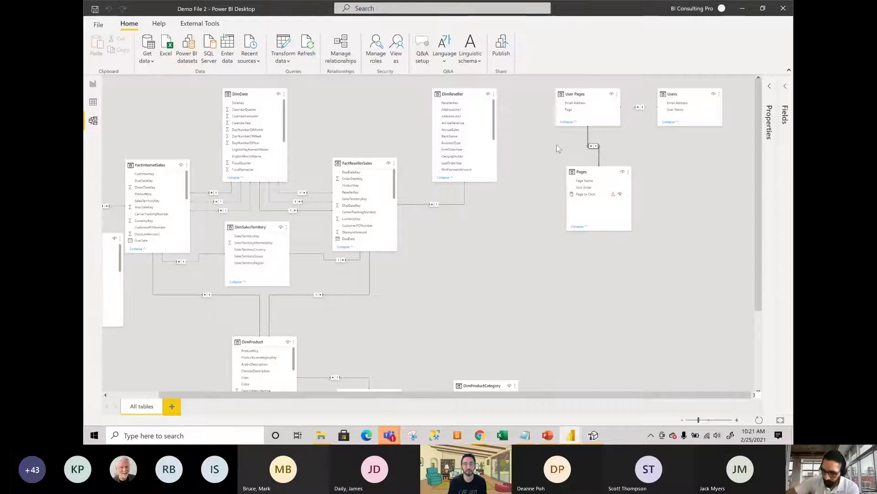
# Reopen the User Pages–Pages relationship and try its cross filter and security filter options.
pyautogui.rightClick(562, 151)
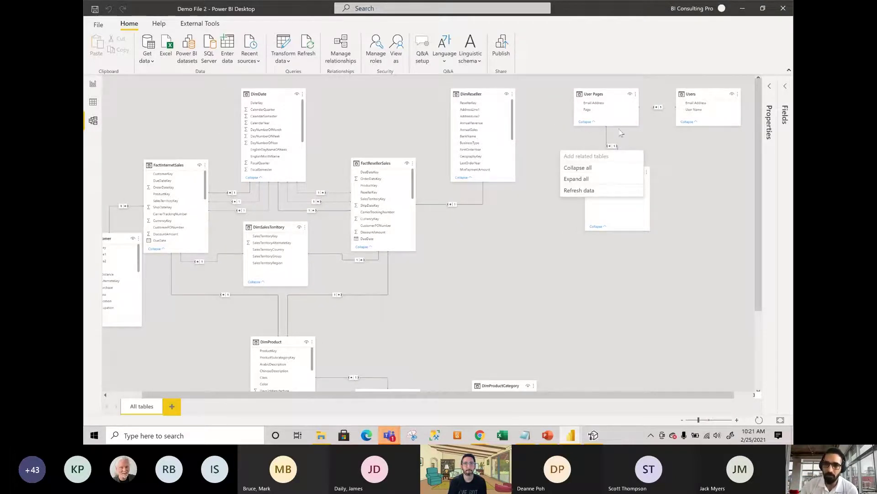
pyautogui.scroll(-1, 620, 132)
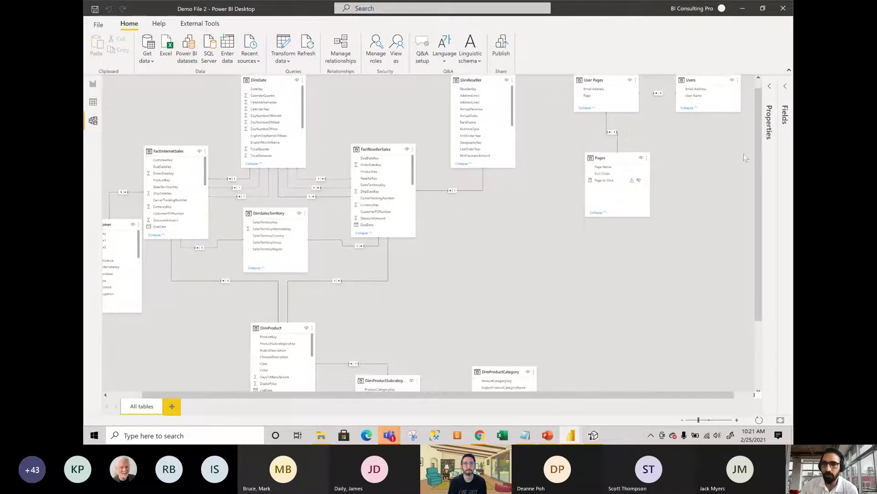
pyautogui.doubleClick(607, 127)
pyautogui.click(519, 303)
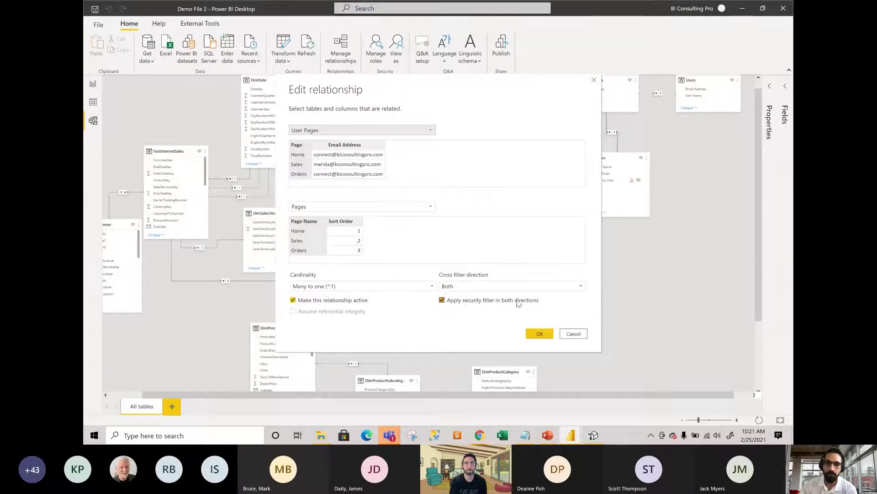
pyautogui.click(452, 300)
pyautogui.click(464, 286)
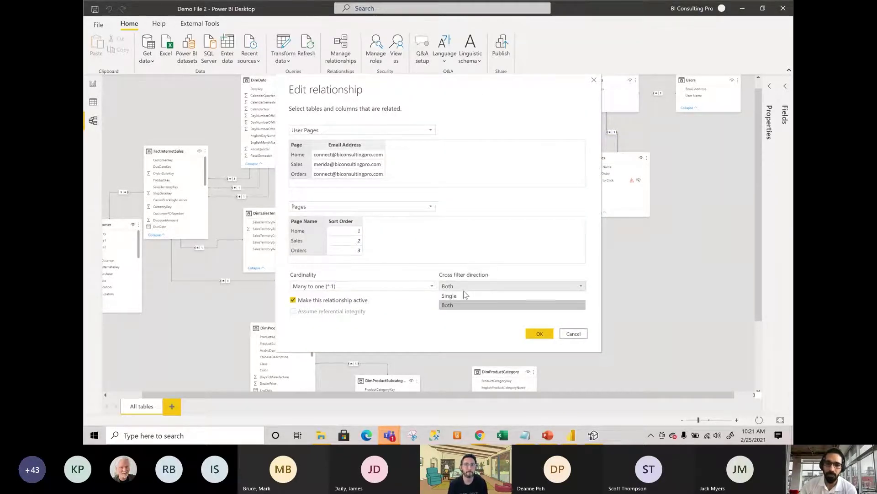
pyautogui.click(462, 303)
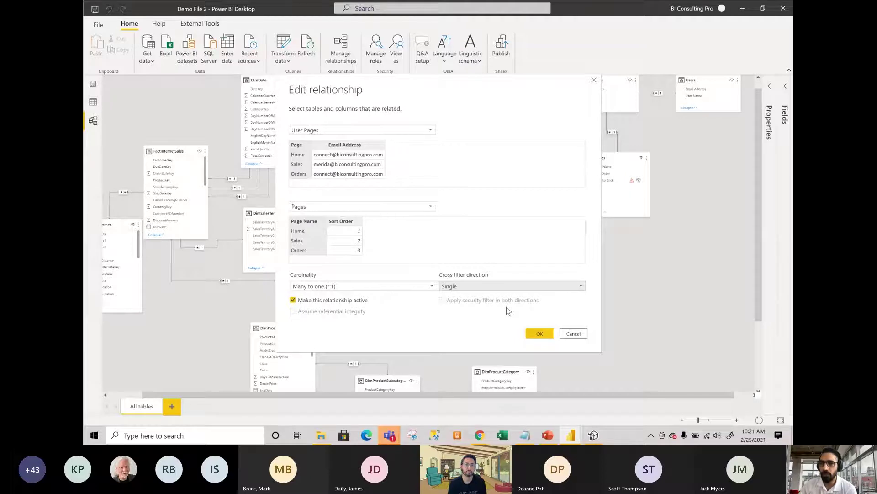
pyautogui.moveTo(521, 88); pyautogui.dragTo(435, 131)
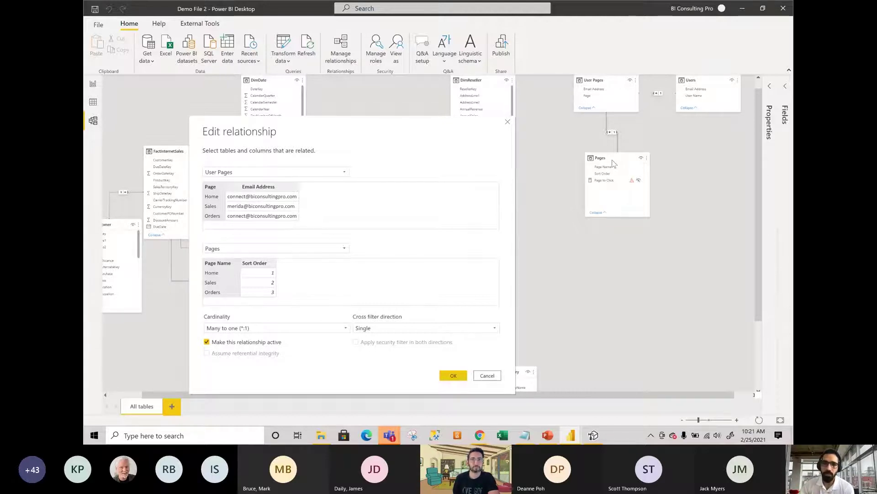
# Set cross filter direction to Both, apply the security filter in both directions, and confirm.
pyautogui.click(434, 328)
pyautogui.click(421, 347)
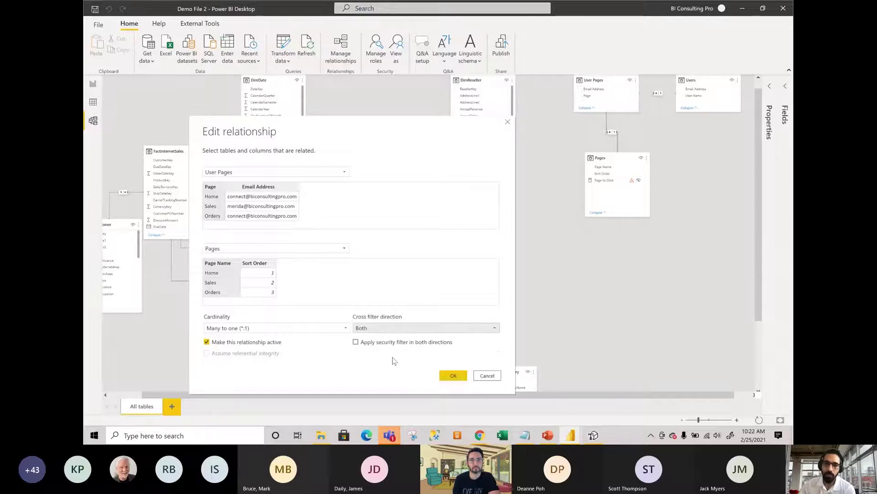
pyautogui.click(398, 328)
pyautogui.click(398, 339)
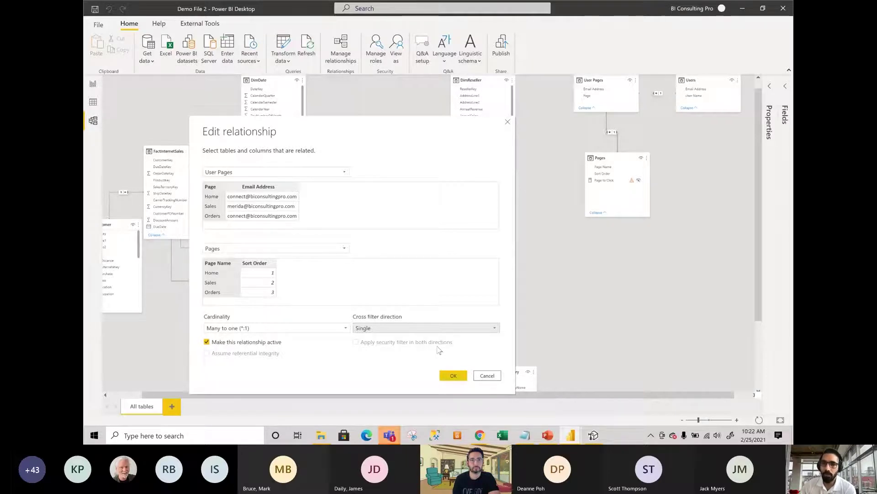
pyautogui.click(438, 328)
pyautogui.click(427, 349)
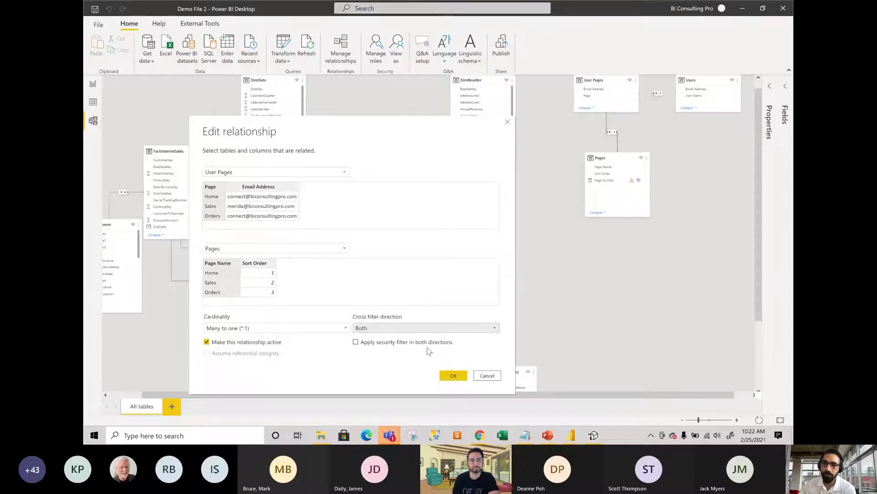
pyautogui.click(427, 343)
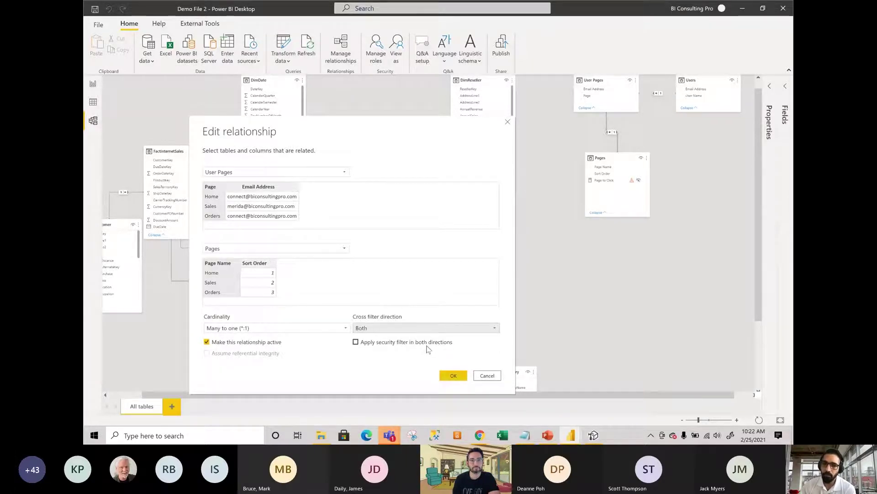
pyautogui.click(453, 375)
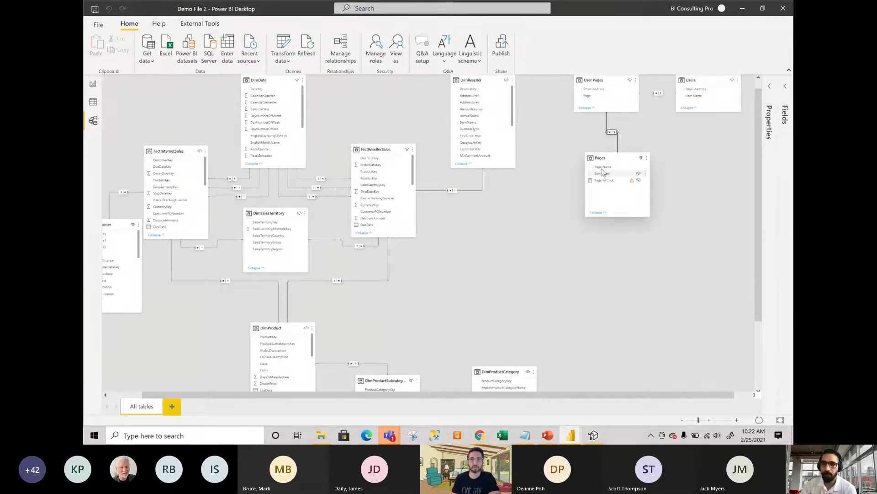
# Move the Pages and User Pages tables lower in the diagram and return to the report page.
pyautogui.moveTo(608, 160); pyautogui.dragTo(589, 206)
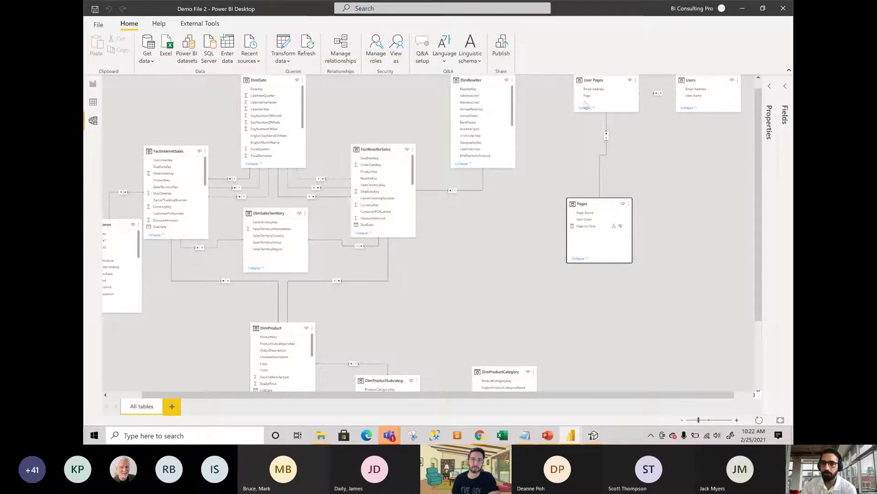
pyautogui.moveTo(584, 97); pyautogui.dragTo(574, 126)
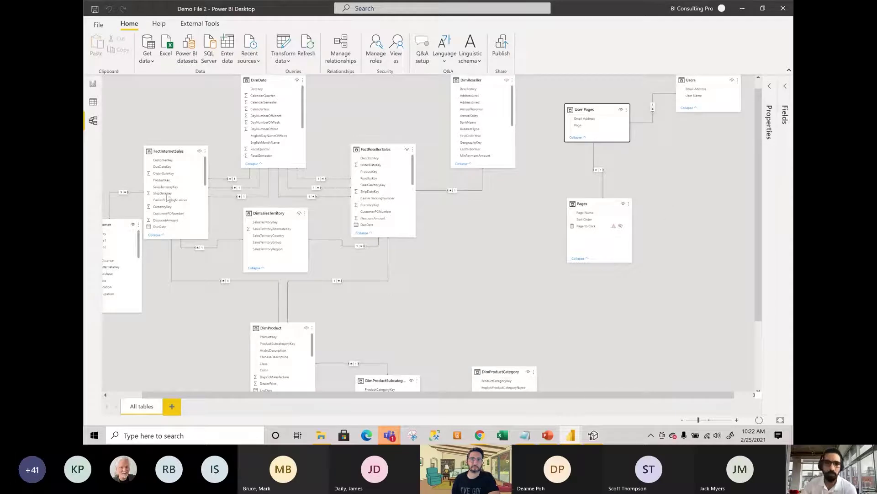
pyautogui.click(93, 85)
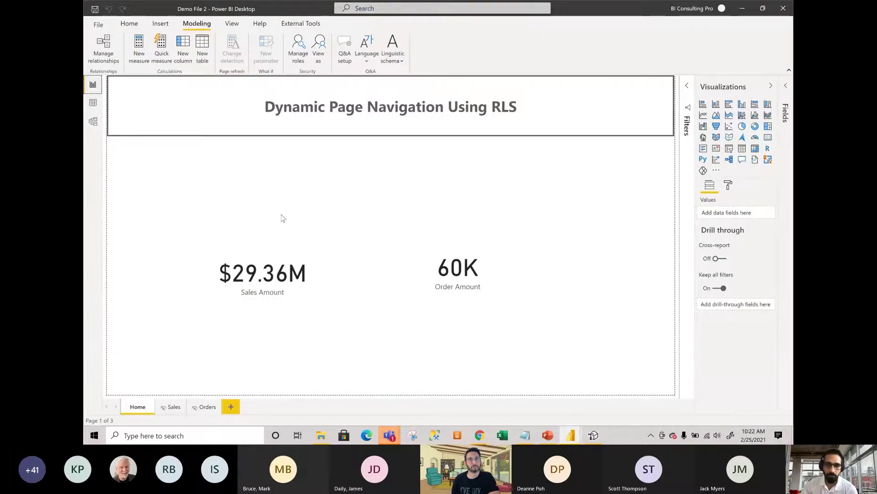
# In Manage roles, review the Page role's table filters and start a Users table filter expression.
pyautogui.click(298, 54)
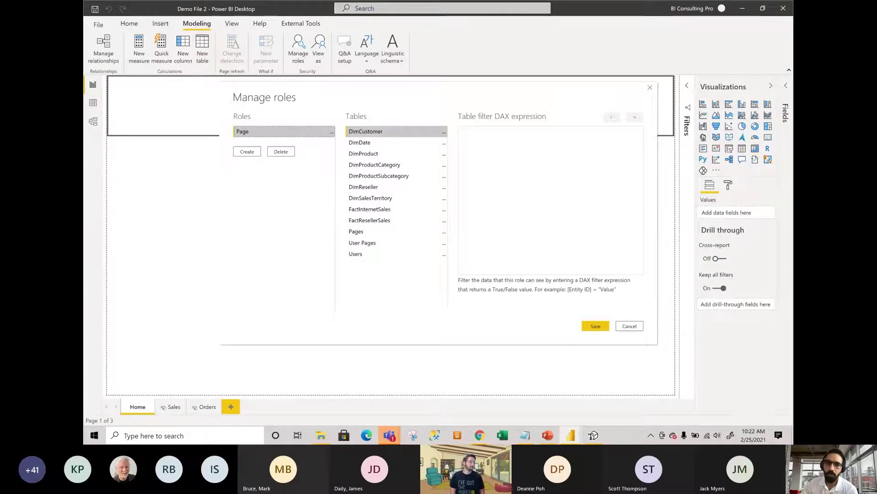
pyautogui.click(365, 233)
pyautogui.click(369, 243)
pyautogui.click(368, 254)
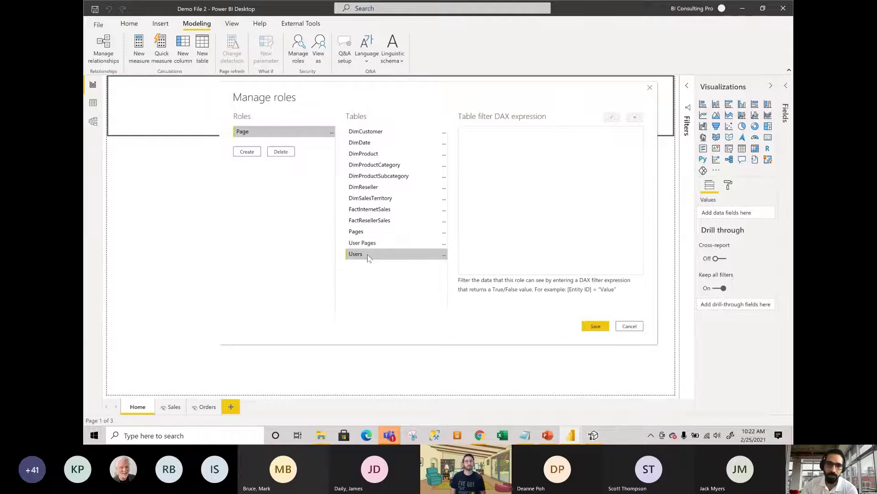
pyautogui.click(371, 245)
pyautogui.click(374, 232)
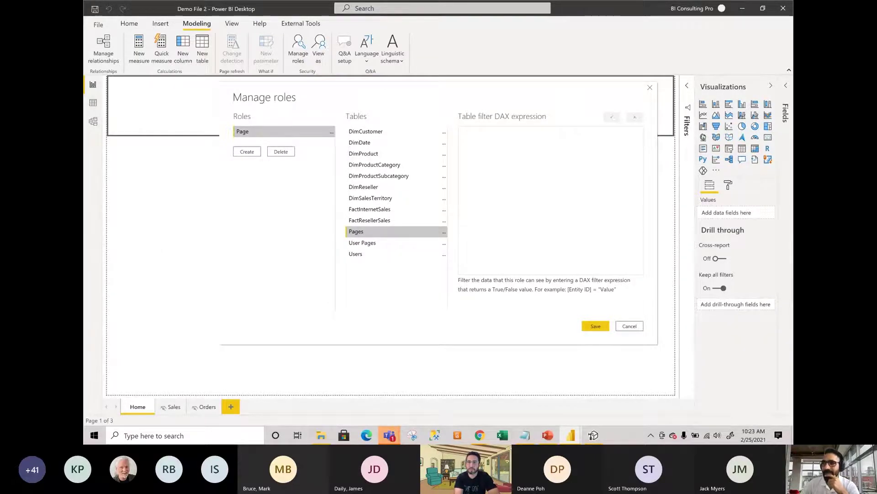
pyautogui.click(387, 259)
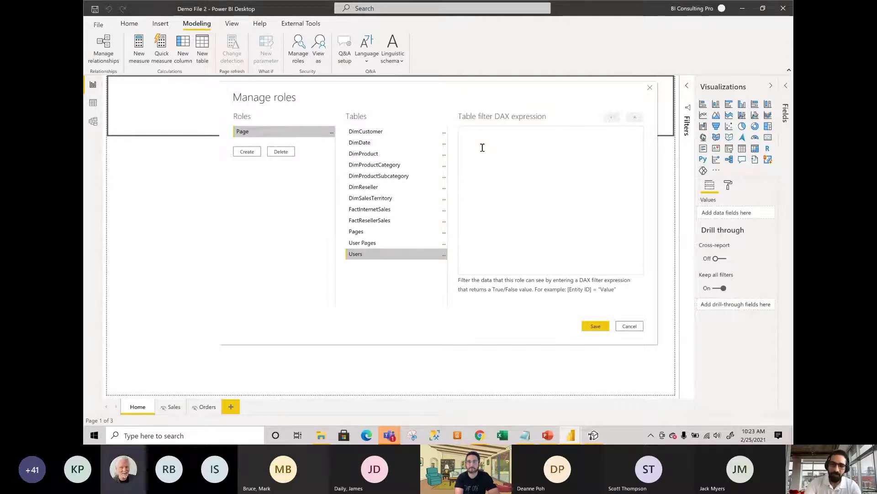
pyautogui.write('[')
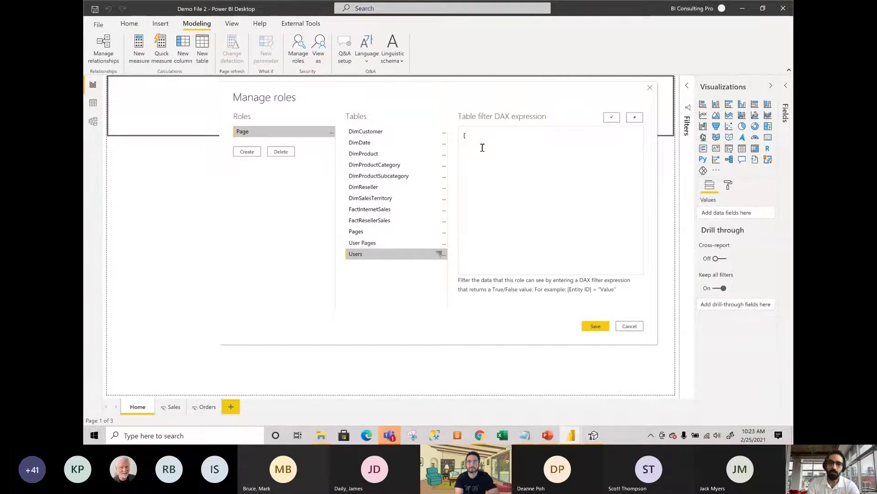
# Cancel the unfinished role filter, check the model diagram and Users data, then return to the report.
pyautogui.click(630, 326)
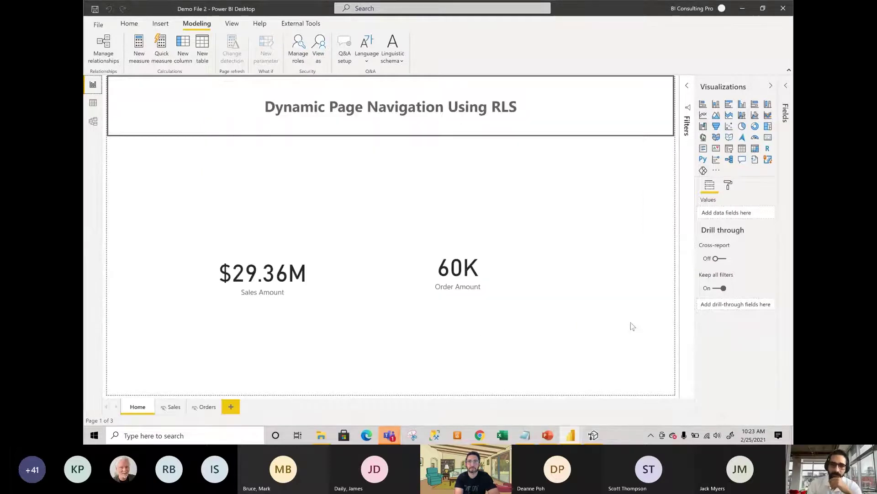
pyautogui.click(91, 125)
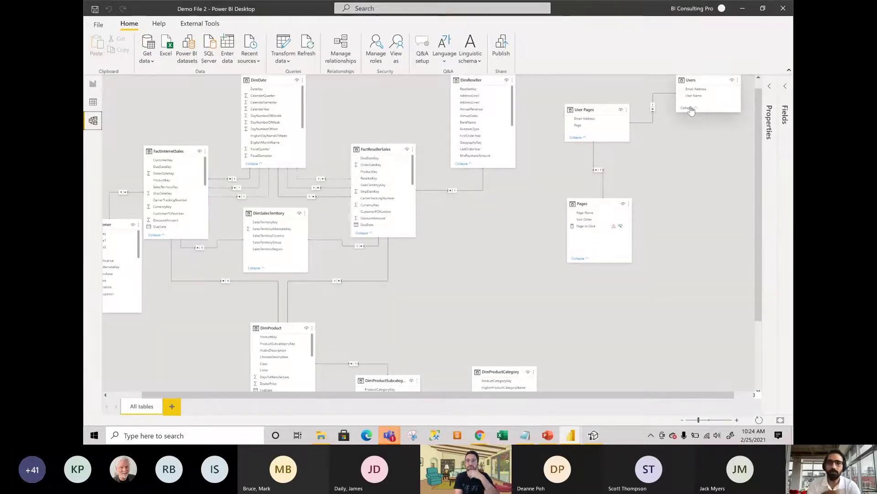
pyautogui.click(93, 102)
pyautogui.click(93, 84)
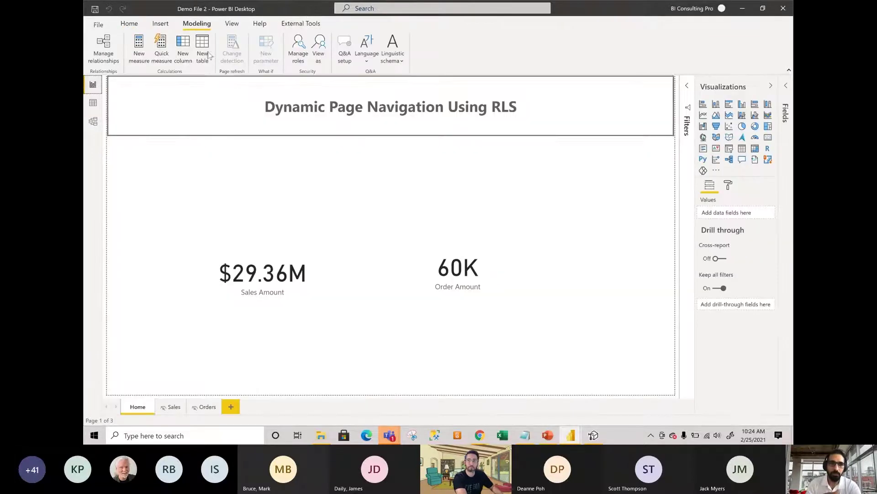
# Filter the Users table in the Page role by [Email Address] = UserPrincipalName() and verify it.
pyautogui.click(298, 48)
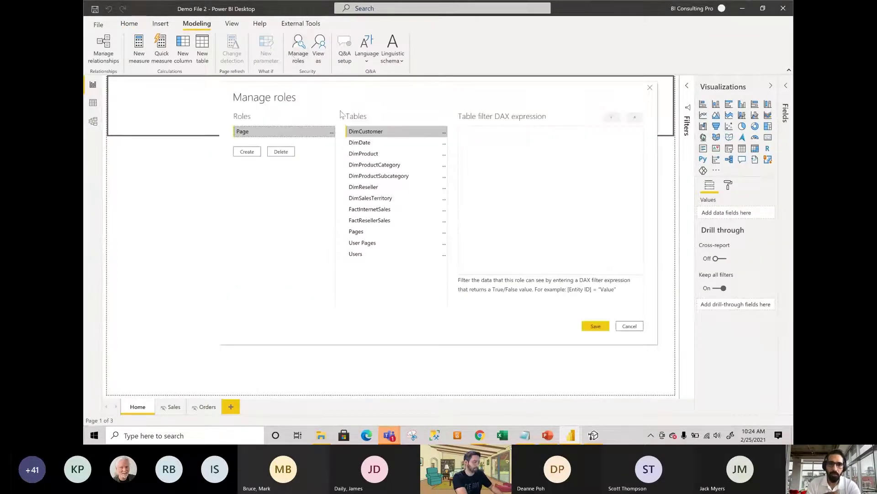
pyautogui.click(368, 255)
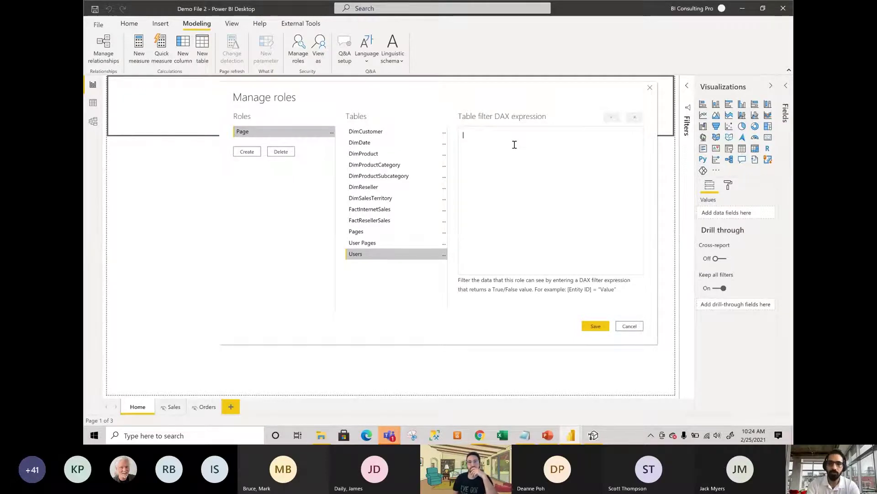
pyautogui.write('[')
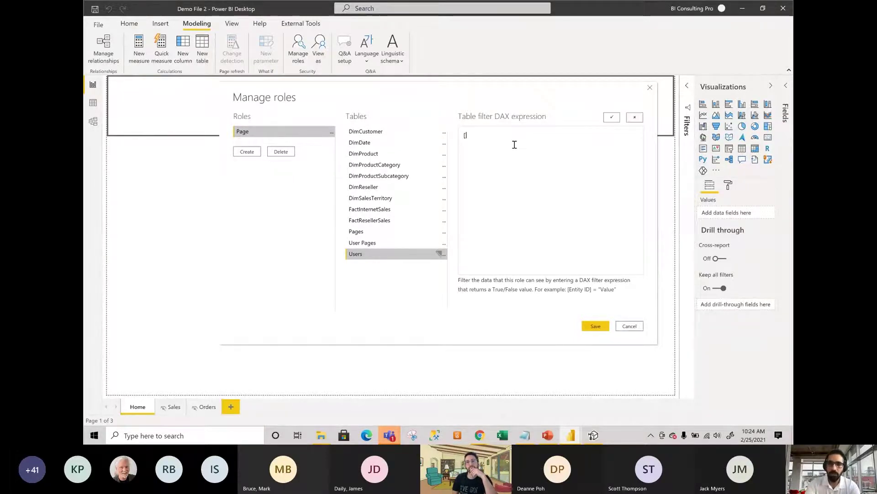
pyautogui.write('Email')
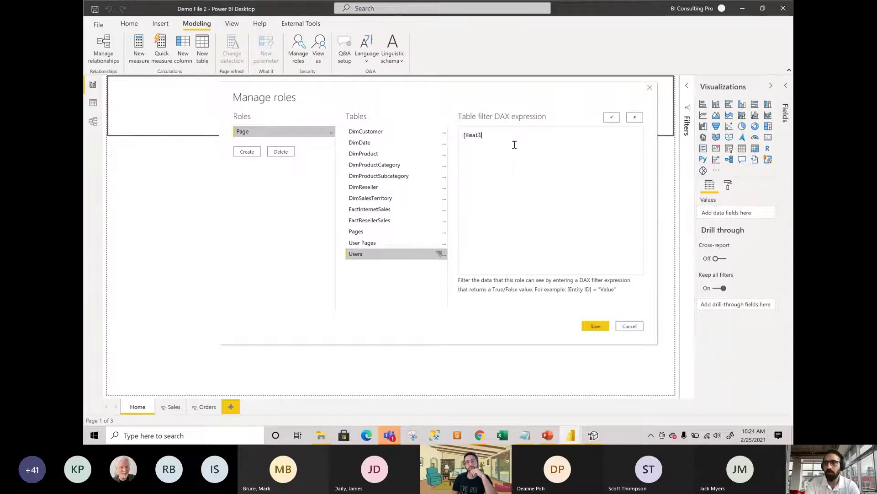
pyautogui.write(' Addre')
pyautogui.write('ss]')
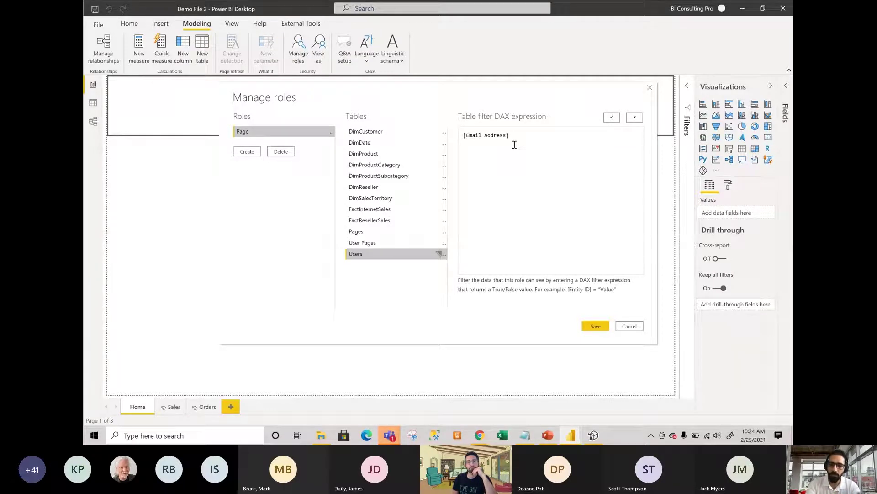
pyautogui.write(' =')
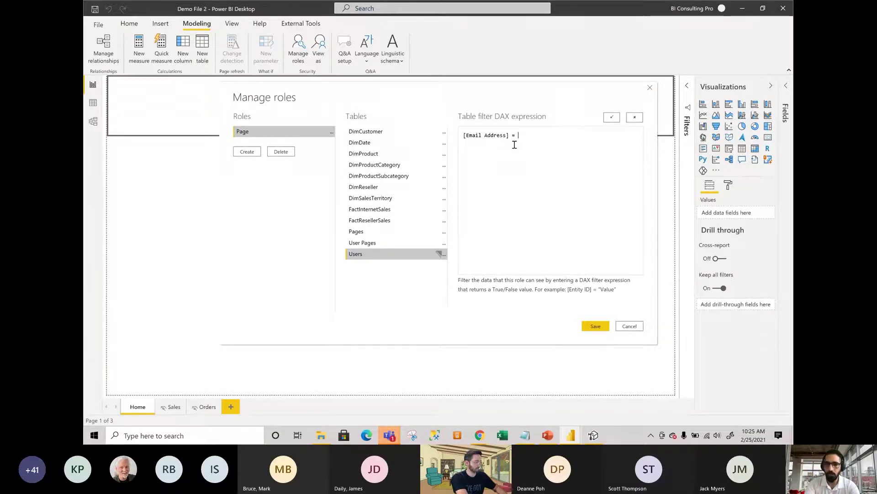
pyautogui.write('User')
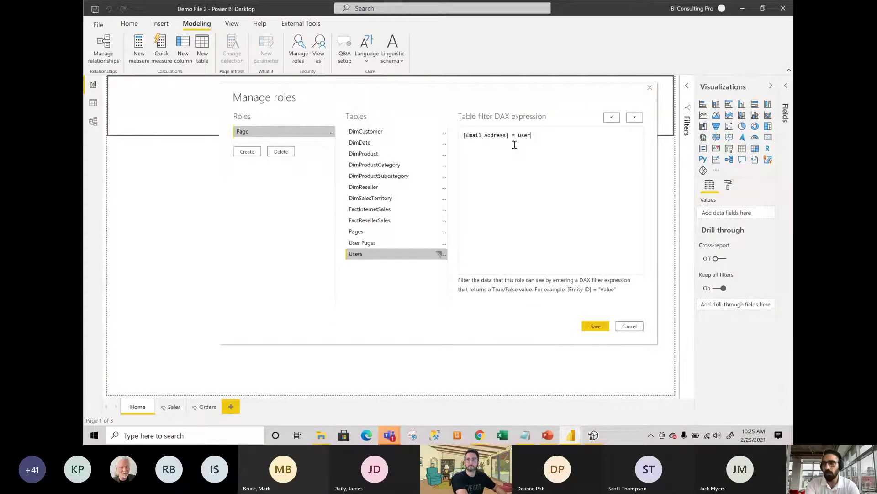
pyautogui.write('Prin')
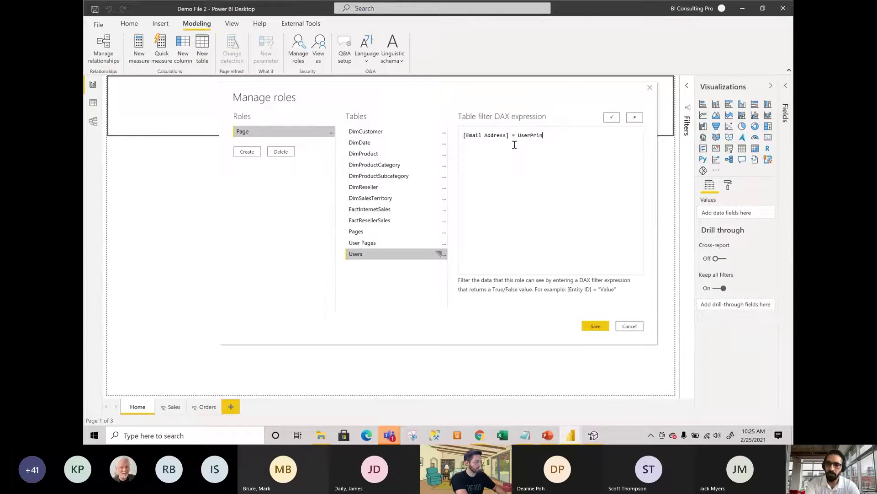
pyautogui.write('cipalN')
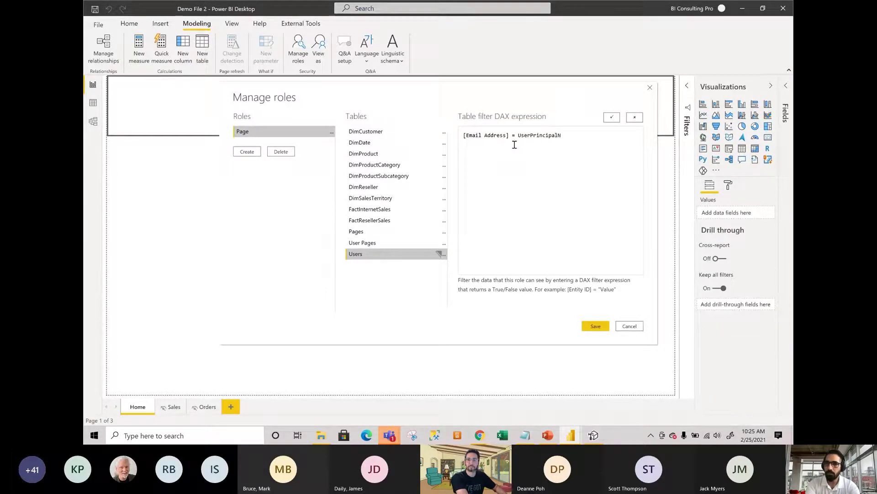
pyautogui.write('ame(')
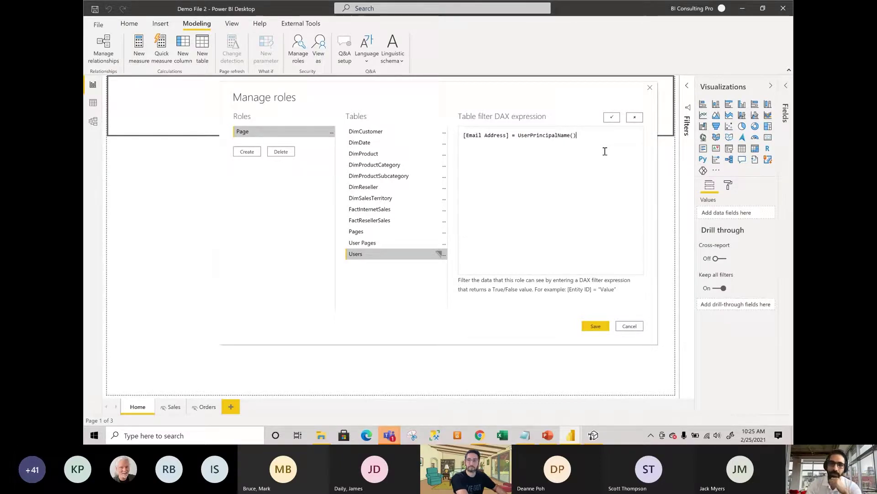
pyautogui.click(612, 118)
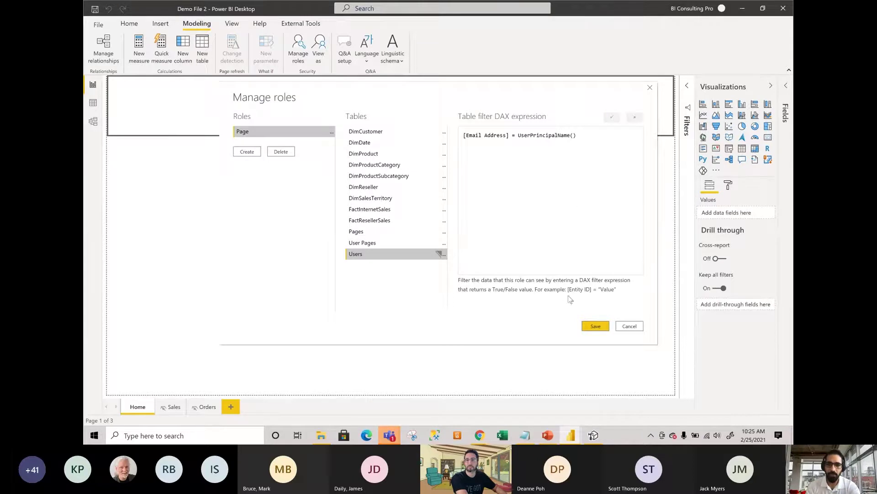
# Save the Page role, then expand the Fields pane and the Pages table showing Page Name and Sort Order.
pyautogui.click(589, 328)
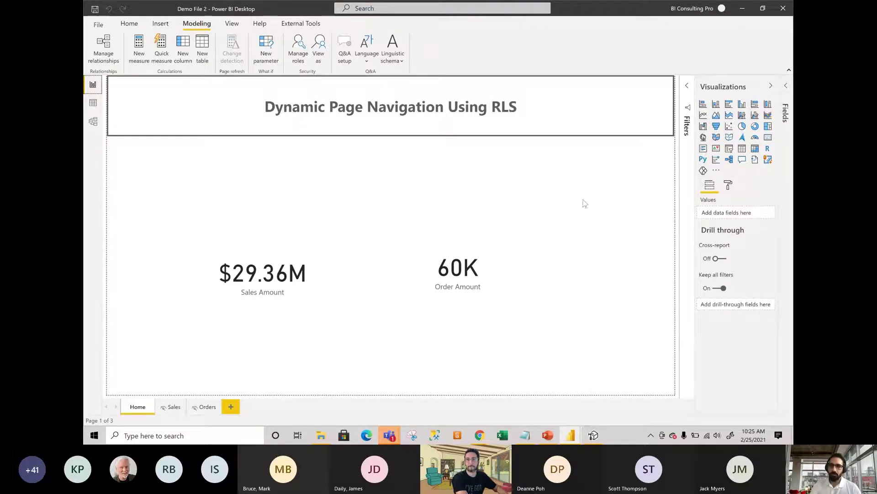
pyautogui.click(786, 112)
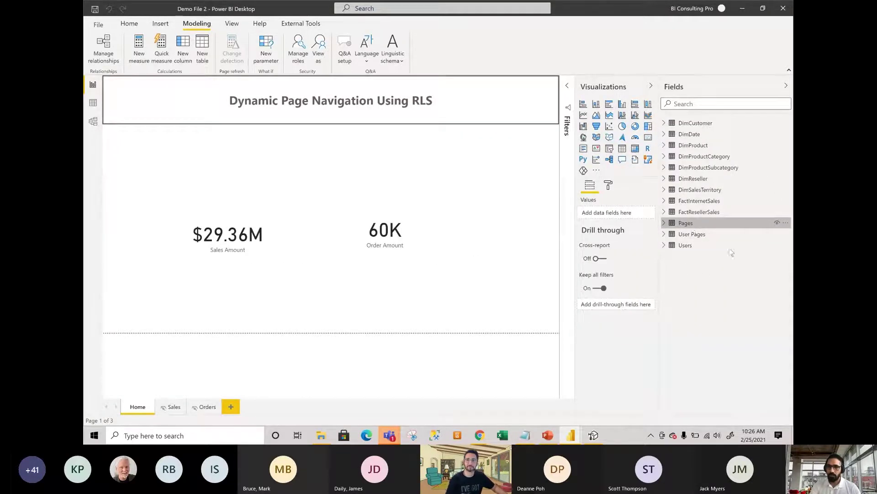
pyautogui.click(663, 224)
pyautogui.click(663, 223)
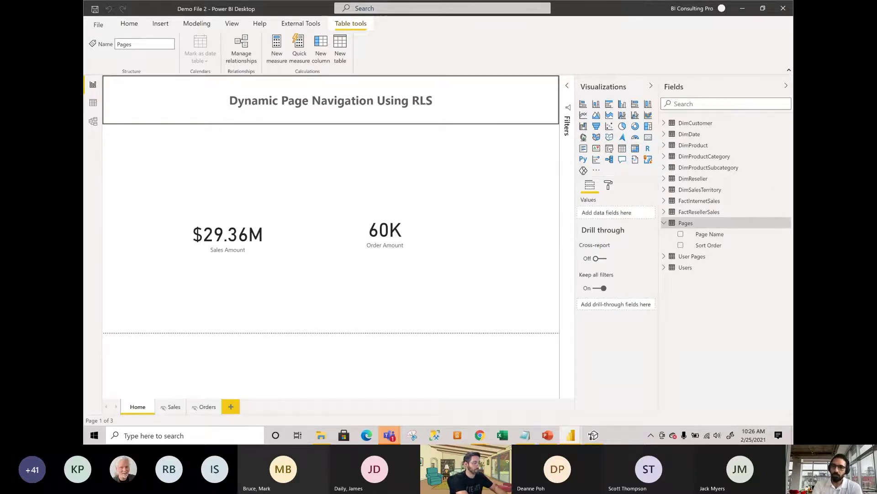
pyautogui.click(785, 223)
# Create the measure Navigation = SELECTEDVALUE('Pages'[Page Name]) in Pages, then add another blank measure.
pyautogui.press('Escape')
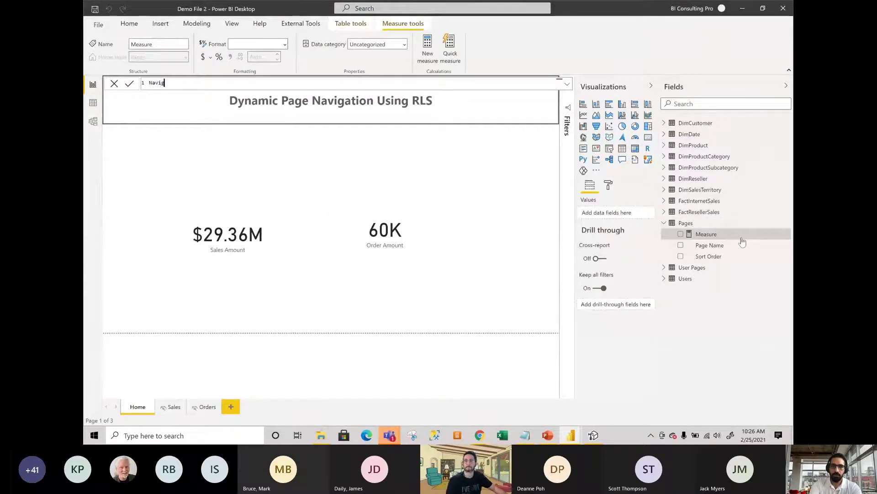
pyautogui.write('gation = ')
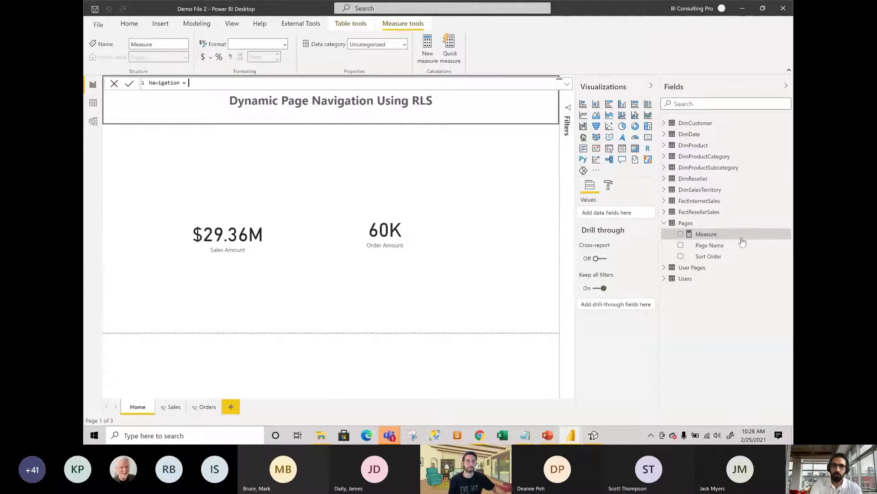
pyautogui.write('SELE')
pyautogui.press('Down')
pyautogui.press('Down')
pyautogui.press('Down')
pyautogui.press('Down')
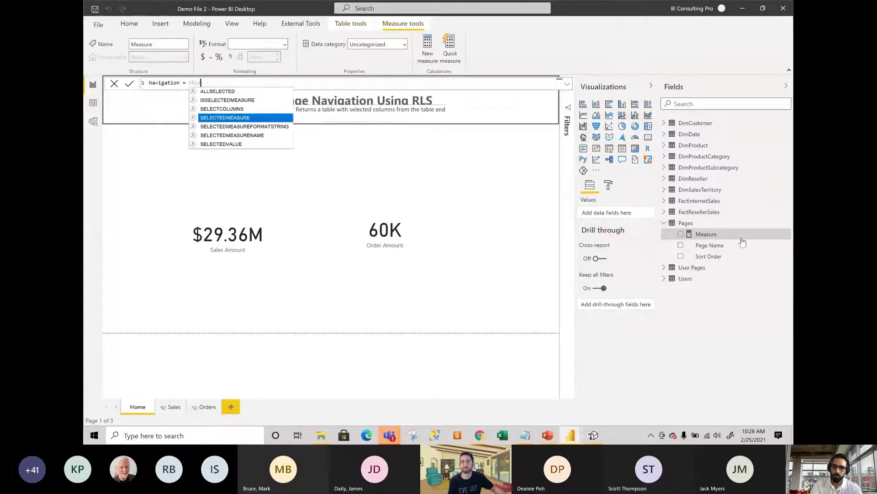
pyautogui.press('Tab')
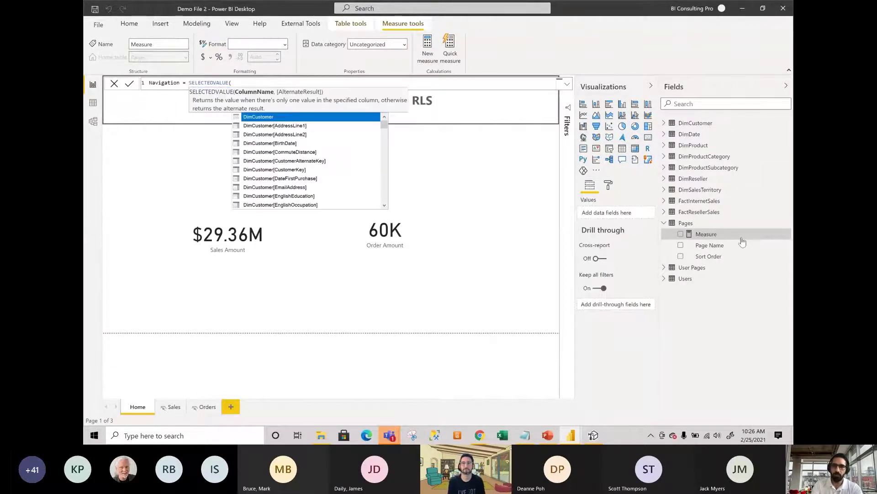
pyautogui.write('page n')
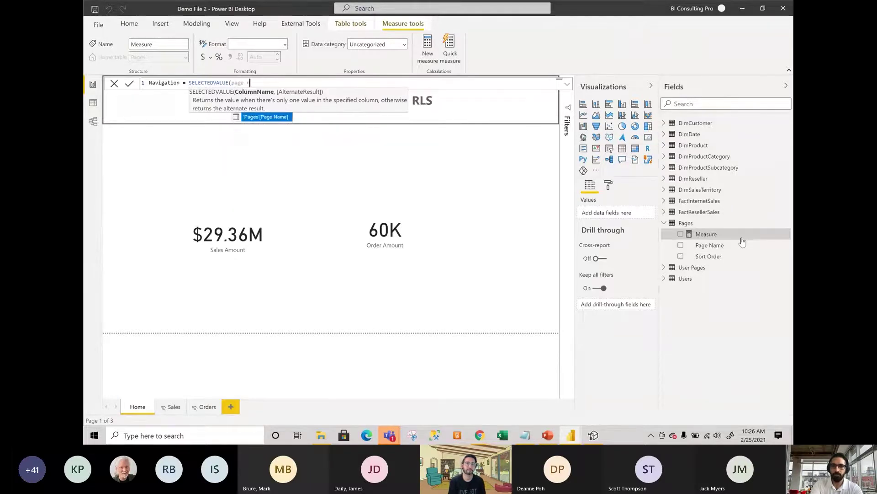
pyautogui.press('Tab')
pyautogui.write(')')
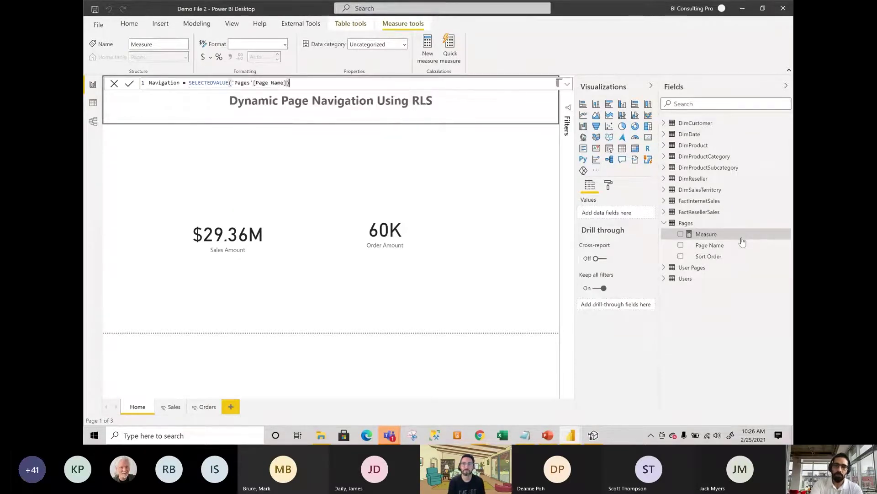
pyautogui.press('Return')
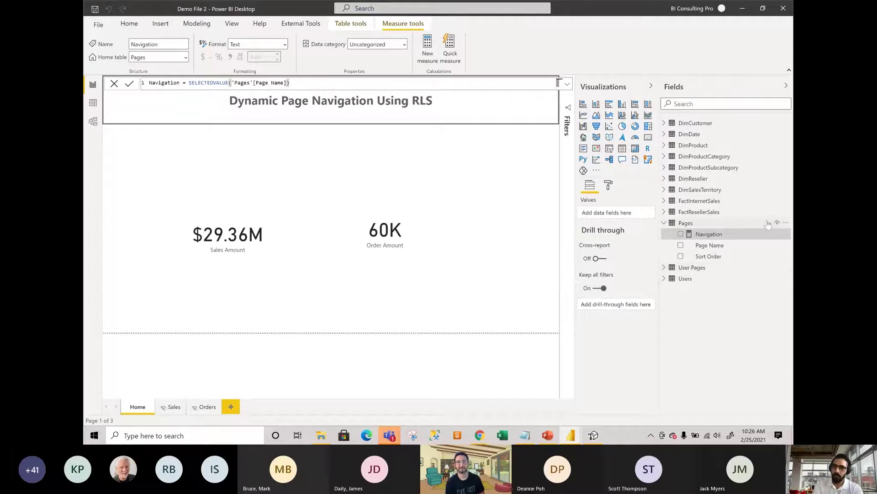
pyautogui.click(785, 223)
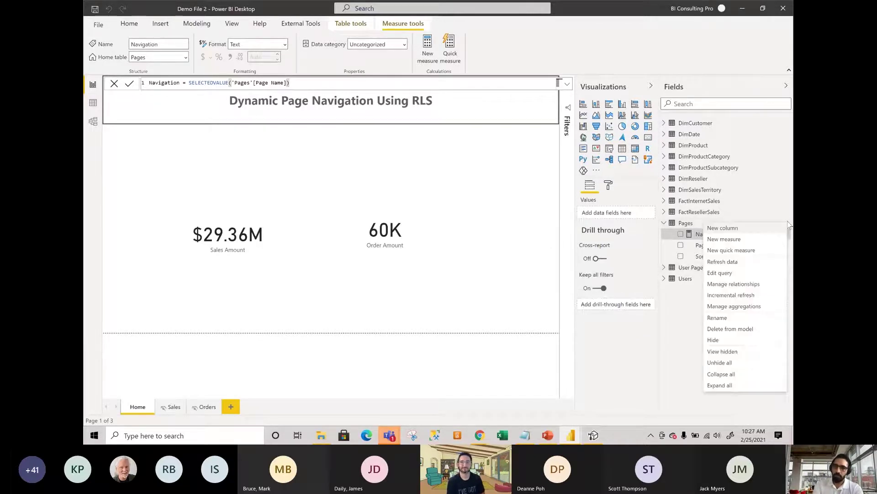
pyautogui.click(746, 239)
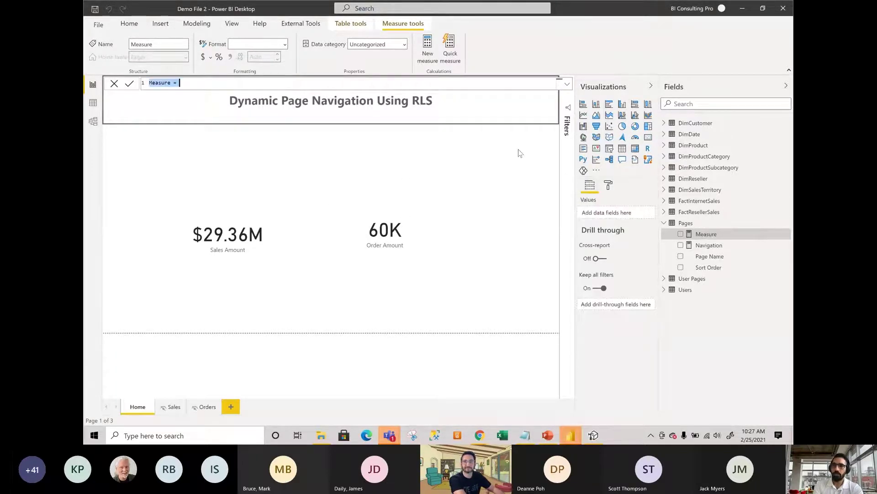
# Replace the default measure text with Click here = "Click Page" & [Navigation].
pyautogui.click(196, 85)
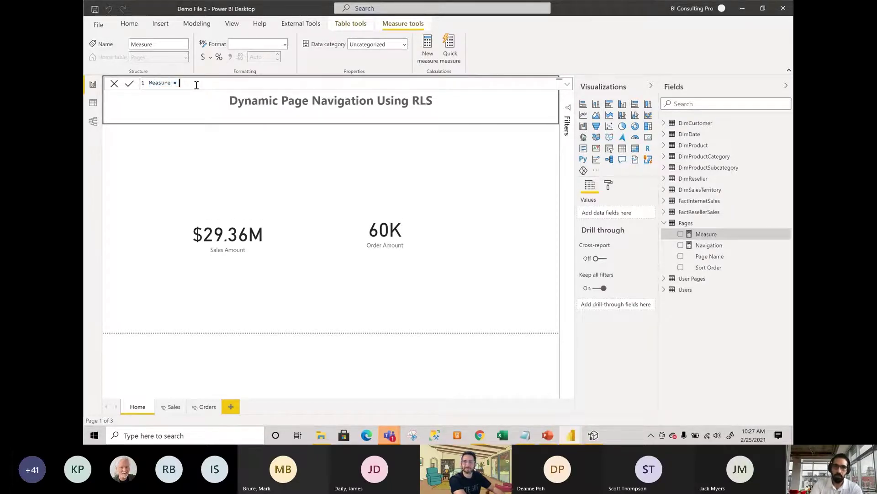
pyautogui.press('BackSpace')
pyautogui.press('BackSpace')
pyautogui.press('BackSpace')
pyautogui.press('BackSpace')
pyautogui.press('BackSpace')
pyautogui.press('BackSpace')
pyautogui.press('BackSpace')
pyautogui.press('BackSpace')
pyautogui.press('BackSpace')
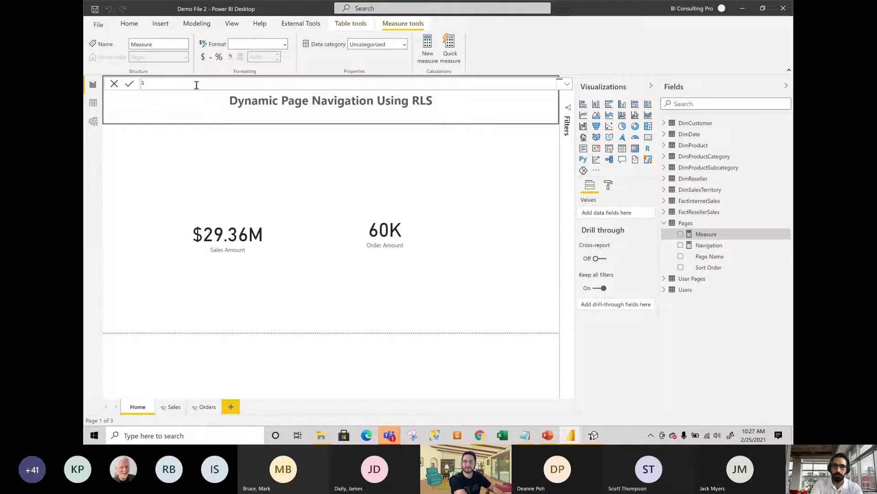
pyautogui.write('Click here')
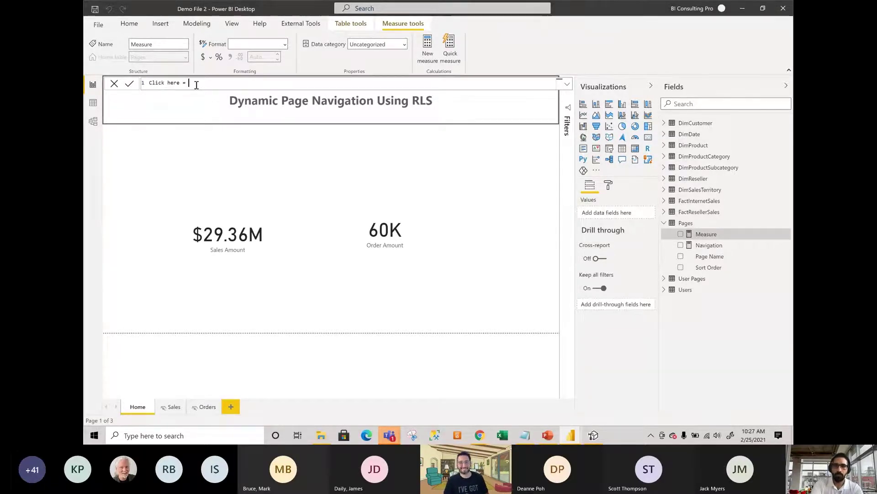
pyautogui.write(' = "C')
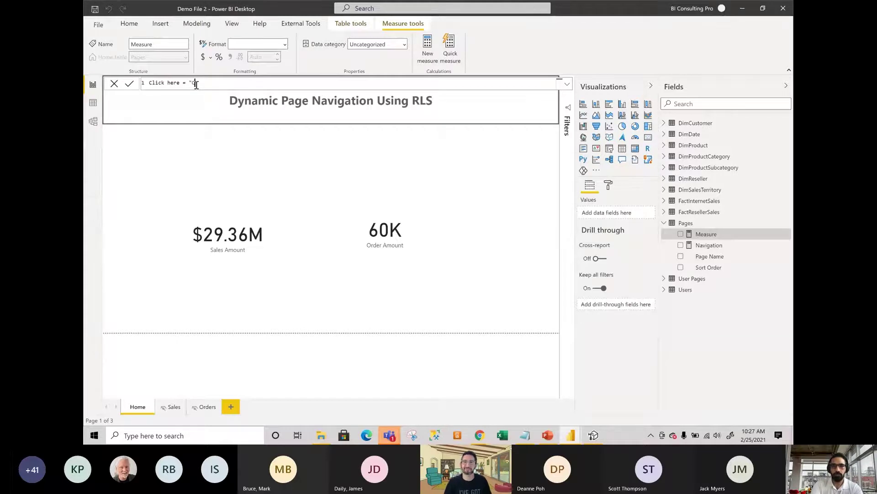
pyautogui.write('lick Page"')
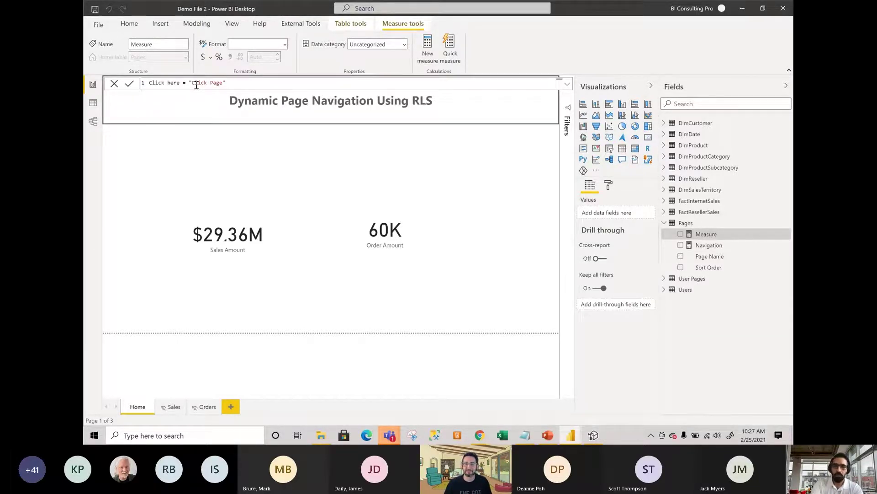
pyautogui.write(' & ')
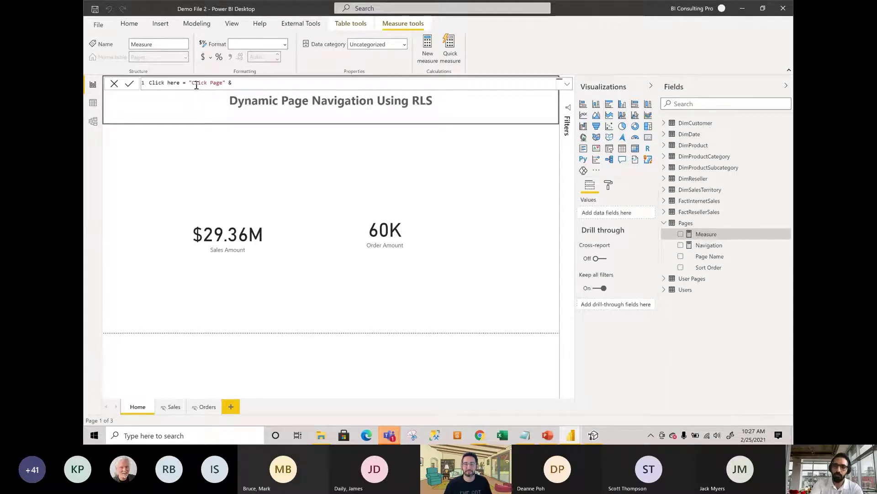
pyautogui.write('[')
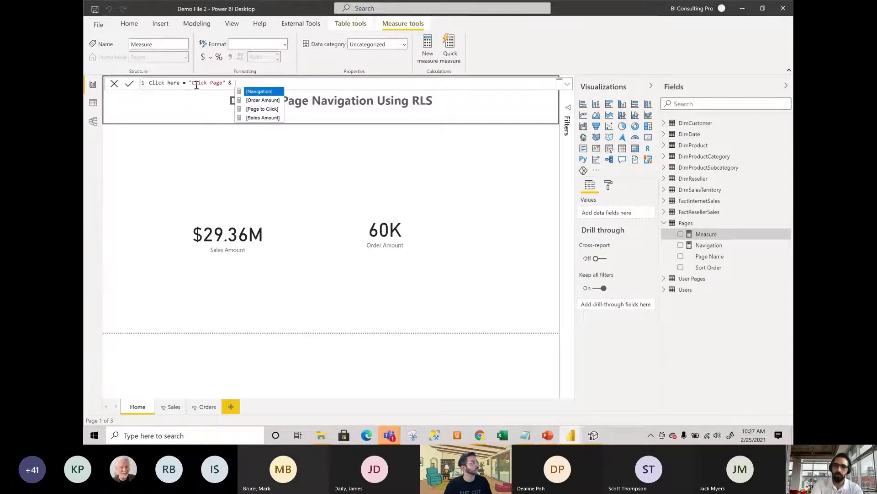
pyautogui.write('Na')
pyautogui.press('Tab')
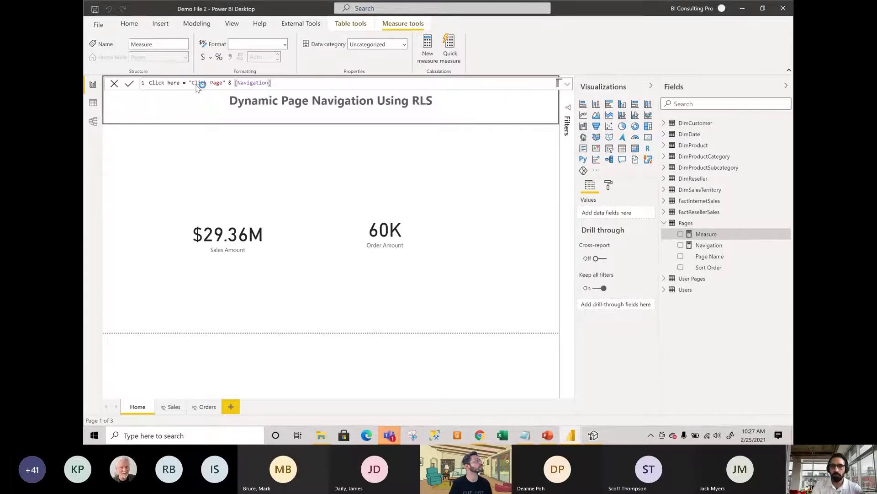
pyautogui.press('Return')
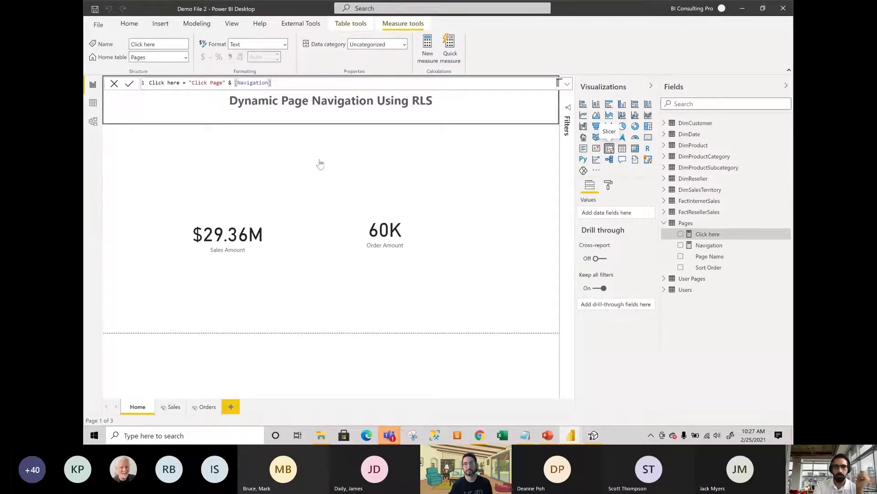
# Add a Page Name slicer to the Home page, set to single select.
pyautogui.click(610, 148)
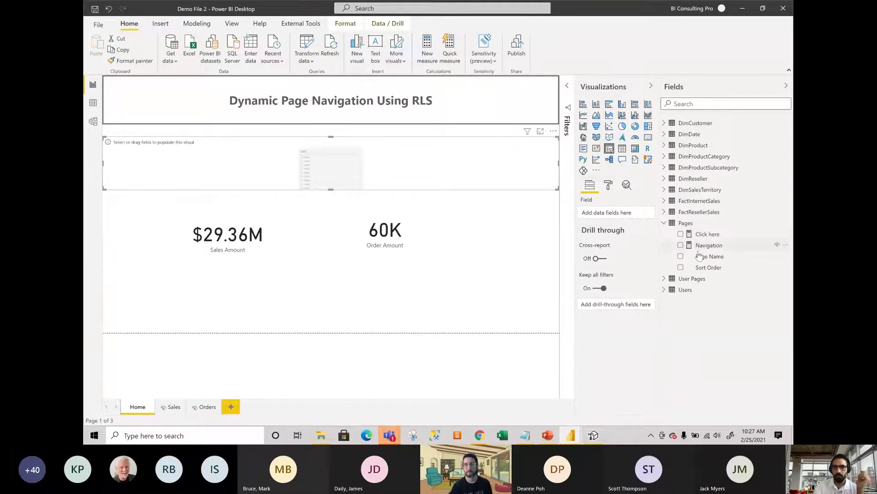
pyautogui.moveTo(699, 255); pyautogui.dragTo(609, 213)
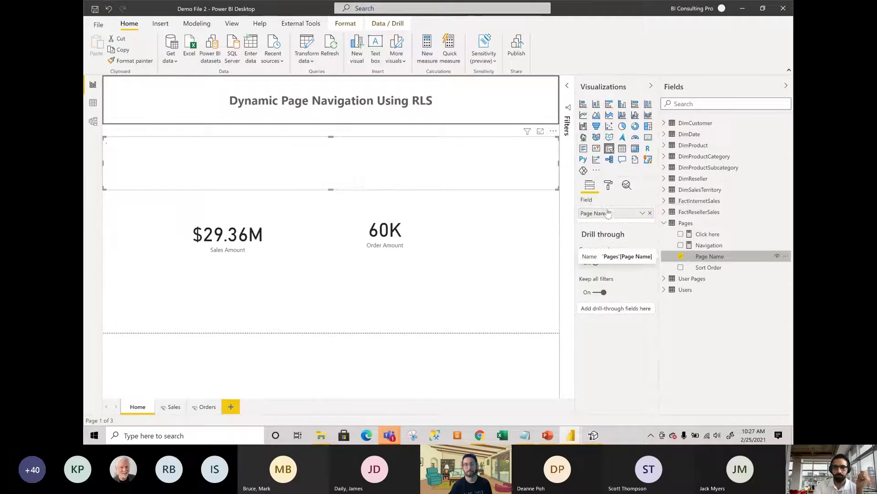
pyautogui.click(607, 185)
pyautogui.click(610, 240)
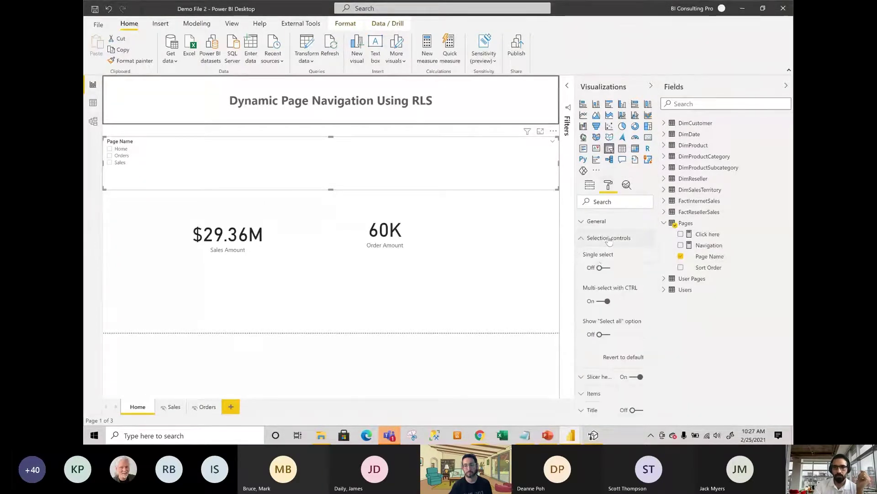
pyautogui.click(601, 268)
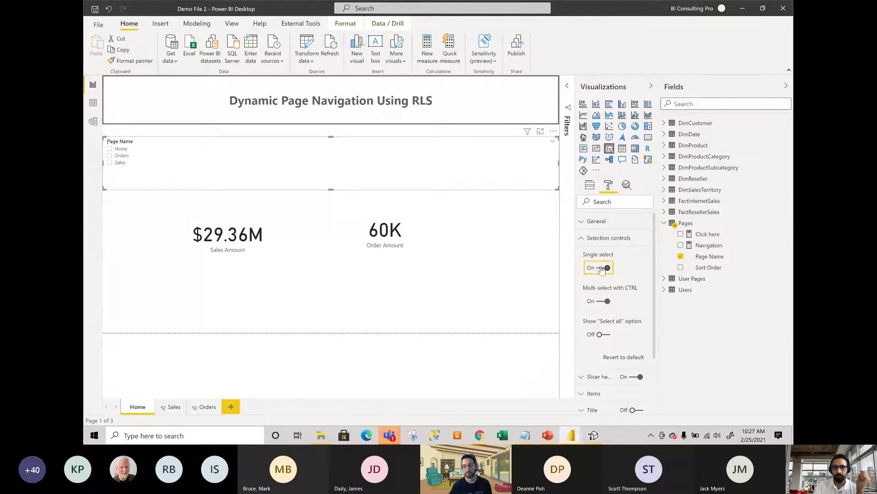
pyautogui.click(604, 238)
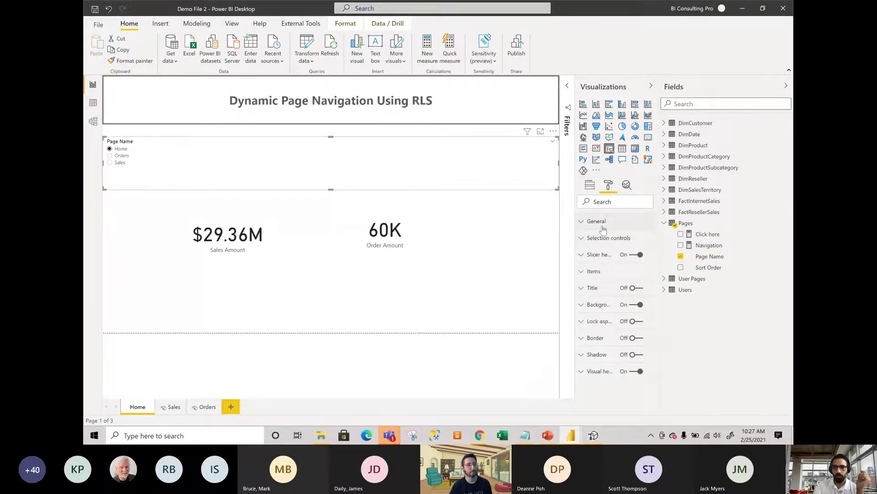
pyautogui.click(597, 222)
pyautogui.click(597, 221)
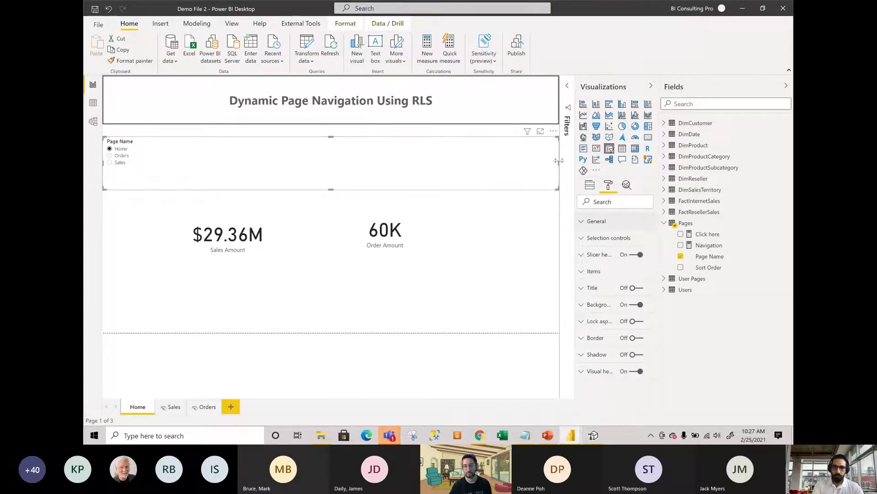
# Narrow the slicer into a compact box at the left, then check the Sales, Orders and Home pages.
pyautogui.moveTo(559, 162); pyautogui.dragTo(233, 161)
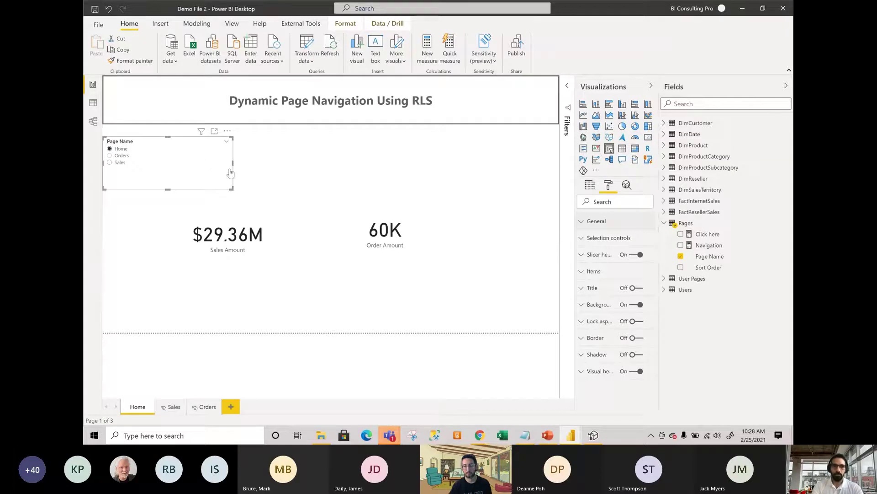
pyautogui.moveTo(233, 163); pyautogui.dragTo(187, 163)
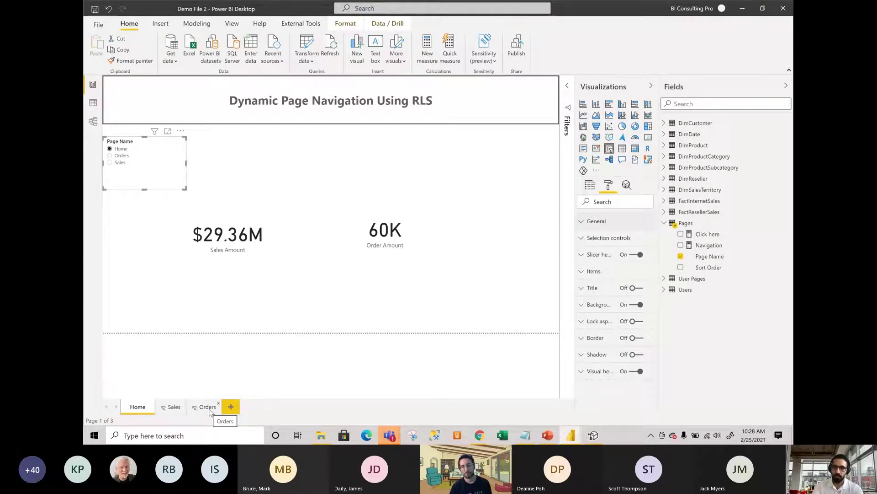
pyautogui.click(170, 408)
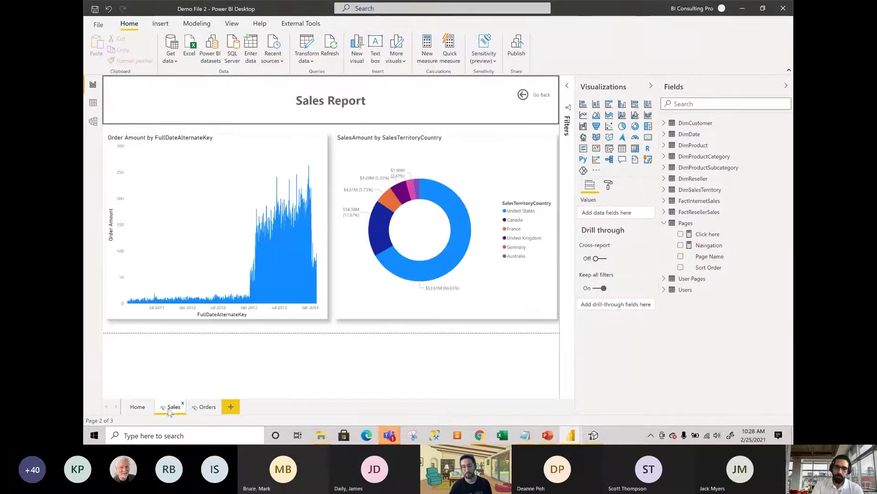
pyautogui.click(208, 408)
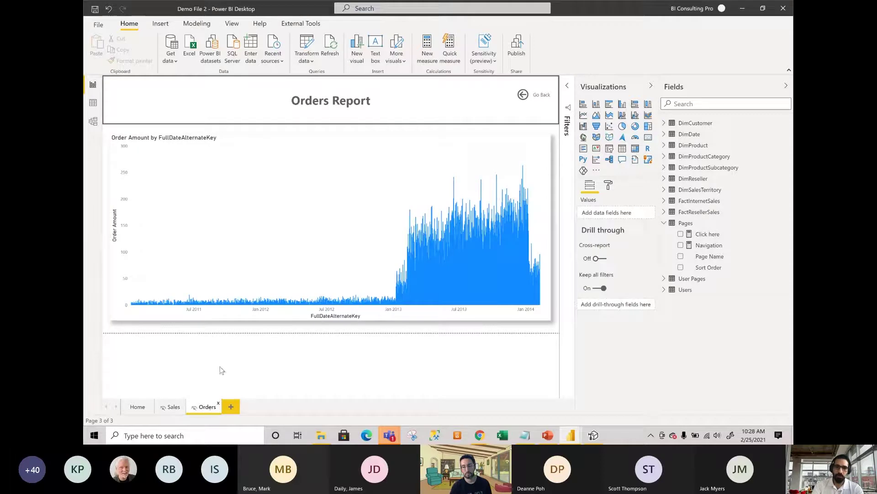
pyautogui.click(138, 407)
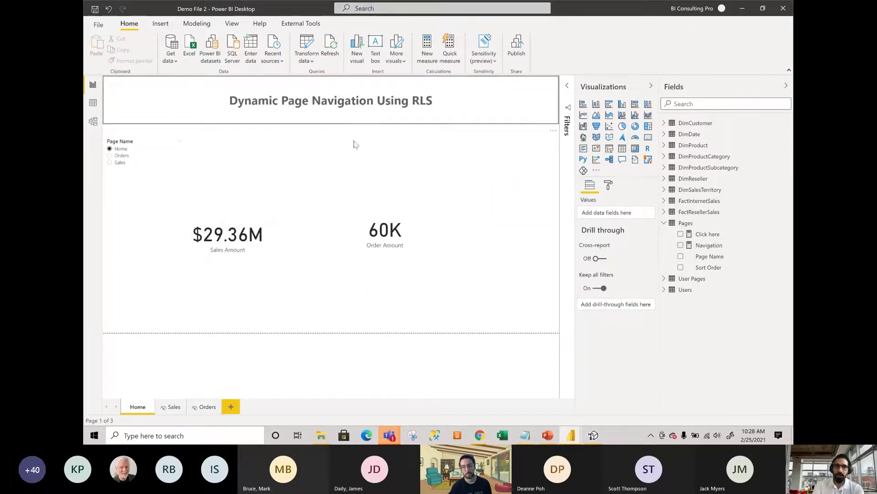
# Insert a Blank button and position it to the right of the Page Name slicer.
pyautogui.click(161, 24)
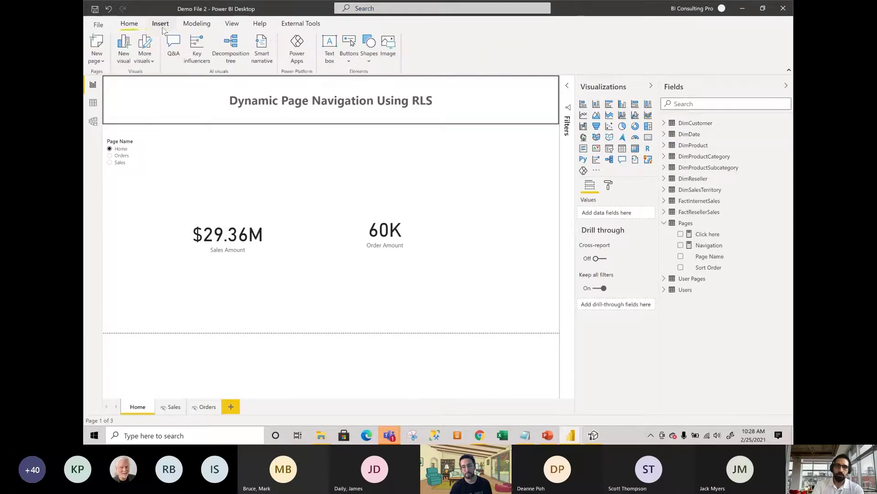
pyautogui.click(349, 55)
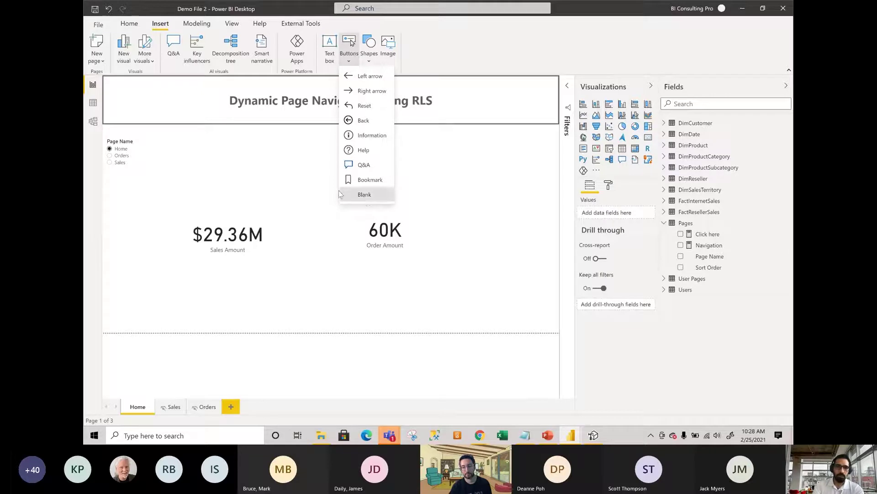
pyautogui.click(361, 194)
pyautogui.click(140, 93)
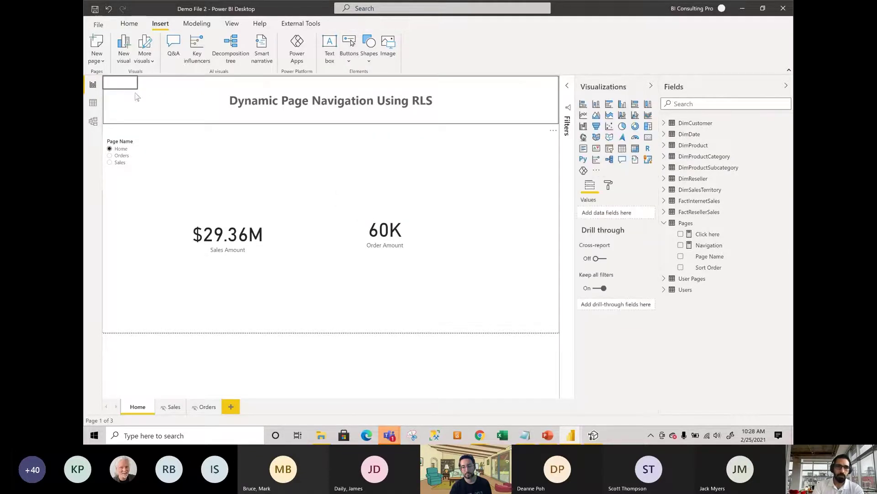
pyautogui.moveTo(131, 99); pyautogui.dragTo(247, 157)
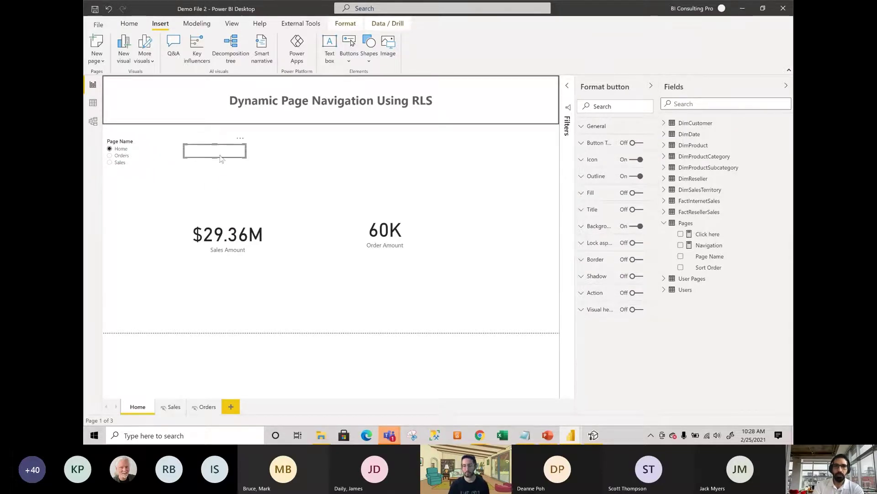
# Turn on the button text and base it on the Click here field value.
pyautogui.click(636, 143)
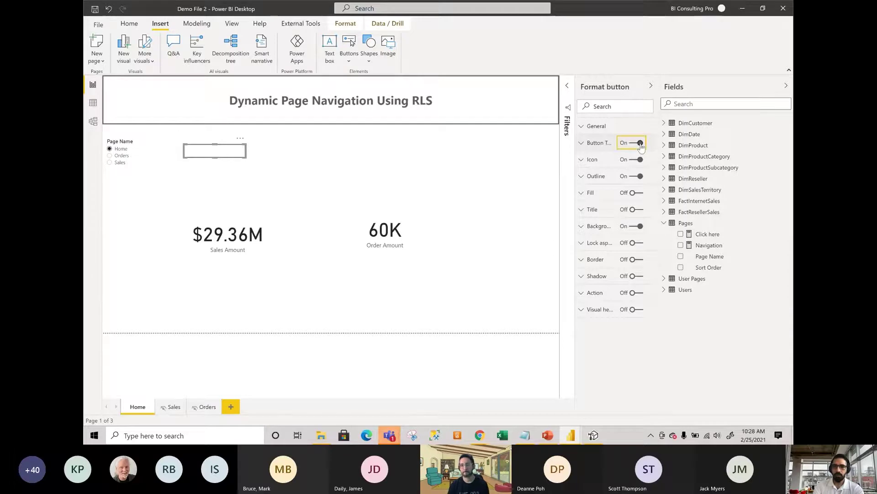
pyautogui.click(594, 146)
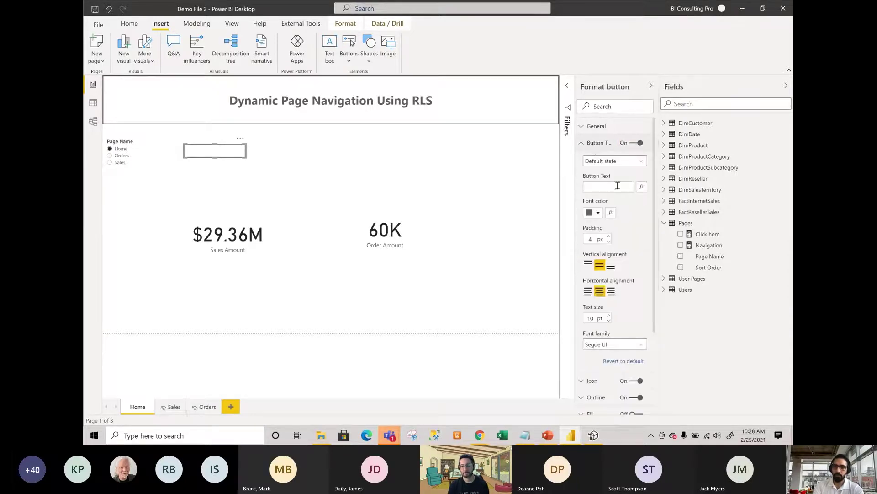
pyautogui.click(642, 187)
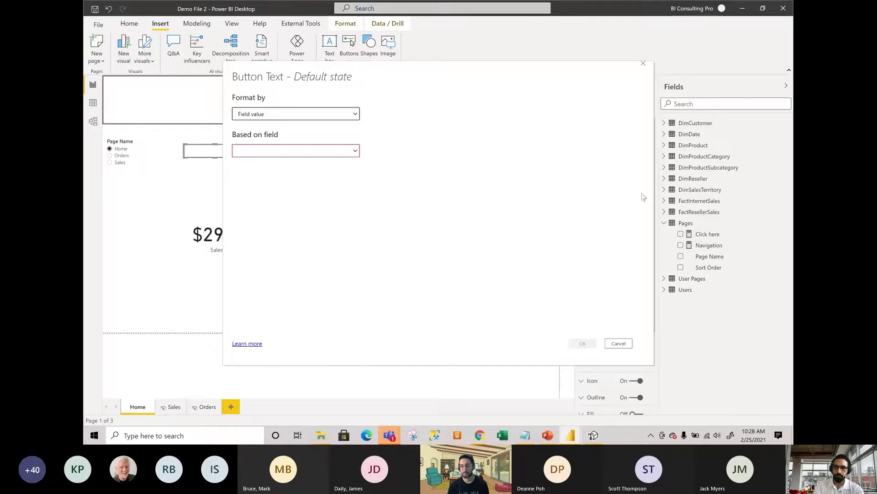
pyautogui.click(277, 153)
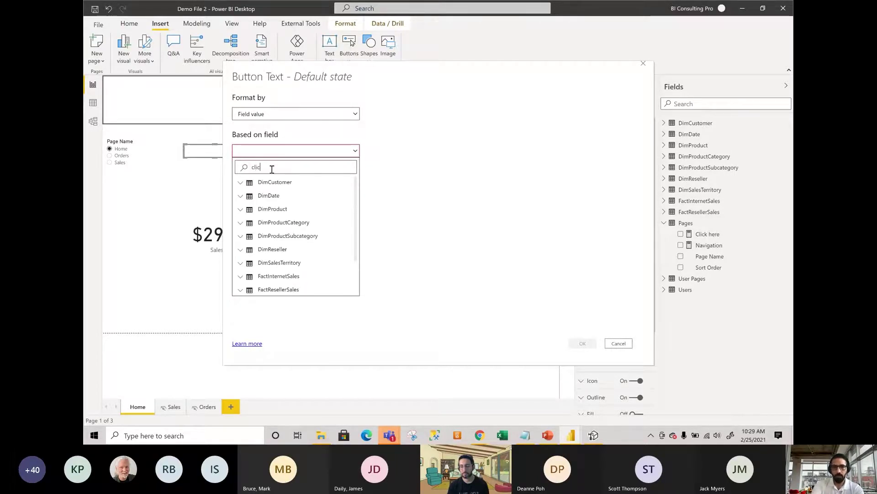
pyautogui.click(263, 196)
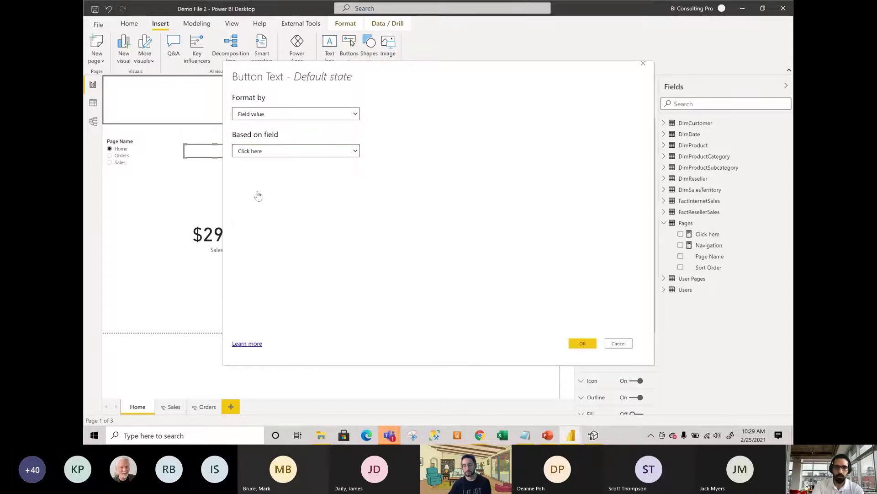
pyautogui.click(583, 344)
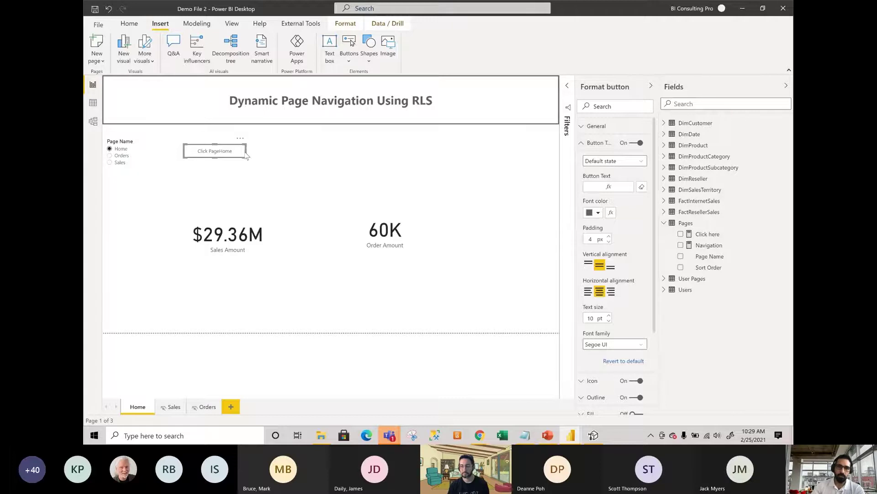
# Narrow and reposition the button, choosing Orders in the slicer so it reads Click PageOrders.
pyautogui.moveTo(246, 150); pyautogui.dragTo(231, 152)
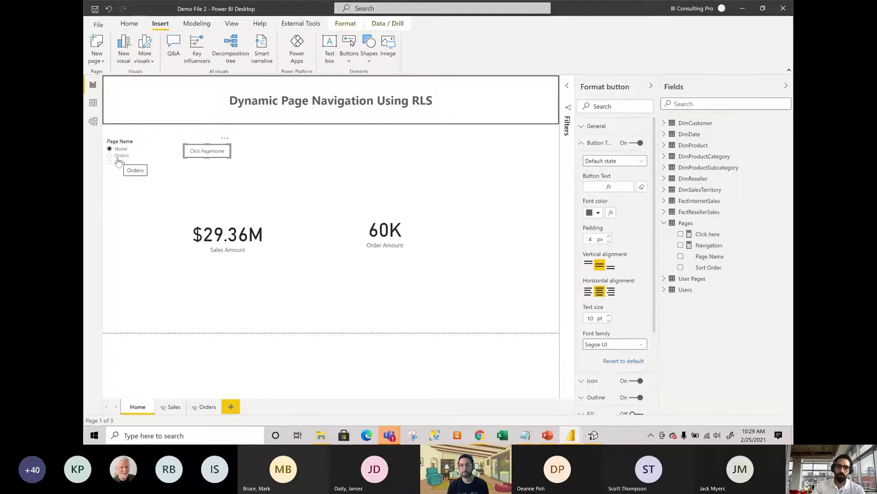
pyautogui.click(121, 156)
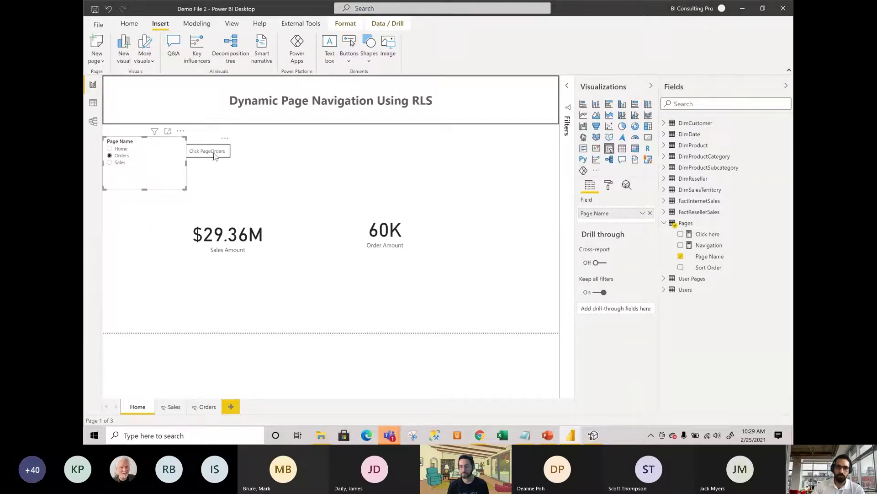
pyautogui.click(231, 179)
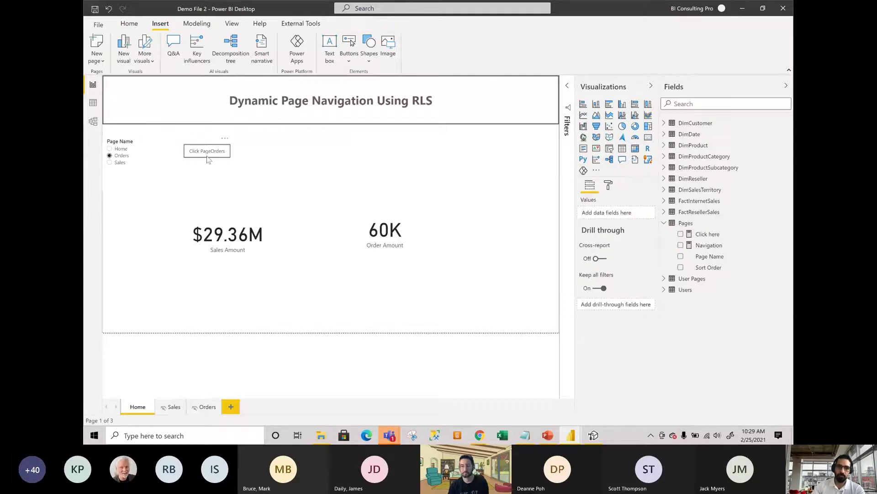
pyautogui.moveTo(197, 156); pyautogui.dragTo(249, 161)
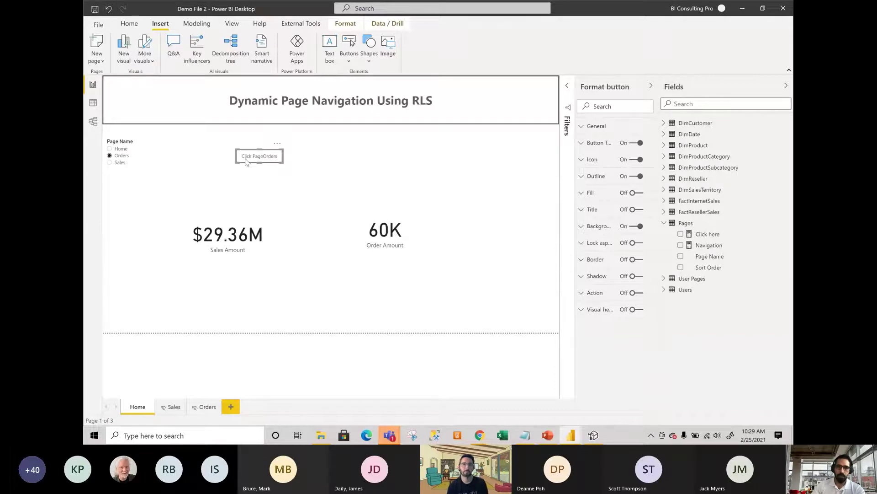
pyautogui.click(350, 165)
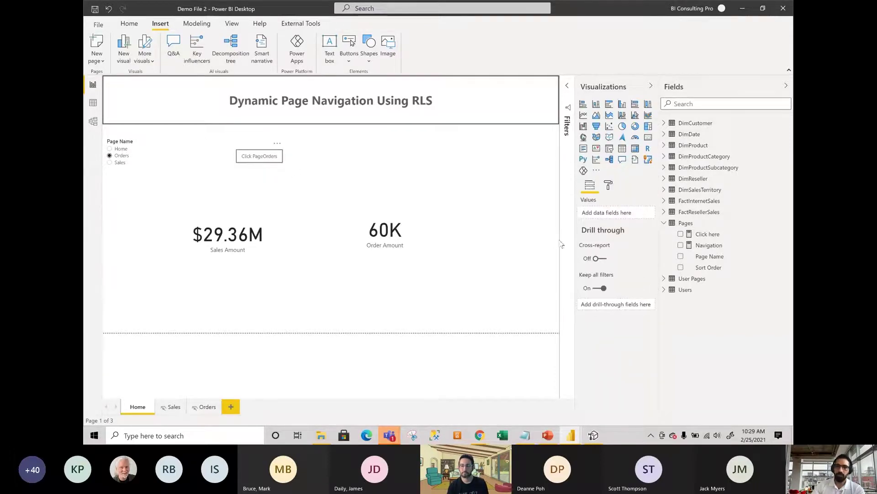
# Turn on the Click PageOrders button's action and set its type to Page navigation.
pyautogui.click(279, 159)
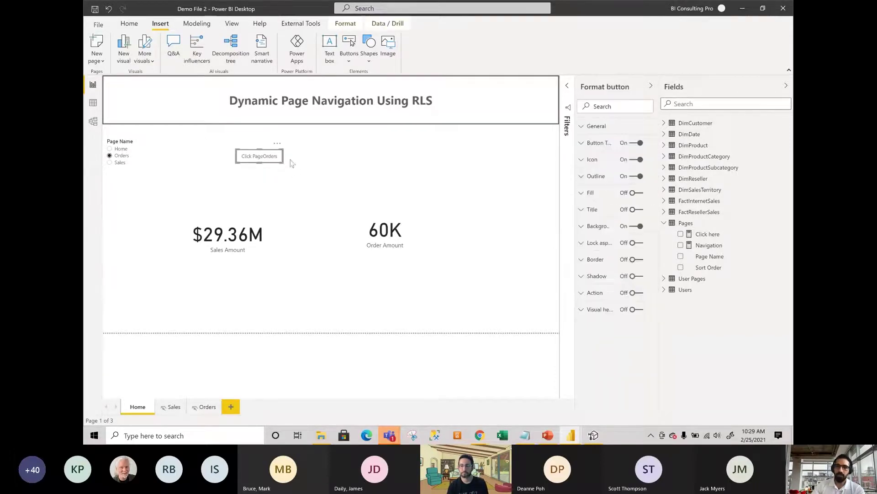
pyautogui.click(637, 293)
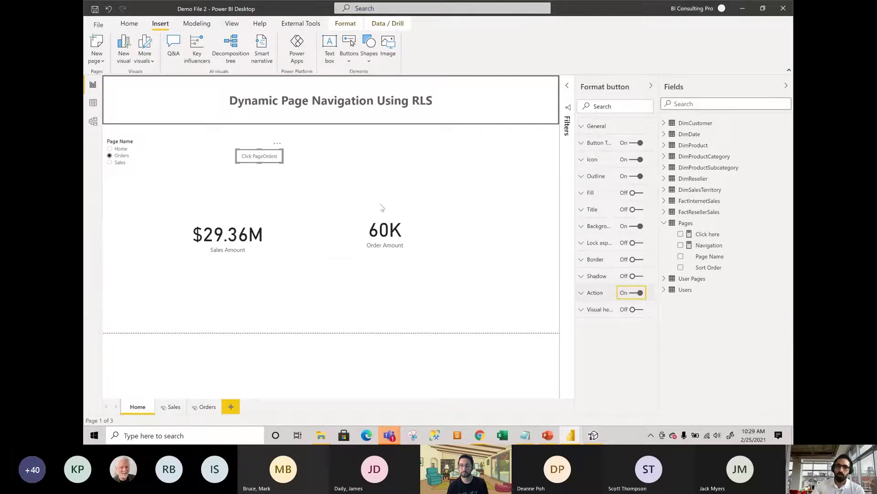
pyautogui.click(593, 294)
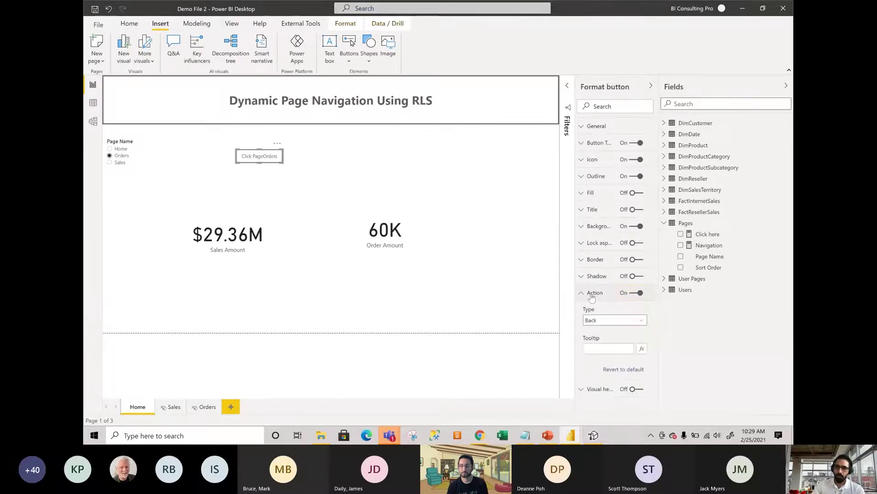
pyautogui.click(600, 321)
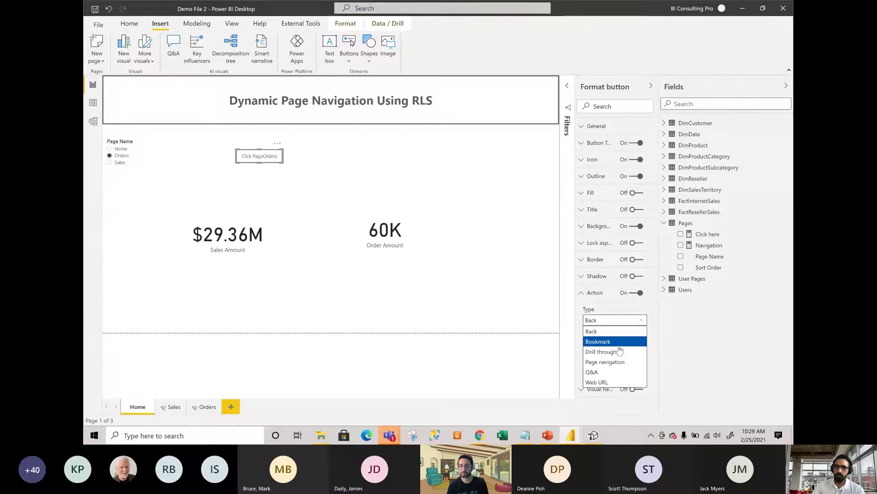
pyautogui.click(626, 366)
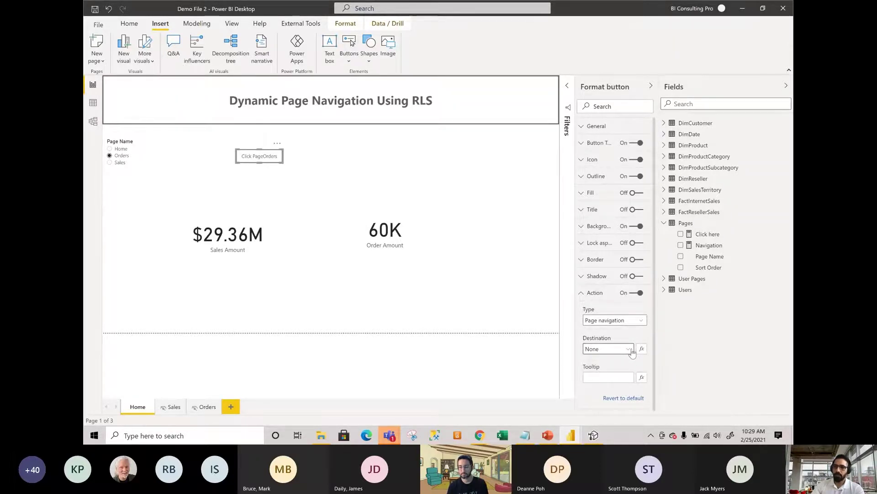
# Drive the destination from the Navigation field and give the button the tooltip 'Go to the page'.
pyautogui.click(641, 349)
pyautogui.click(299, 157)
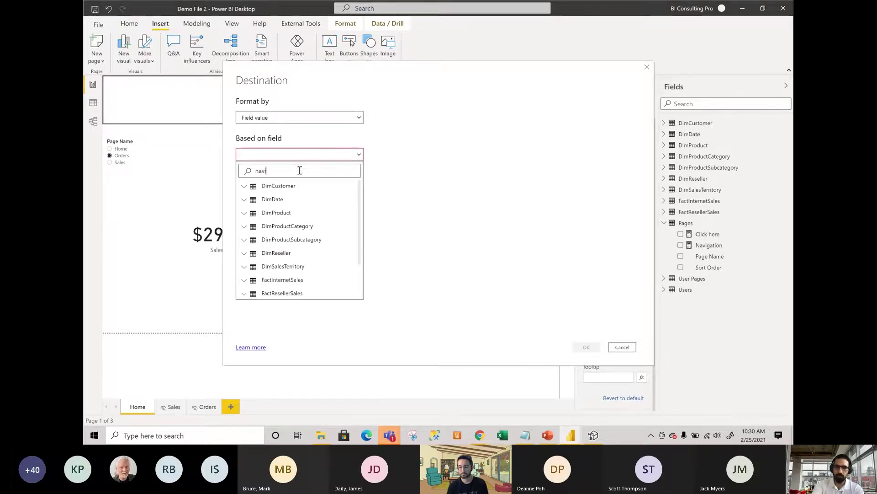
pyautogui.click(266, 203)
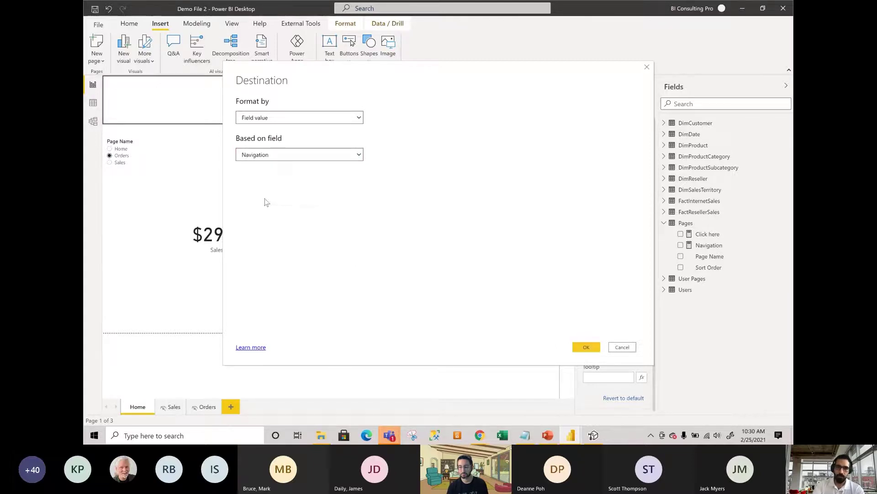
pyautogui.click(585, 347)
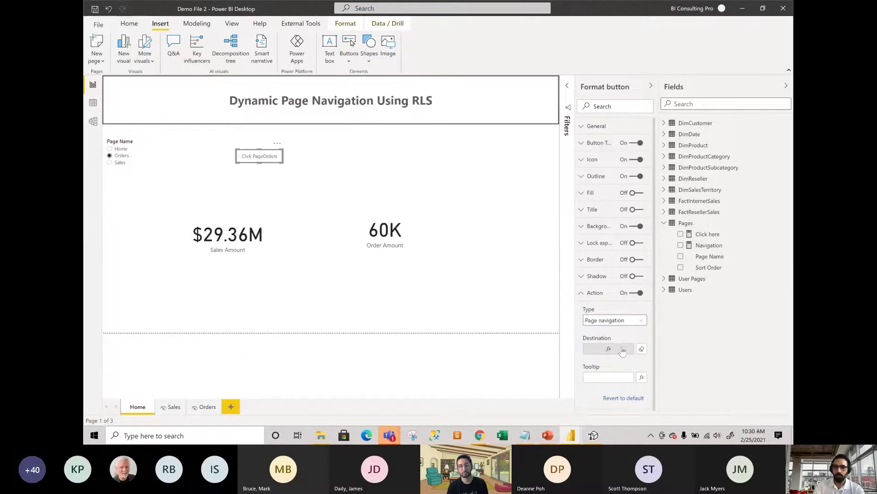
pyautogui.click(599, 379)
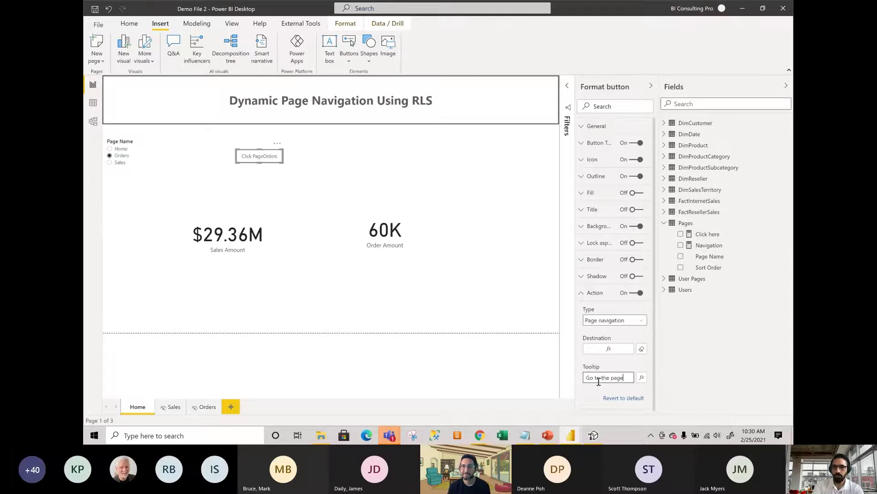
pyautogui.click(556, 150)
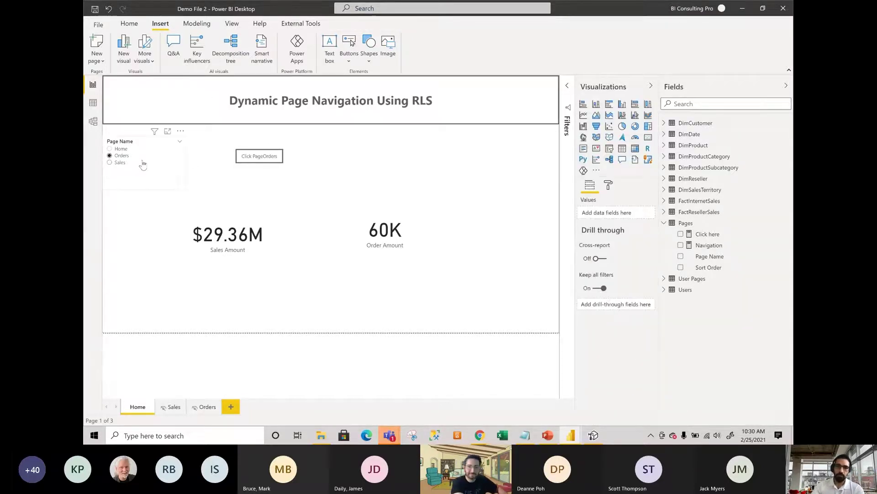
# With Orders in the Page Name slicer, follow the button to the Orders page and return.
pyautogui.click(179, 172)
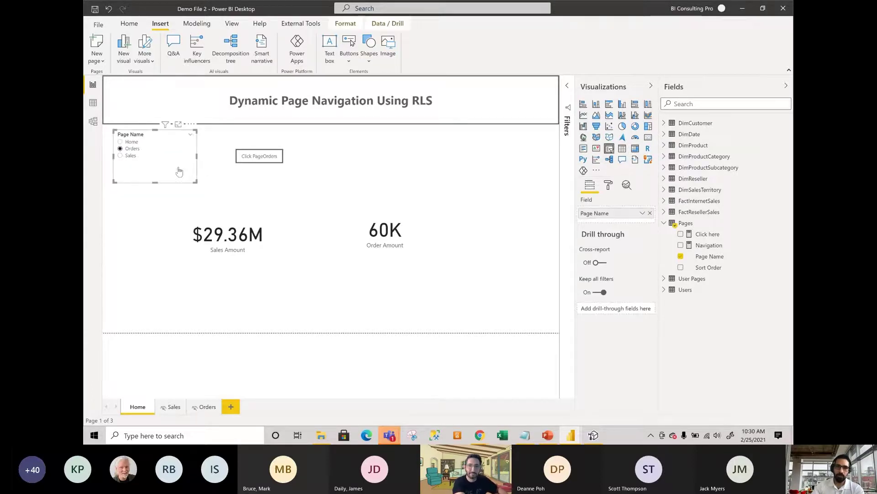
pyautogui.keyDown('ctrl'); pyautogui.click(277, 159); pyautogui.keyUp('ctrl')
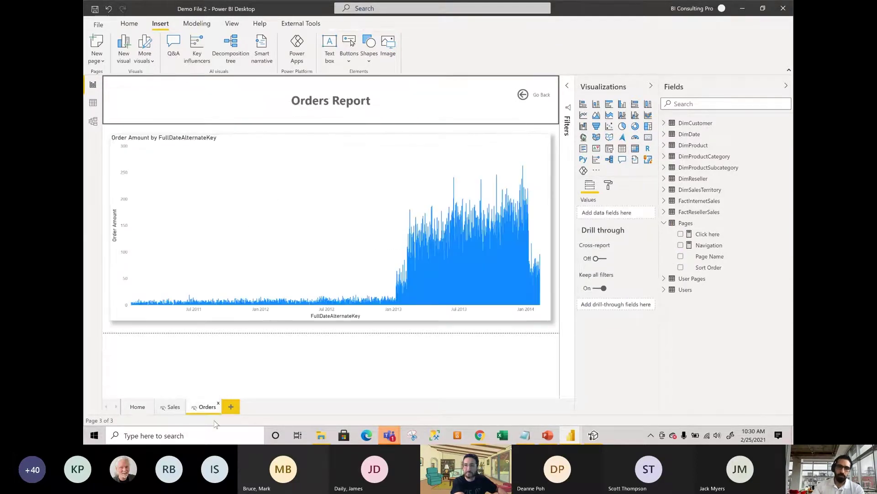
pyautogui.keyDown('ctrl'); pyautogui.click(524, 95); pyautogui.keyUp('ctrl')
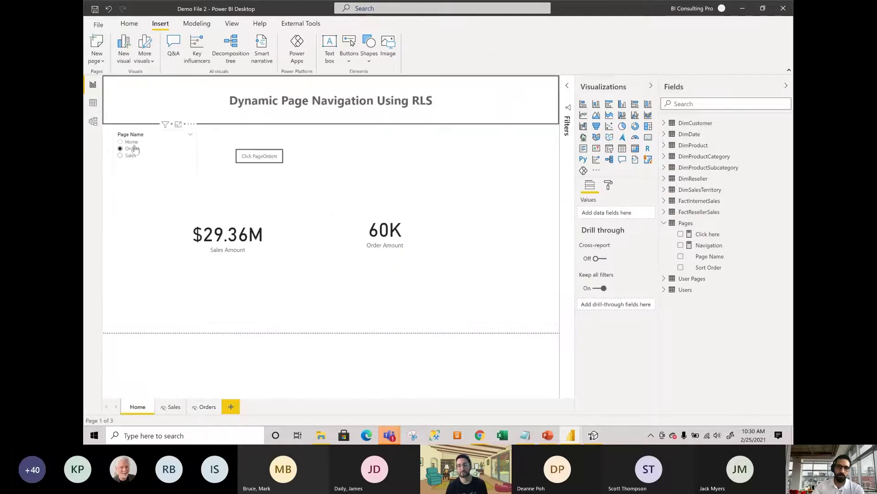
# Choose Sales in the slicer, follow the button to the Sales page, and come back Home.
pyautogui.click(180, 161)
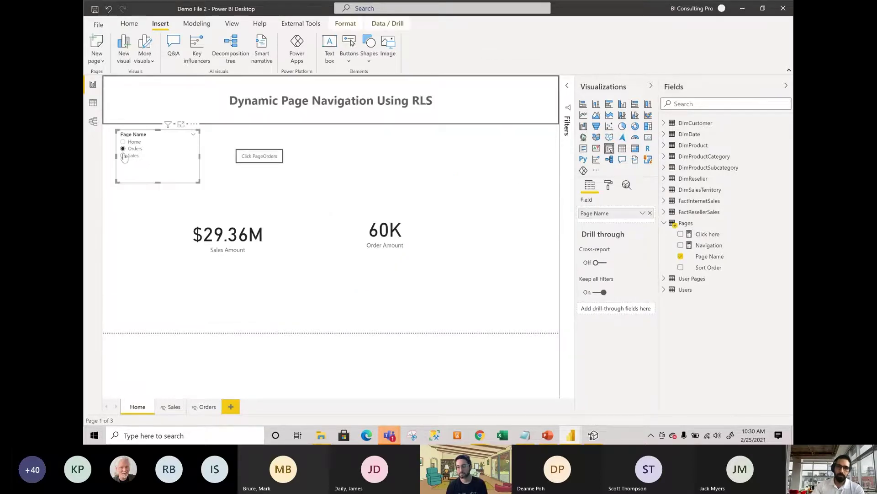
pyautogui.click(130, 157)
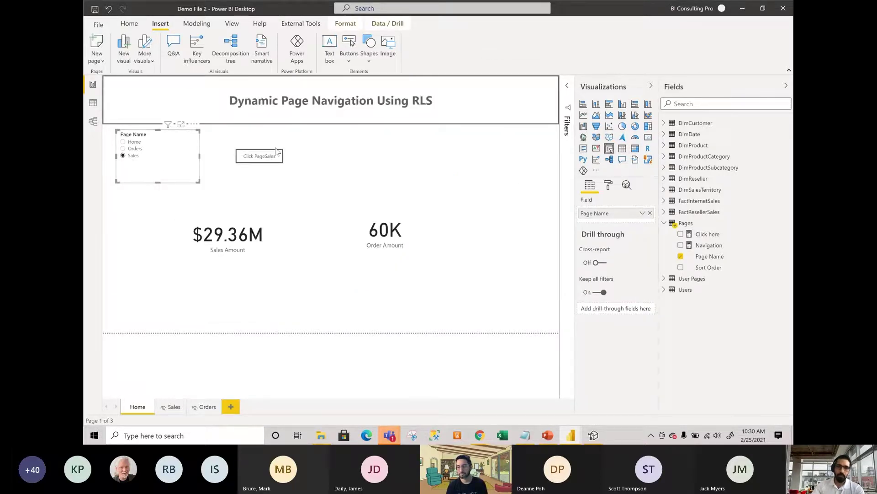
pyautogui.keyDown('ctrl'); pyautogui.click(427, 161); pyautogui.keyUp('ctrl')
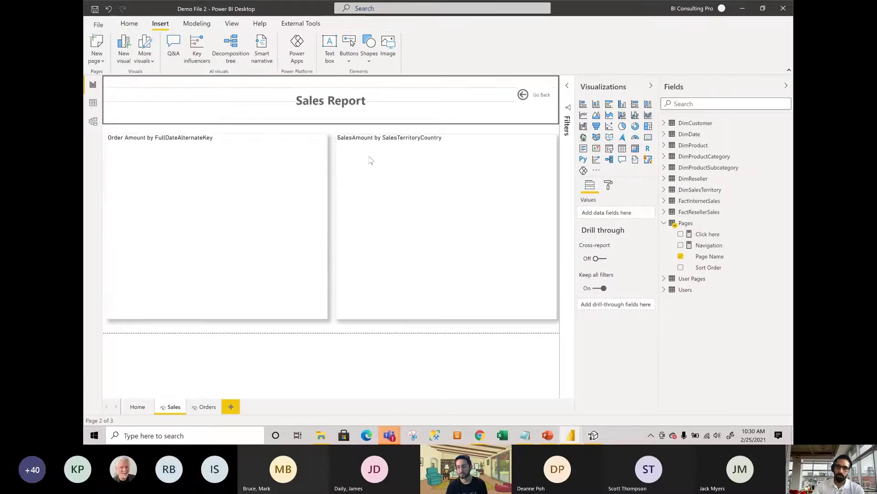
pyautogui.keyDown('ctrl'); pyautogui.click(523, 94); pyautogui.keyUp('ctrl')
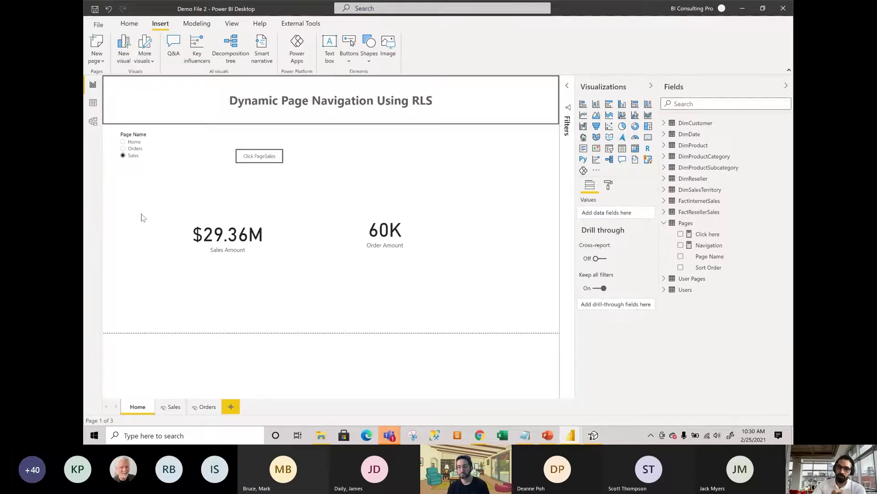
pyautogui.click(130, 26)
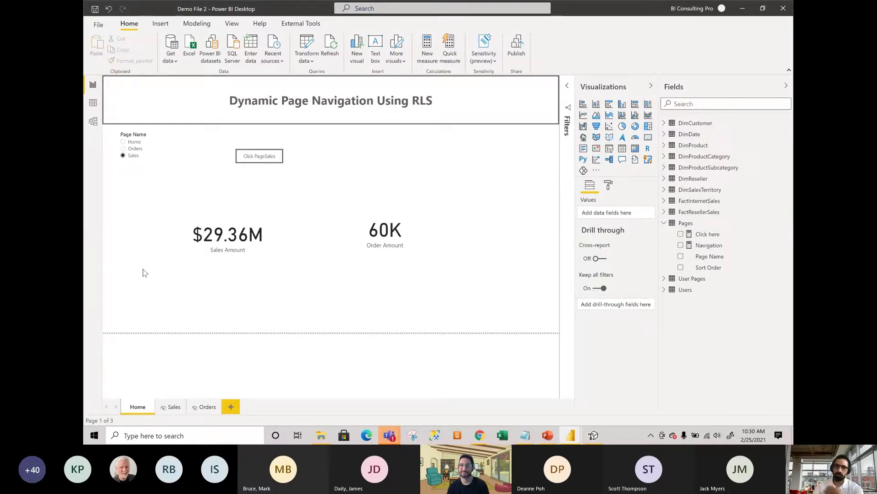
# Save the report from the Publish prompt, close the publish dialog, and set the slicer to Home.
pyautogui.click(194, 24)
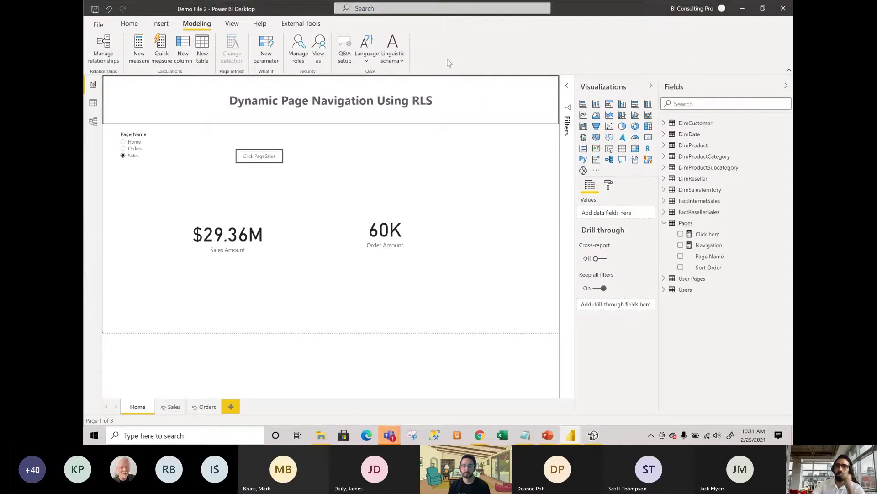
pyautogui.click(130, 24)
pyautogui.click(517, 45)
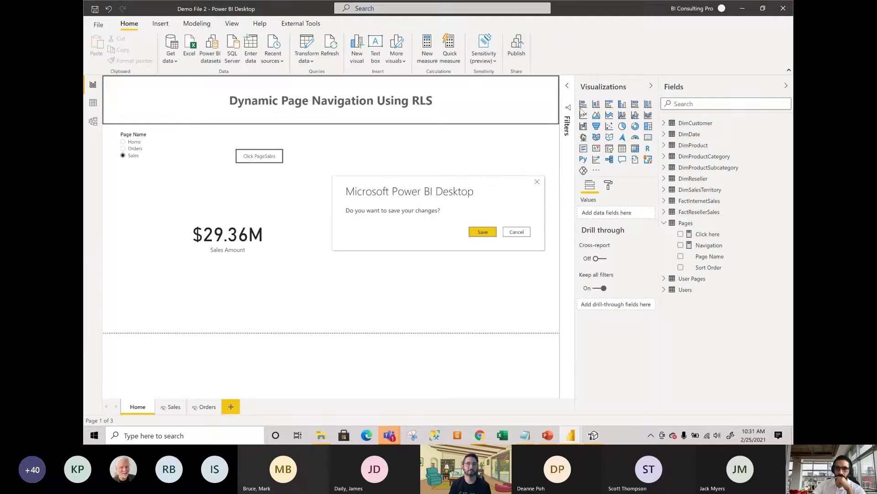
pyautogui.click(489, 234)
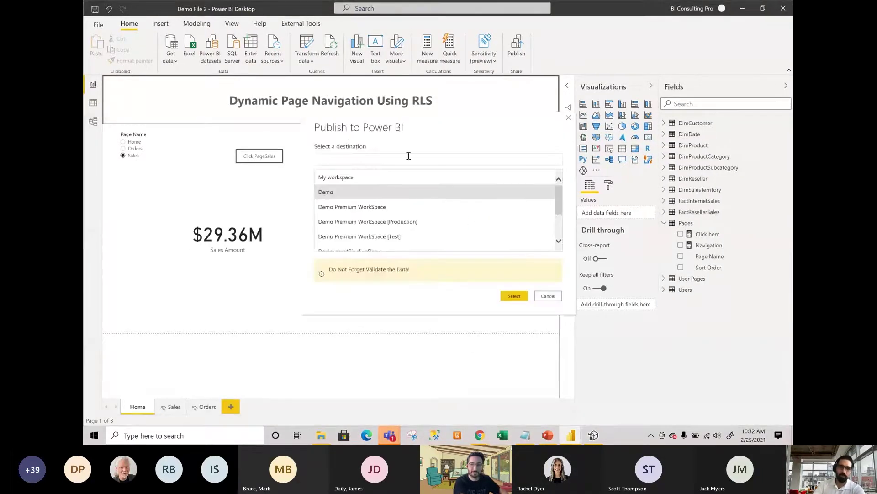
pyautogui.click(549, 296)
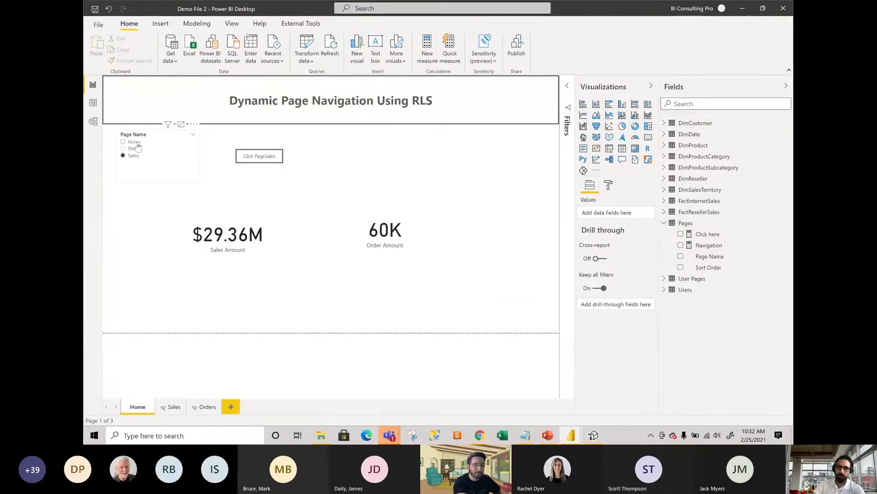
pyautogui.click(137, 145)
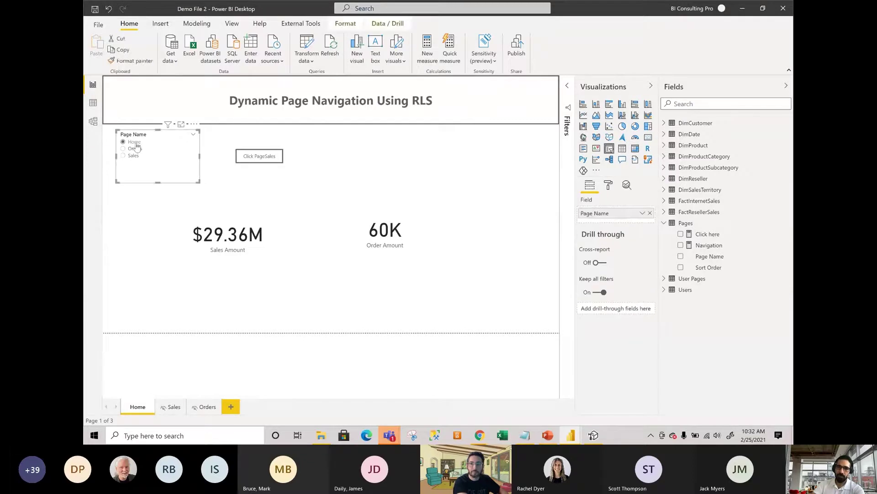
# Preview the report as the Page role, where the slicer lists only Home, then stop viewing.
pyautogui.click(231, 23)
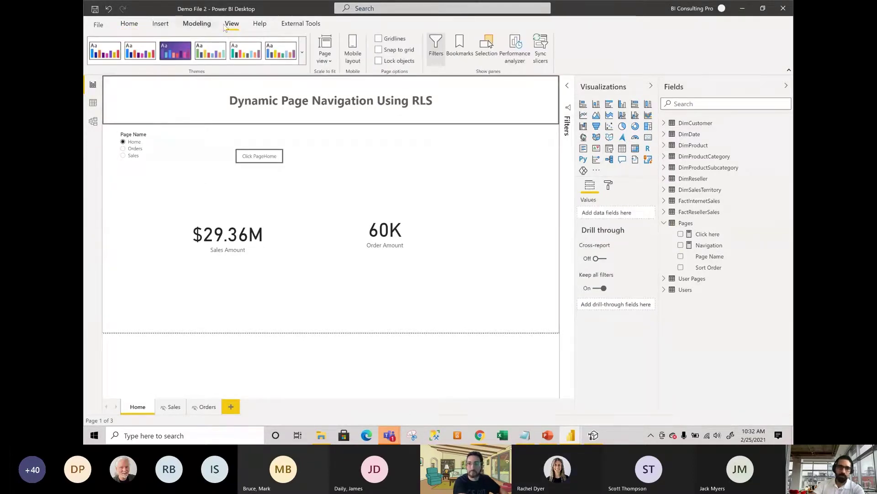
pyautogui.click(197, 24)
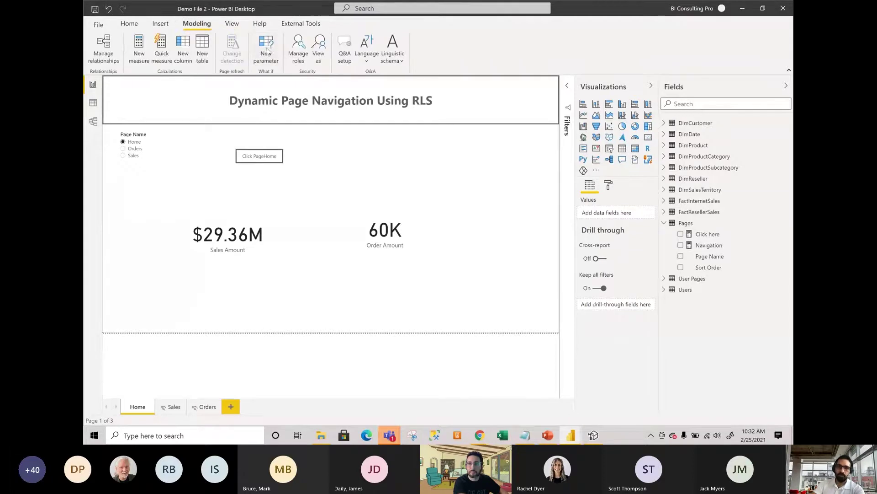
pyautogui.click(319, 59)
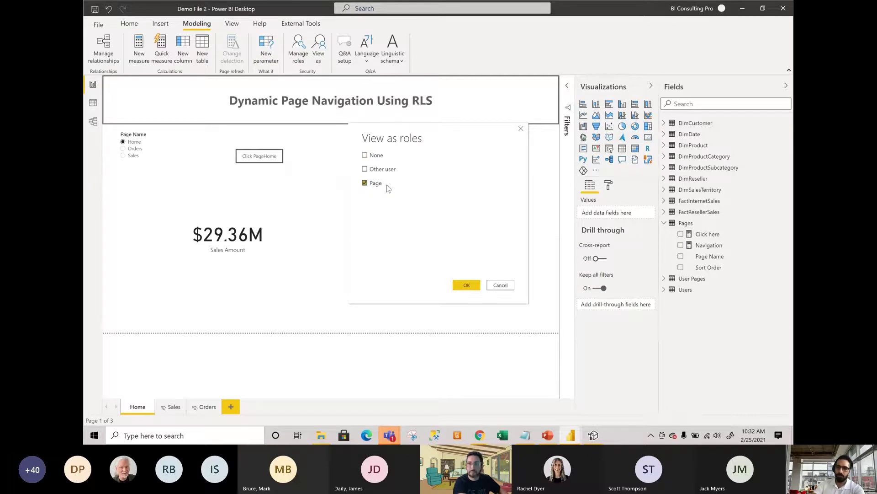
pyautogui.click(465, 287)
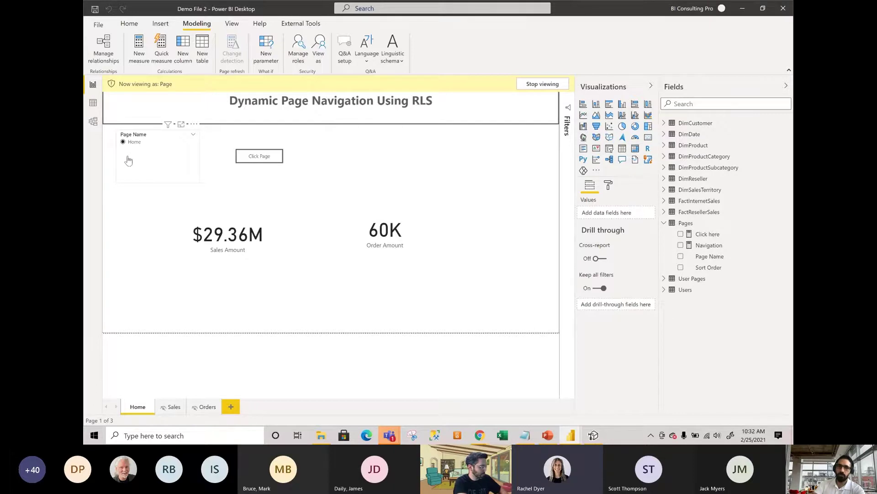
pyautogui.click(545, 87)
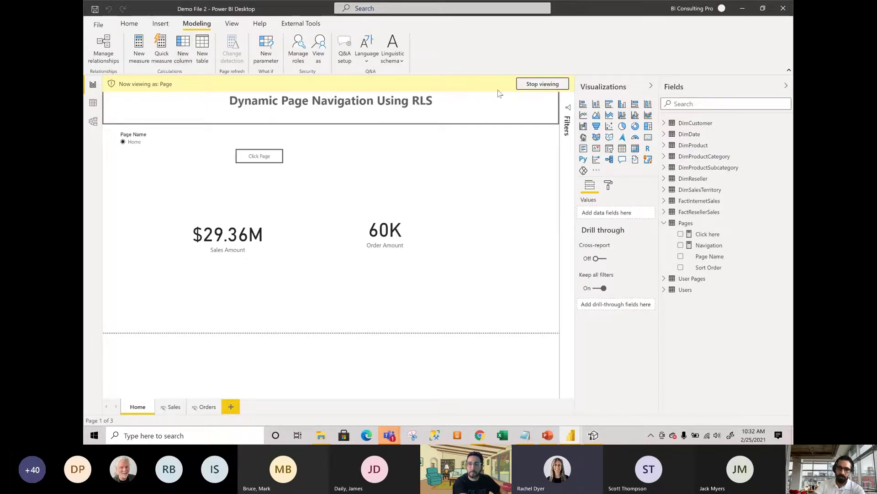
# View as the Page role for another user by entering that user's e-mail address.
pyautogui.click(317, 54)
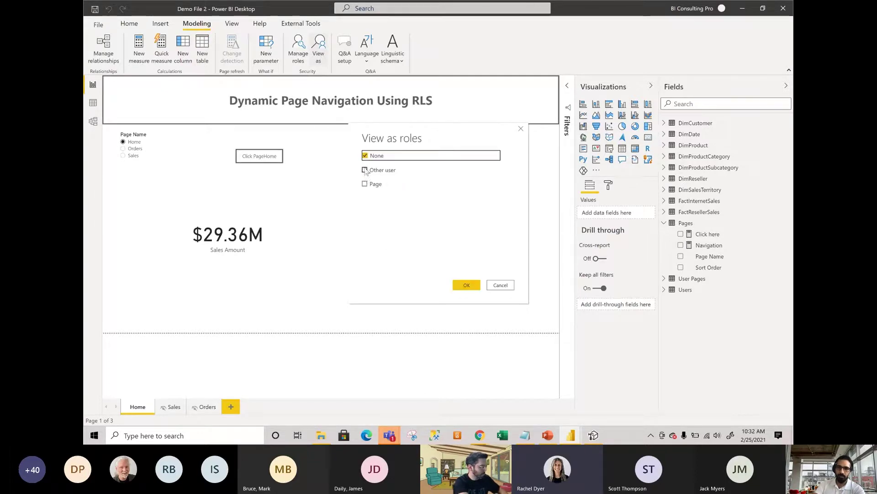
pyautogui.click(366, 183)
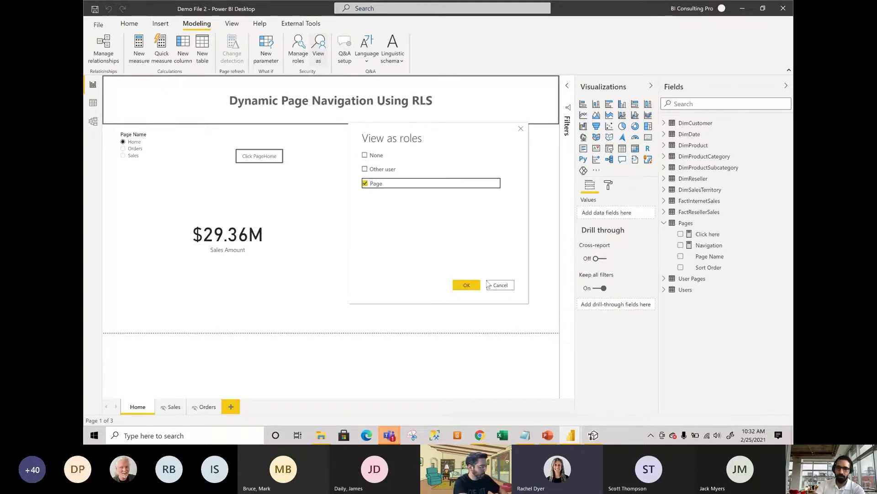
pyautogui.click(364, 170)
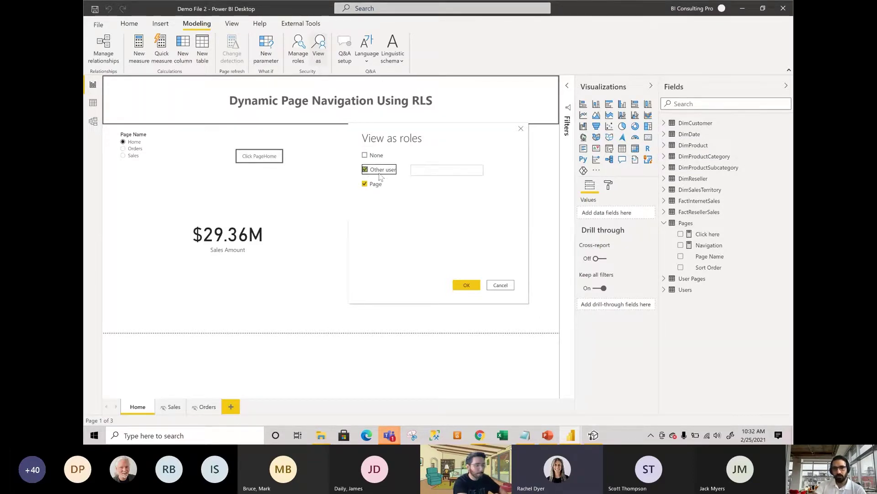
pyautogui.click(428, 171)
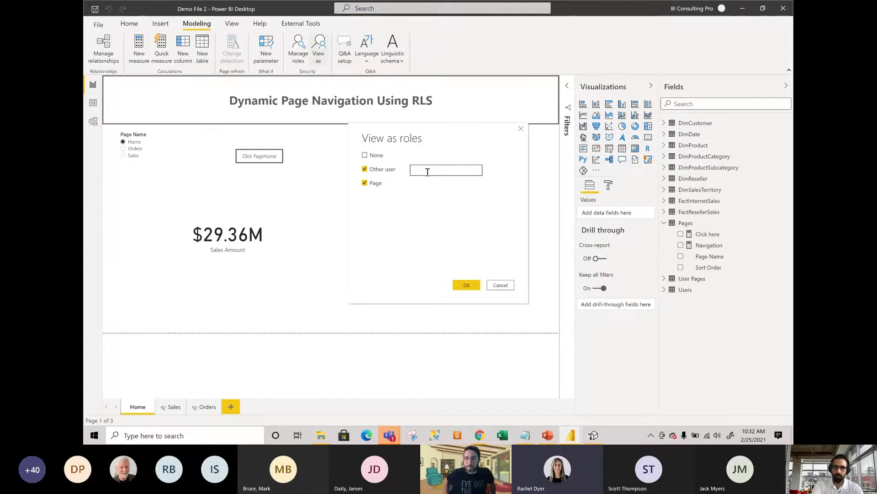
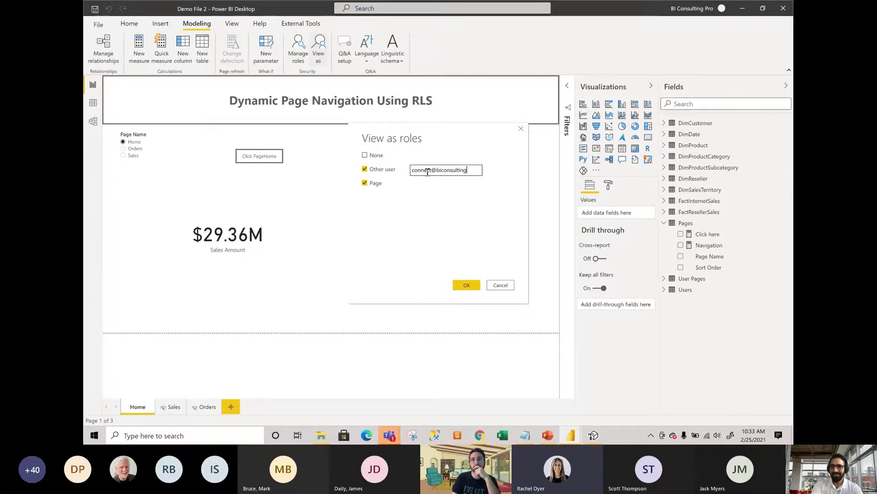
pyautogui.click(466, 286)
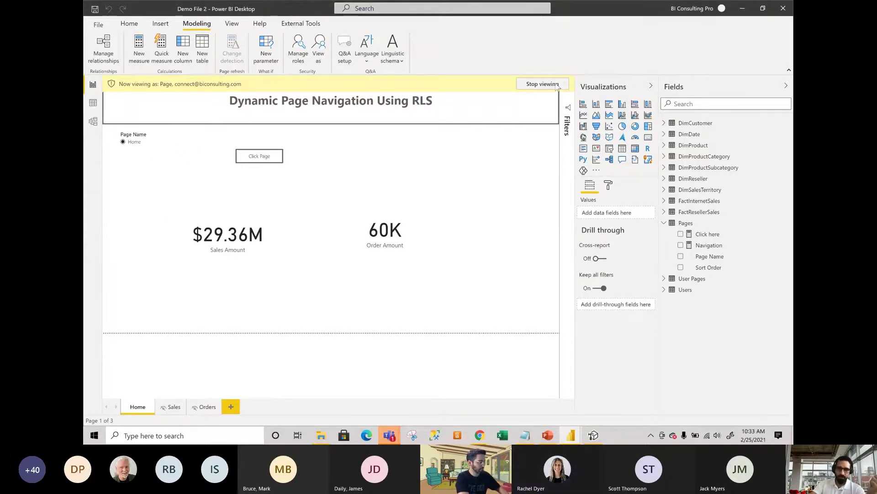
# Restart the preview as the Page role for a different user's e-mail, showing Home and Sales.
pyautogui.click(542, 84)
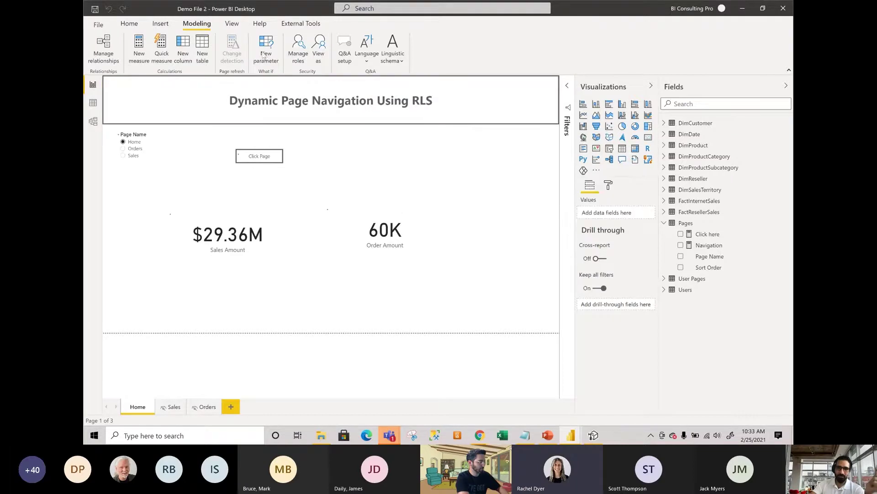
pyautogui.click(232, 23)
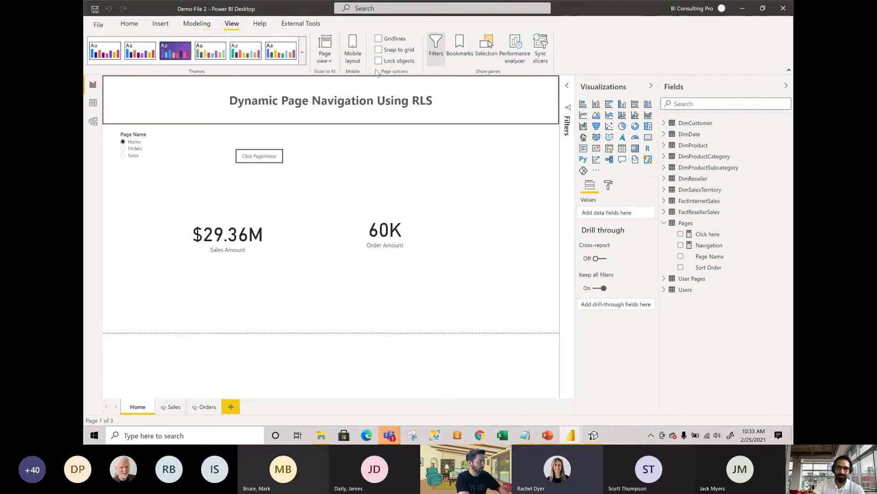
pyautogui.click(185, 26)
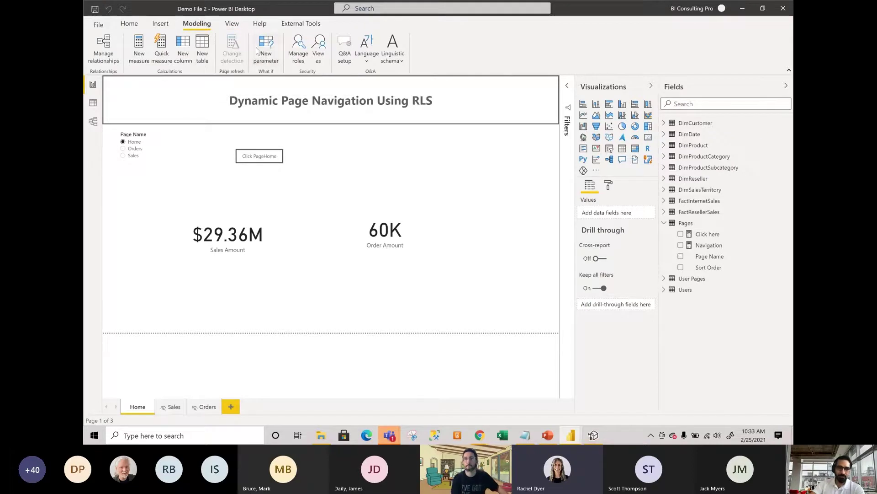
pyautogui.click(324, 57)
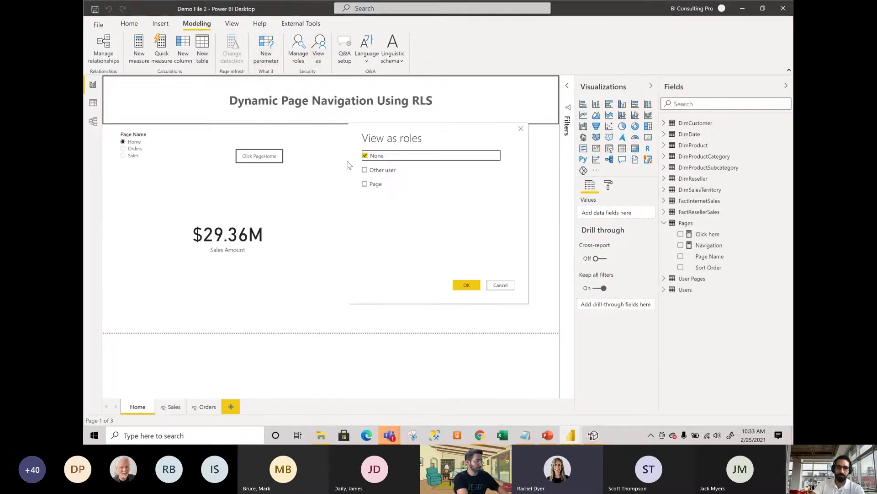
pyautogui.click(365, 183)
pyautogui.click(377, 169)
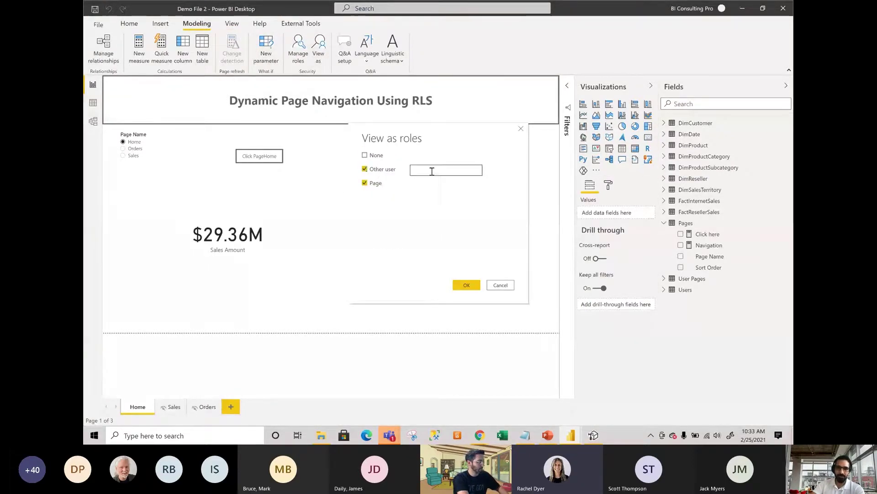
pyautogui.click(438, 169)
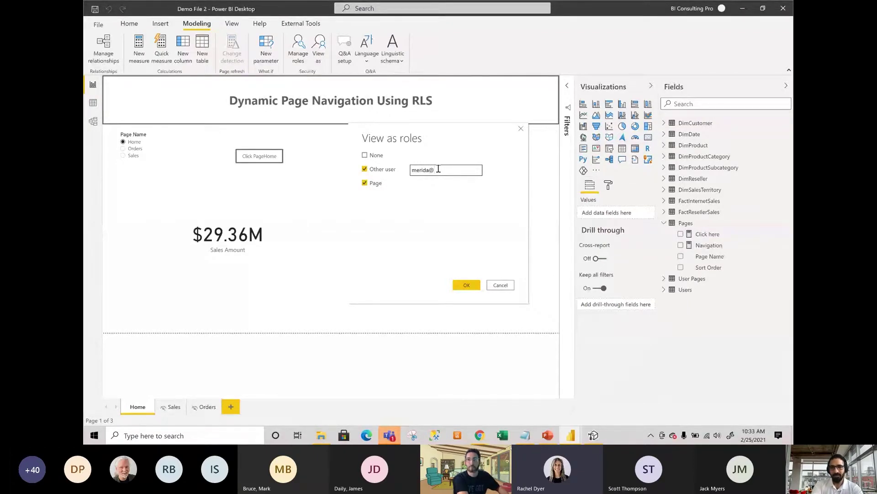
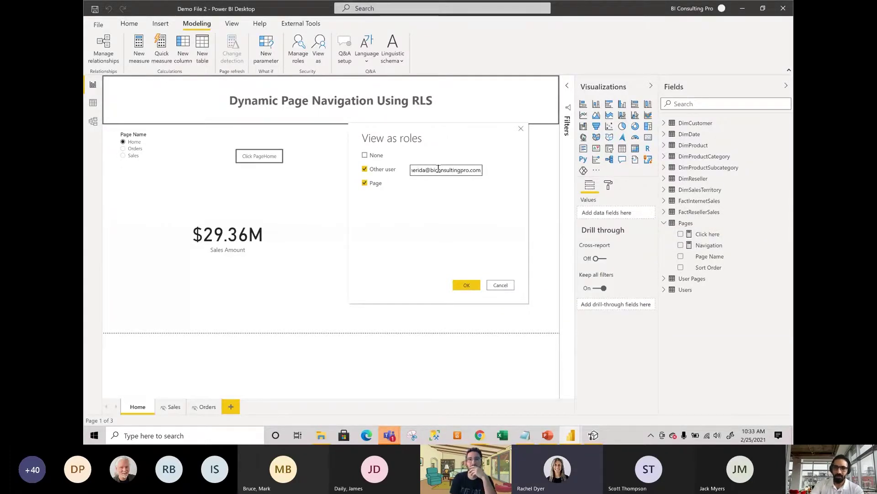
pyautogui.click(466, 285)
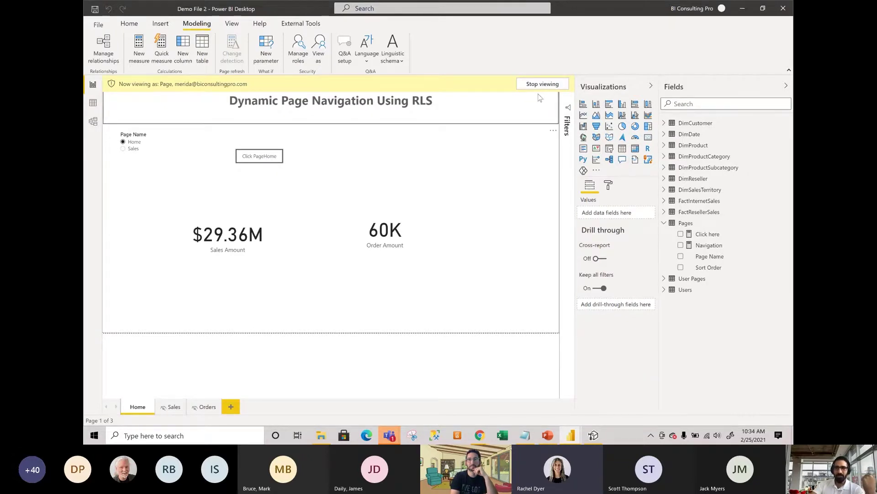
# Stop the role preview, save, and publish Demo File 2.pbix to the Demo workspace.
pyautogui.click(542, 86)
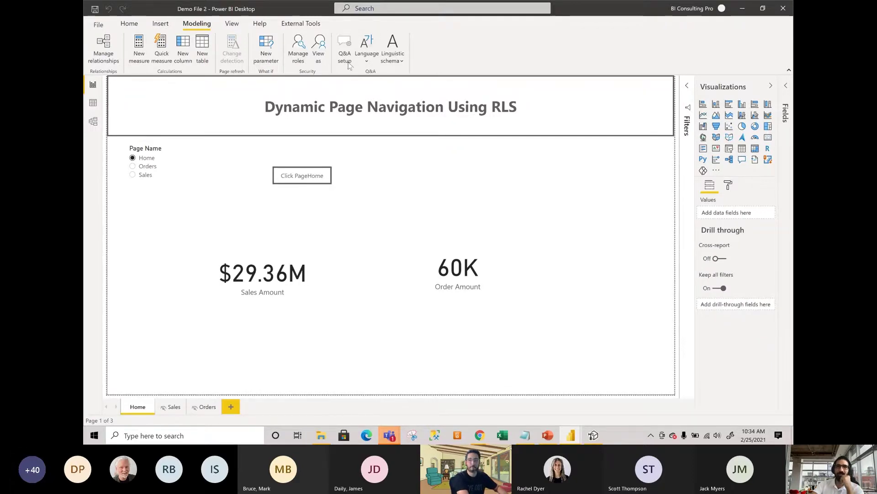
pyautogui.click(129, 24)
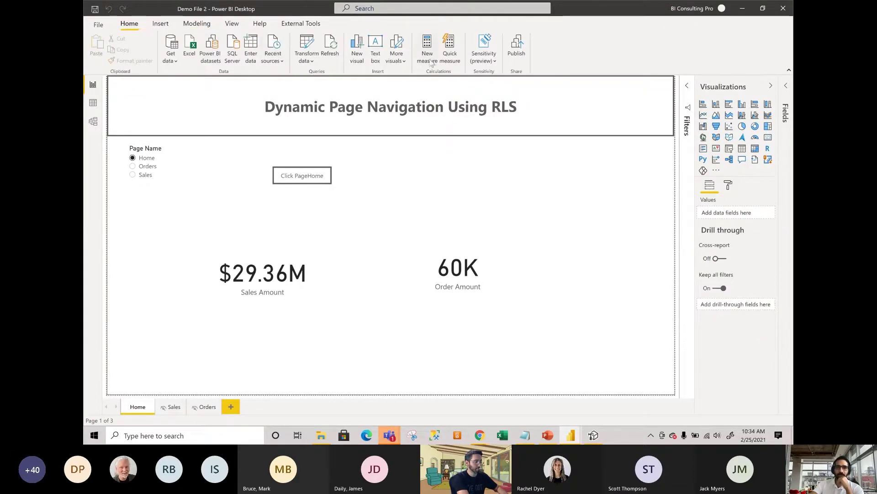
pyautogui.click(518, 48)
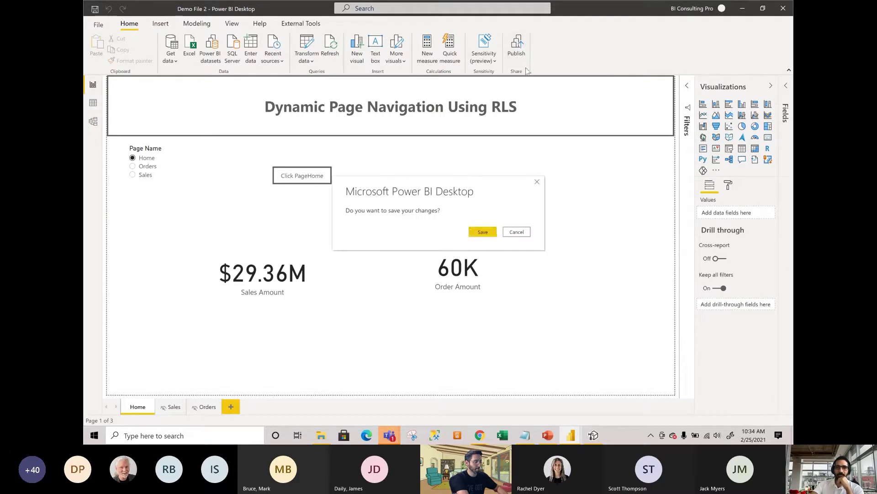
pyautogui.click(483, 232)
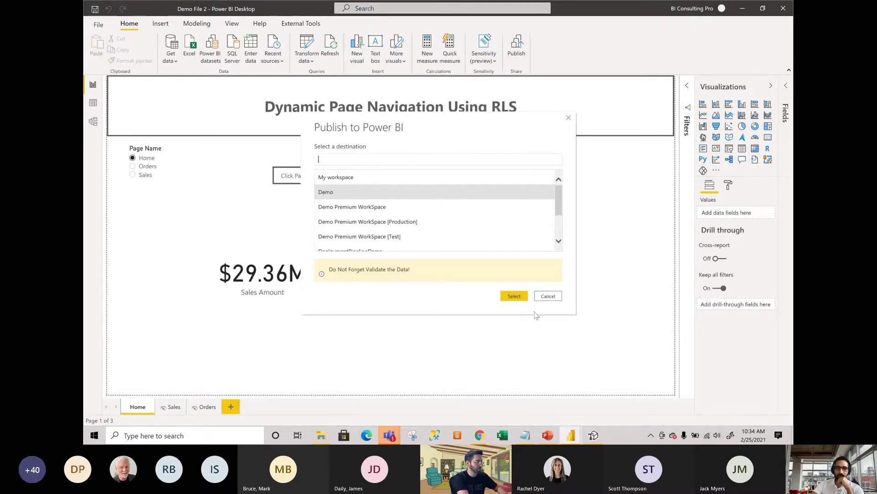
pyautogui.click(514, 296)
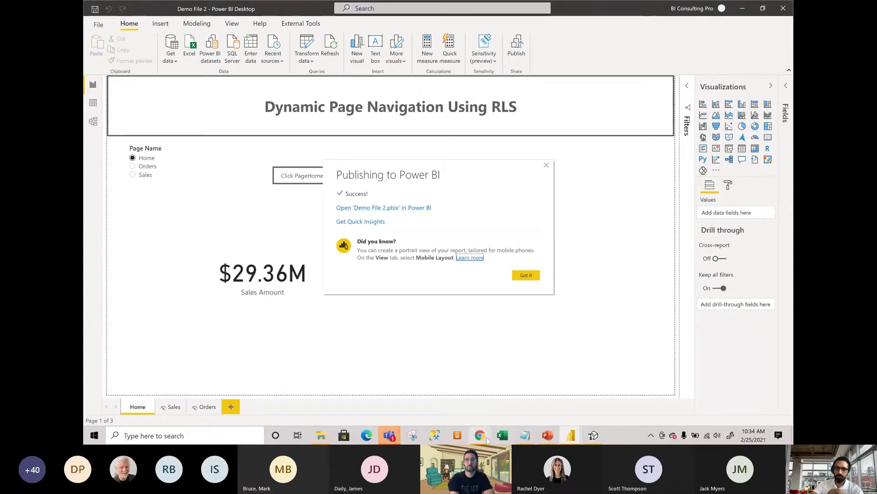
# Refresh the Demo workspace in the browser and open the Demo File 2 report, then return.
pyautogui.moveTo(484, 439)
pyautogui.click(530, 393)
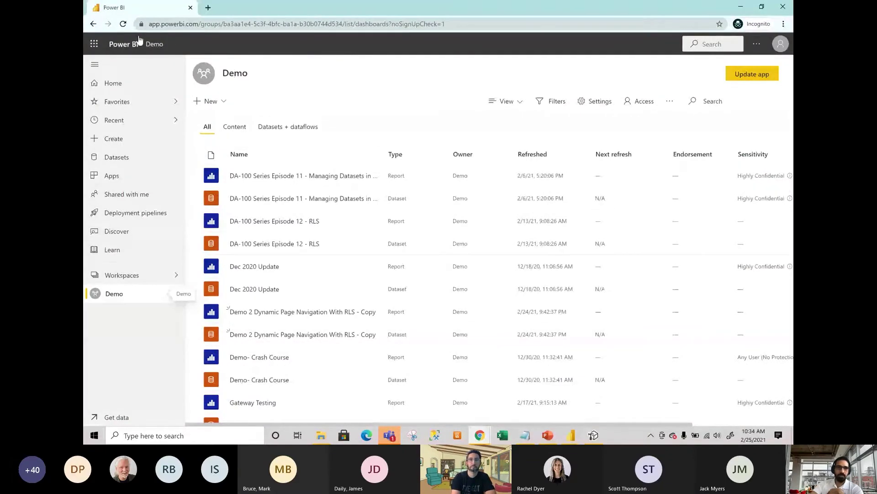
pyautogui.click(124, 24)
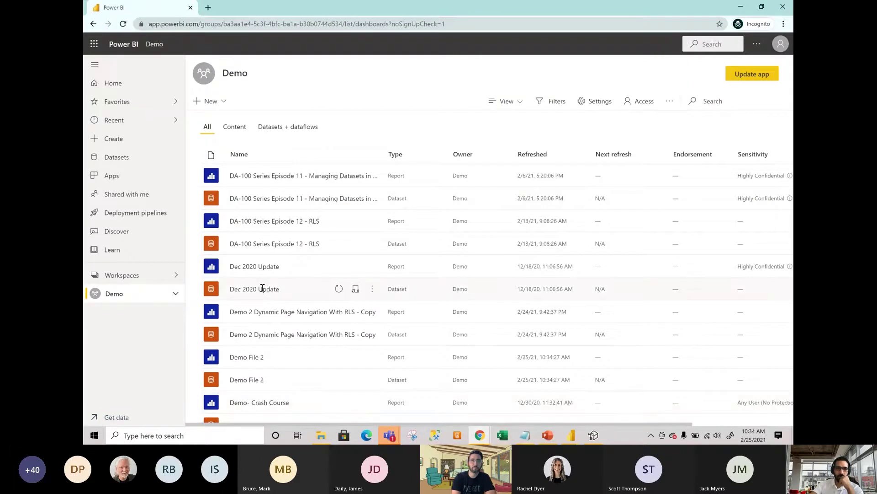
pyautogui.click(256, 358)
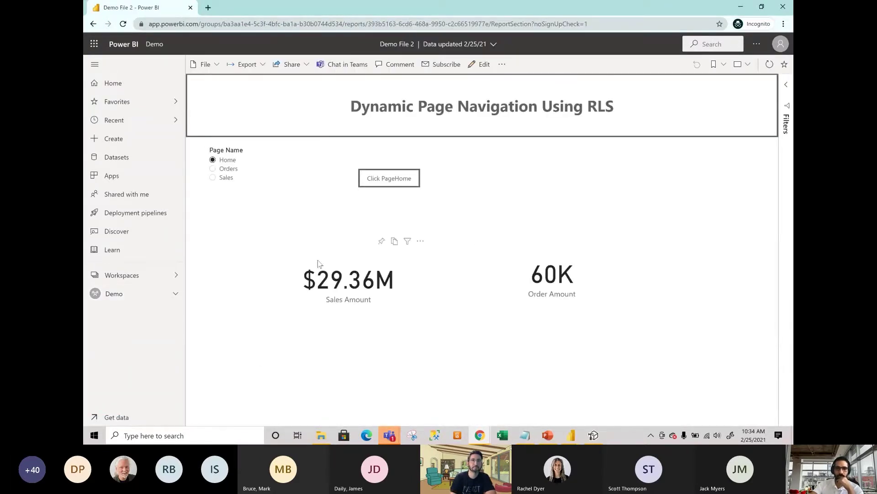
pyautogui.click(93, 24)
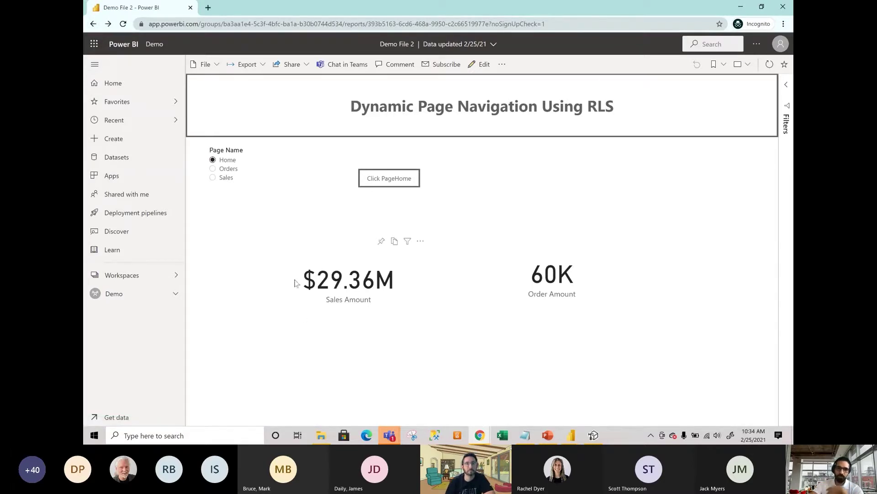
pyautogui.click(93, 24)
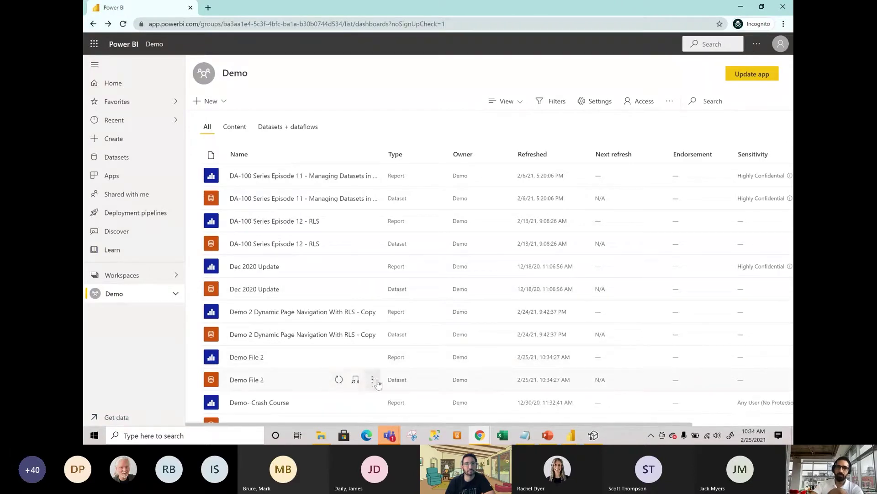
# Open the More options menu for the Demo File 2 dataset.
pyautogui.click(372, 380)
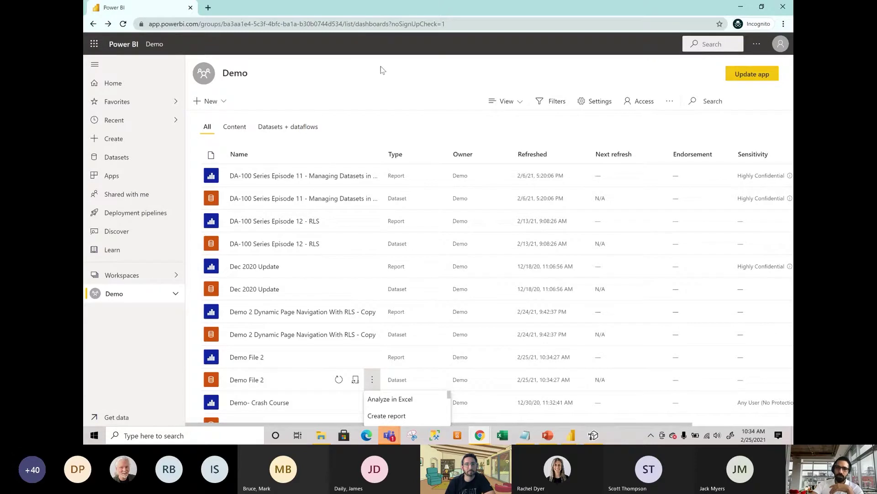
pyautogui.press('Escape')
pyautogui.scroll(-2, 373, 323)
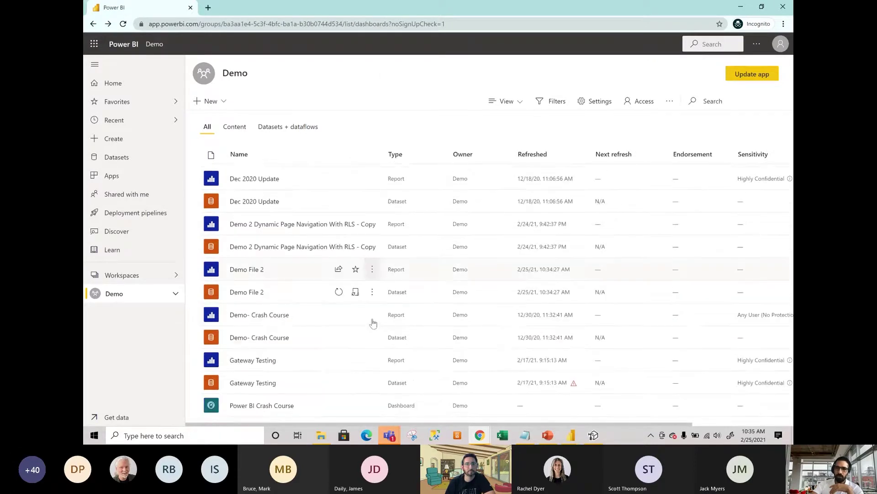
pyautogui.click(373, 291)
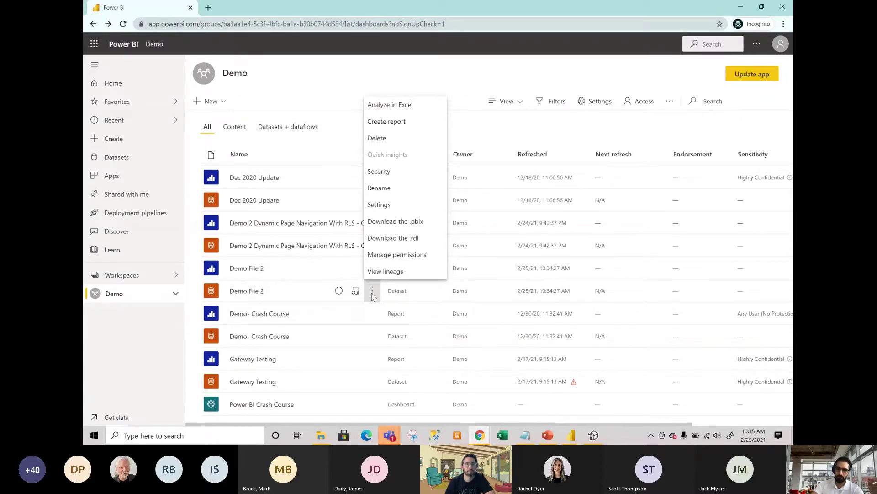
# Add the signed-in account and a second user to the Page role, save, and open its options.
pyautogui.click(379, 172)
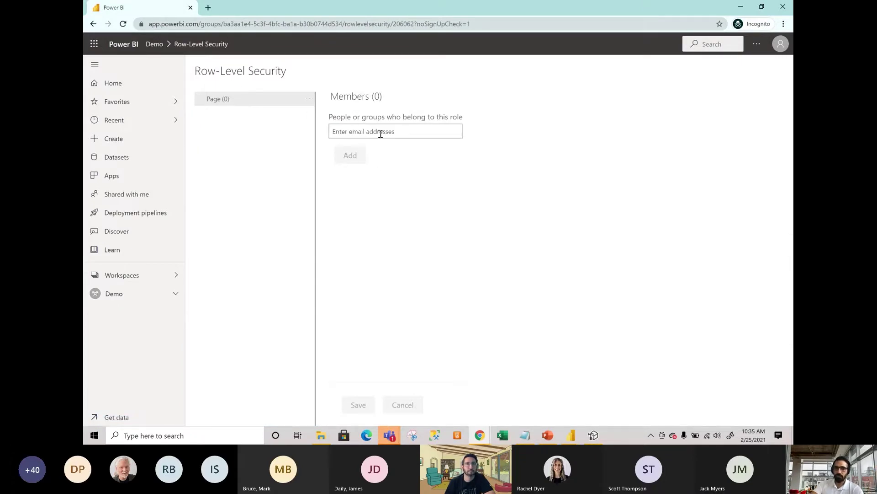
pyautogui.write('con')
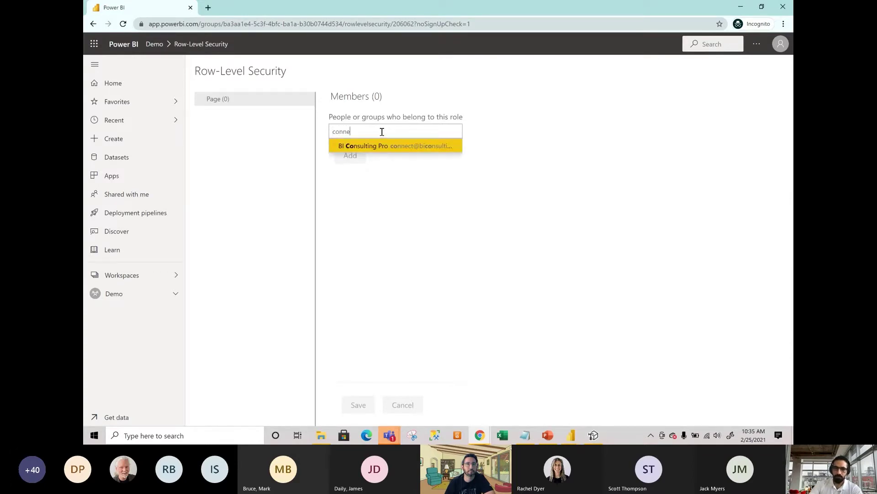
pyautogui.write('ne')
pyautogui.click(392, 145)
pyautogui.write('merid')
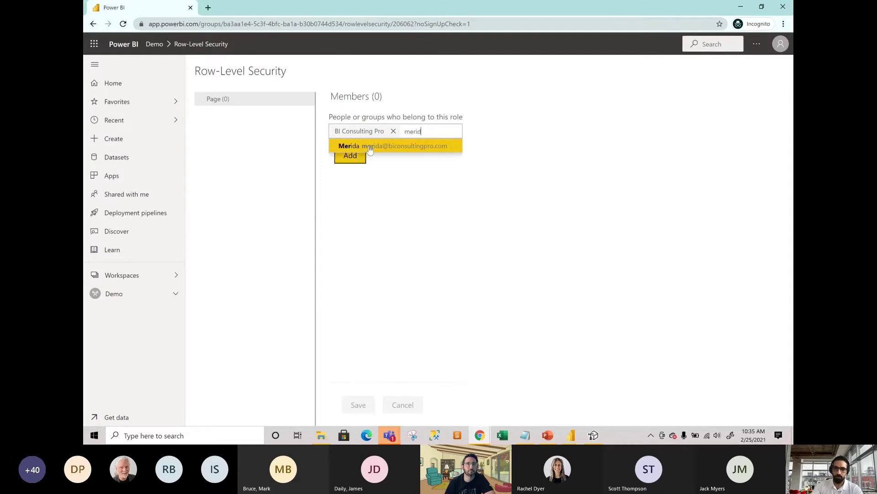
pyautogui.click(365, 150)
pyautogui.click(350, 169)
pyautogui.click(358, 405)
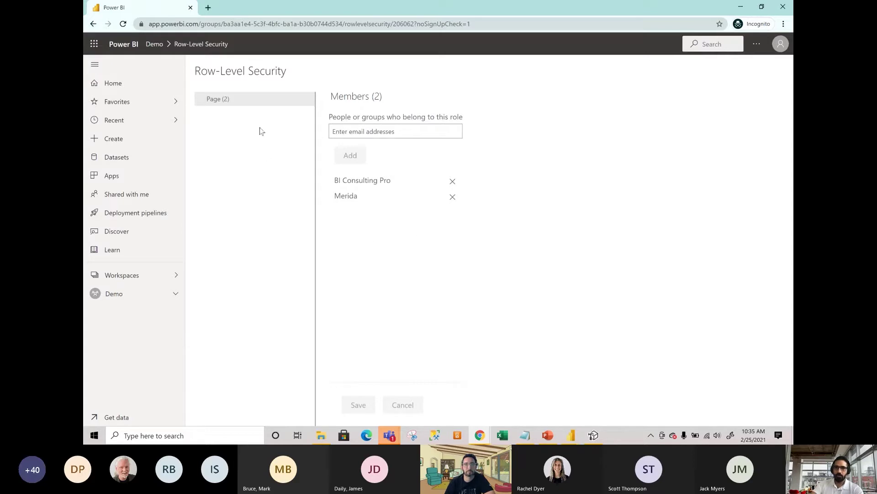
pyautogui.moveTo(303, 101)
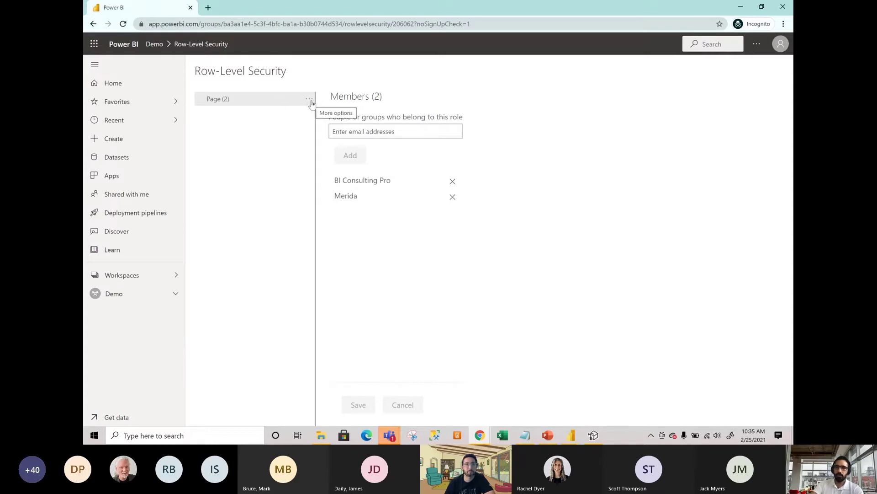
pyautogui.click(310, 101)
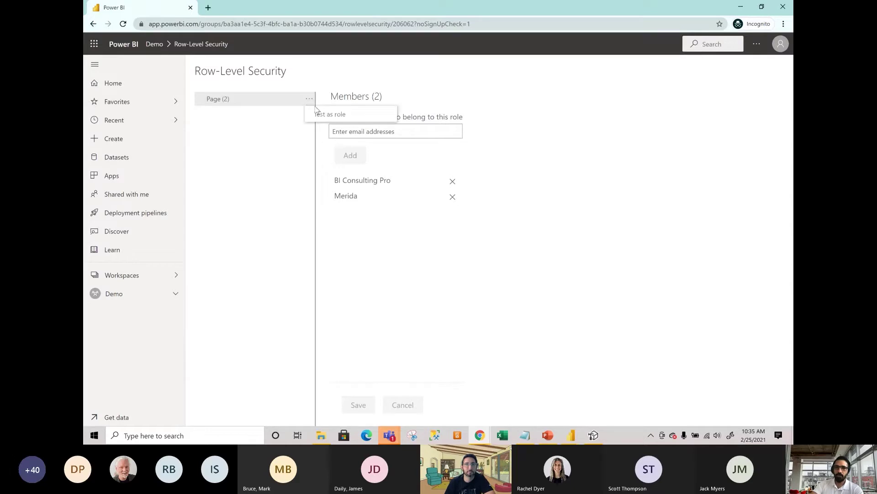
# Test the report as the Page role and select Orders in the Page Name slicer.
pyautogui.click(318, 115)
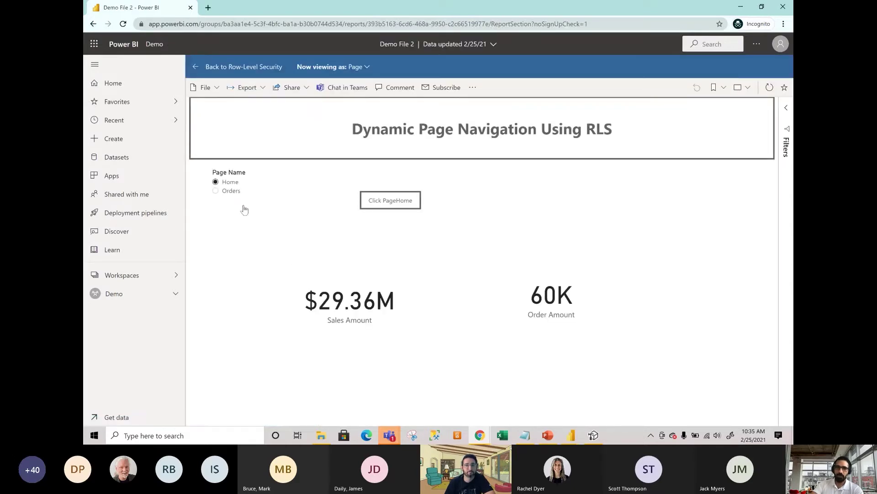
pyautogui.click(782, 45)
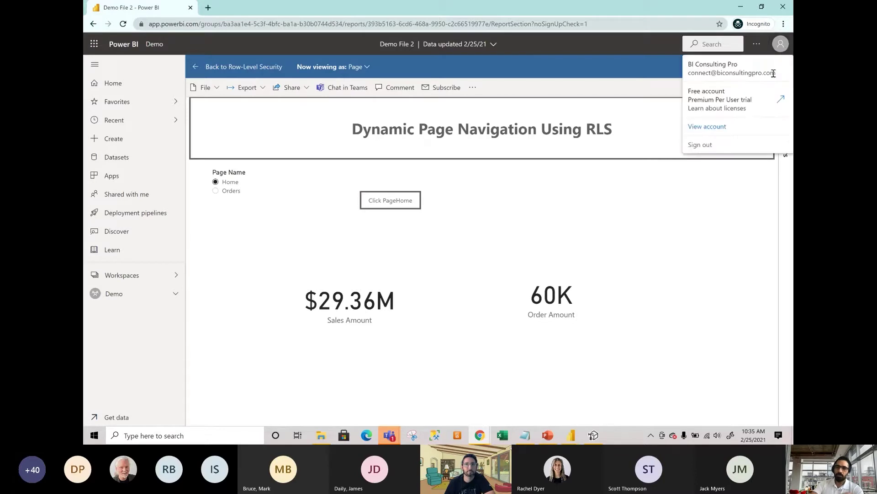
pyautogui.click(231, 194)
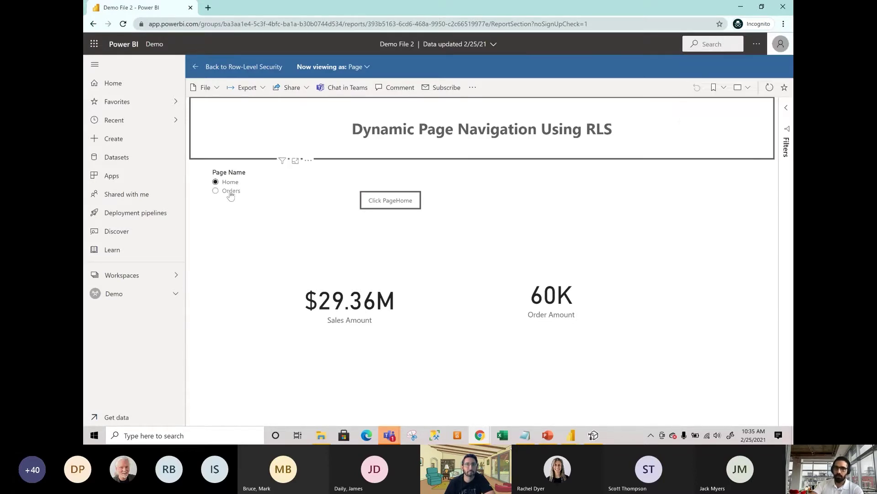
pyautogui.click(231, 193)
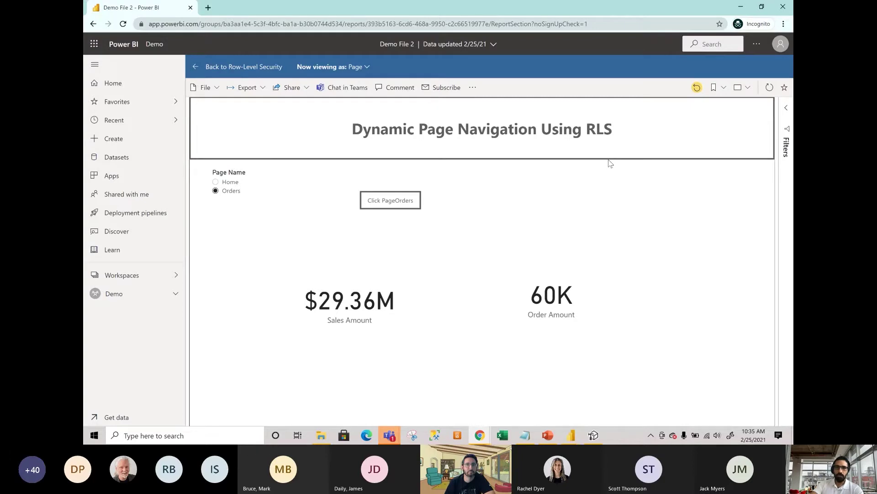
# Reset the report to default, pick Orders, navigate to the Orders Report, and leave testing.
pyautogui.click(697, 87)
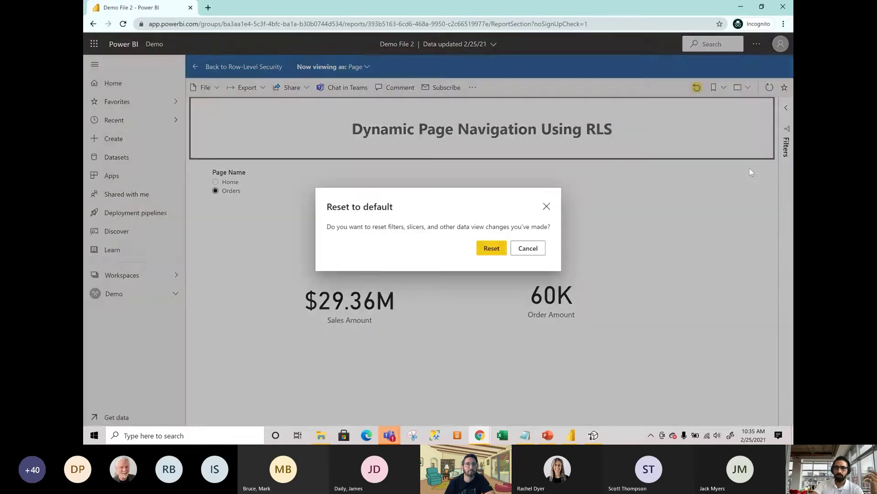
pyautogui.click(497, 250)
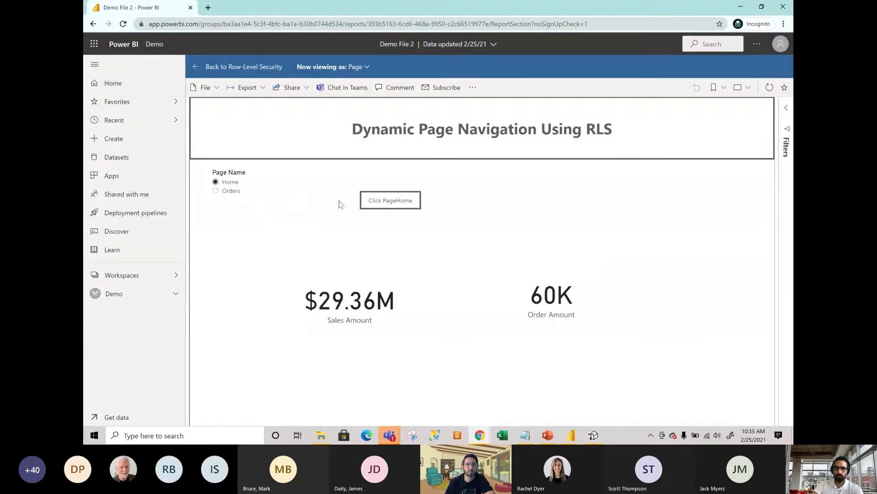
pyautogui.click(215, 190)
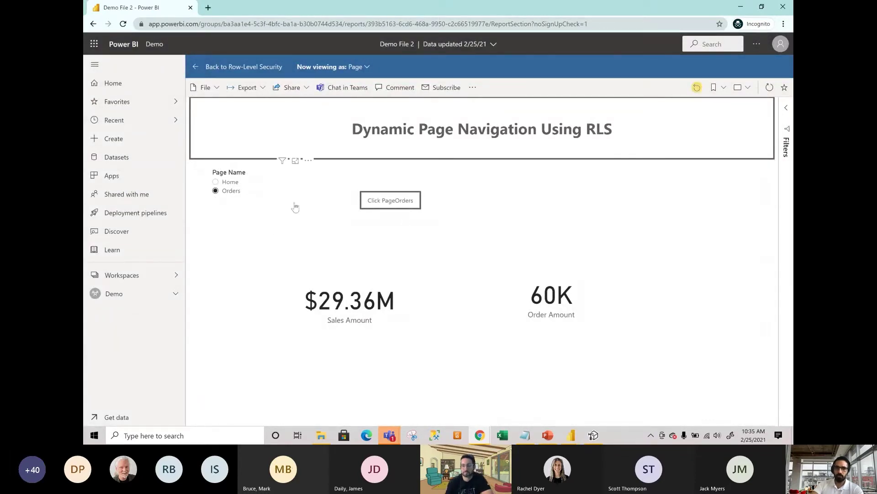
pyautogui.click(386, 200)
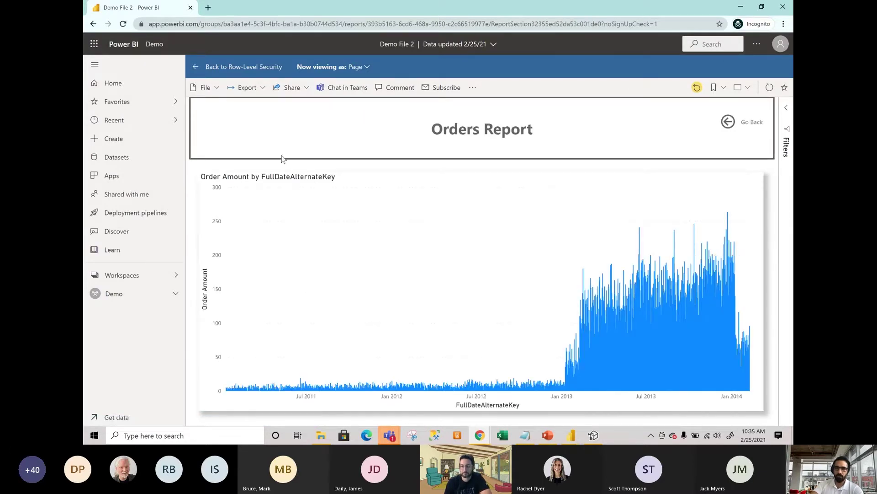
pyautogui.click(216, 68)
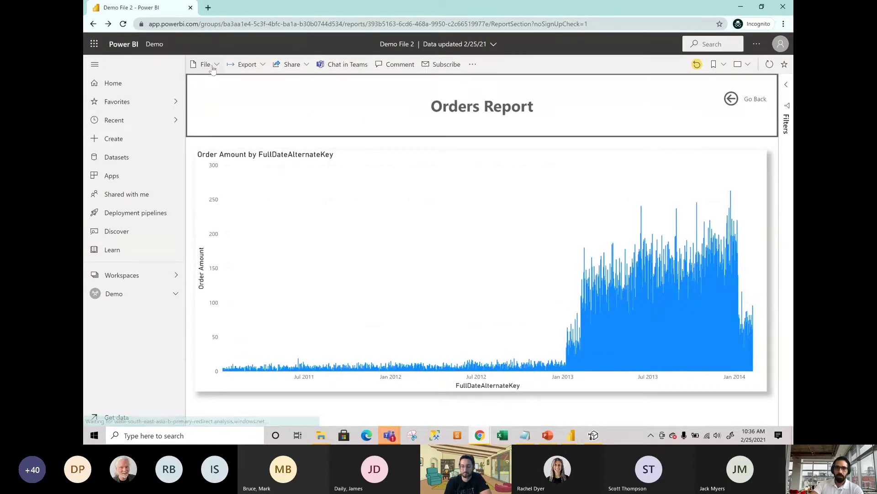
# From the Demo workspace, open Demo File 2 dataset Security and test as the Page role.
pyautogui.click(153, 294)
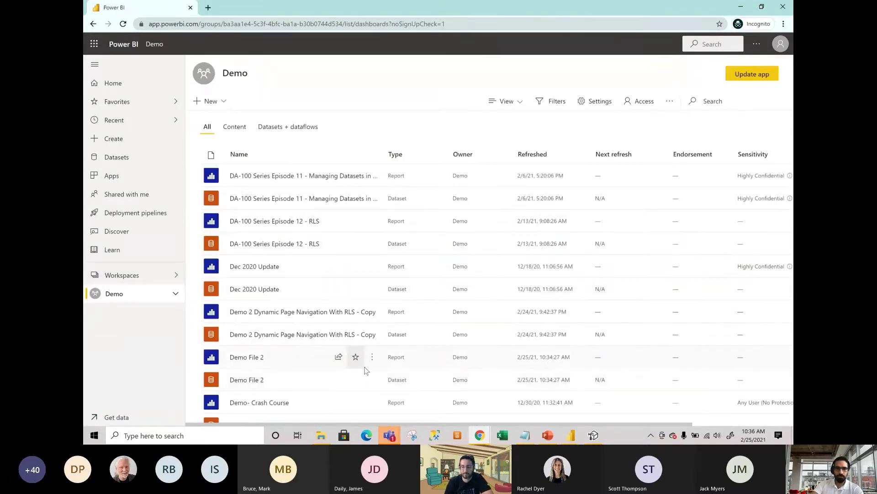
pyautogui.click(372, 379)
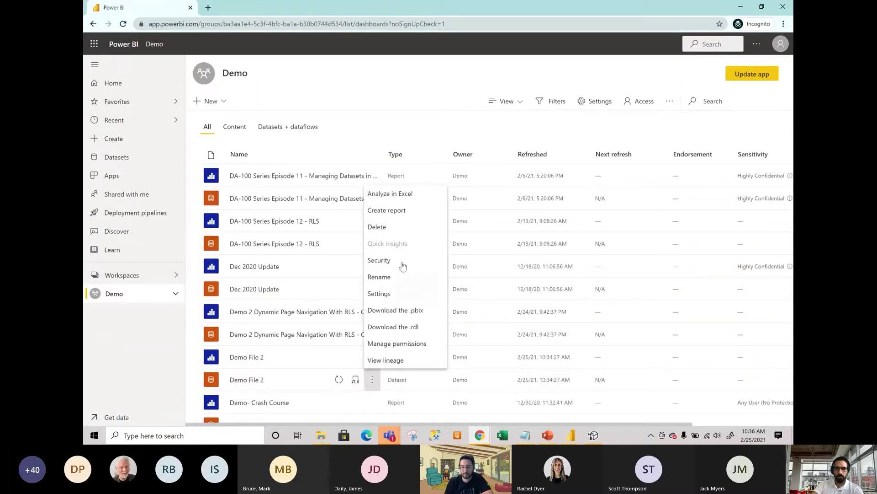
pyautogui.click(399, 262)
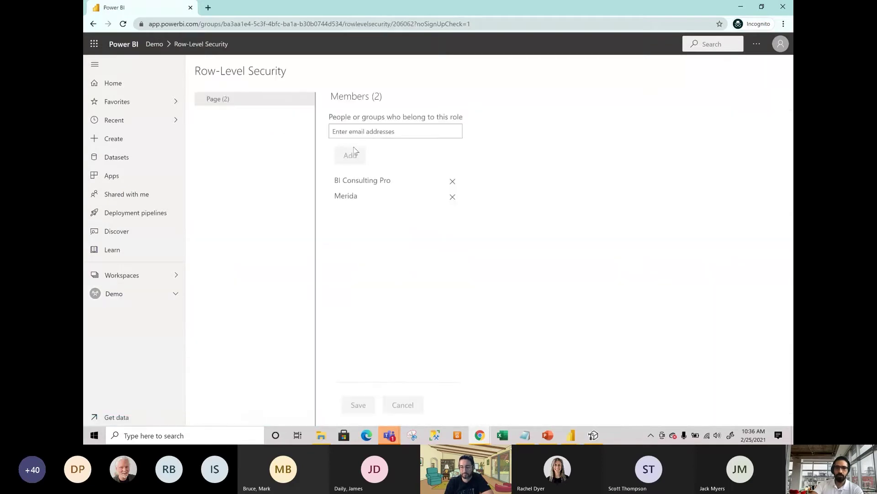
pyautogui.click(311, 100)
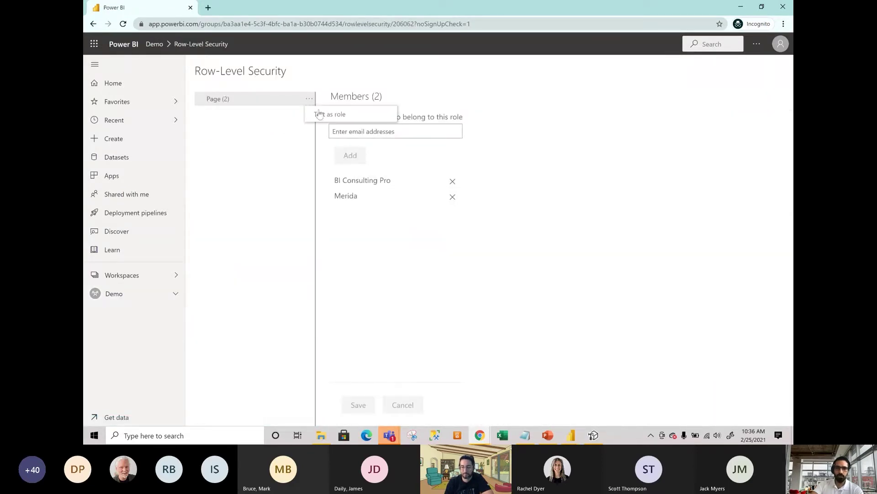
pyautogui.click(325, 114)
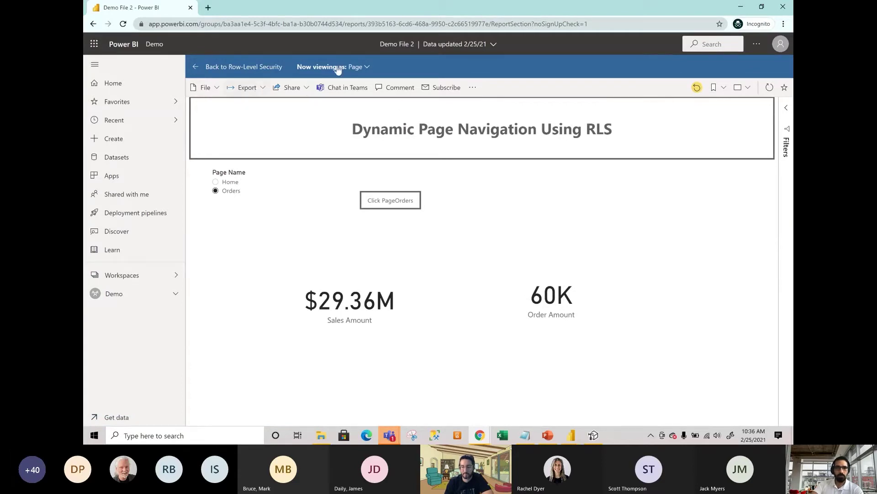
# View the report as an individual Page role member, then select Orders in the Page Name slicer.
pyautogui.click(367, 67)
pyautogui.click(316, 107)
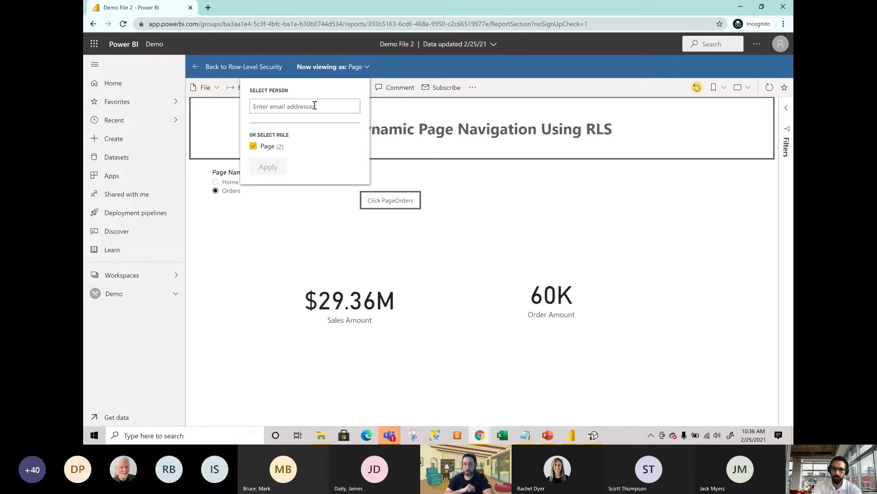
pyautogui.write('merida')
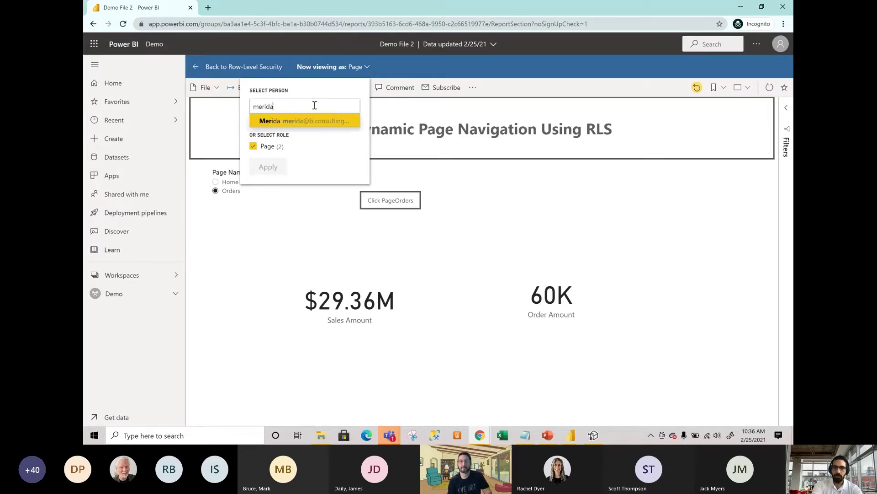
pyautogui.press('Return')
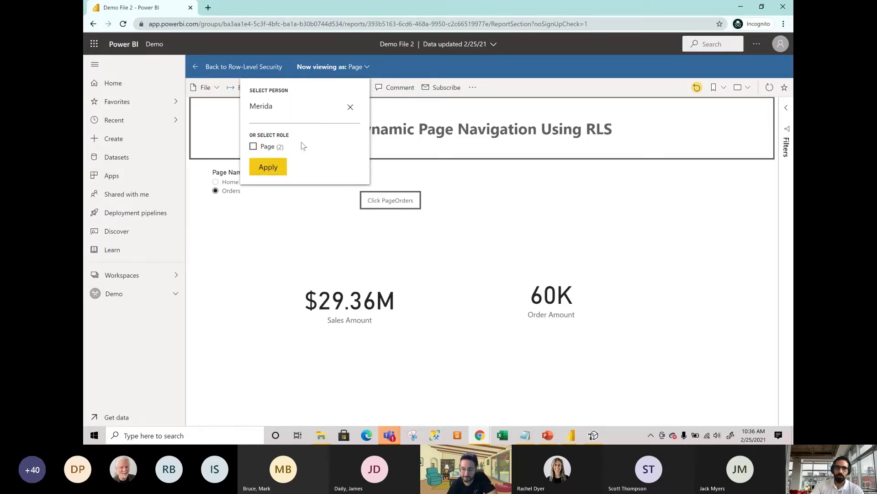
pyautogui.click(276, 166)
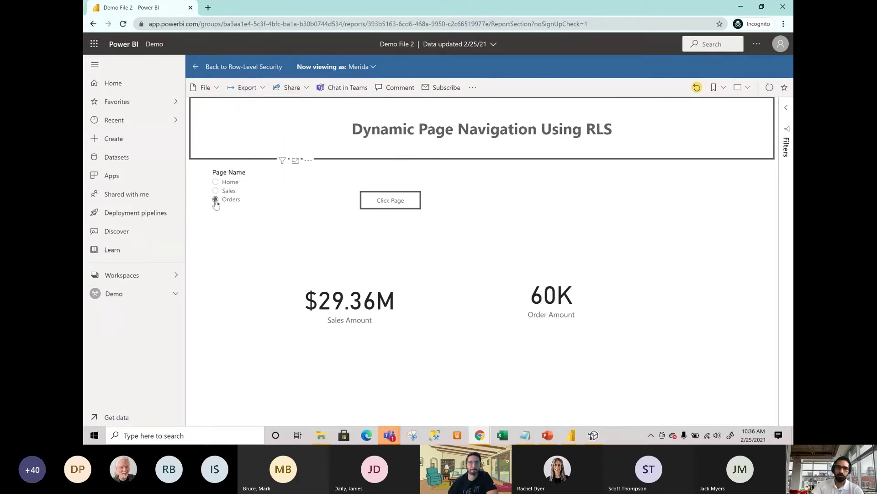
pyautogui.click(216, 201)
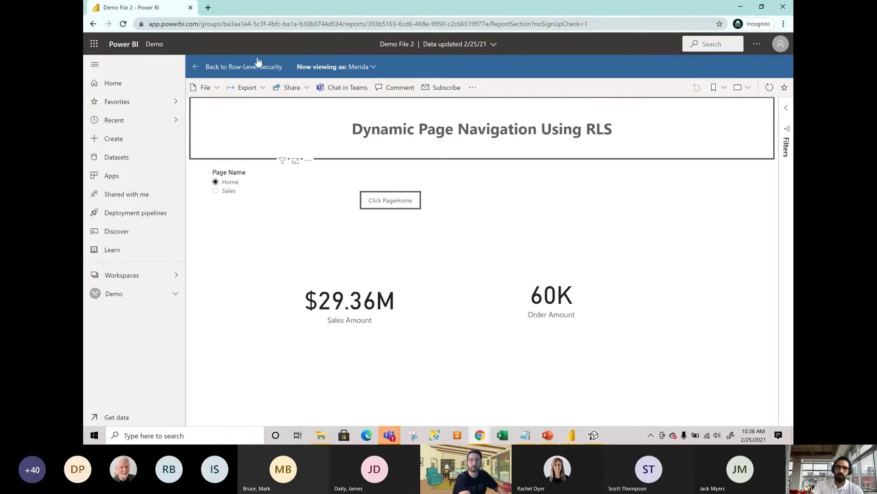
# Exit the role test view to the normal report and switch to the Teams meeting window.
pyautogui.click(260, 74)
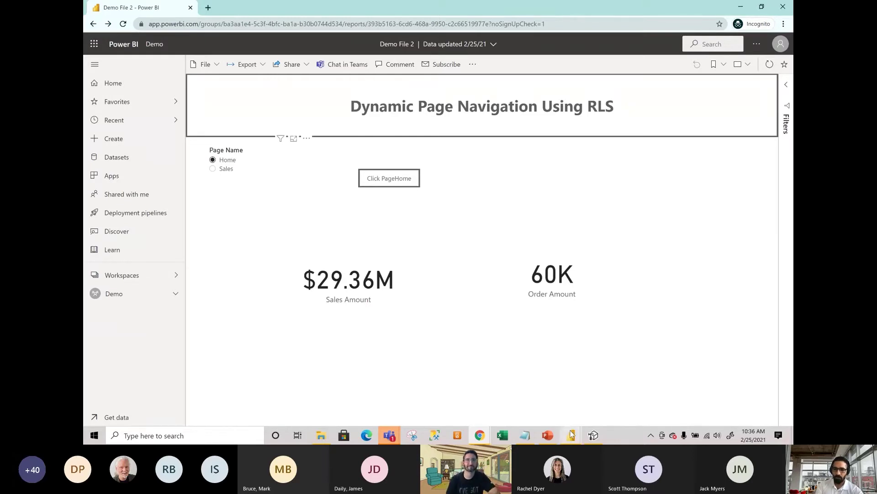
pyautogui.moveTo(572, 434)
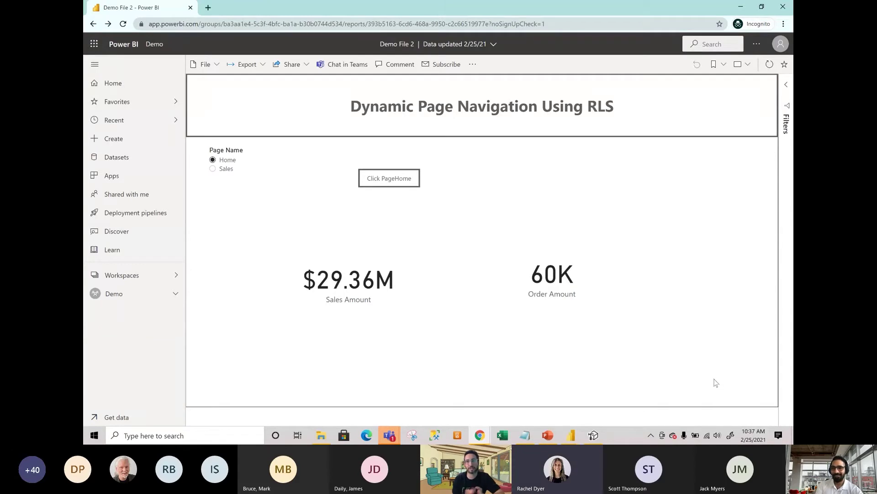
pyautogui.rightClick(389, 435)
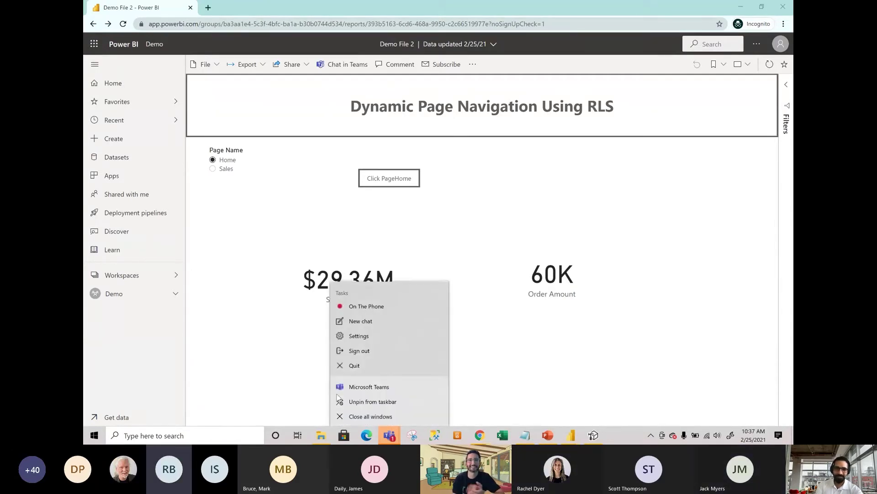
pyautogui.click(389, 435)
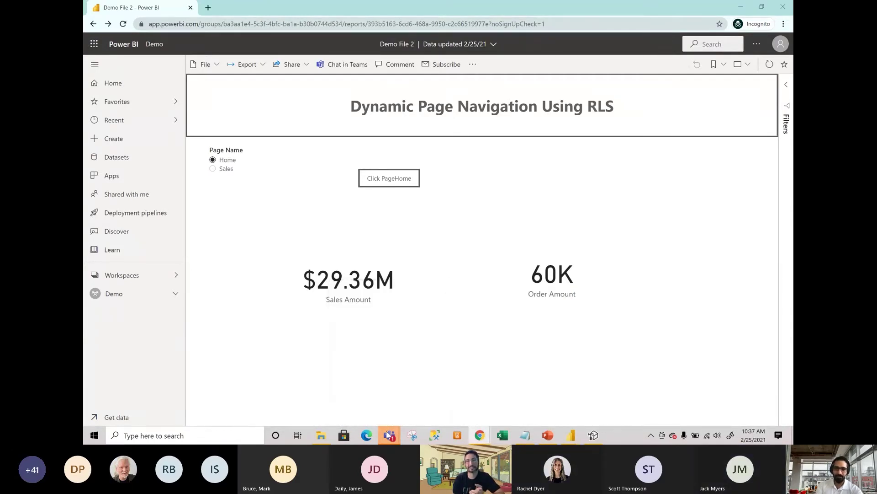
pyautogui.click(389, 368)
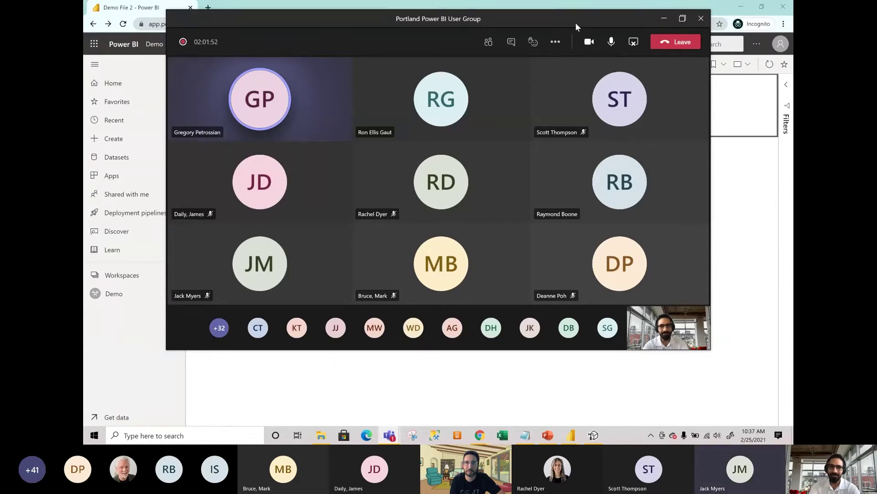
# Maximize the Portland Power BI User Group meeting window in Teams.
pyautogui.click(682, 21)
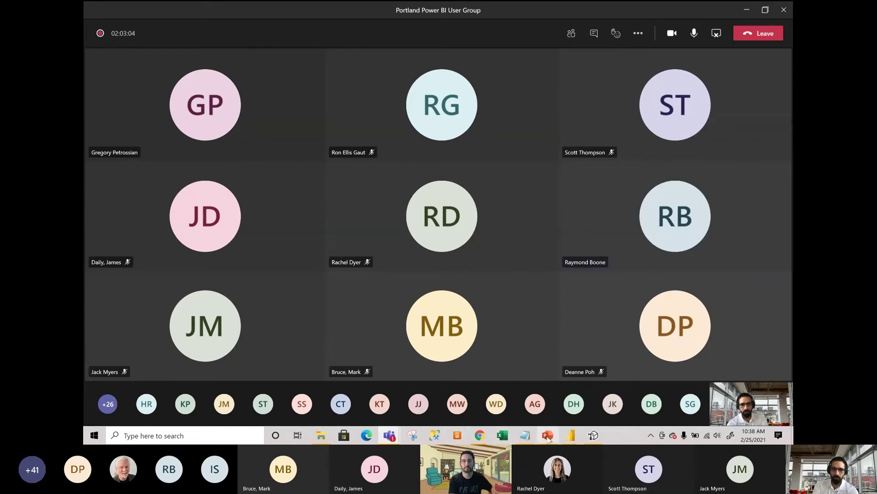
# Switch back to Demo File 2 in Chrome and open the dataset's row-level security settings.
pyautogui.moveTo(480, 435)
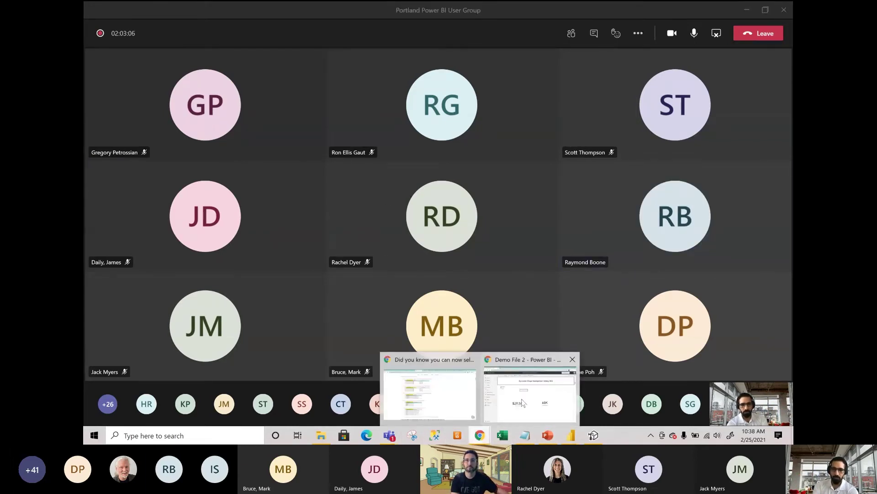
pyautogui.click(522, 402)
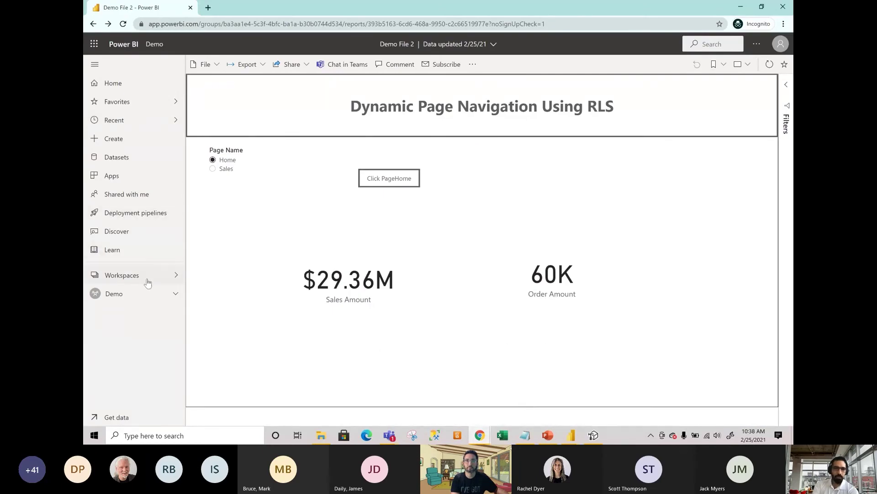
pyautogui.click(157, 300)
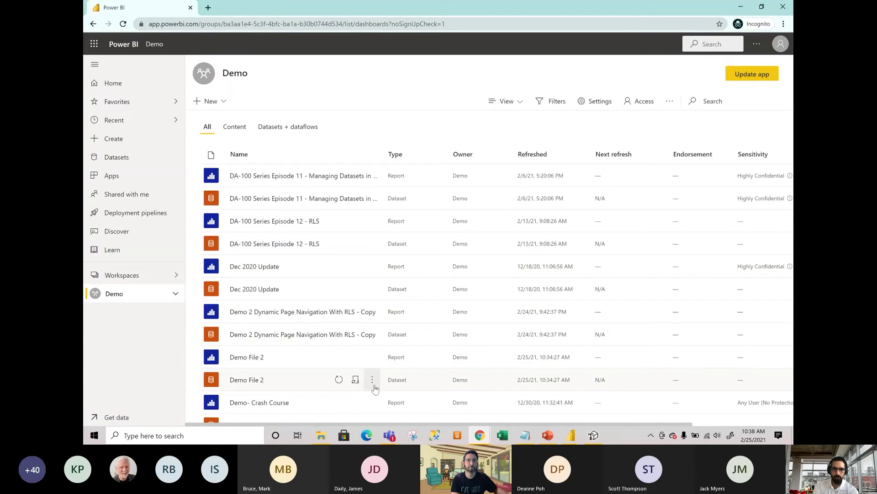
pyautogui.click(372, 380)
pyautogui.click(379, 260)
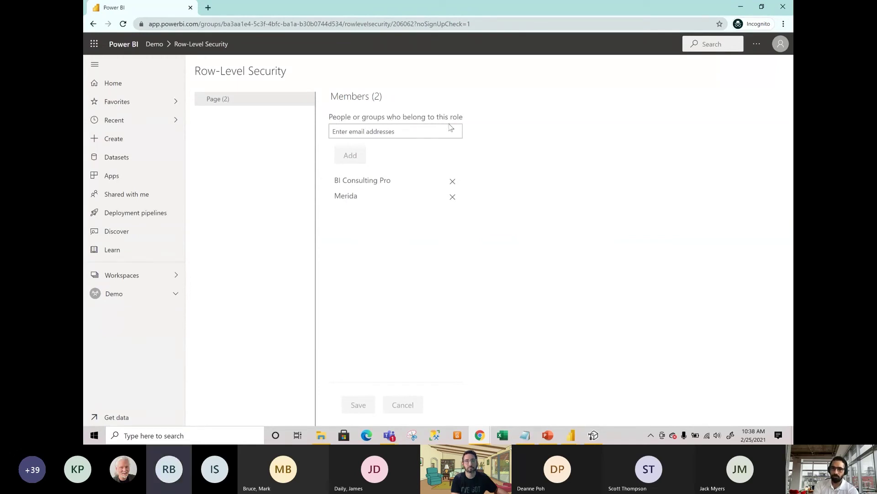
# Test the report as the Page role, then close the Now viewing as options unchanged.
pyautogui.click(367, 135)
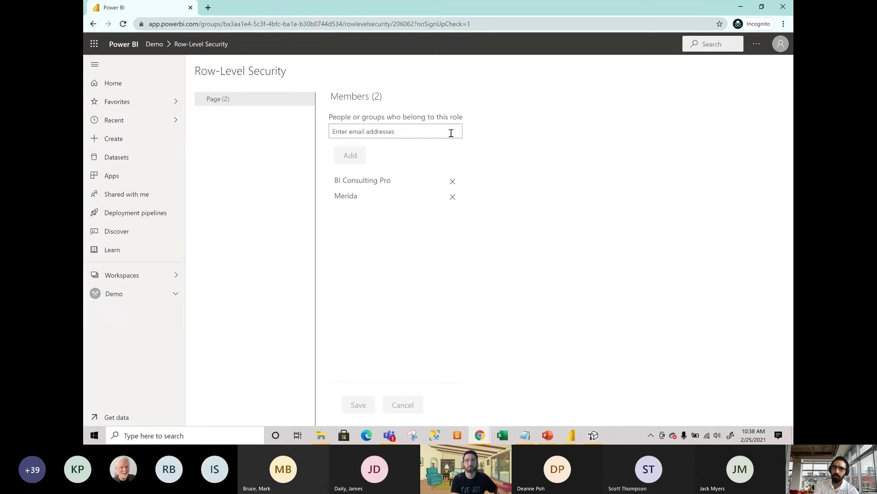
pyautogui.click(308, 105)
pyautogui.click(322, 114)
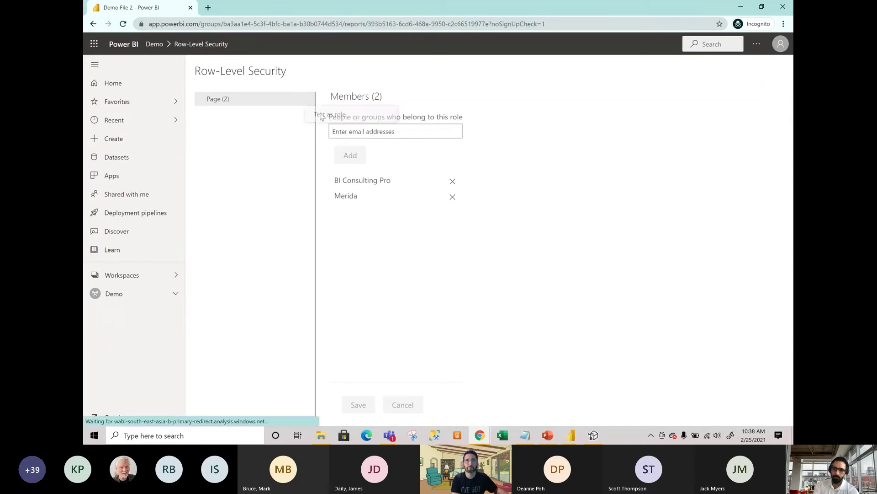
pyautogui.click(367, 68)
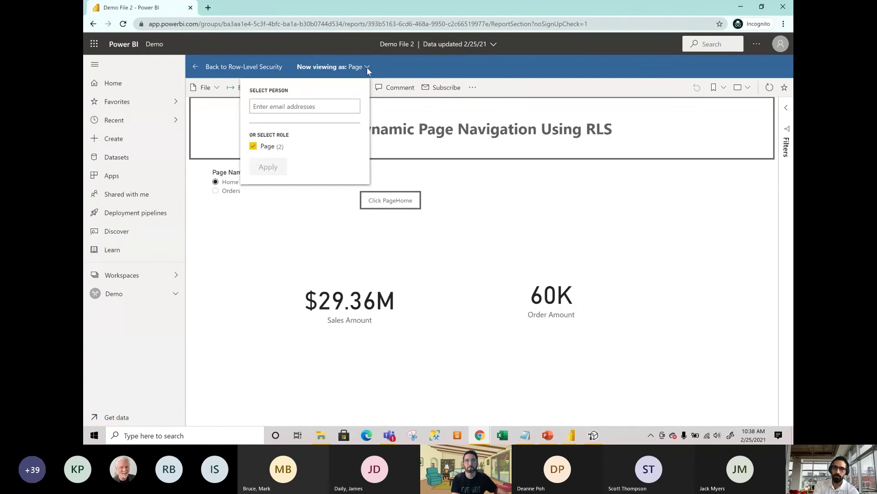
pyautogui.click(297, 107)
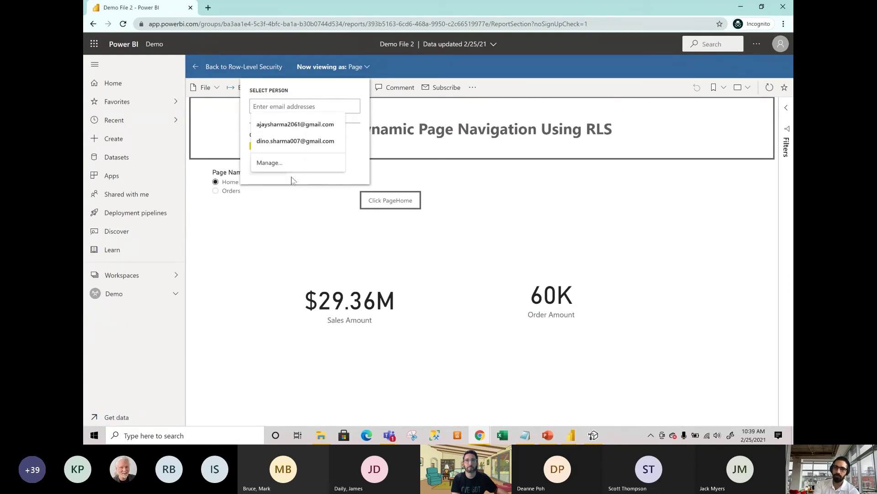
pyautogui.click(426, 179)
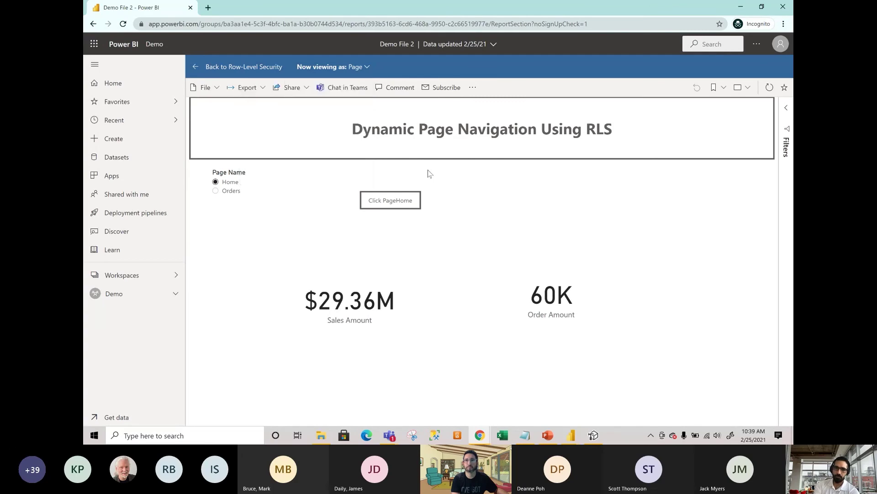